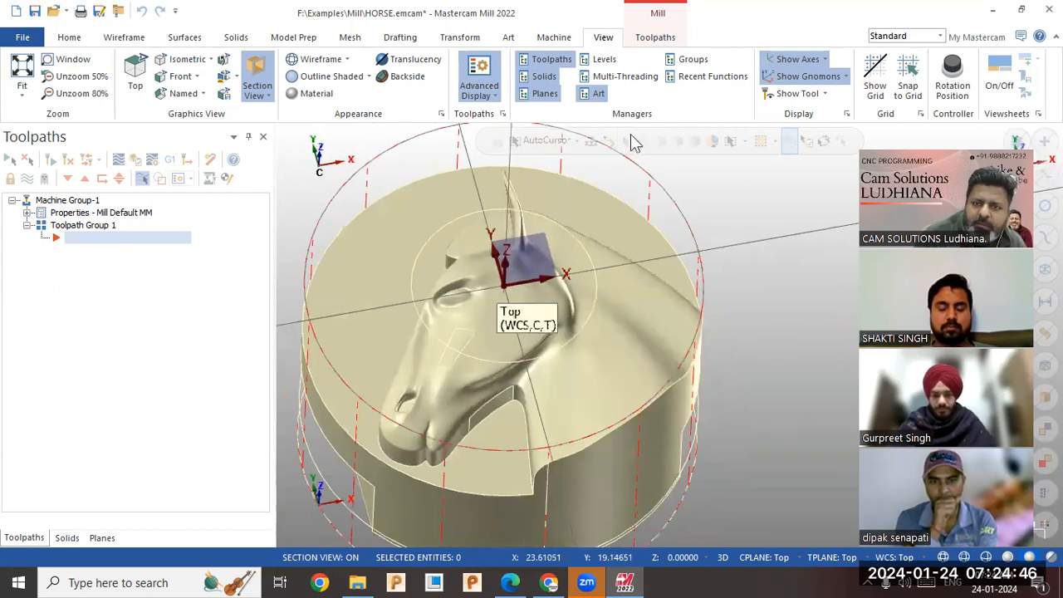
pyautogui.click(655, 36)
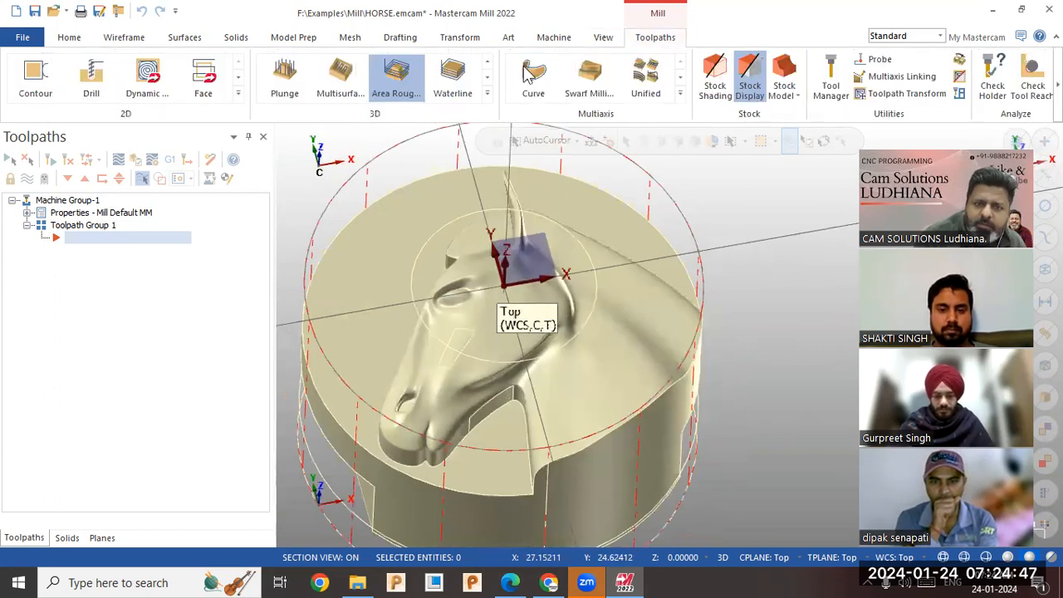
pyautogui.click(239, 93)
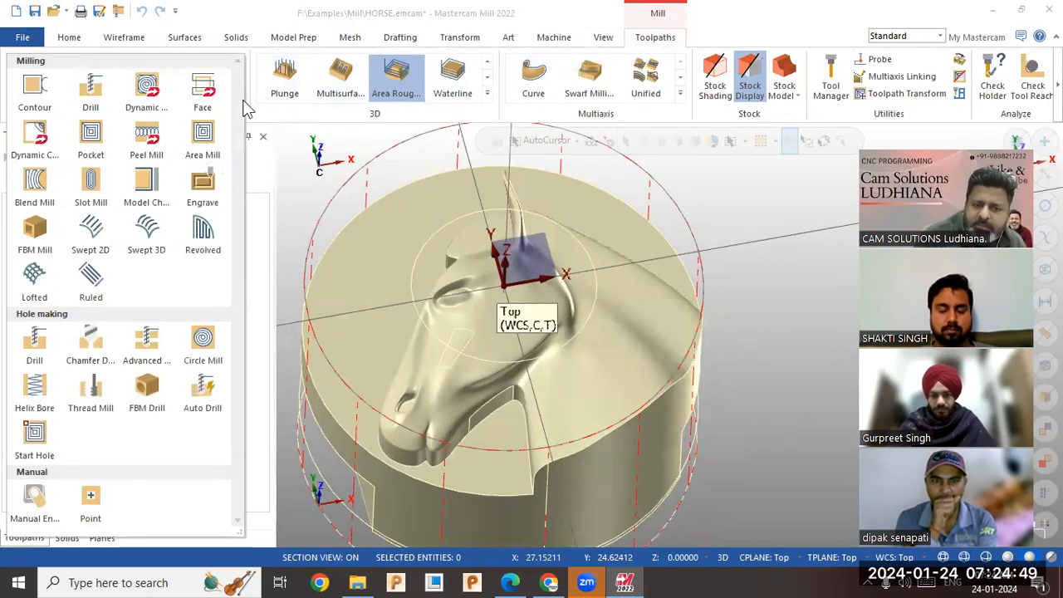
pyautogui.click(728, 234)
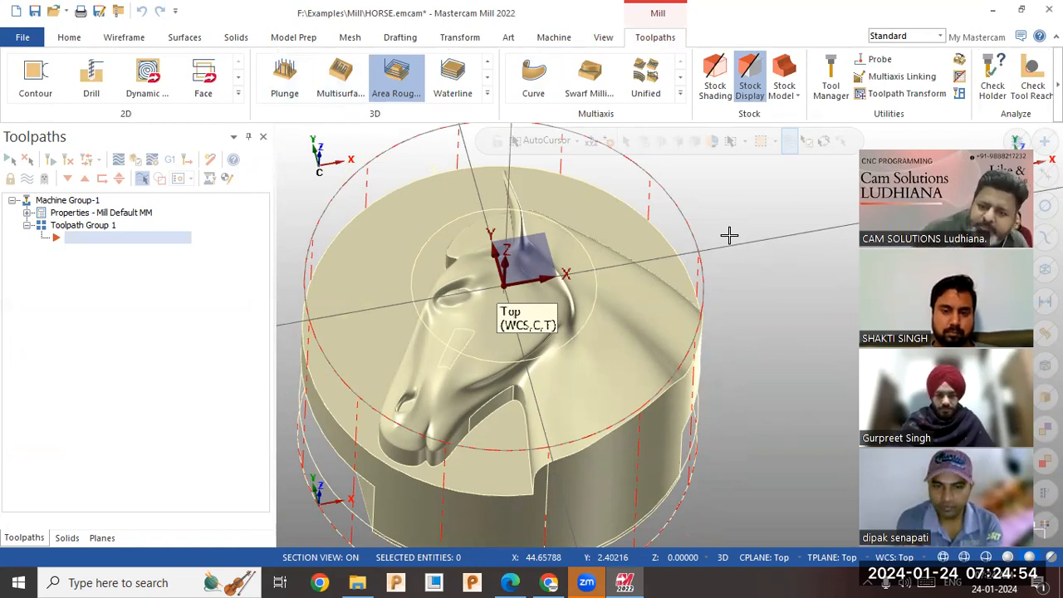
pyautogui.moveTo(598, 287)
pyautogui.mouseDown(button='middle')
pyautogui.moveTo(539, 306)
pyautogui.moveTo(529, 328)
pyautogui.moveTo(598, 337)
pyautogui.moveTo(656, 323)
pyautogui.moveTo(689, 338)
pyautogui.moveTo(655, 346)
pyautogui.moveTo(601, 302)
pyautogui.moveTo(601, 285)
pyautogui.moveTo(622, 265)
pyautogui.moveTo(636, 275)
pyautogui.moveTo(604, 283)
pyautogui.mouseUp(button='middle')
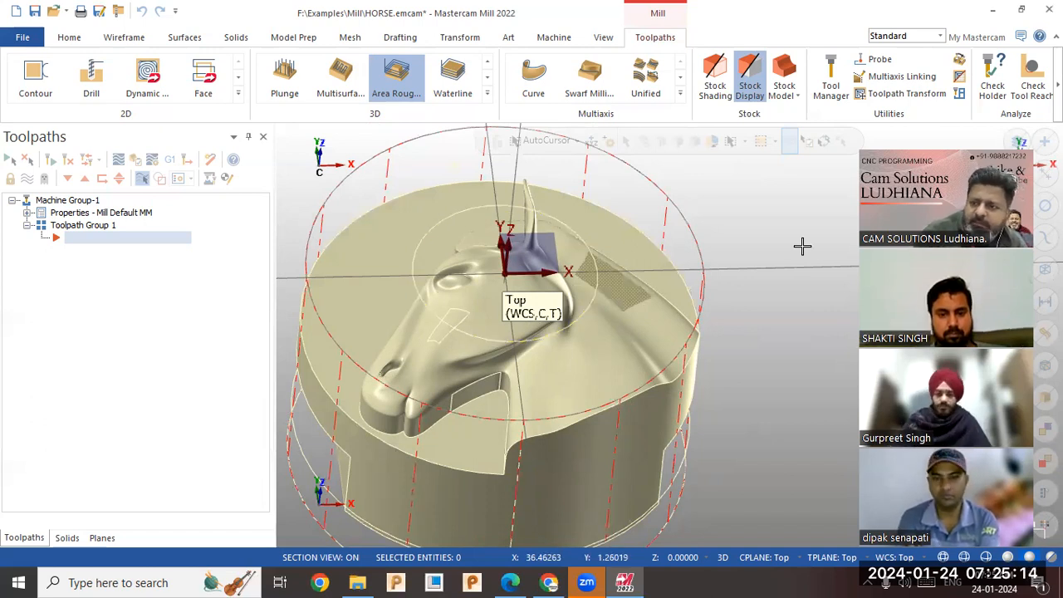
# Select all the wireframe geometry on the horse model and blank it.
pyautogui.hotkey('ctrl', 'a')
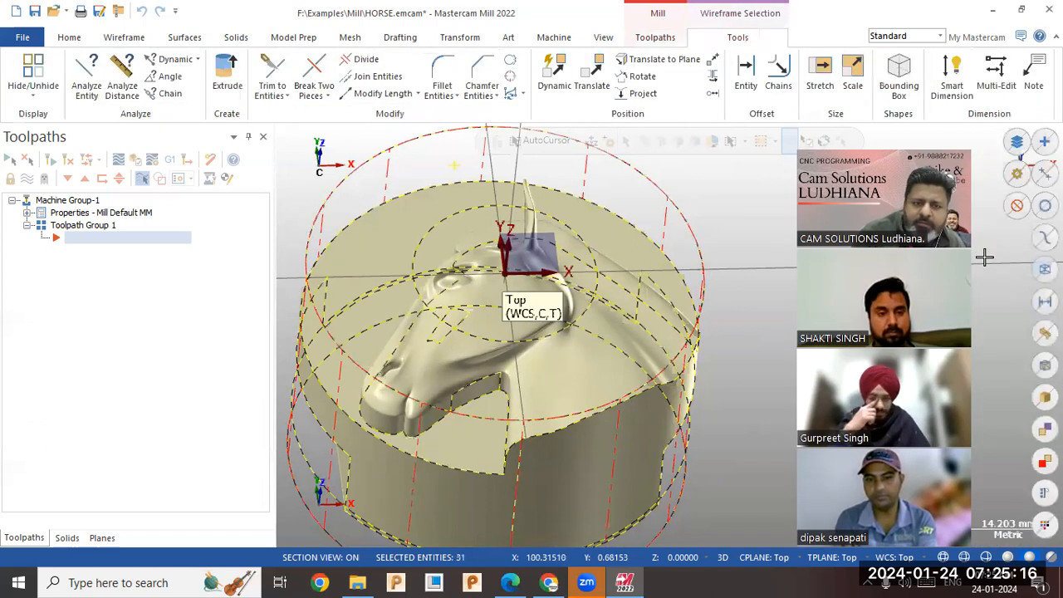
pyautogui.press('Escape')
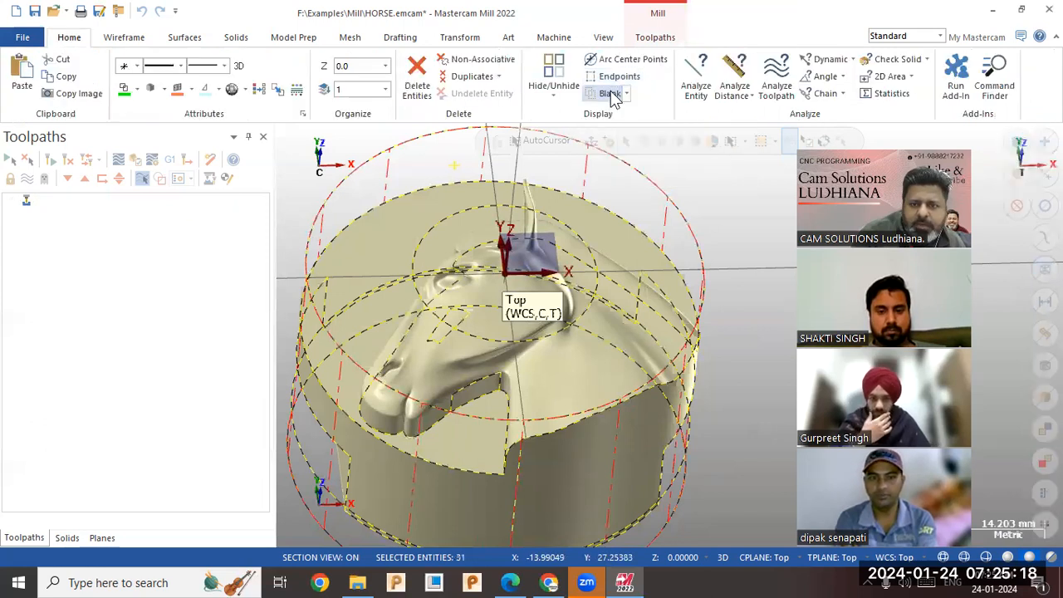
pyautogui.moveTo(731, 266)
pyautogui.mouseDown(button='middle')
pyautogui.moveTo(729, 236)
pyautogui.moveTo(743, 249)
pyautogui.moveTo(728, 254)
pyautogui.mouseUp(button='middle')
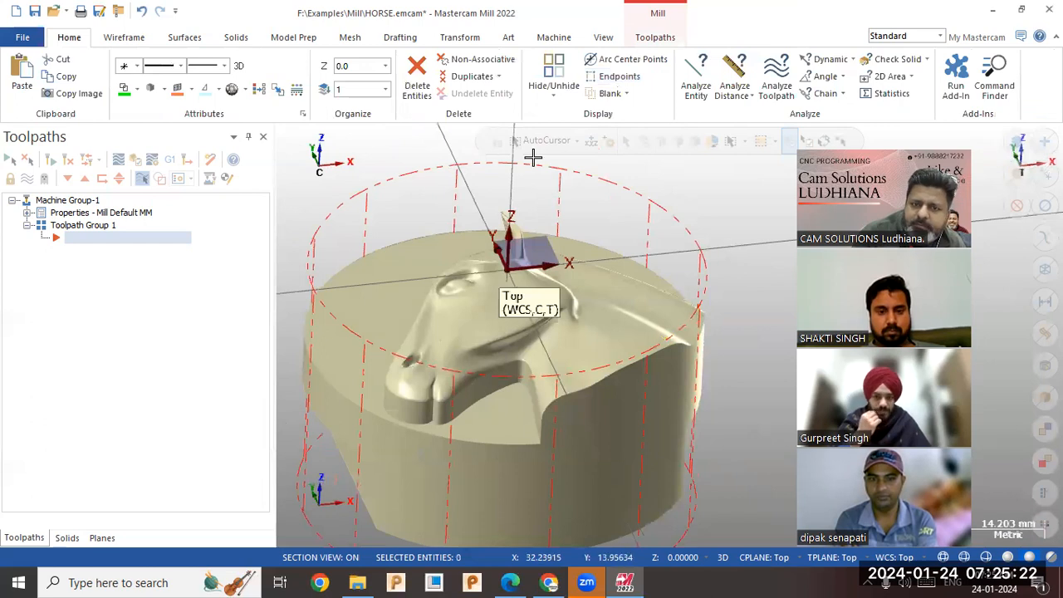
# Un-blank the large circle around the top of the cylindrical stock, keeping the other wireframe geometry hidden.
pyautogui.click(626, 93)
pyautogui.click(621, 131)
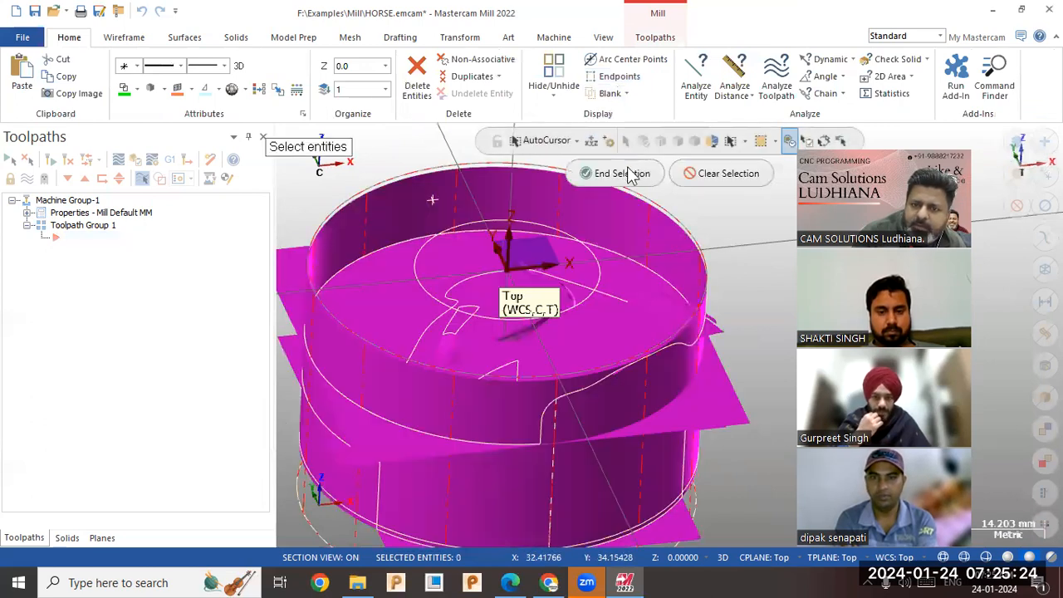
pyautogui.click(633, 174)
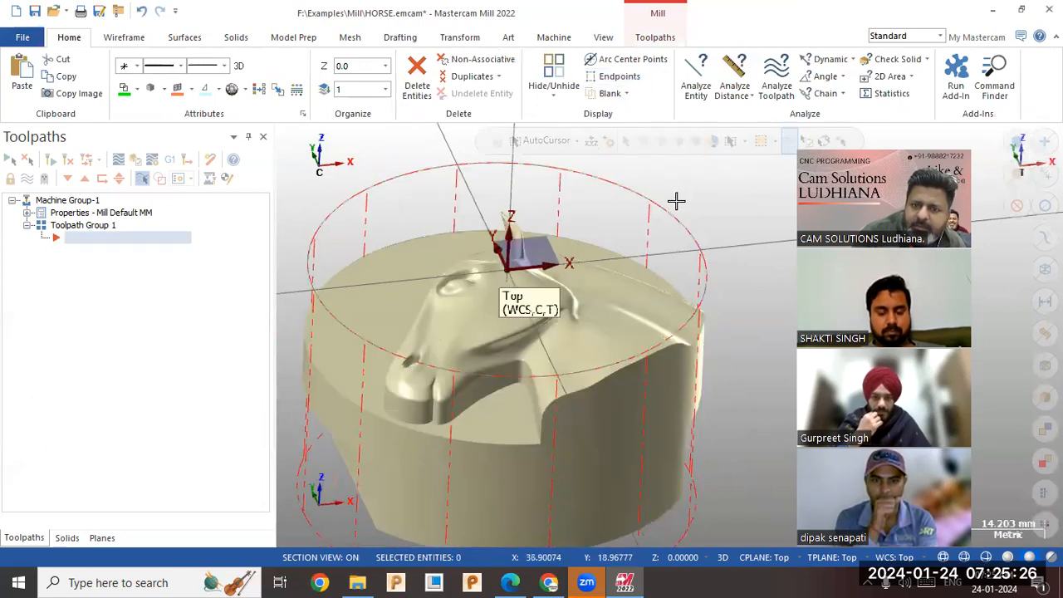
pyautogui.moveTo(689, 195); pyautogui.dragTo(664, 202, button='middle')
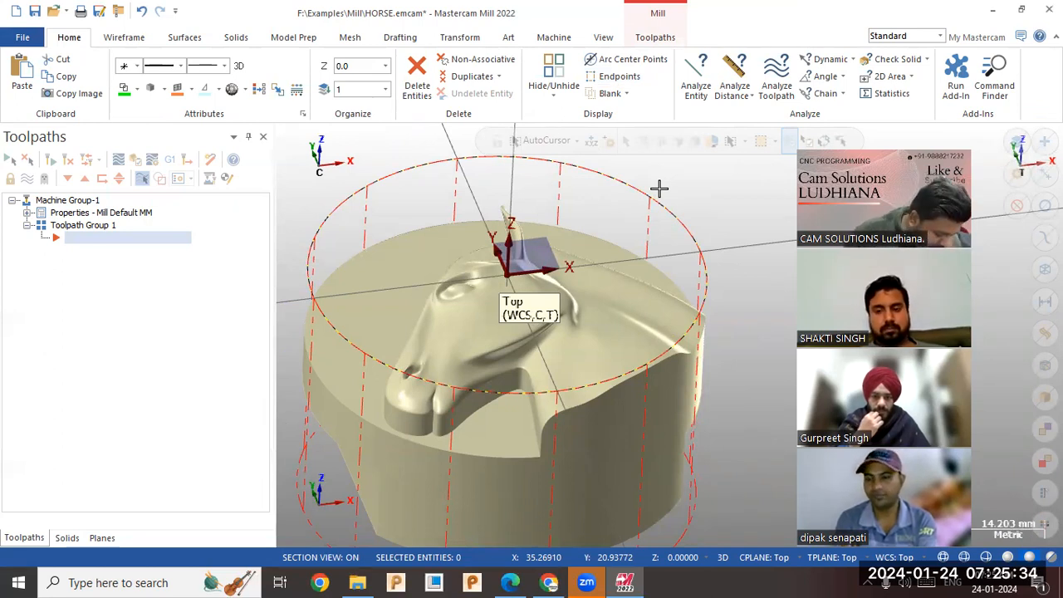
pyautogui.click(655, 36)
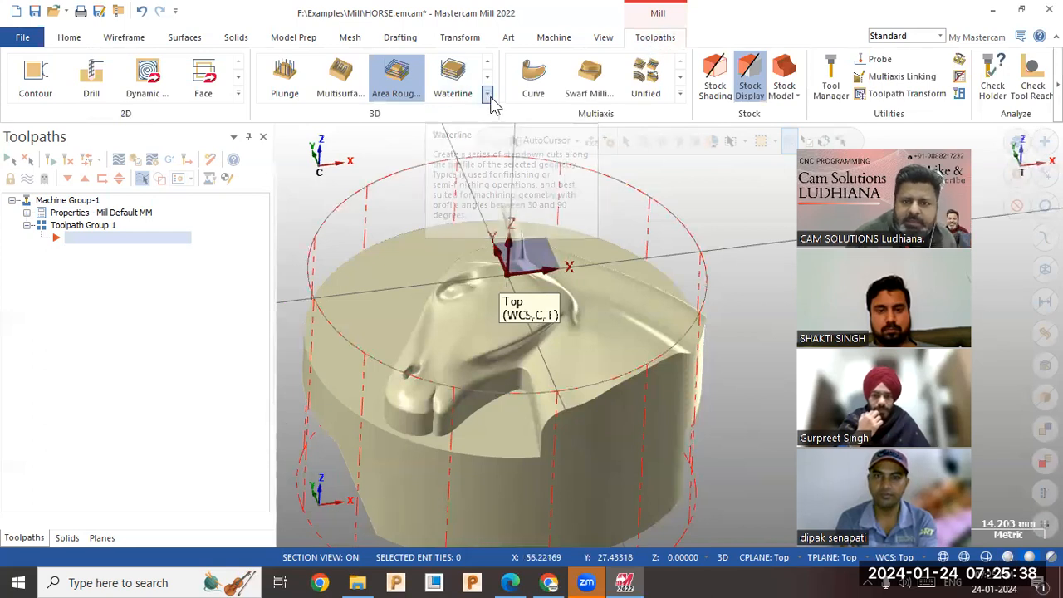
pyautogui.click(488, 94)
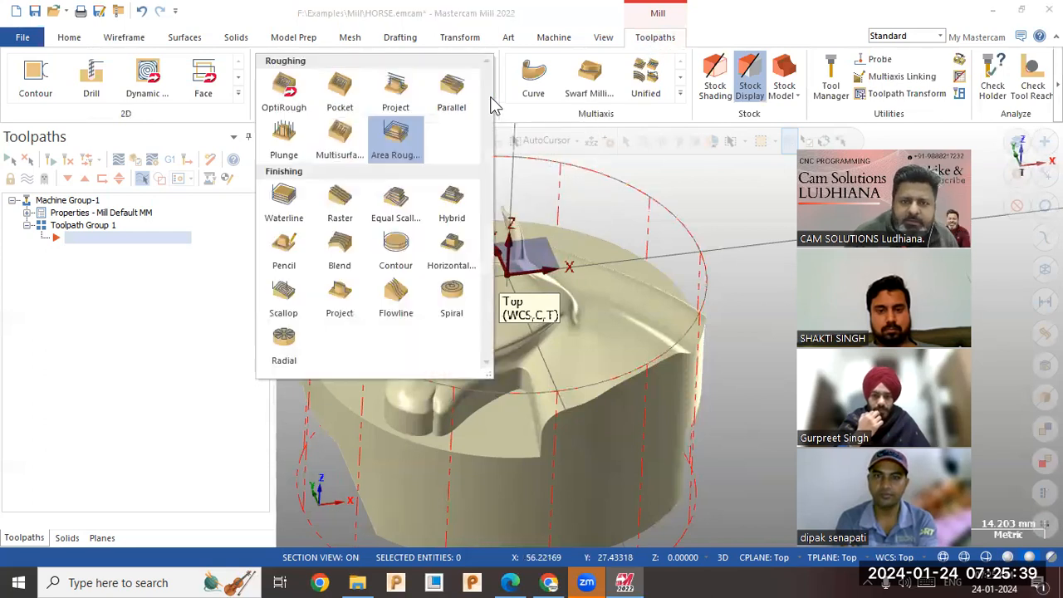
pyautogui.click(279, 92)
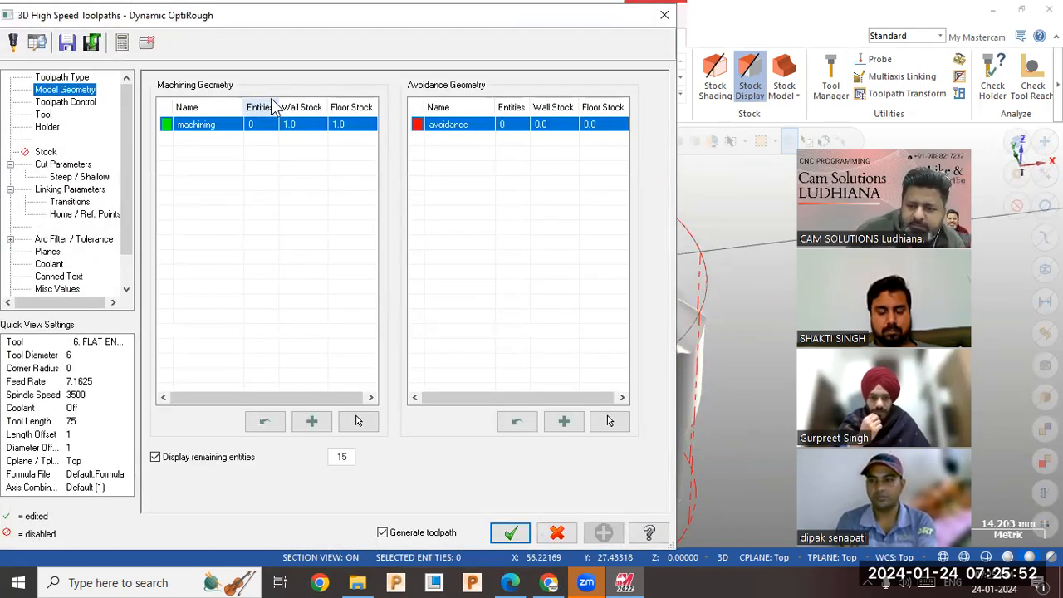
pyautogui.click(555, 532)
pyautogui.click(636, 331)
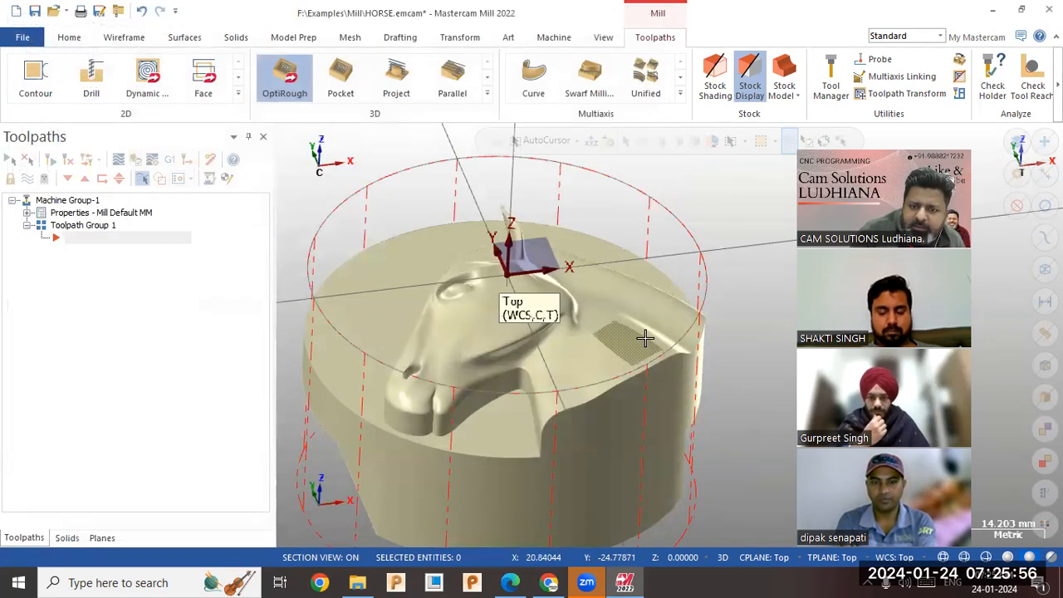
# Highlight the flat surface around the horse head and inspect it from the side and from above.
pyautogui.moveTo(616, 362); pyautogui.dragTo(647, 534, button='middle')
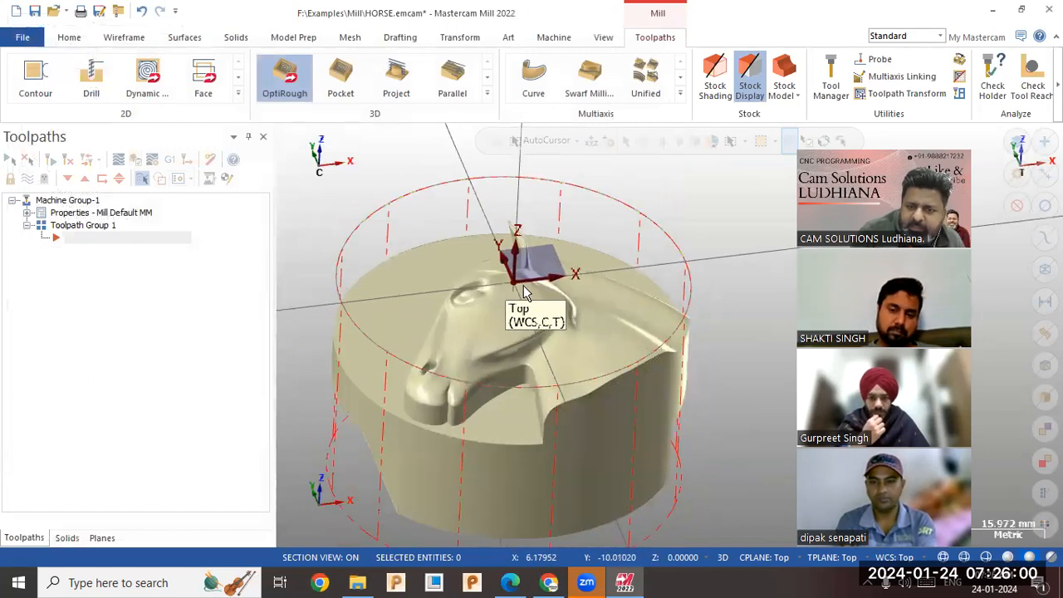
pyautogui.moveTo(512, 285); pyautogui.dragTo(513, 272, button='middle')
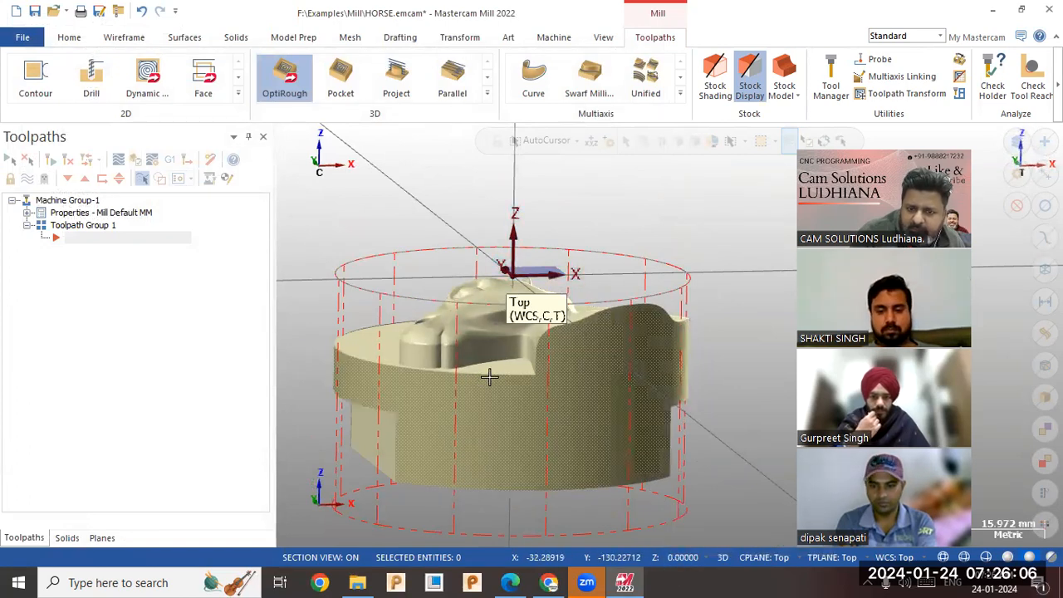
pyautogui.click(514, 368)
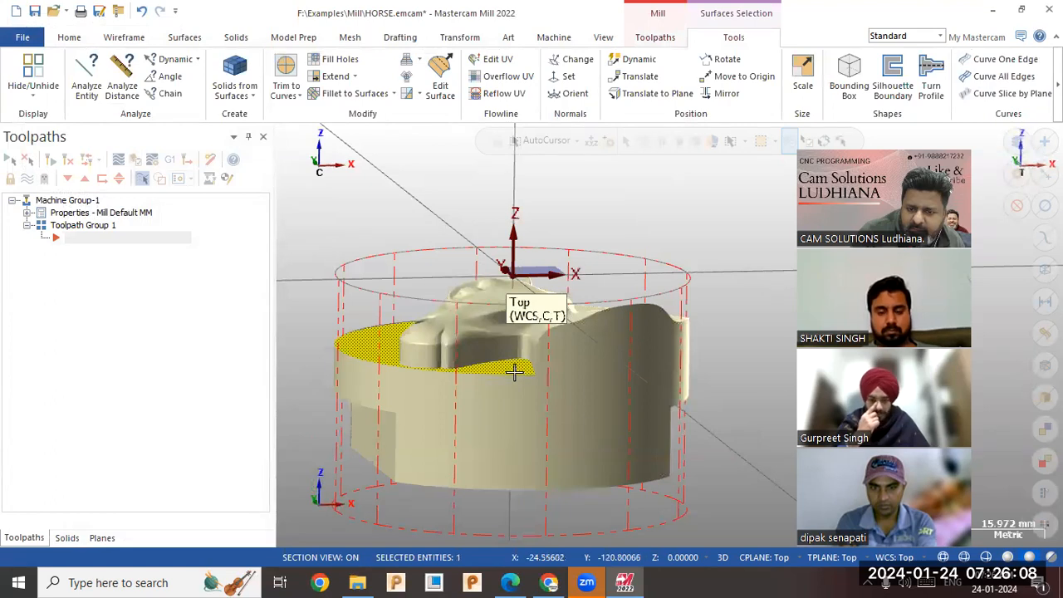
pyautogui.moveTo(456, 371)
pyautogui.mouseDown(button='middle')
pyautogui.moveTo(456, 402)
pyautogui.moveTo(427, 383)
pyautogui.moveTo(448, 379)
pyautogui.mouseUp(button='middle')
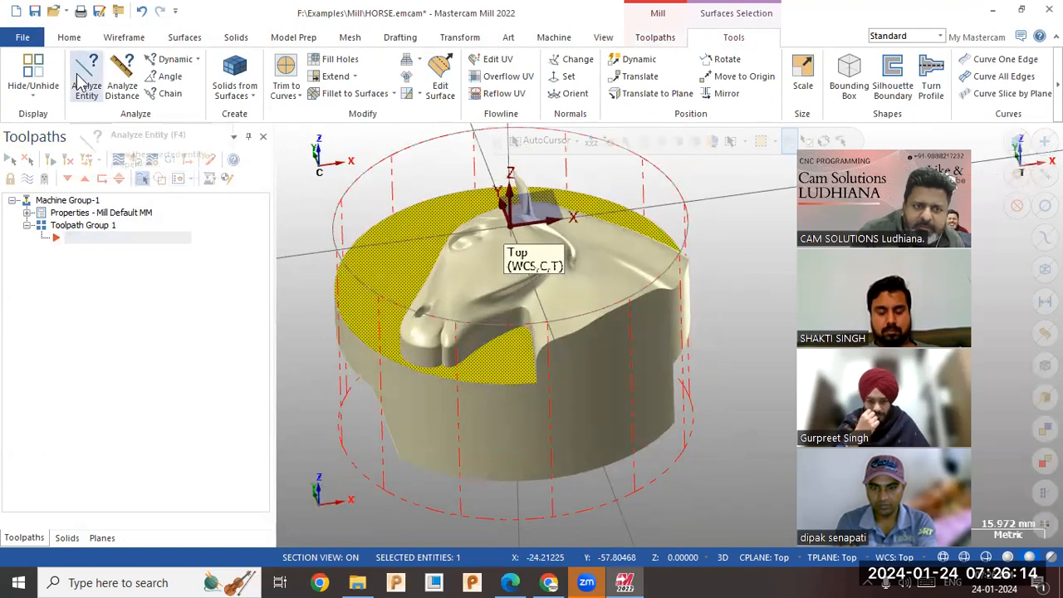
pyautogui.click(70, 38)
pyautogui.click(124, 38)
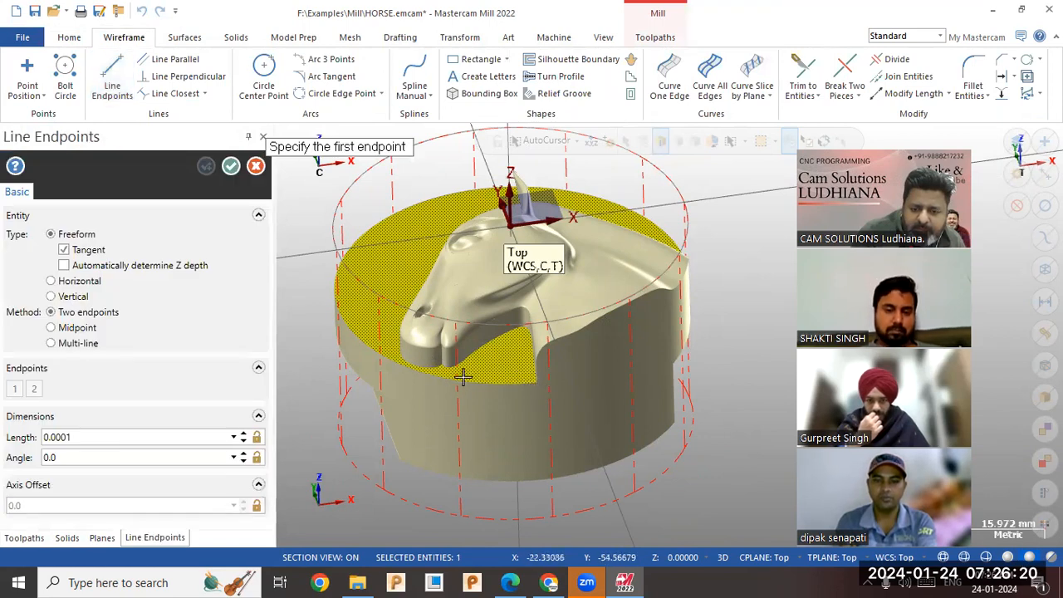
pyautogui.click(256, 167)
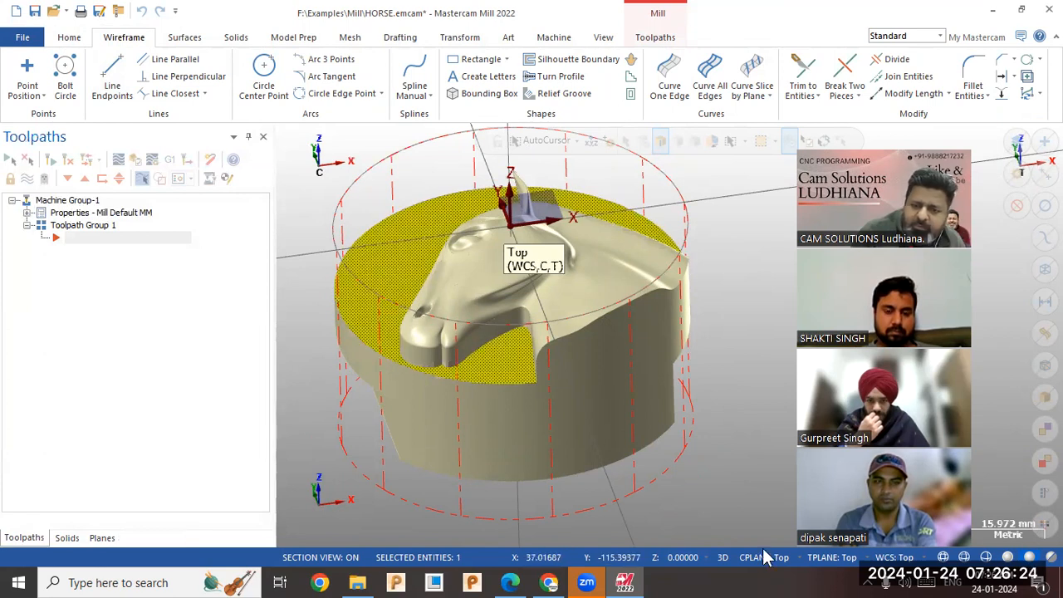
pyautogui.moveTo(674, 436); pyautogui.dragTo(781, 399, button='middle')
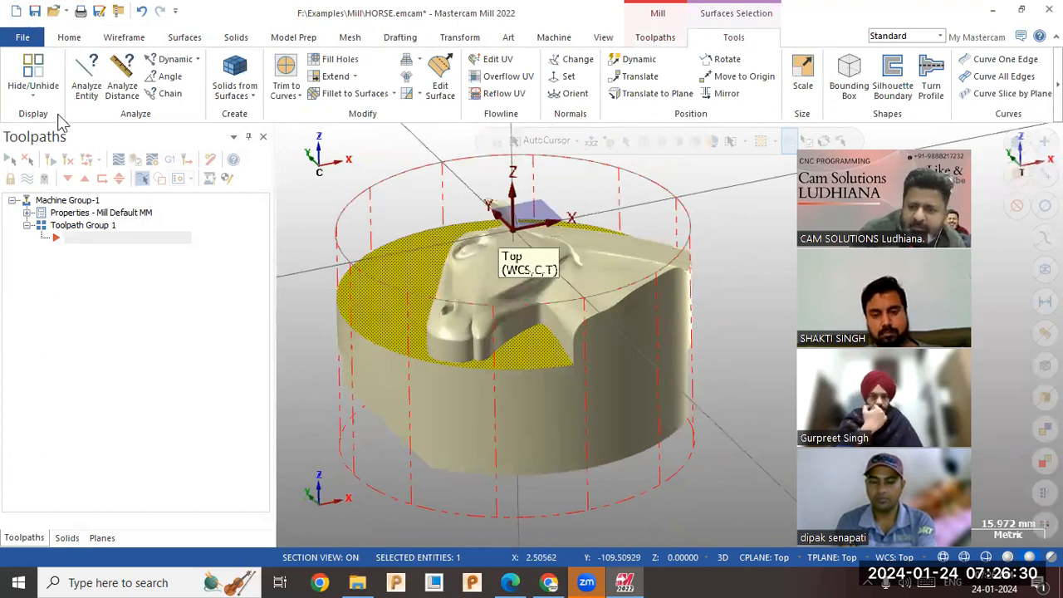
pyautogui.moveTo(855, 148); pyautogui.dragTo(58, 123)
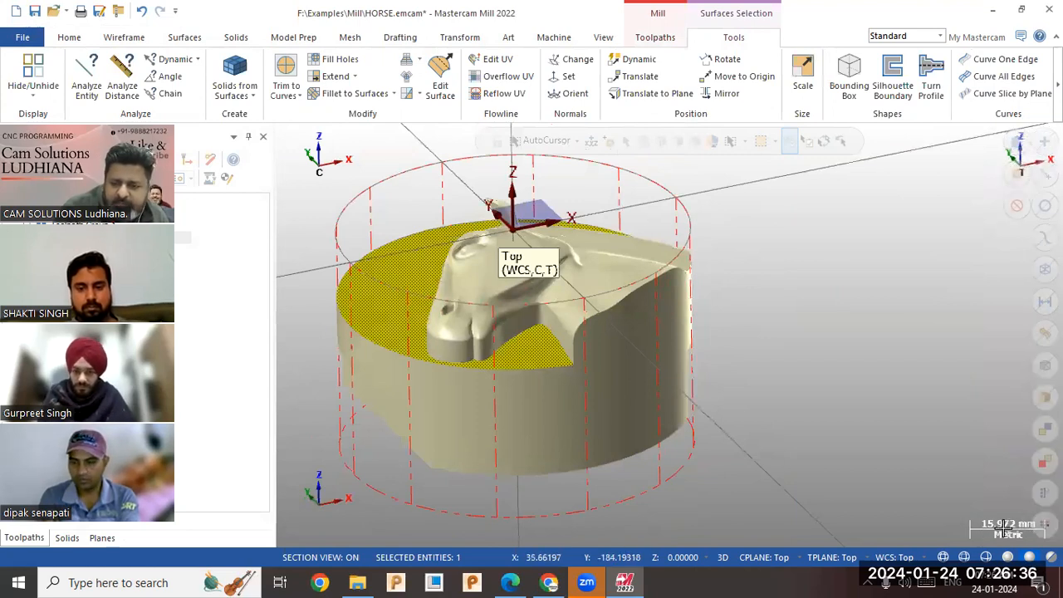
pyautogui.scroll(-4, 690, 459)
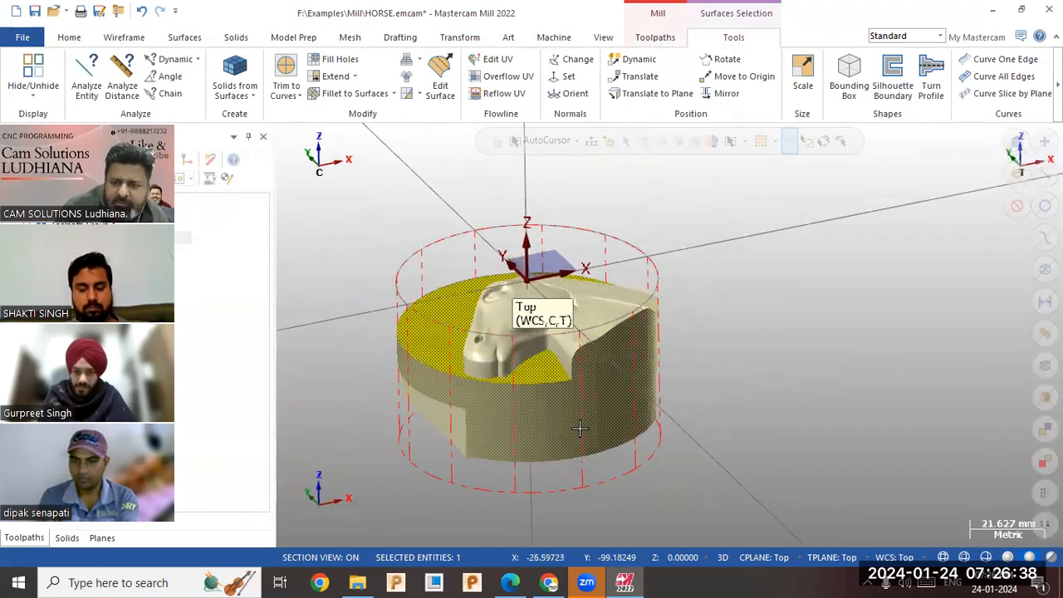
pyautogui.scroll(-5, 766, 432)
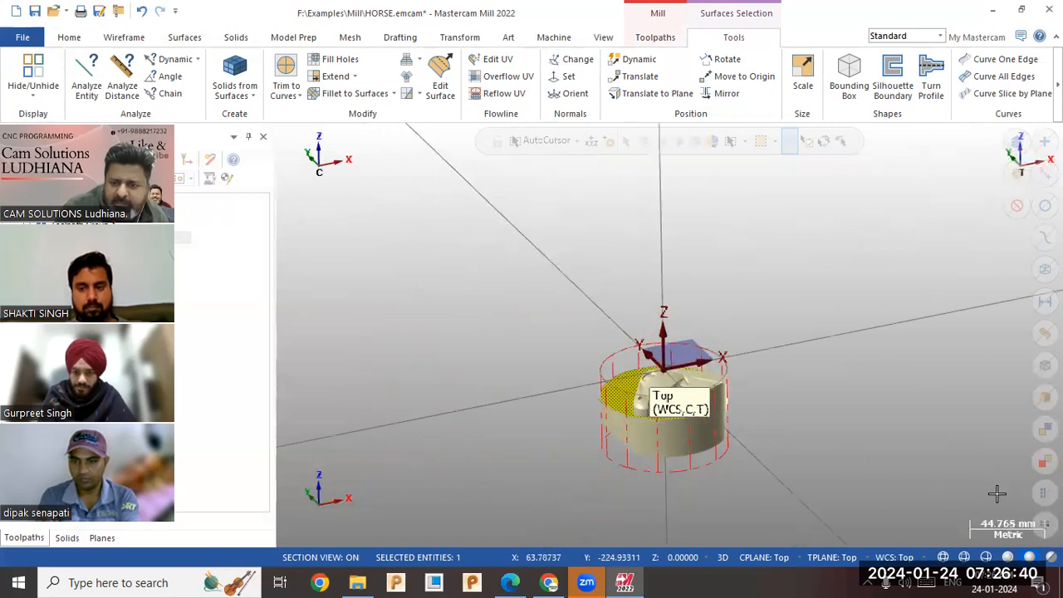
pyautogui.scroll(2, 500, 373)
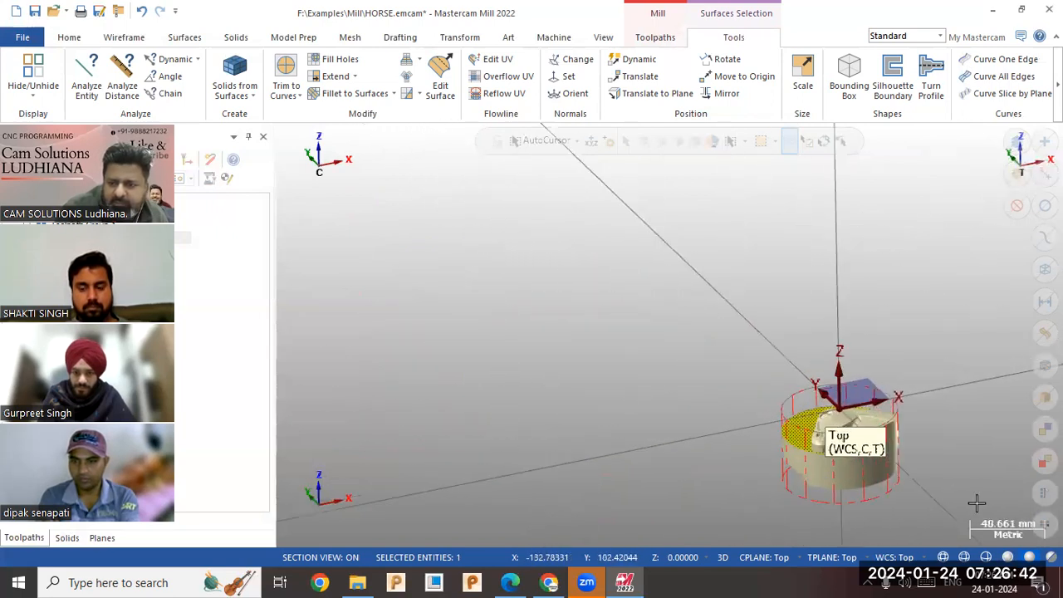
pyautogui.scroll(1, 664, 473)
pyautogui.scroll(-3, 667, 475)
pyautogui.scroll(1, 538, 472)
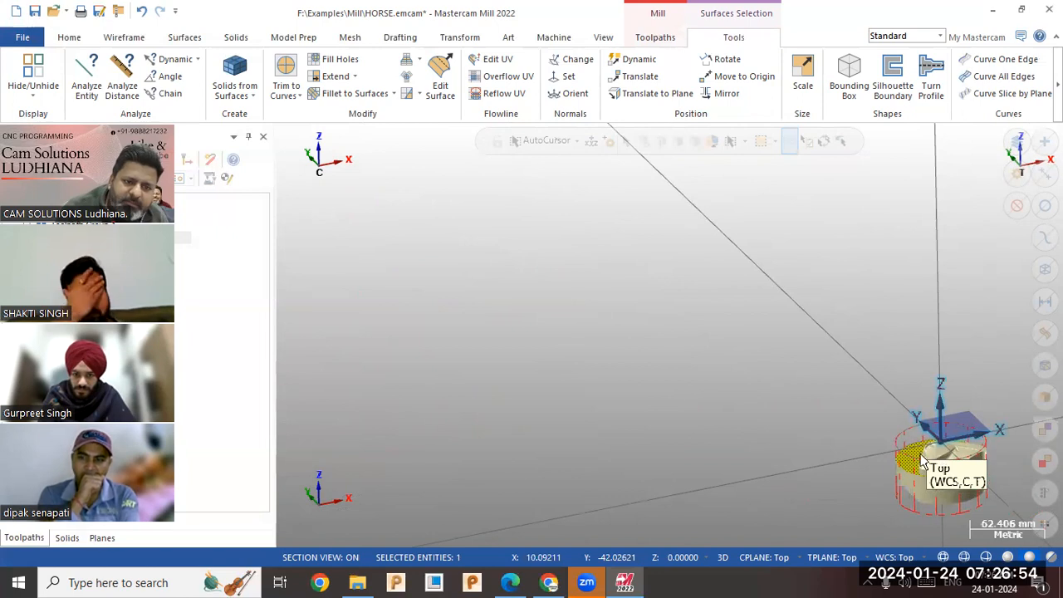
pyautogui.scroll(3, 1031, 475)
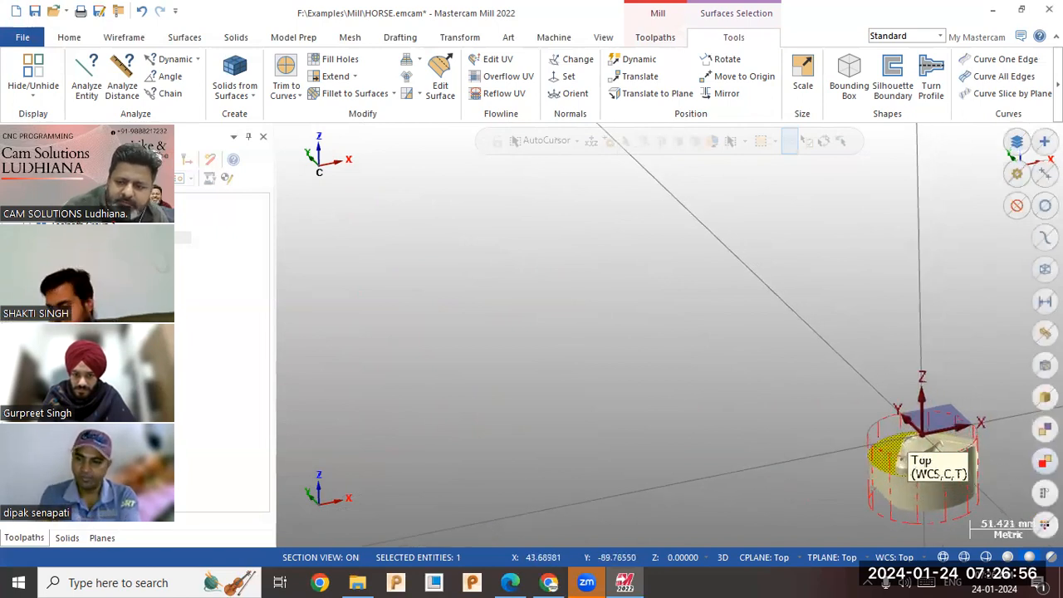
pyautogui.scroll(8, 1013, 477)
pyautogui.scroll(2, 995, 478)
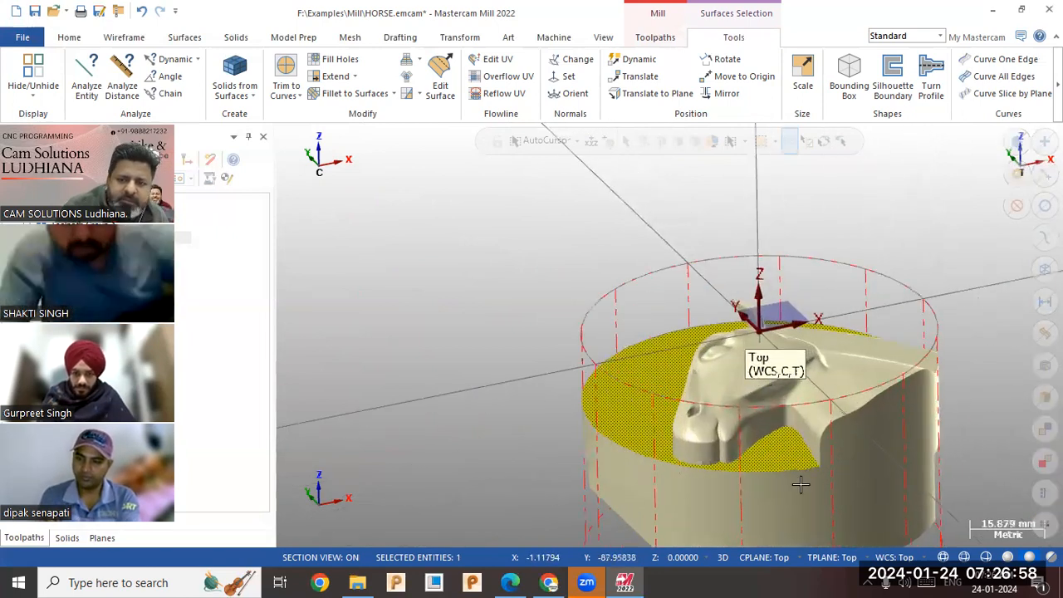
pyautogui.scroll(4, 834, 496)
pyautogui.scroll(-4, 428, 337)
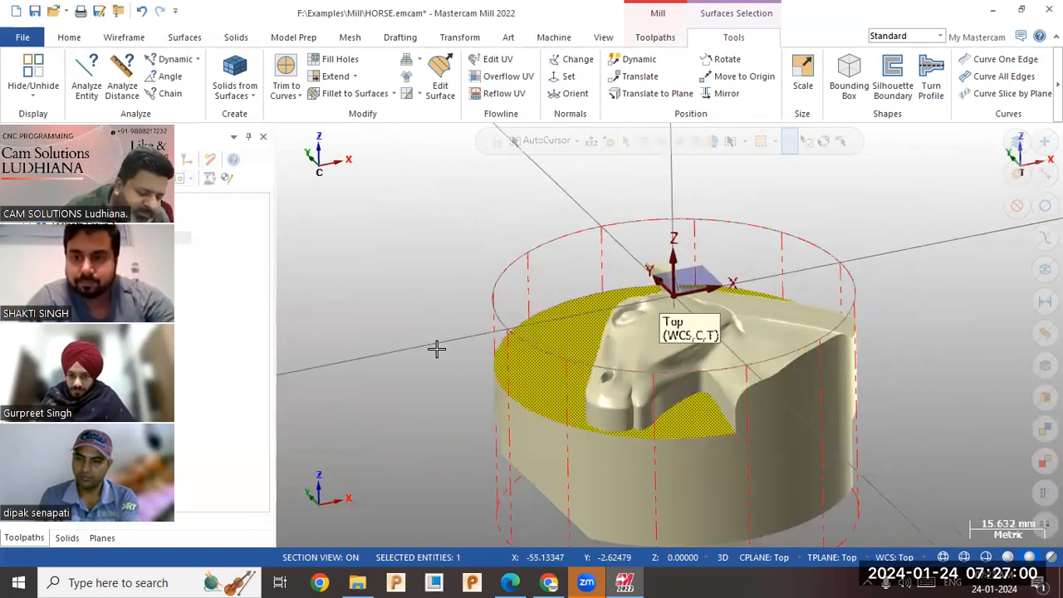
pyautogui.press('Escape')
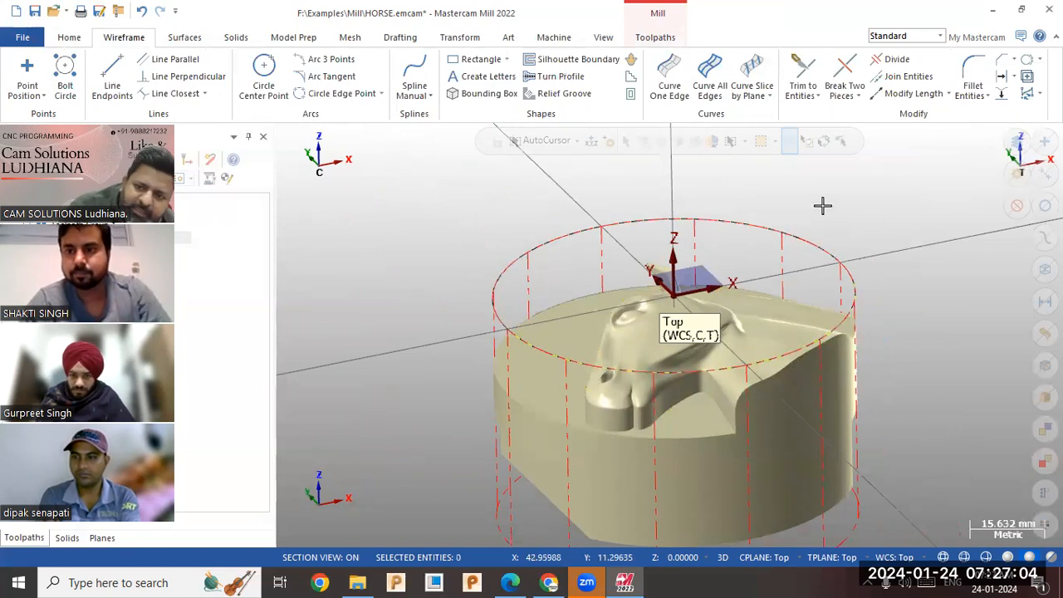
# Analyze the circle around the top of the stock to check its centre position and diameter.
pyautogui.click(75, 39)
pyautogui.click(694, 96)
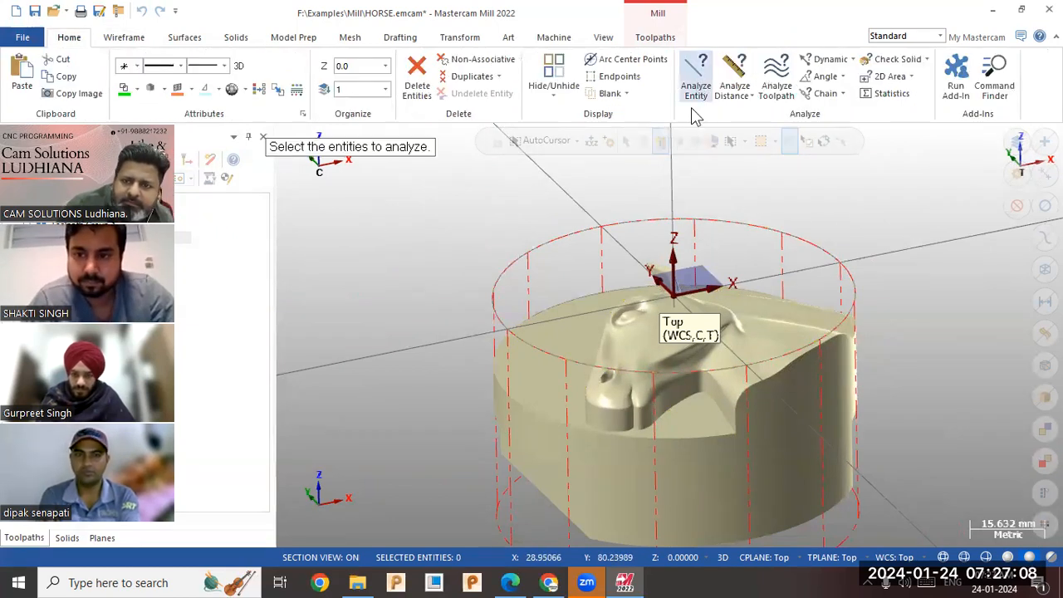
pyautogui.click(743, 226)
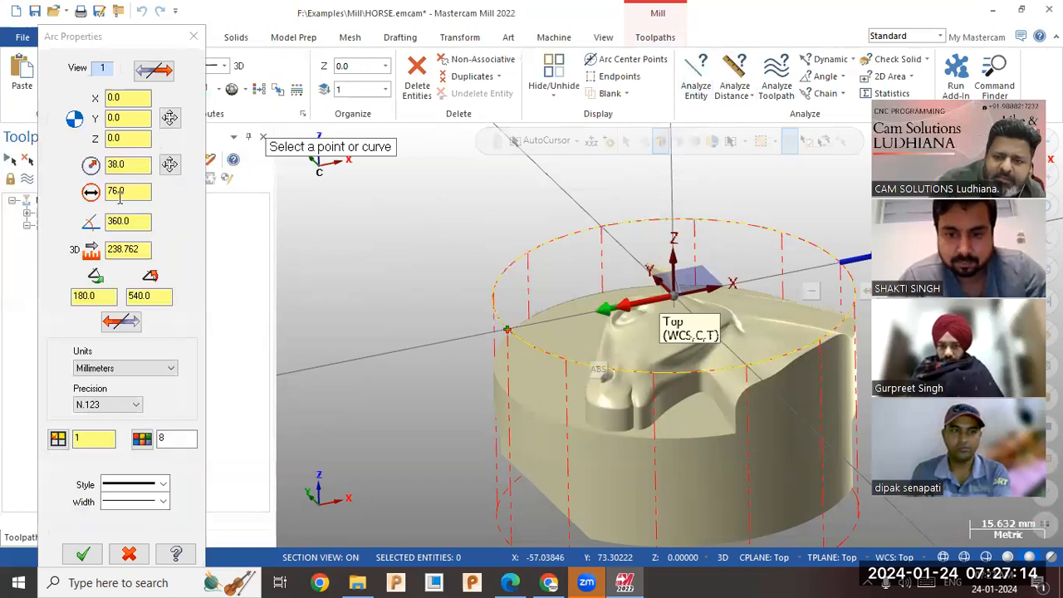
pyautogui.click(193, 37)
pyautogui.scroll(-2, 307, 335)
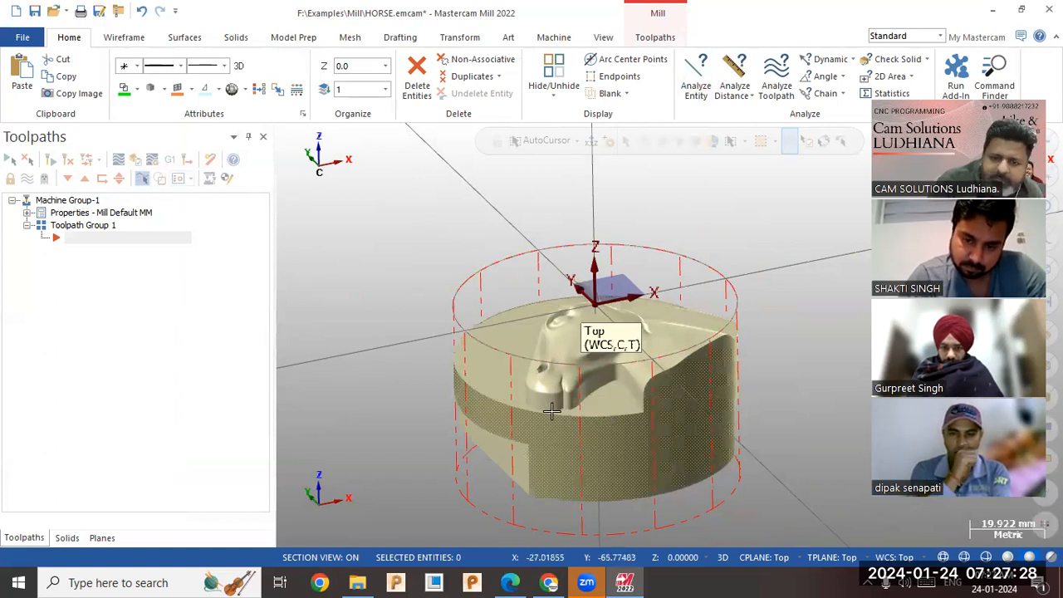
# Start a 3D Dynamic OptiRough toolpath and select the whole horse model as its machining geometry.
pyautogui.moveTo(359, 324); pyautogui.dragTo(678, 224, button='middle')
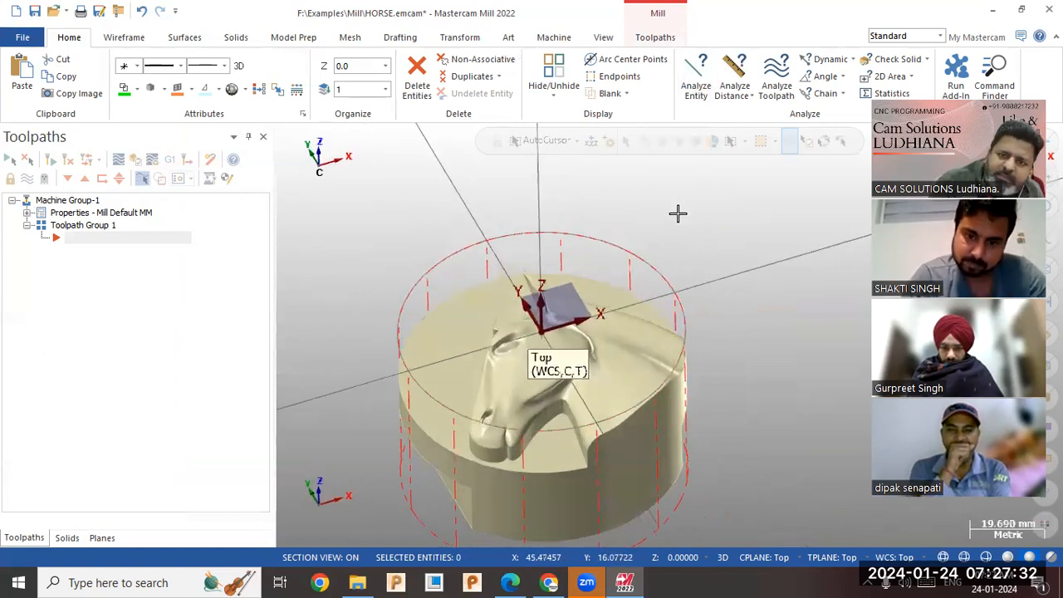
pyautogui.click(654, 38)
pyautogui.click(284, 76)
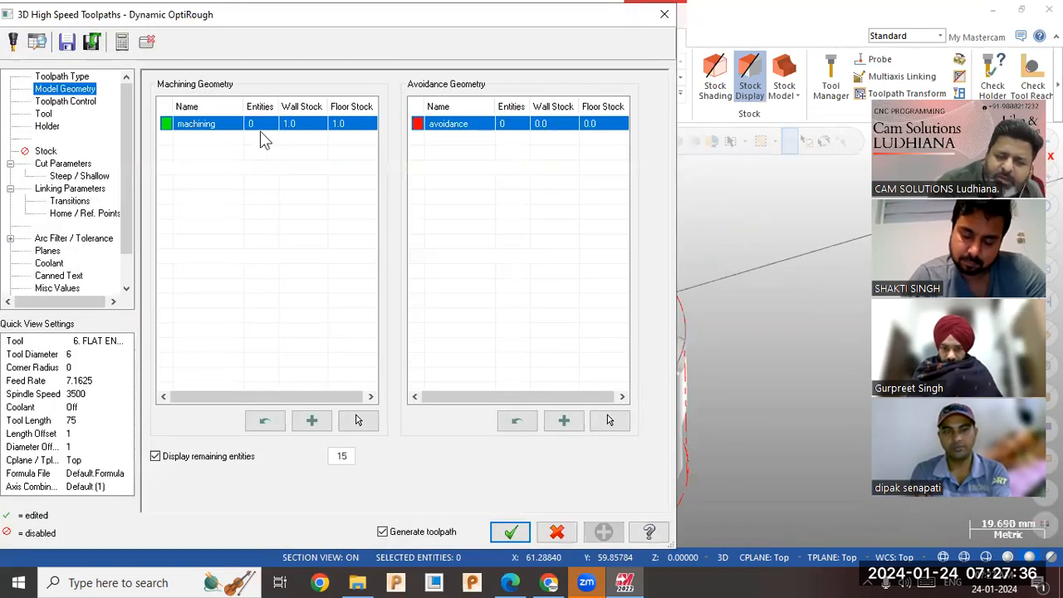
pyautogui.click(364, 420)
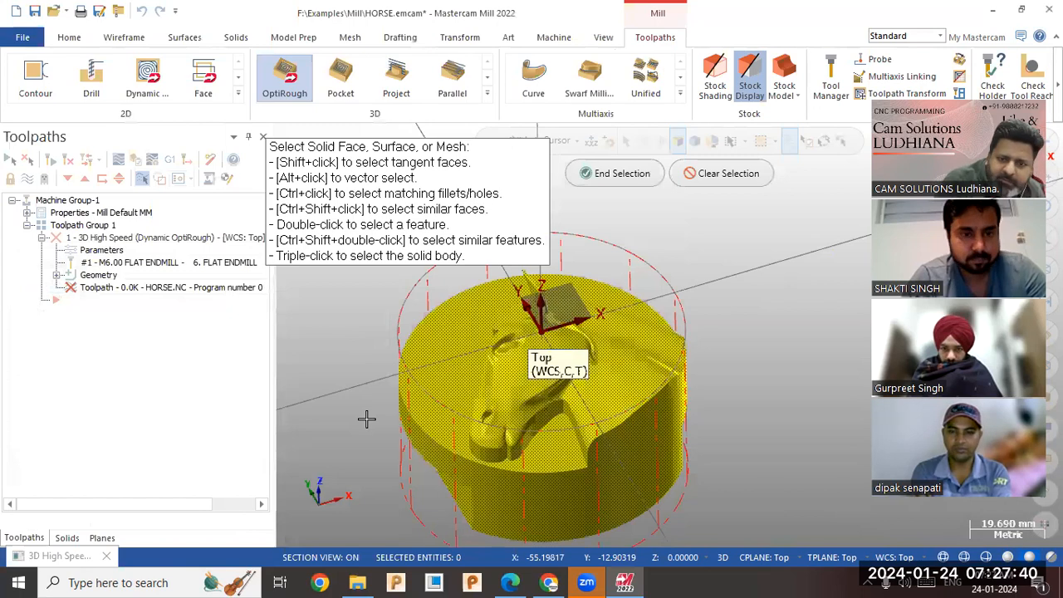
pyautogui.click(617, 172)
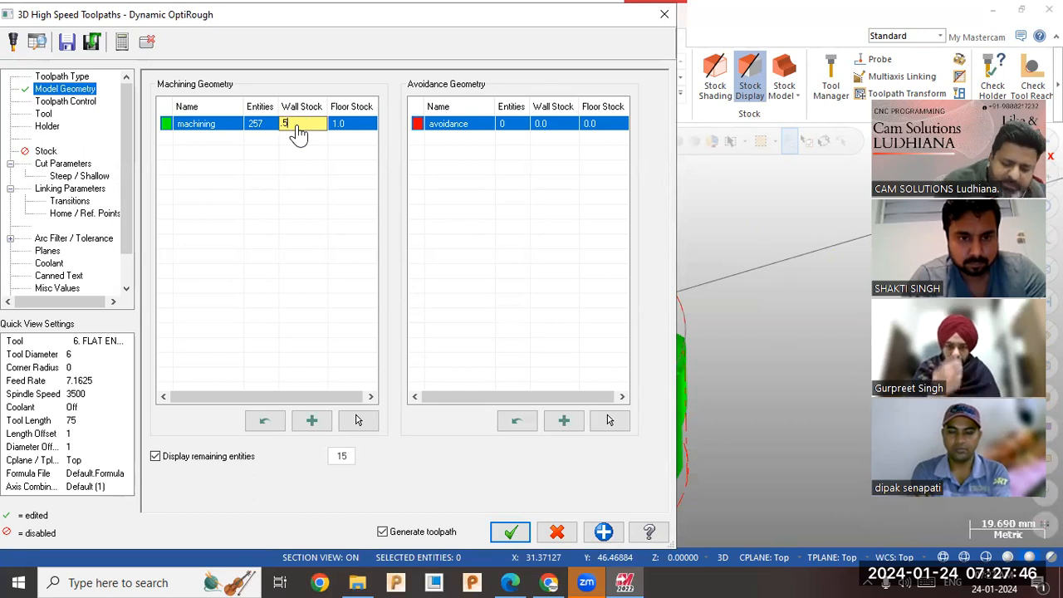
# Set the wall and floor stock of the machining geometry to 0.5.
pyautogui.doubleClick(332, 126)
pyautogui.press('BackSpace')
pyautogui.write('5')
pyautogui.click(348, 168)
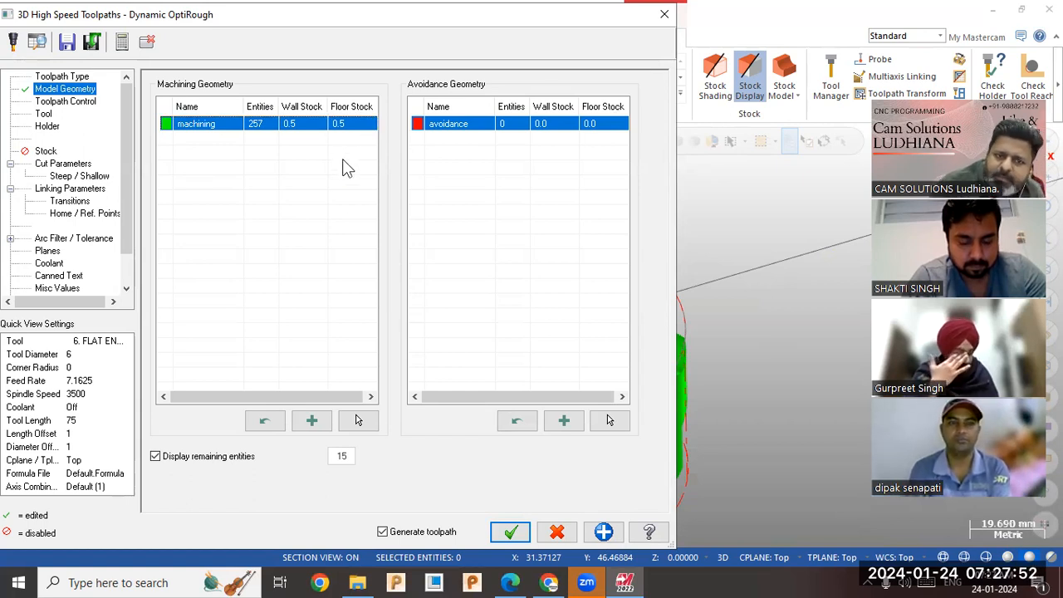
# Set the wall stock of the machining geometry to 1.0.
pyautogui.click(58, 101)
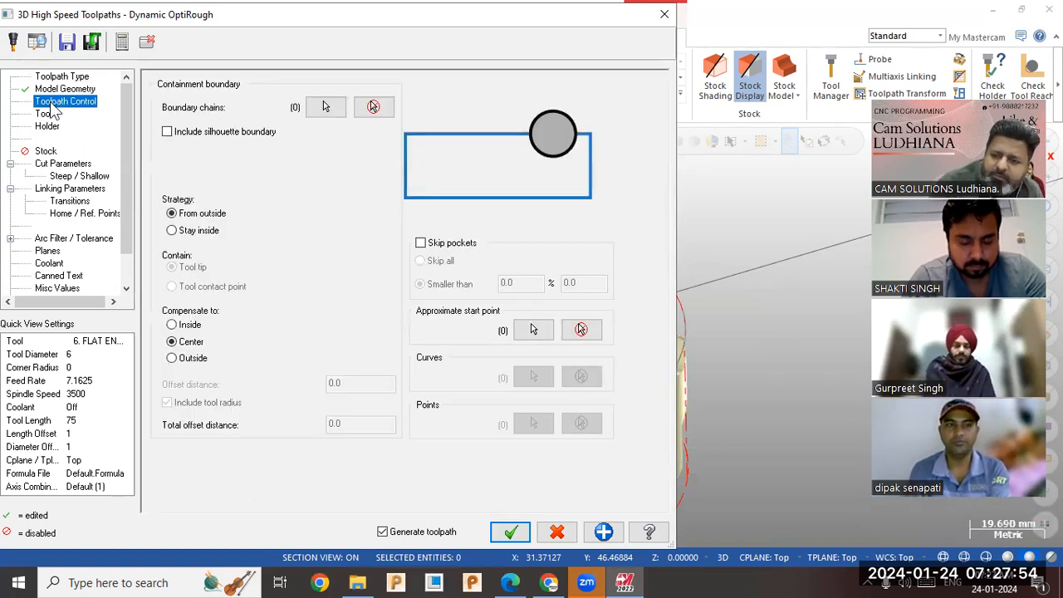
pyautogui.click(83, 89)
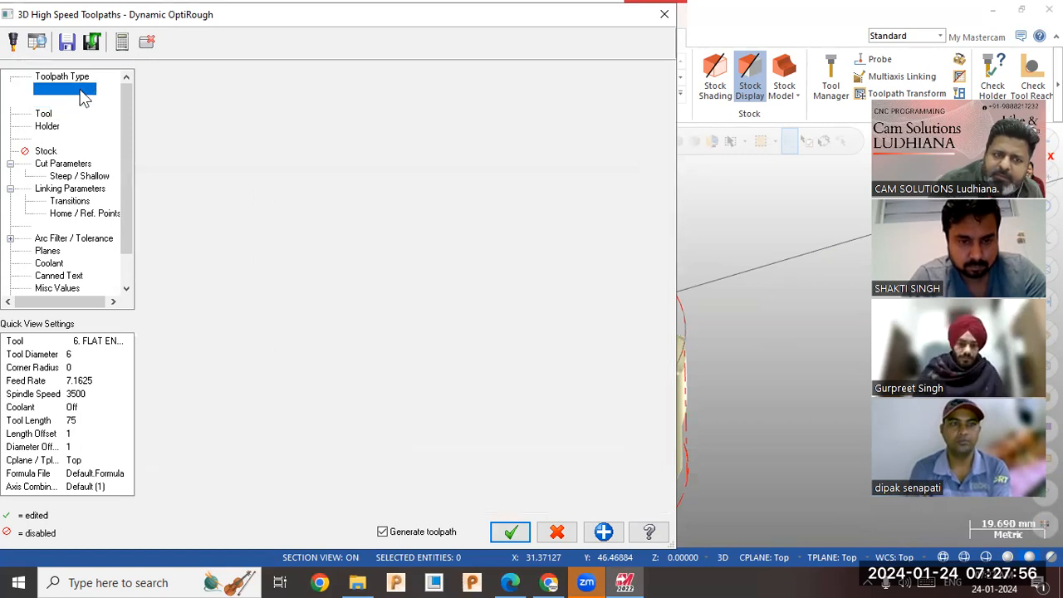
pyautogui.click(75, 76)
pyautogui.click(83, 89)
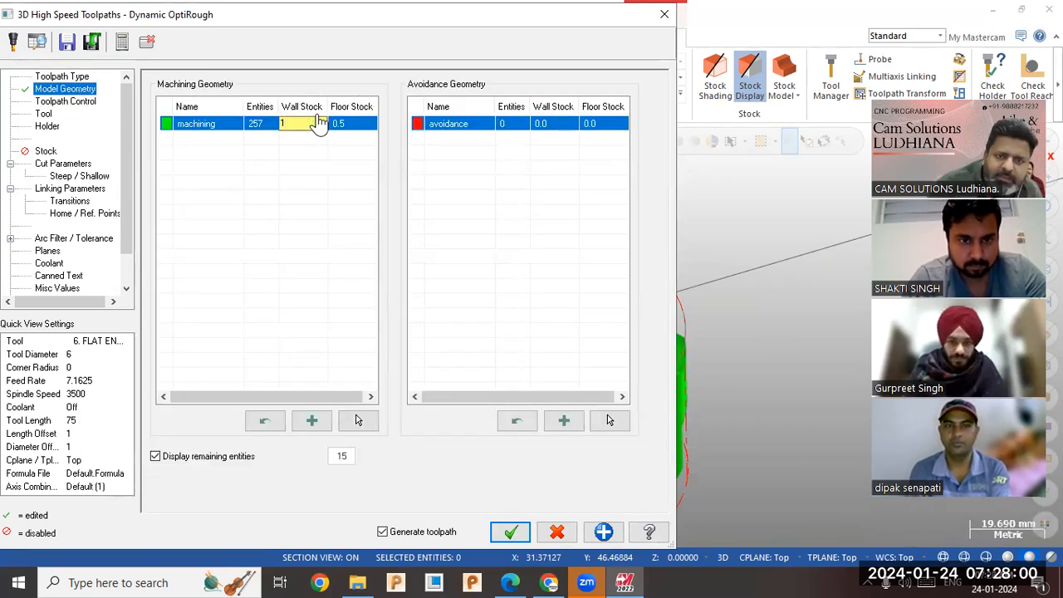
pyautogui.click(227, 131)
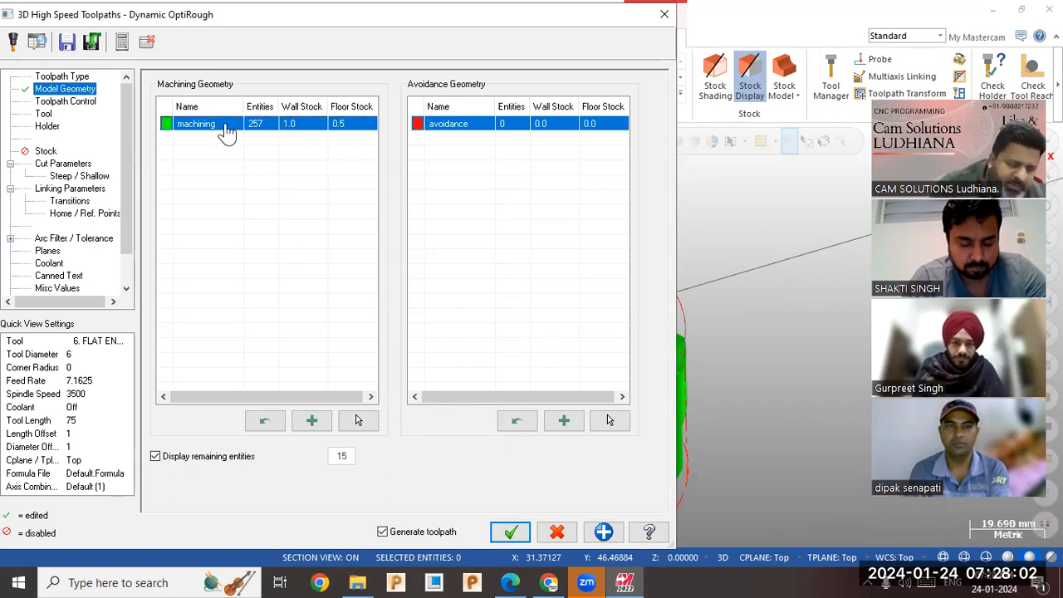
# Set both the wall stock and the floor stock of the machining geometry to 2.
pyautogui.click(316, 133)
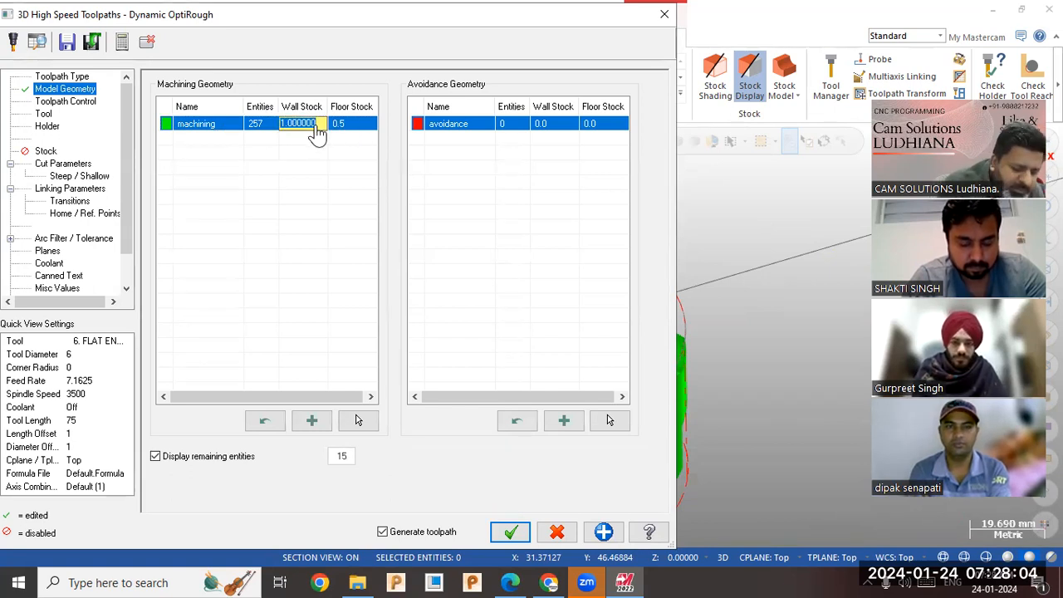
pyautogui.click(346, 124)
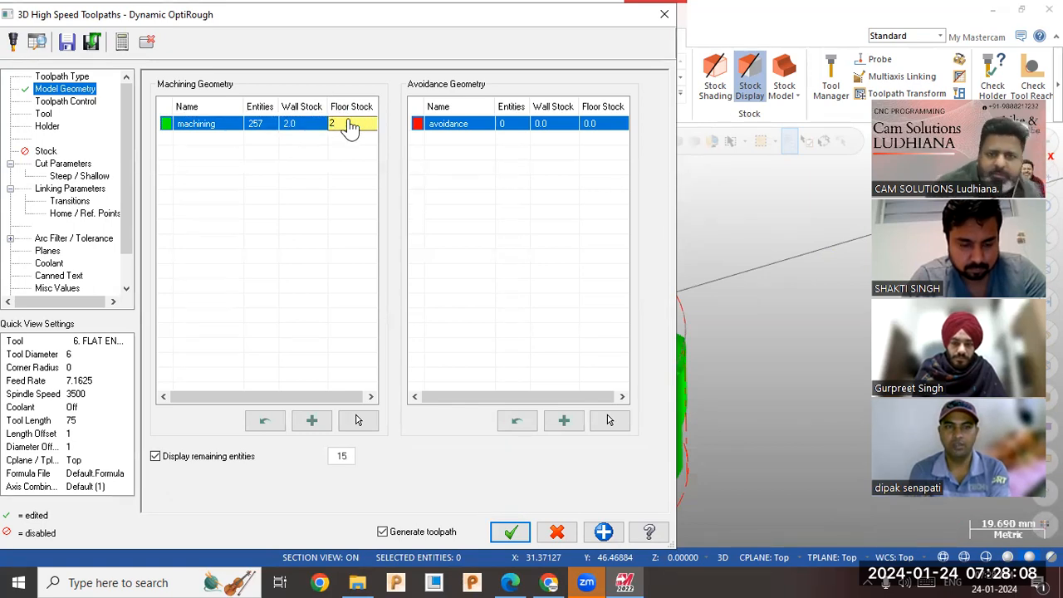
pyautogui.click(322, 174)
# Choose the existing 6 mm flat endmill as the tool for the OptiRough toolpath.
pyautogui.click(75, 103)
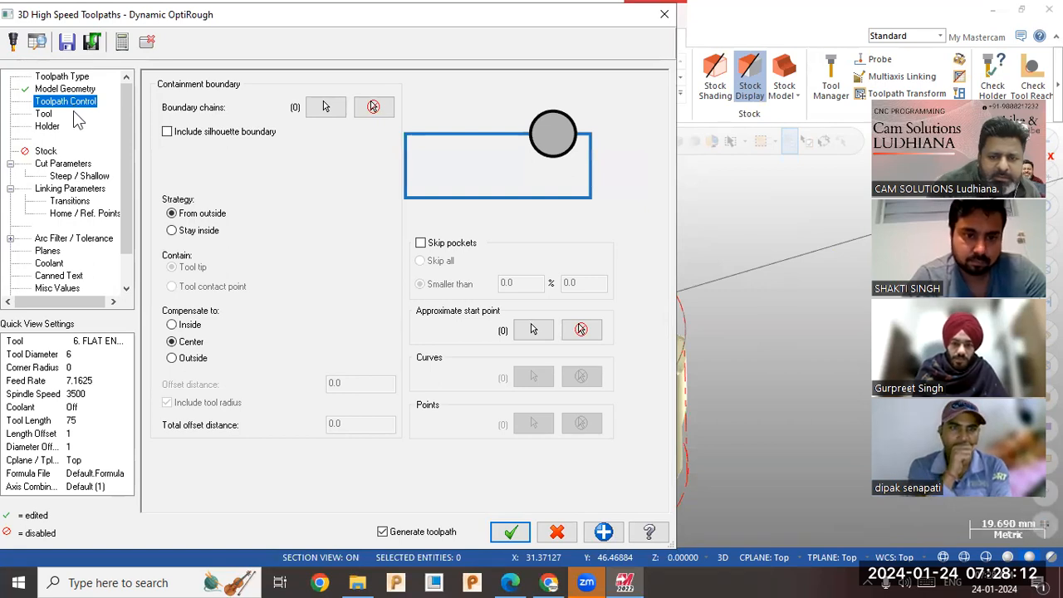
pyautogui.click(49, 115)
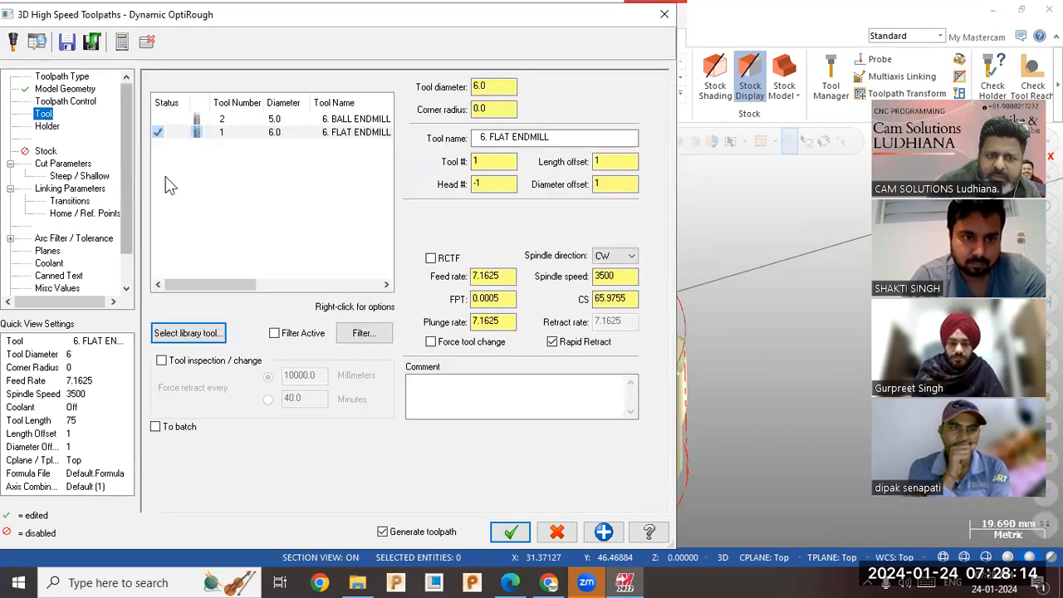
pyautogui.click(193, 339)
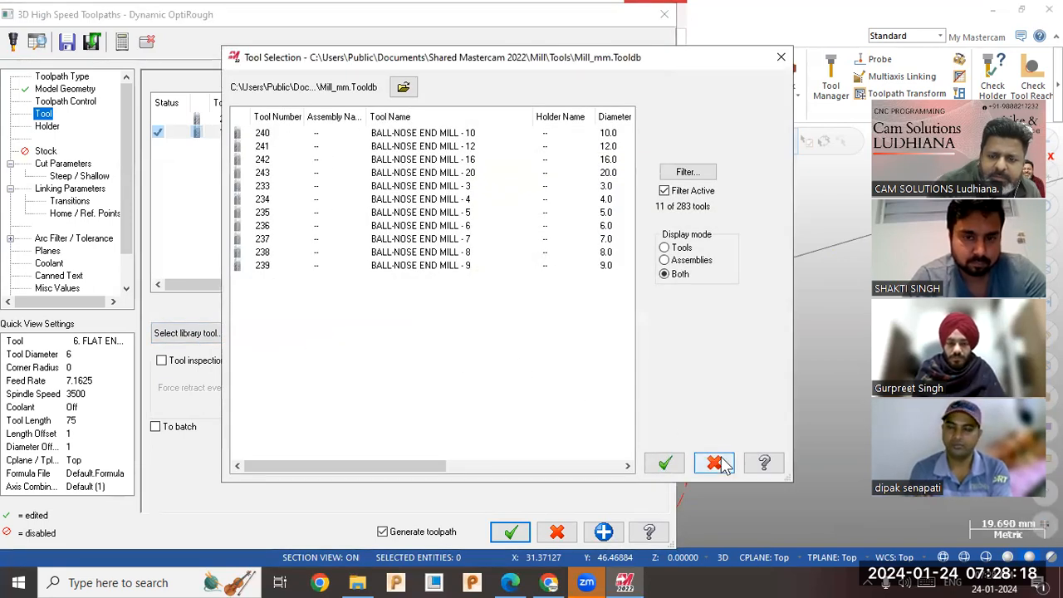
pyautogui.click(716, 463)
pyautogui.click(324, 136)
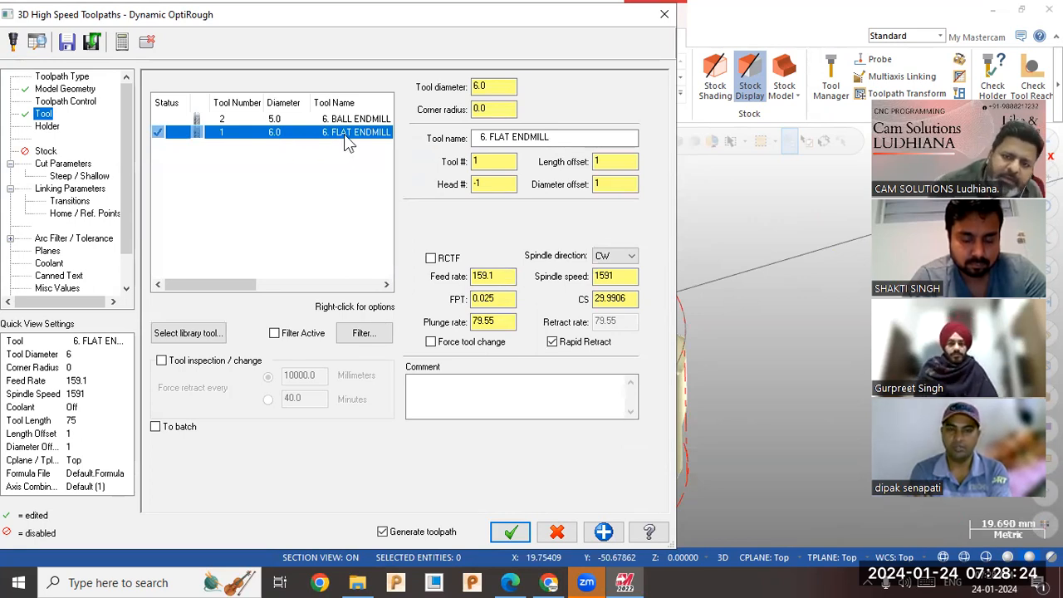
# Set the flat endmill's spindle speed to 8500 and its feed rate to 1200.
pyautogui.doubleClick(612, 278)
pyautogui.doubleClick(498, 278)
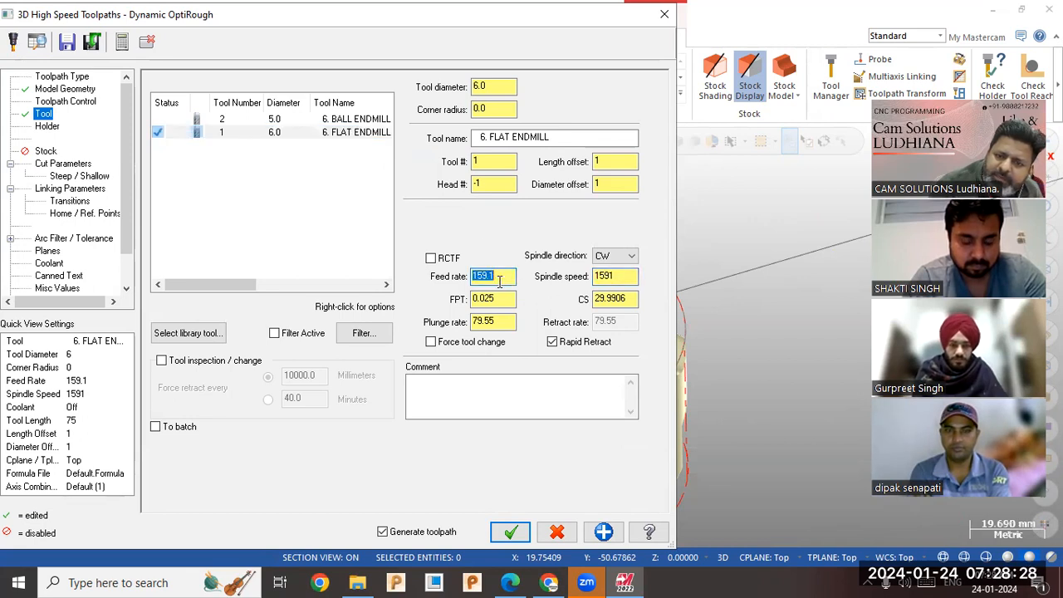
pyautogui.doubleClick(609, 276)
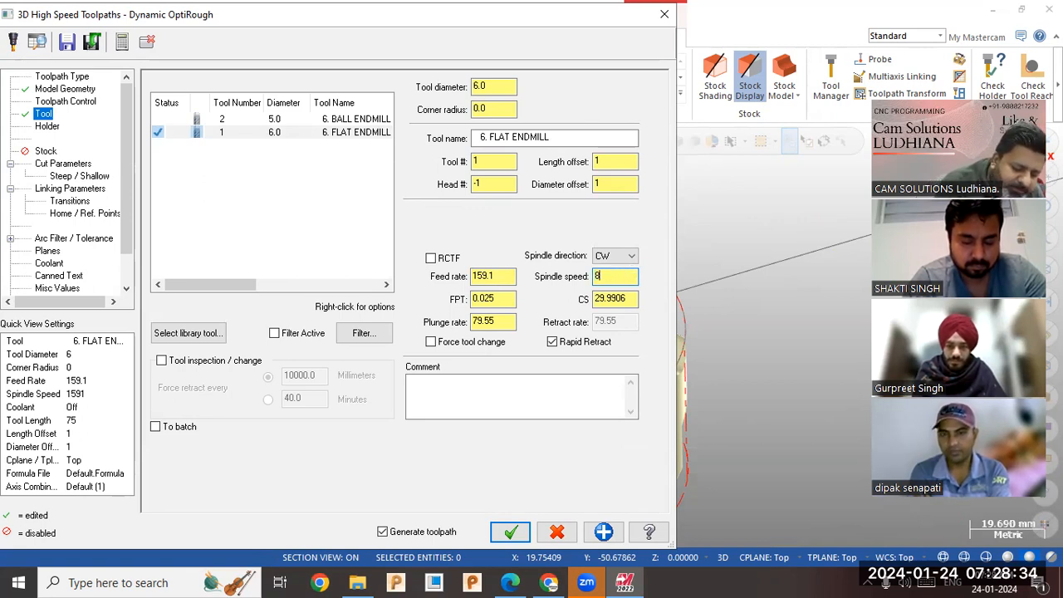
pyautogui.press('Return')
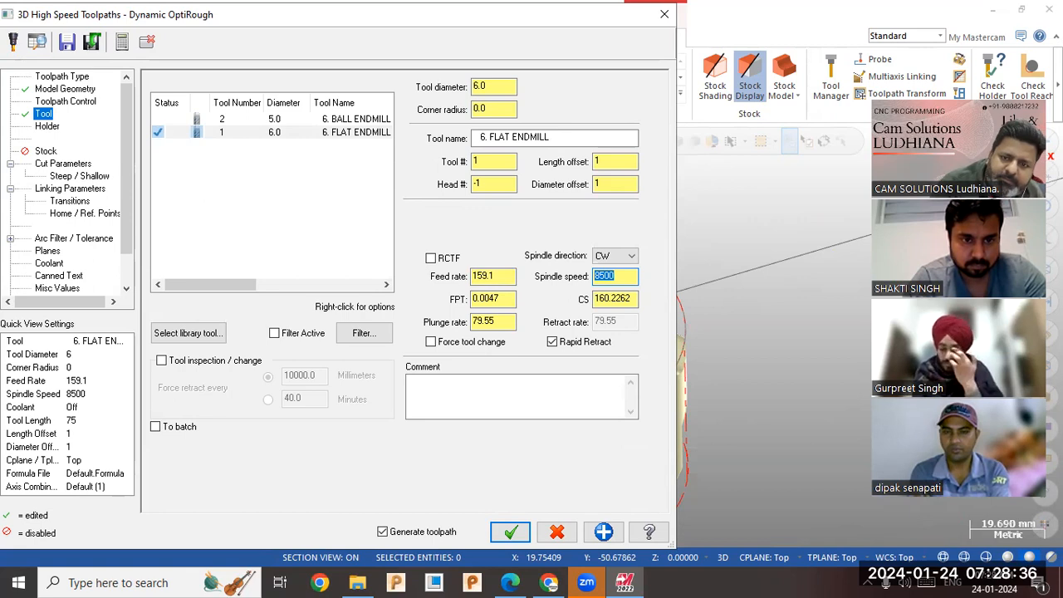
pyautogui.doubleClick(496, 279)
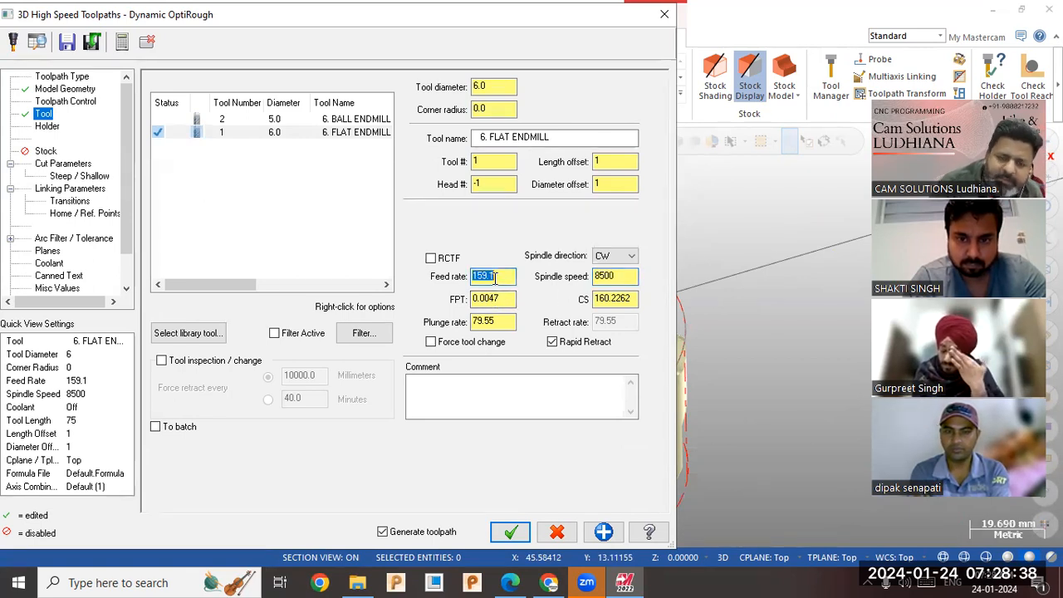
pyautogui.press('Return')
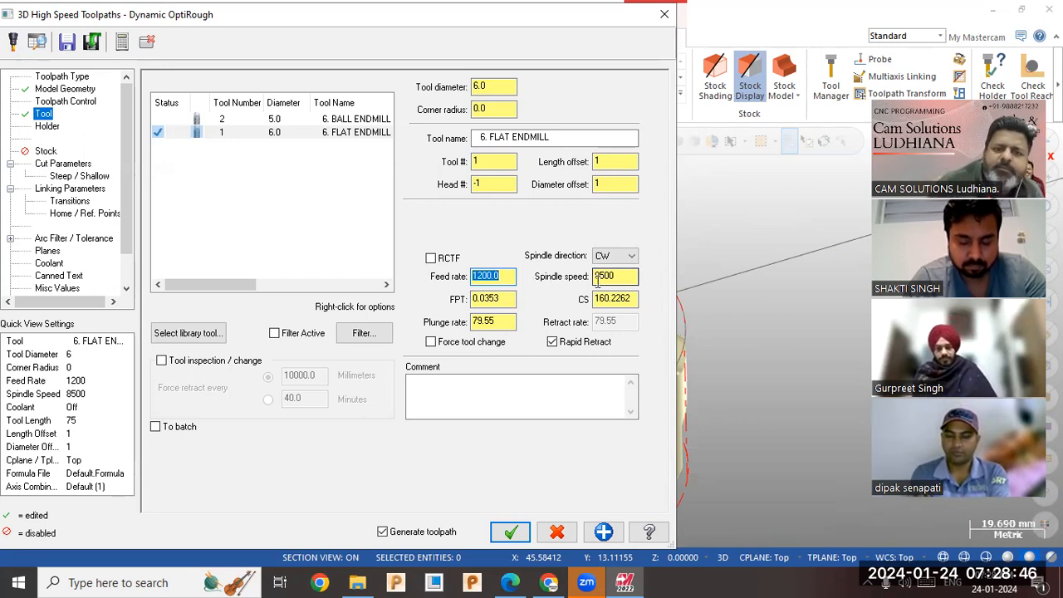
pyautogui.click(313, 139)
pyautogui.click(310, 132)
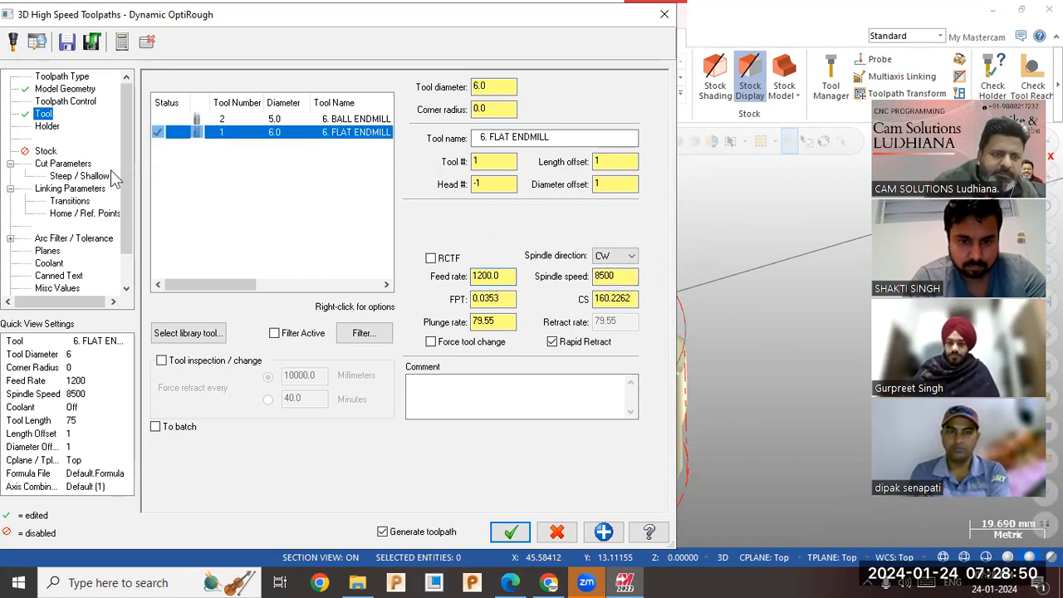
# Examine the stepdown distance and percentage in the toolpath's cut parameters.
pyautogui.click(86, 166)
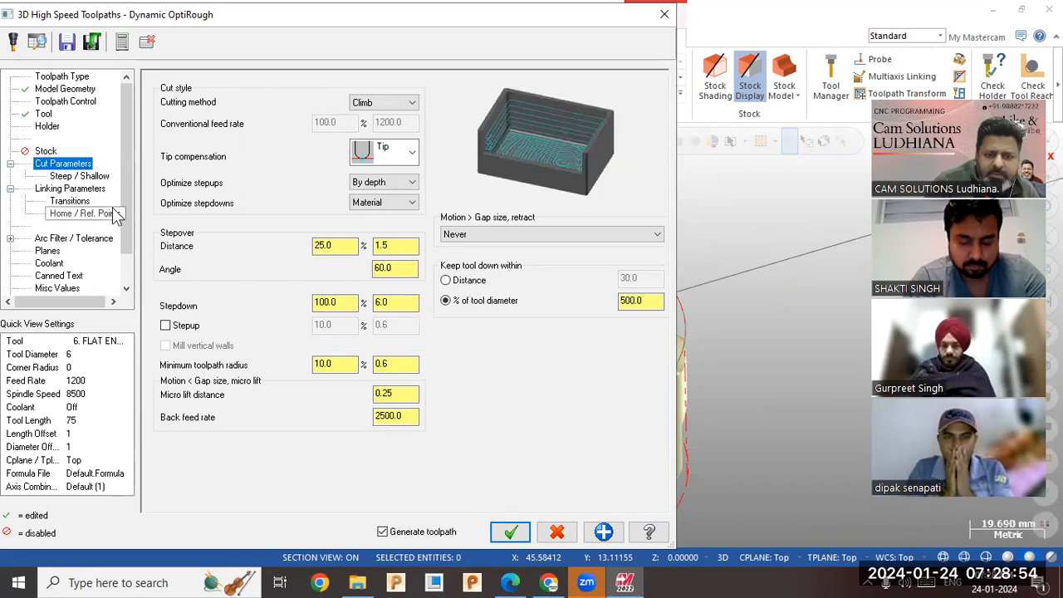
pyautogui.doubleClick(398, 303)
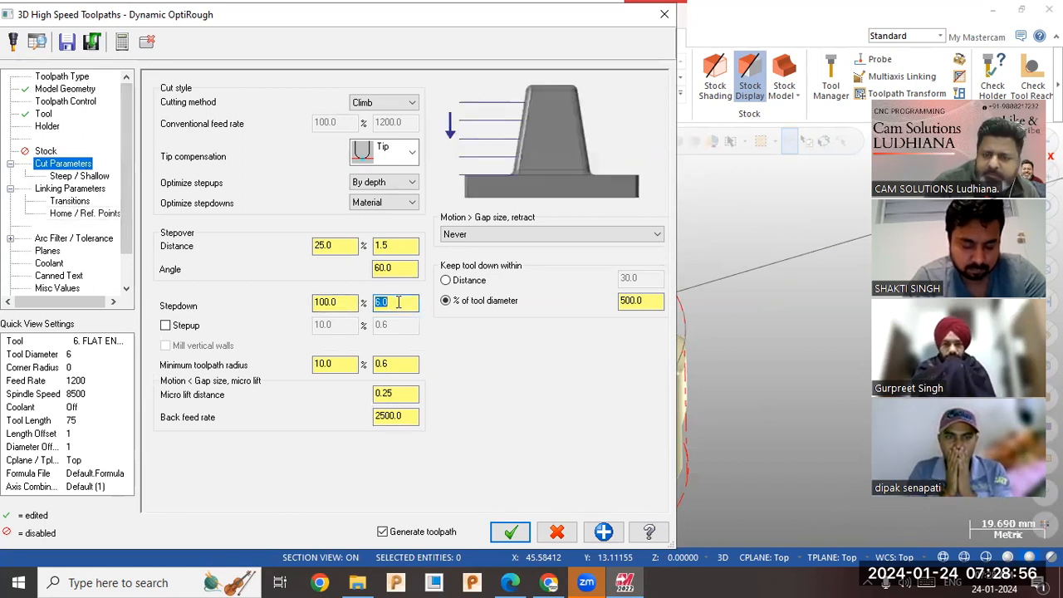
pyautogui.doubleClick(323, 306)
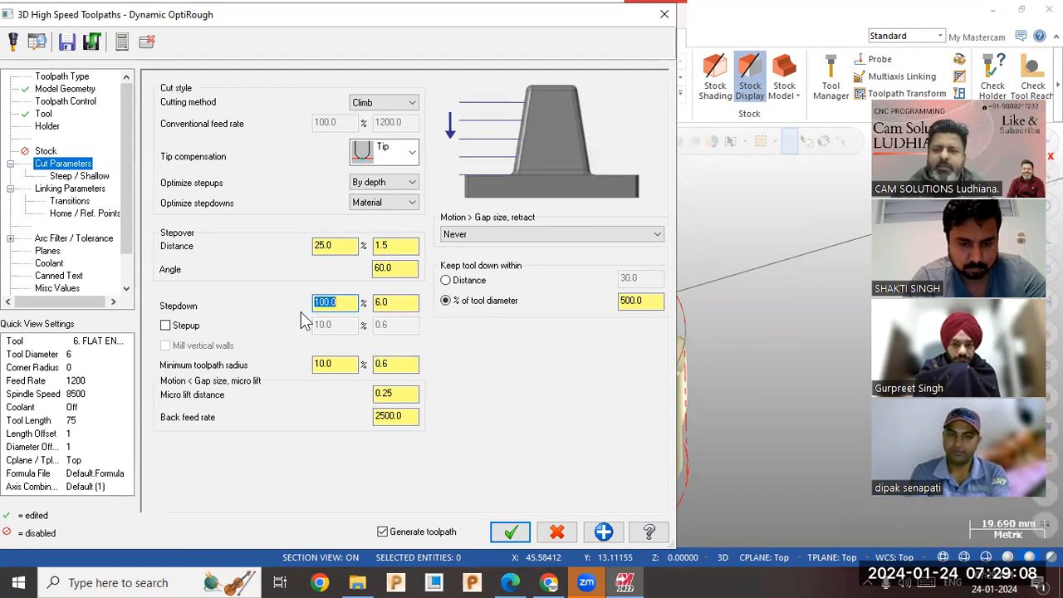
# Edit the 6 mm flat endmill and set its cutting length to 10 mm.
pyautogui.click(44, 115)
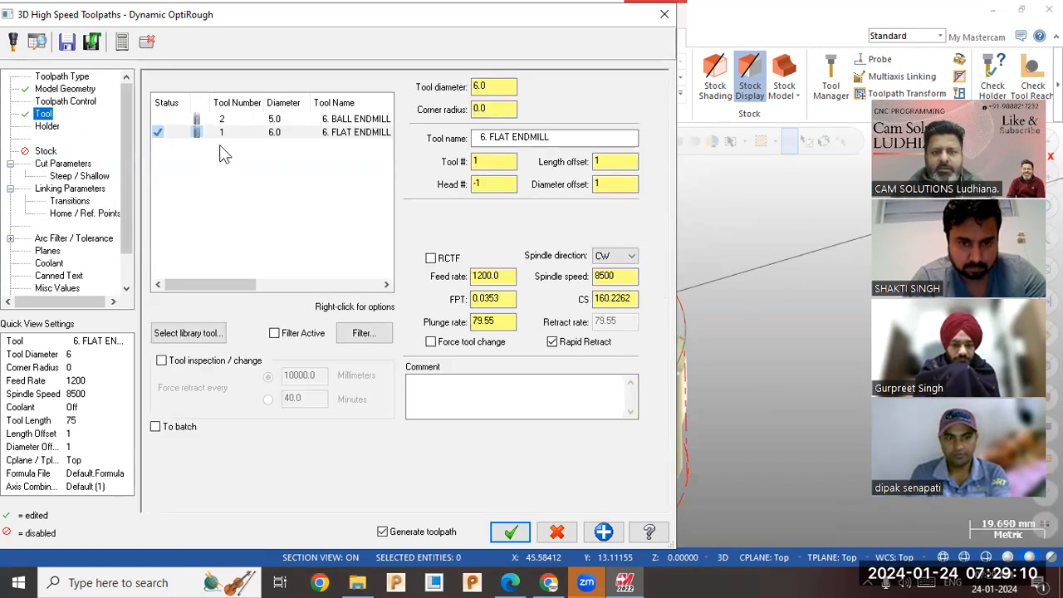
pyautogui.rightClick(249, 134)
pyautogui.click(274, 172)
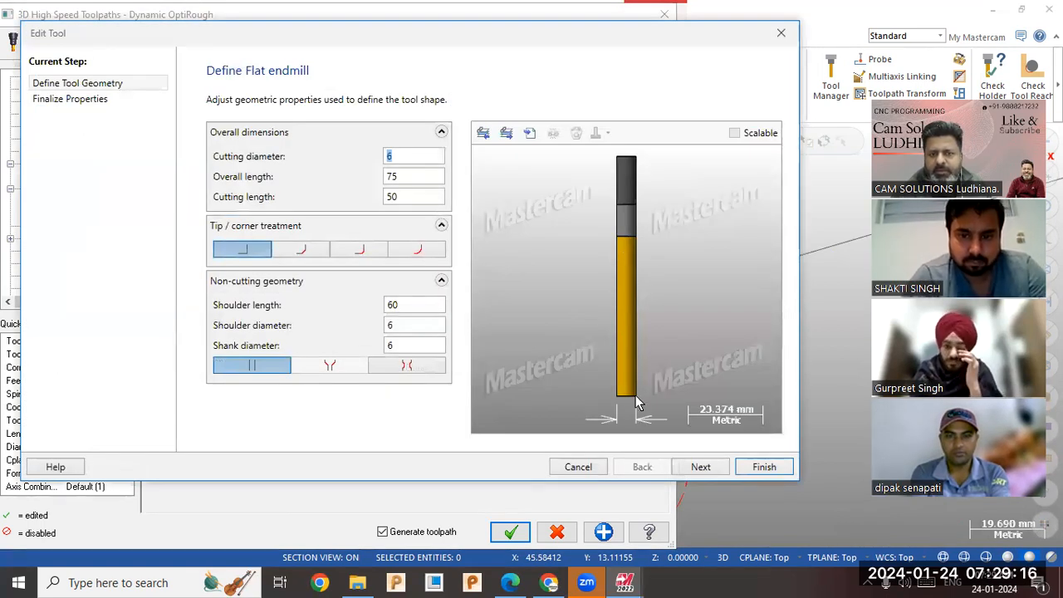
pyautogui.click(390, 196)
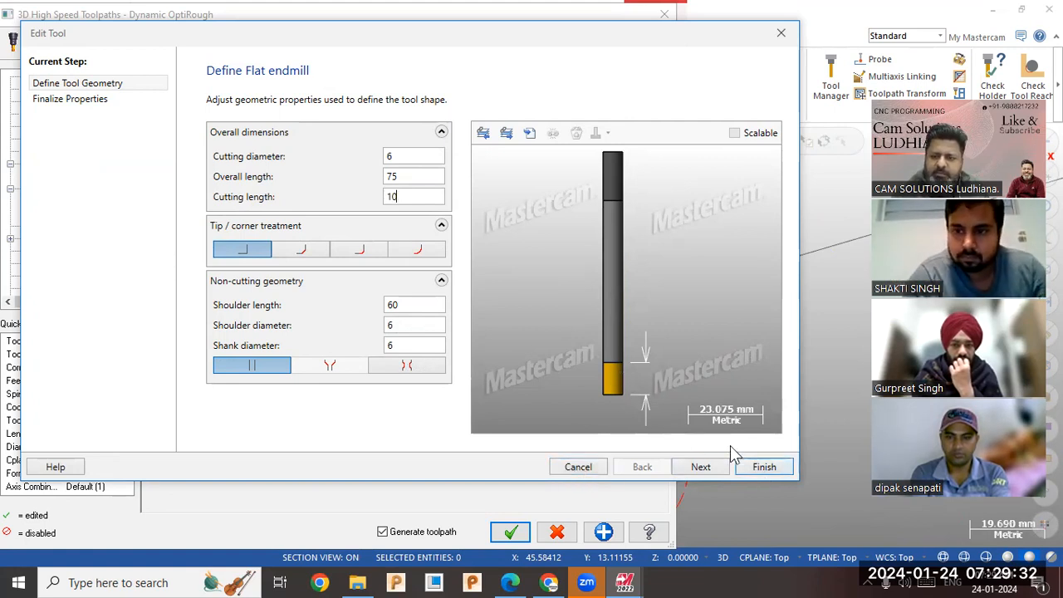
pyautogui.click(760, 470)
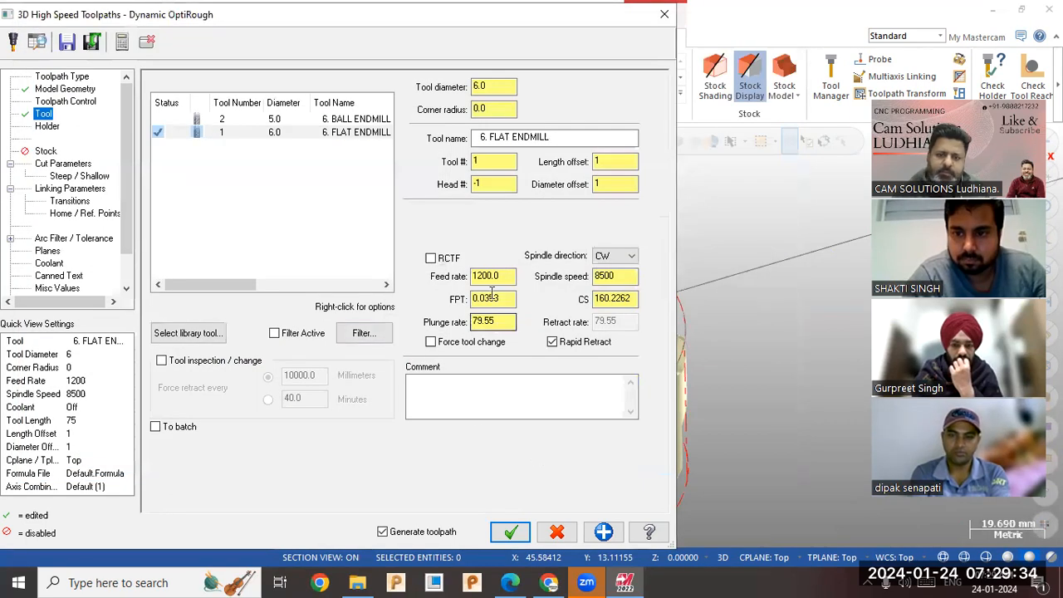
# Set the stepover distance in the toolpath's cut parameters to 0.5 mm.
pyautogui.click(70, 89)
pyautogui.click(63, 163)
pyautogui.doubleClick(389, 301)
pyautogui.doubleClick(396, 247)
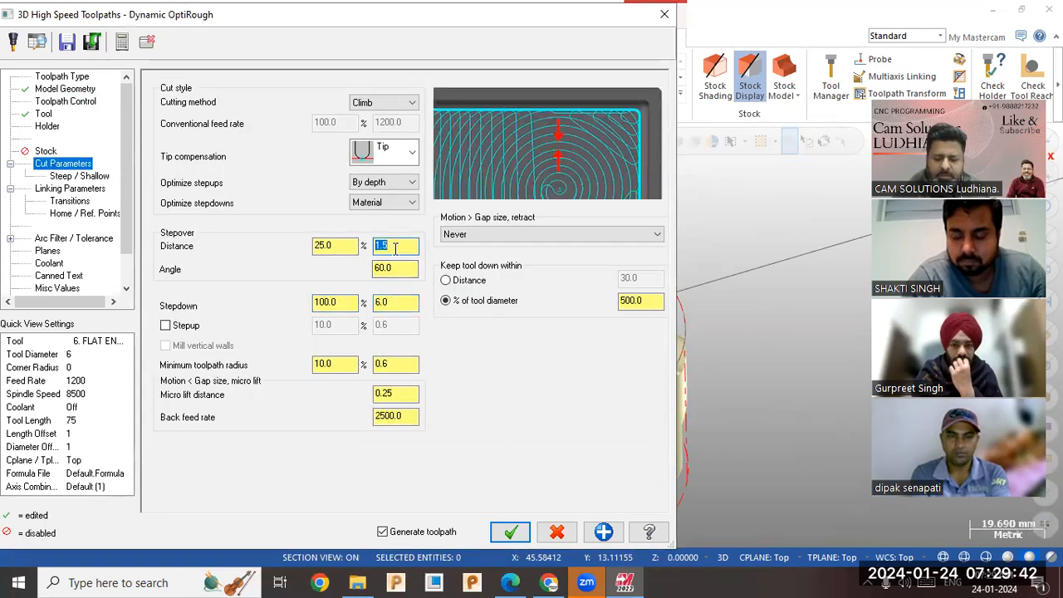
pyautogui.write('.5')
pyautogui.press('Return')
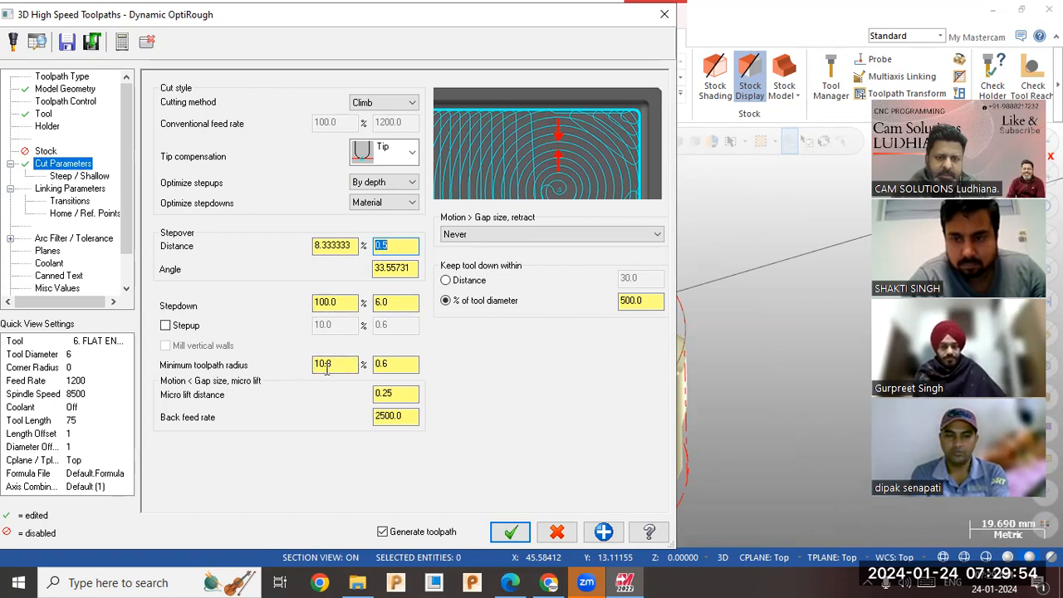
pyautogui.click(392, 368)
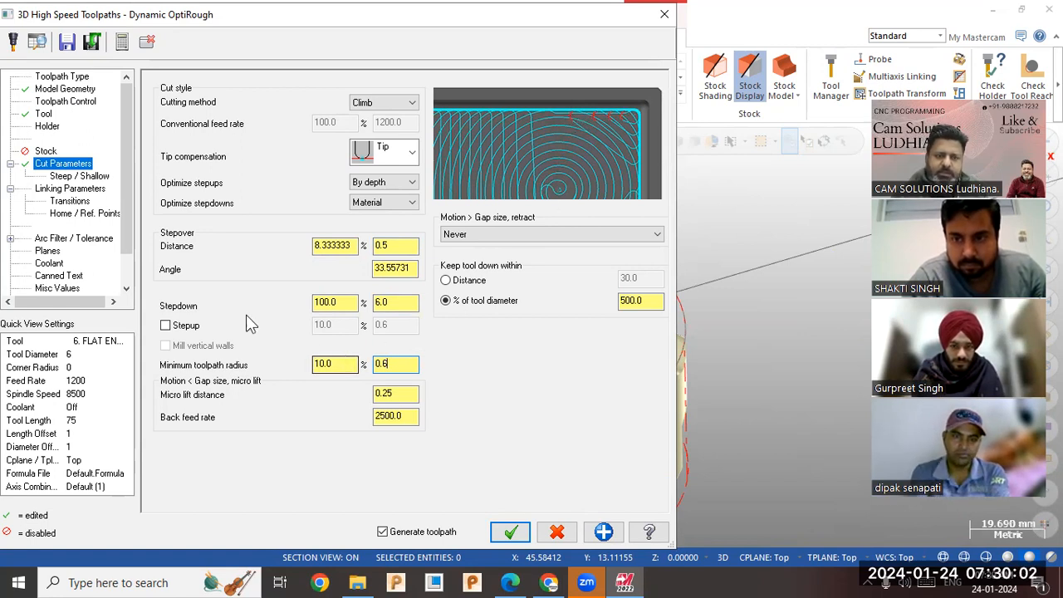
# Check the linking parameters, generate the OptiRough toolpath, and switch the horse model's display to wireframe.
pyautogui.click(73, 190)
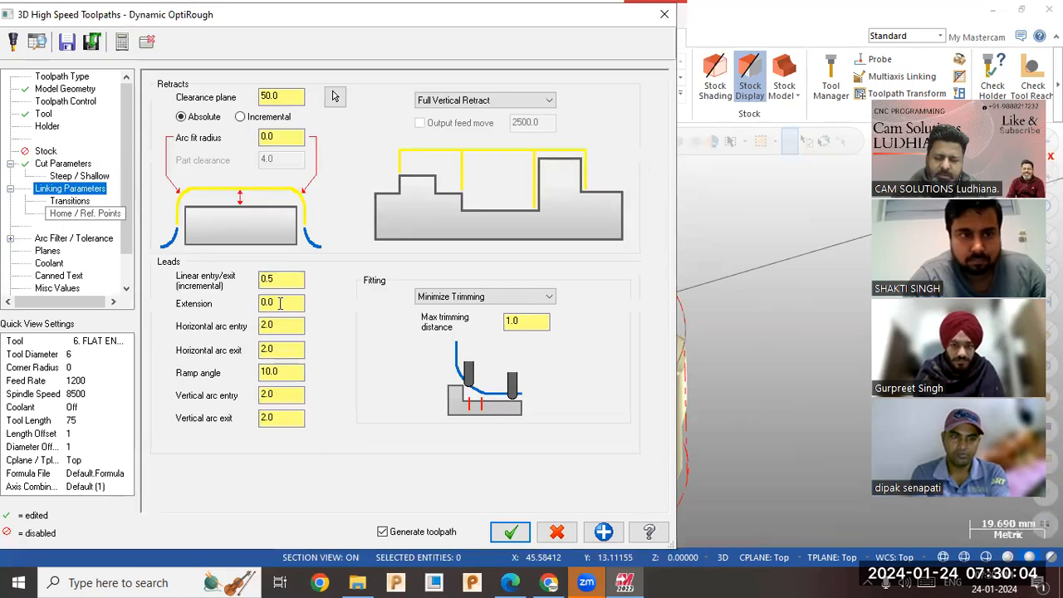
pyautogui.click(510, 532)
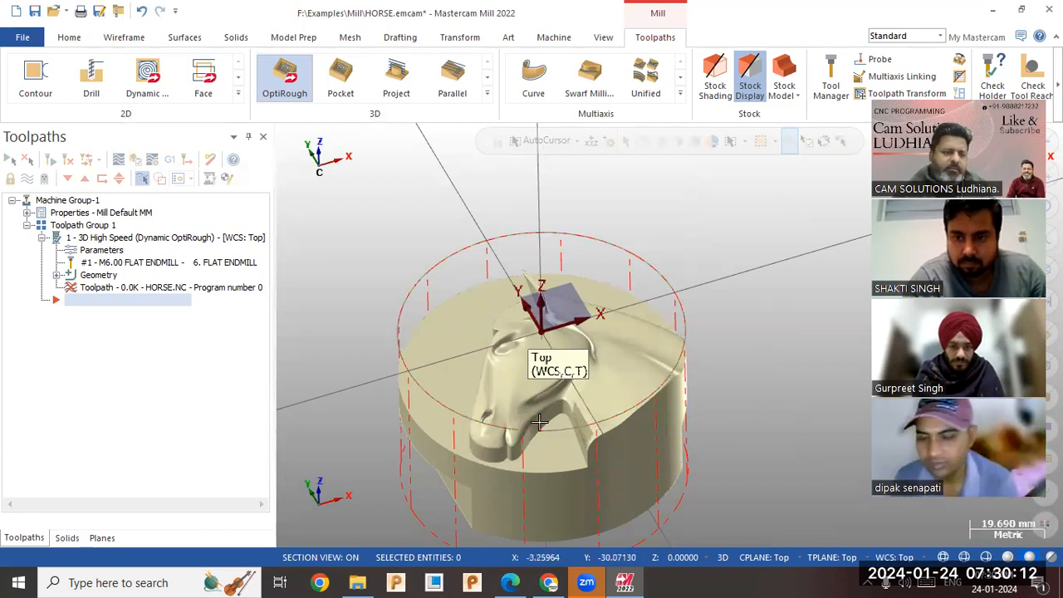
pyautogui.scroll(3, 573, 422)
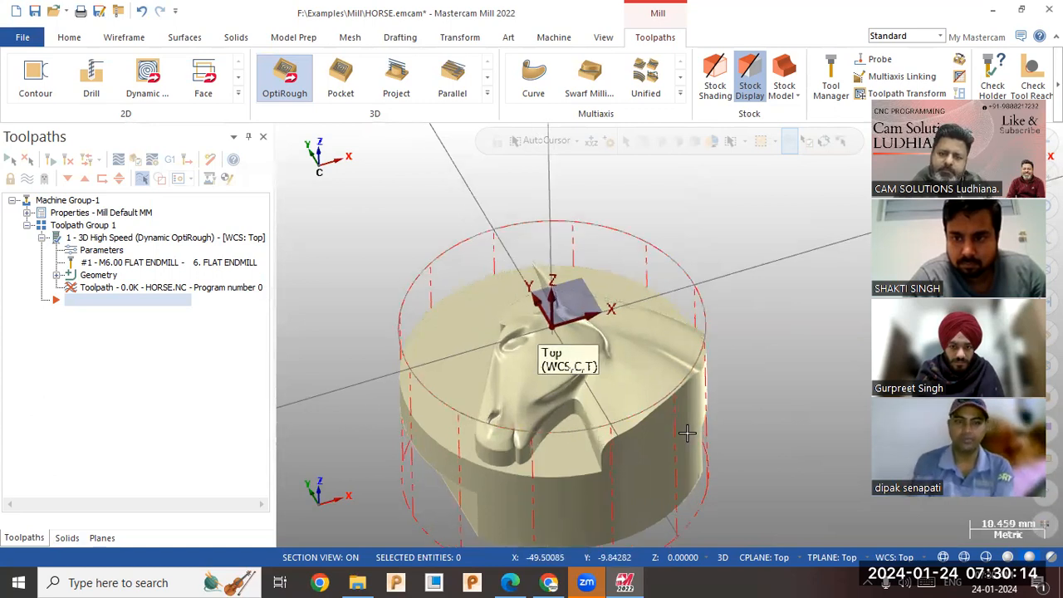
pyautogui.click(963, 557)
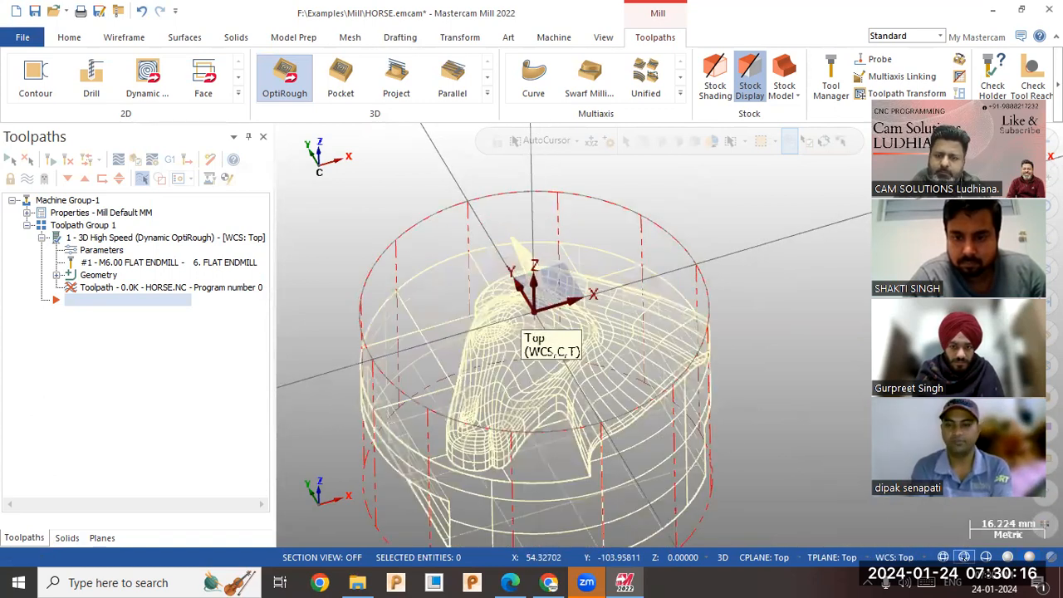
# Switch the horse model's display back to shaded and inspect the generated roughing toolpath around it.
pyautogui.click(1008, 557)
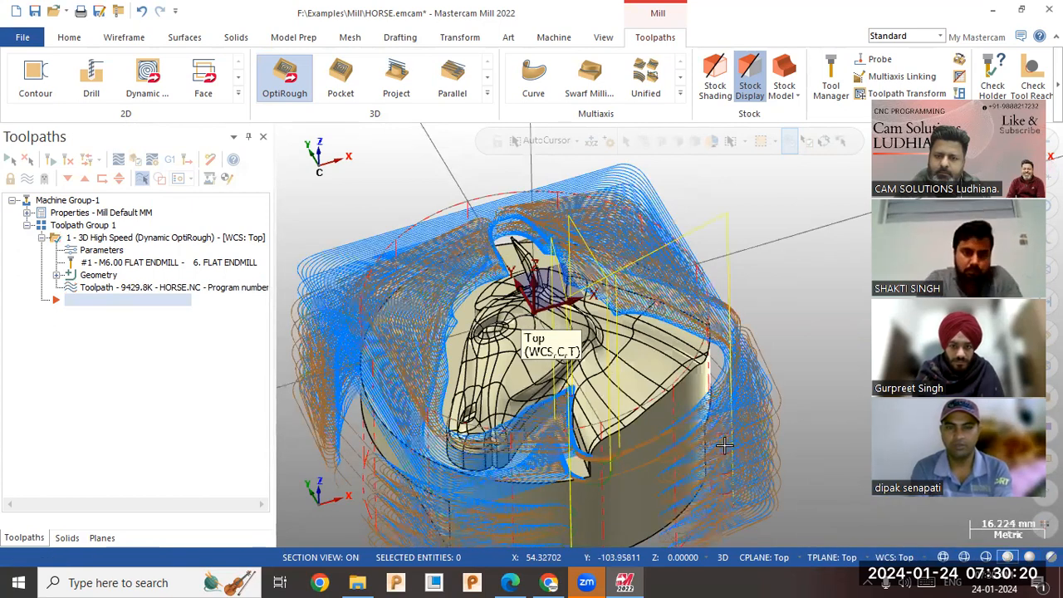
pyautogui.scroll(-1, 612, 255)
pyautogui.moveTo(616, 276); pyautogui.dragTo(597, 362, button='middle')
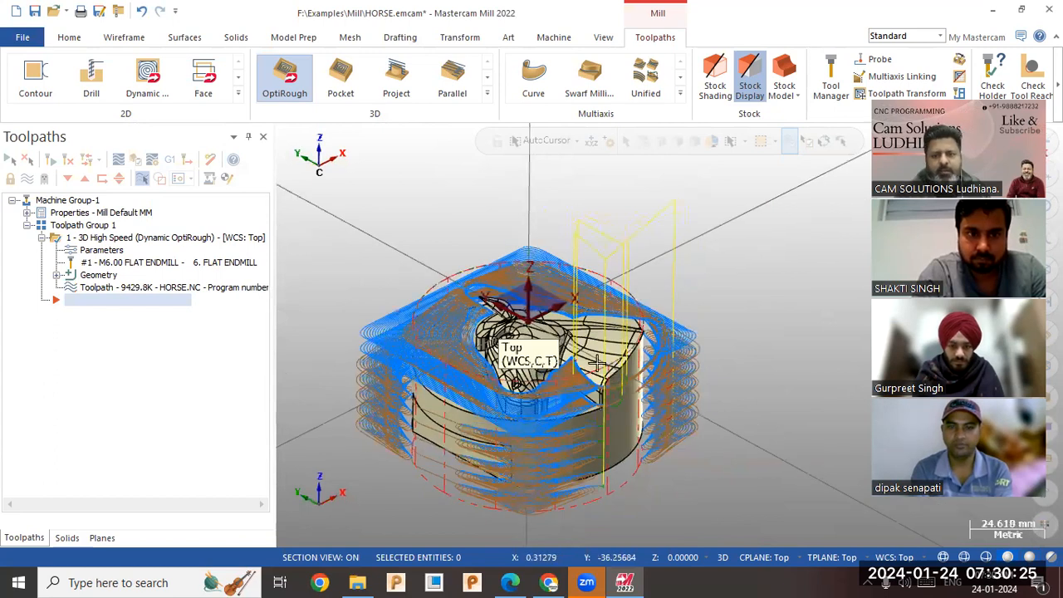
pyautogui.click(88, 253)
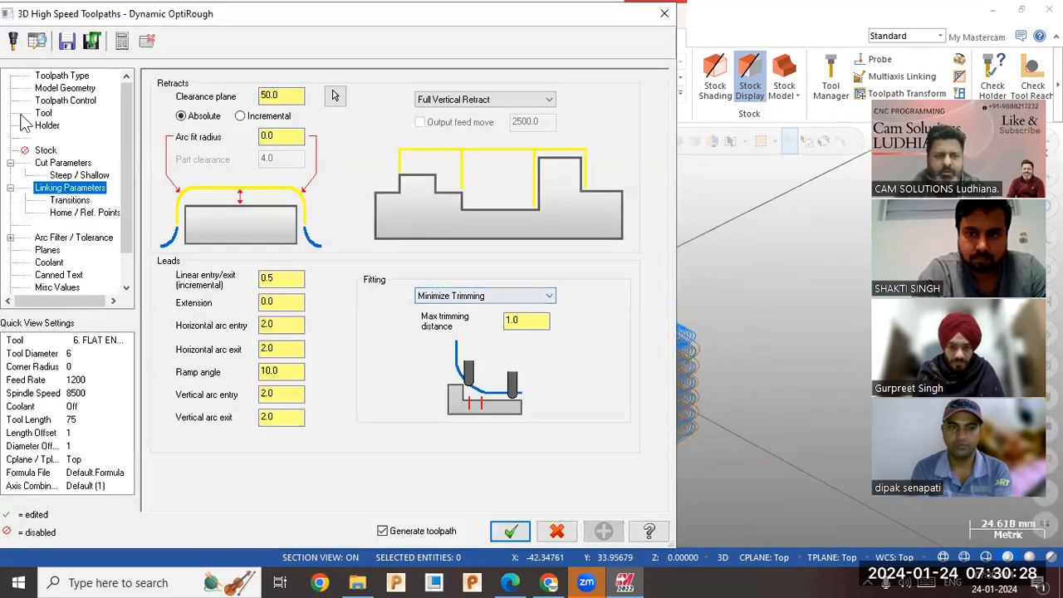
pyautogui.click(46, 150)
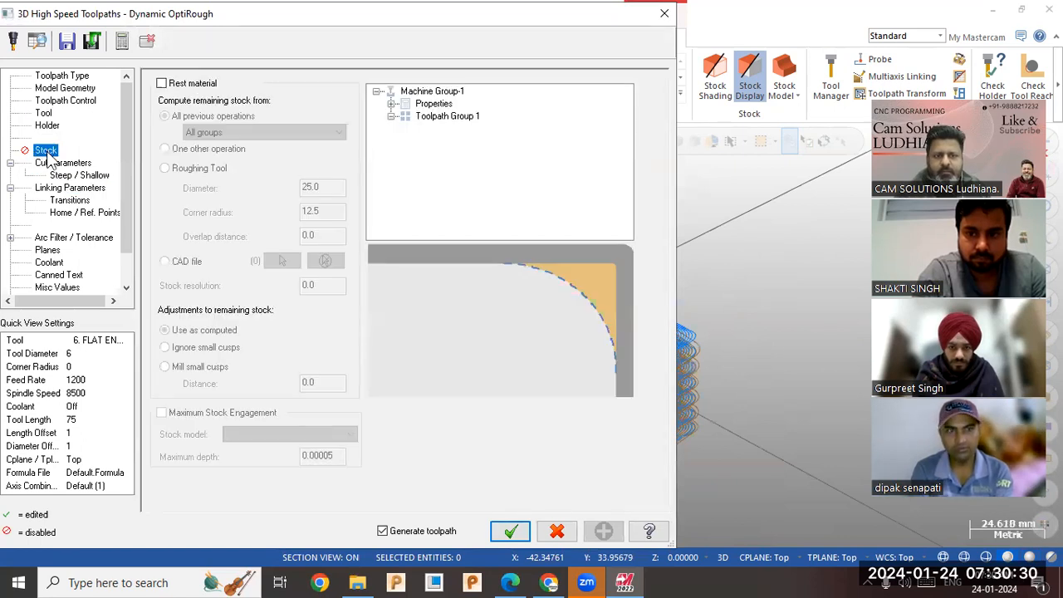
pyautogui.click(162, 84)
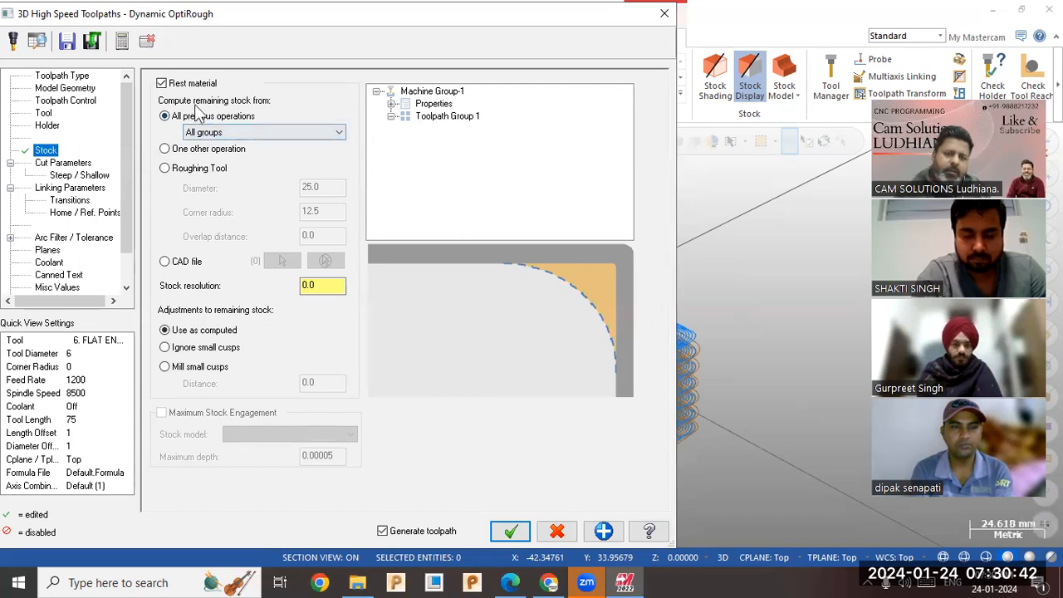
pyautogui.click(556, 532)
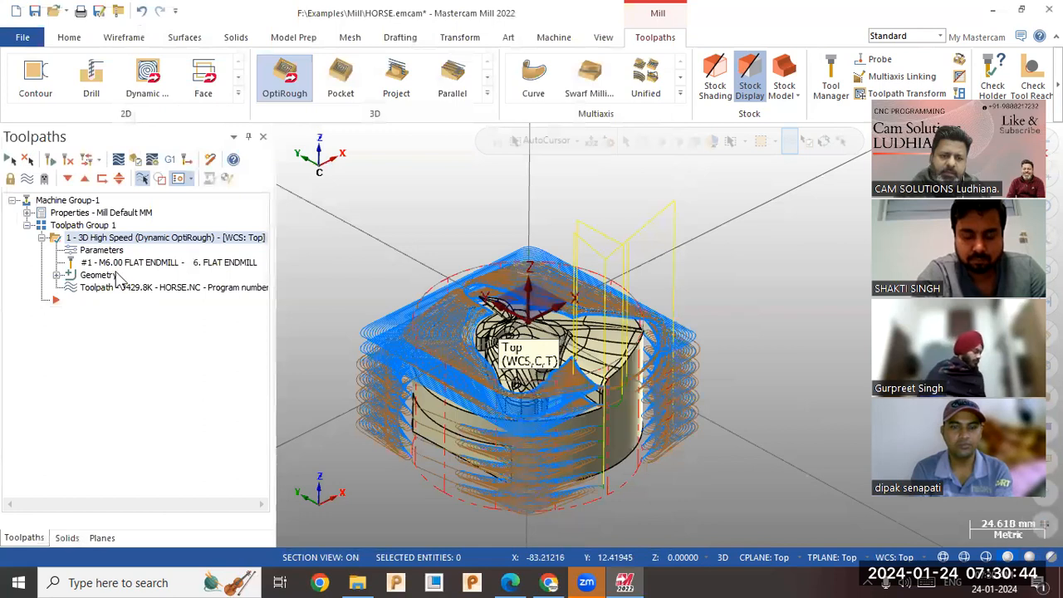
# Include the silhouette boundary in the OptiRough toolpath's containment boundary and regenerate the toolpath.
pyautogui.click(96, 251)
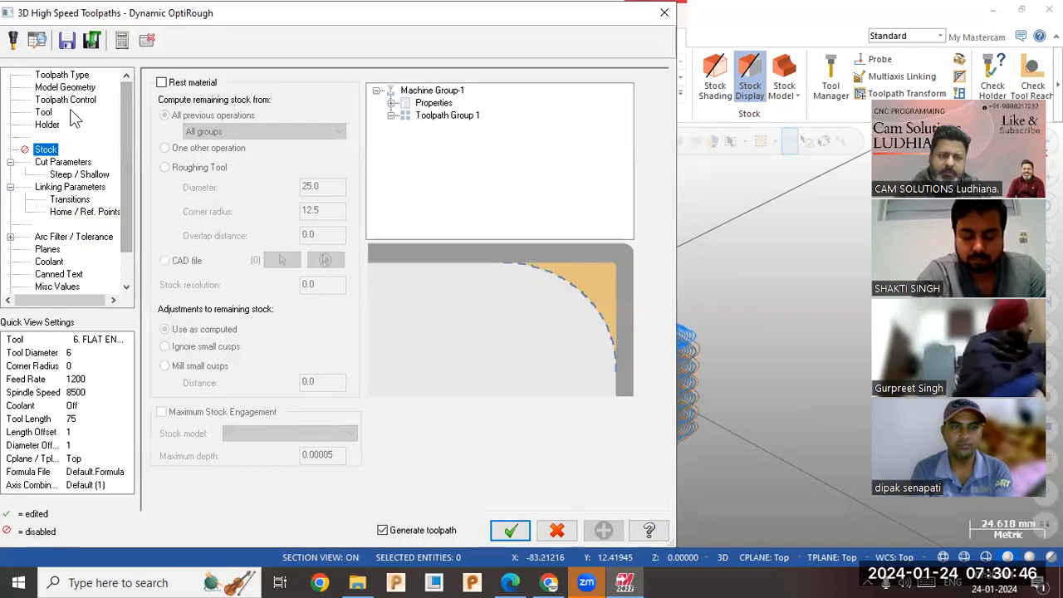
pyautogui.click(65, 101)
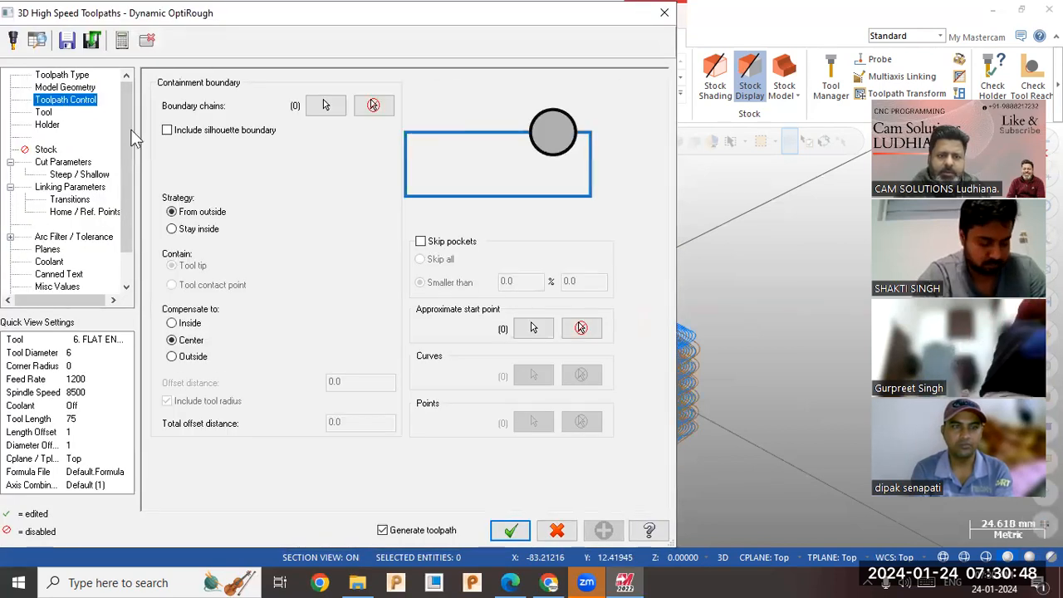
pyautogui.click(239, 135)
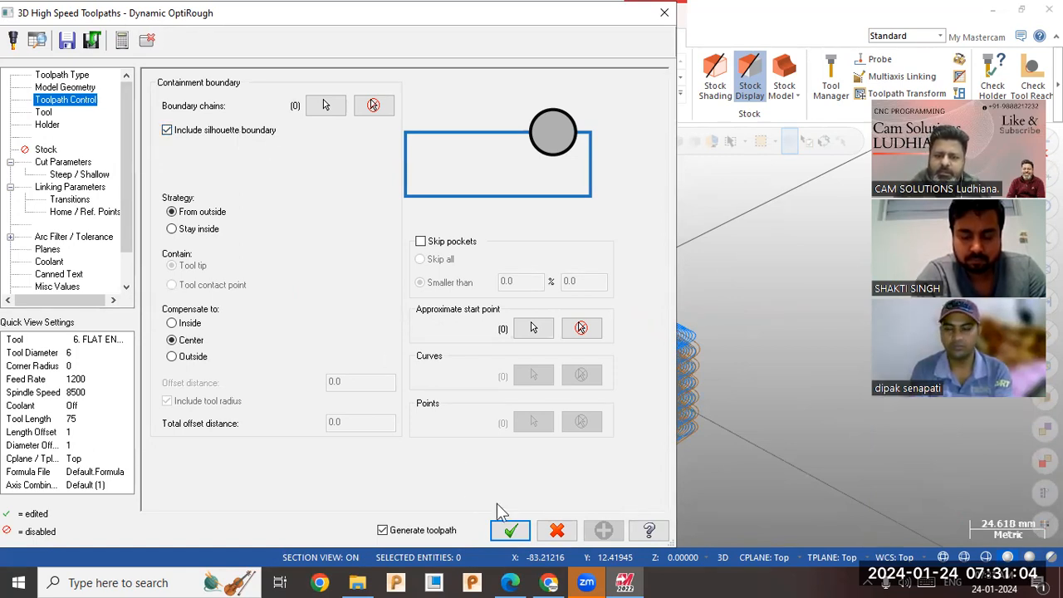
pyautogui.click(509, 529)
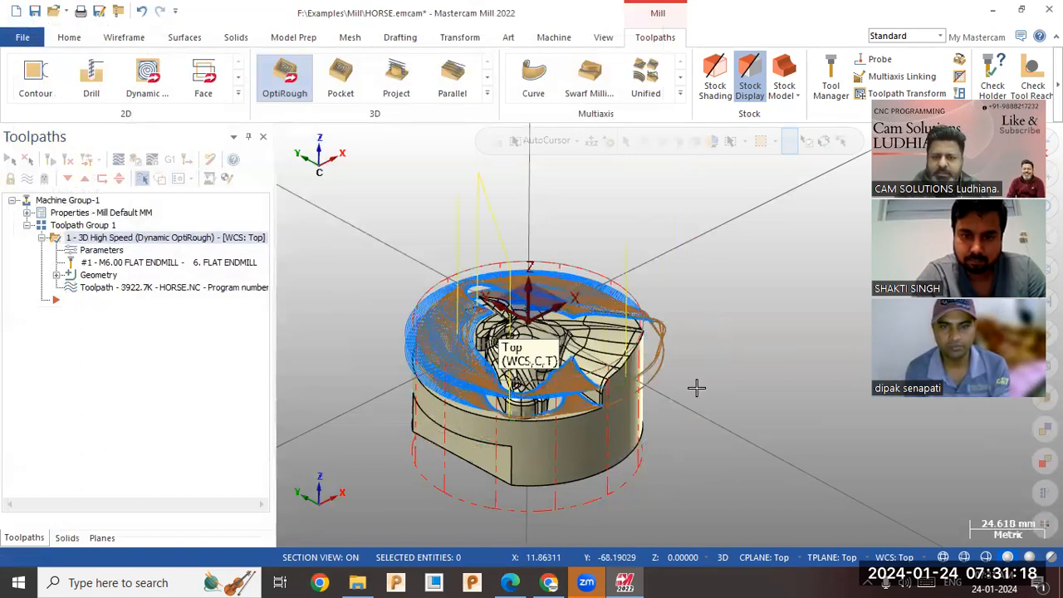
# Check the toolpath's depth levels, set the stepdown distance in the cut parameters to 4 mm, and regenerate the toolpath.
pyautogui.moveTo(665, 393)
pyautogui.mouseDown(button='middle')
pyautogui.moveTo(656, 328)
pyautogui.moveTo(657, 461)
pyautogui.moveTo(652, 353)
pyautogui.moveTo(657, 379)
pyautogui.mouseUp(button='middle')
pyautogui.moveTo(671, 391); pyautogui.dragTo(606, 417, button='middle')
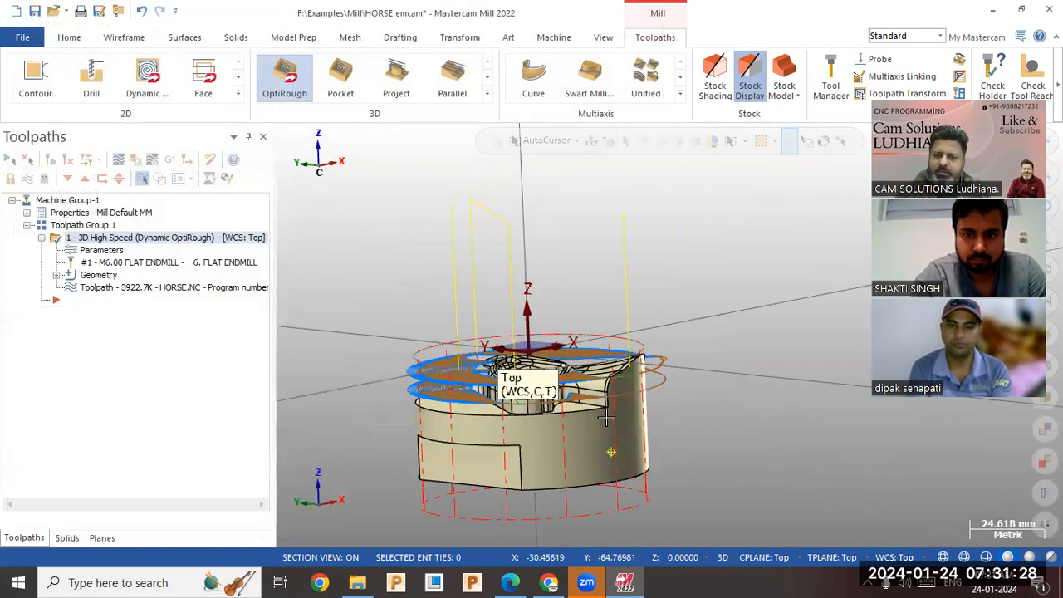
pyautogui.scroll(4, 449, 413)
pyautogui.moveTo(446, 412); pyautogui.dragTo(446, 410, button='middle')
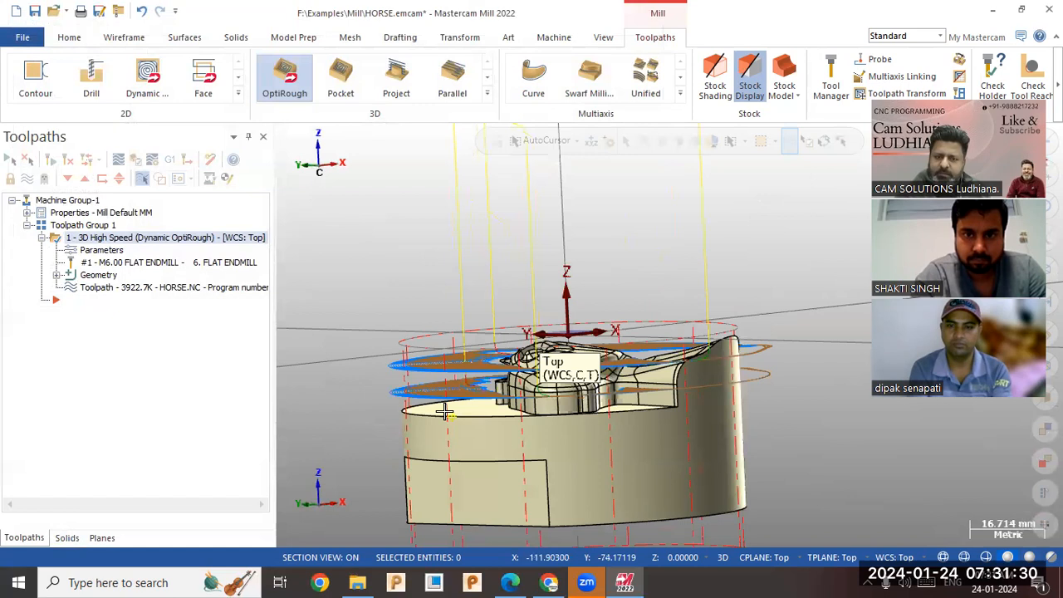
pyautogui.click(98, 251)
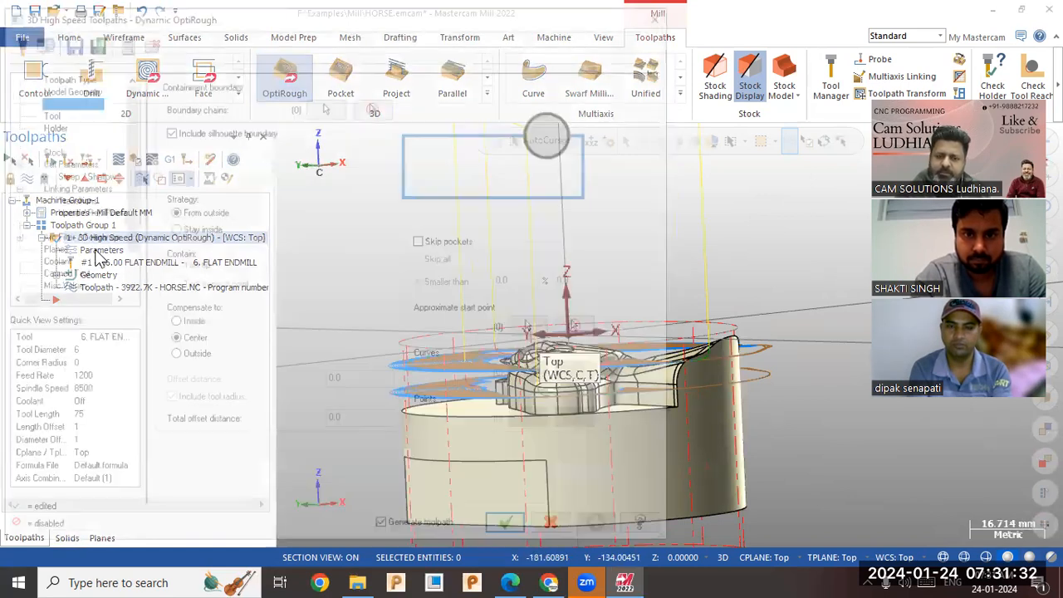
pyautogui.click(62, 161)
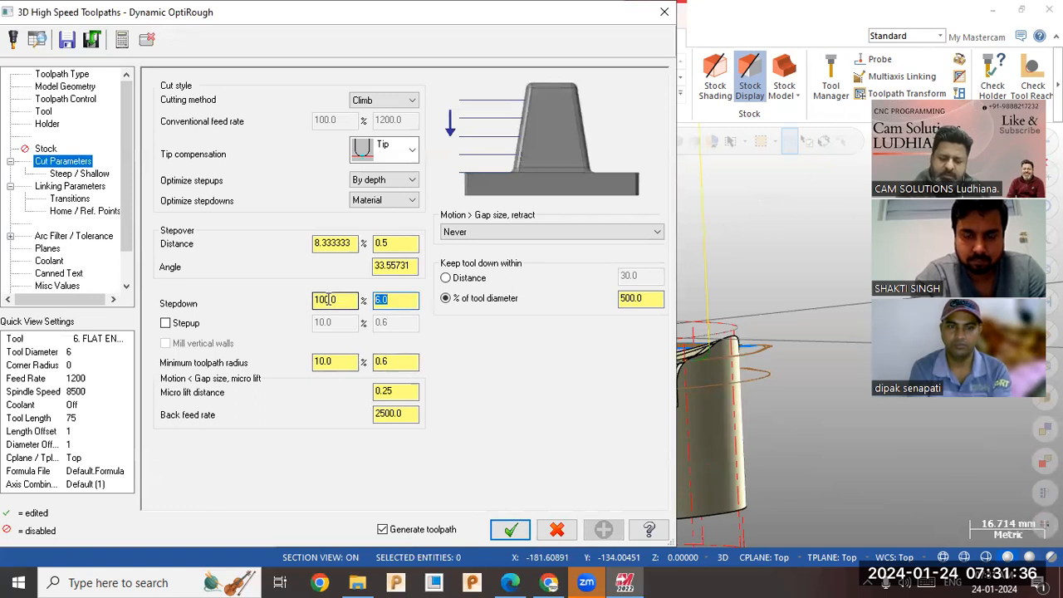
pyautogui.click(523, 529)
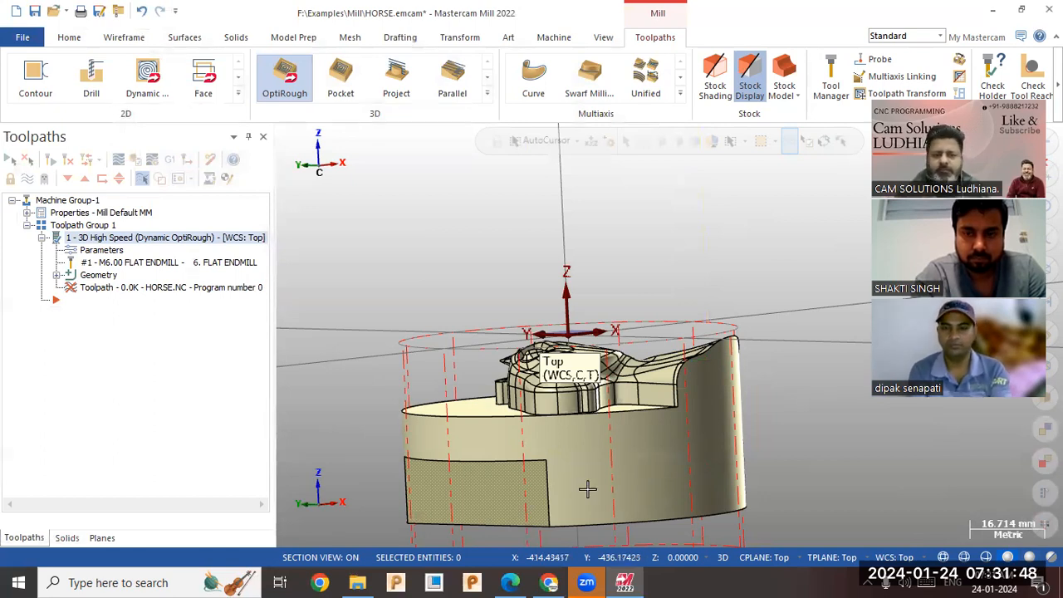
# Inspect the regenerated toolpath and run its Verify simulation at an increased playback speed.
pyautogui.moveTo(702, 375); pyautogui.dragTo(682, 416, button='middle')
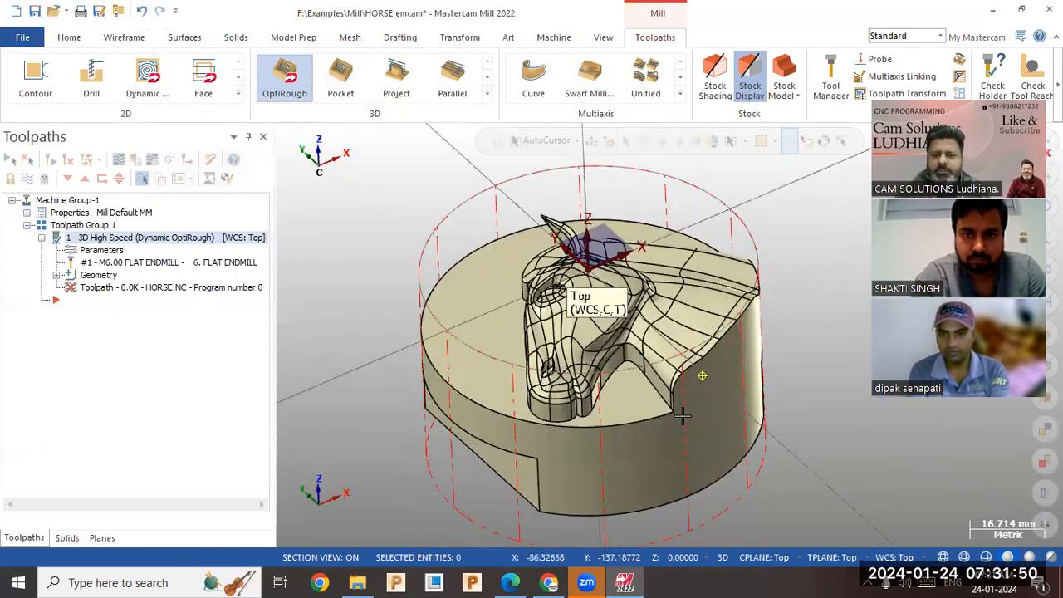
pyautogui.scroll(2, 762, 236)
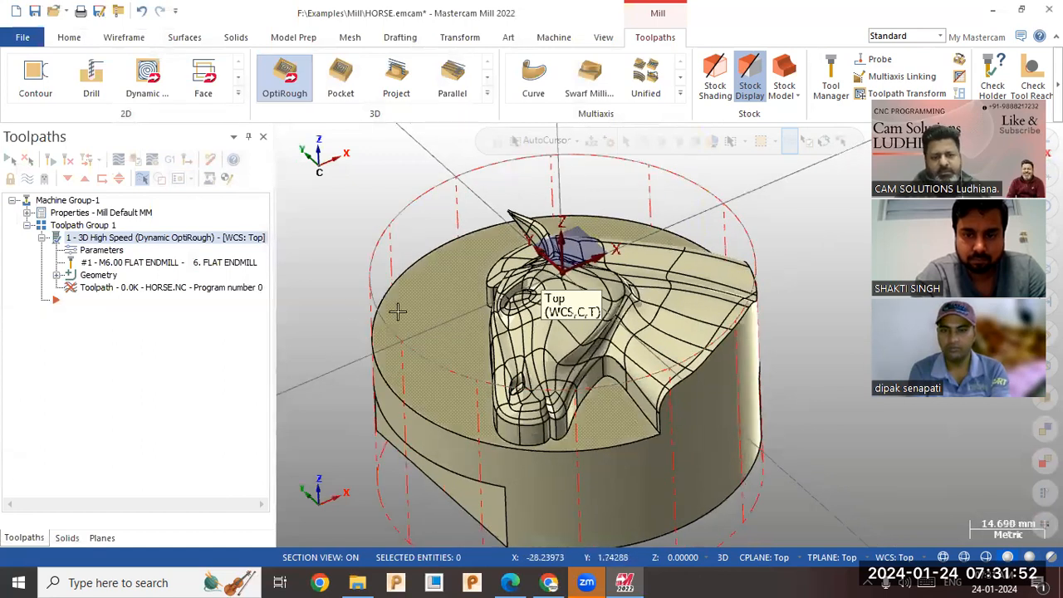
pyautogui.moveTo(397, 318); pyautogui.dragTo(419, 261, button='middle')
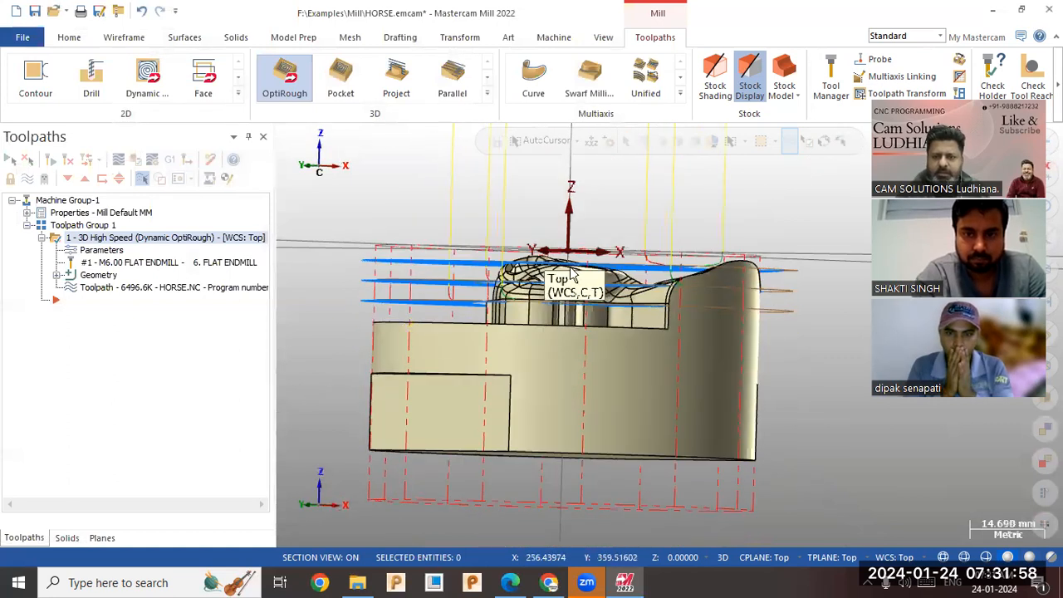
pyautogui.moveTo(515, 308); pyautogui.dragTo(458, 343, button='middle')
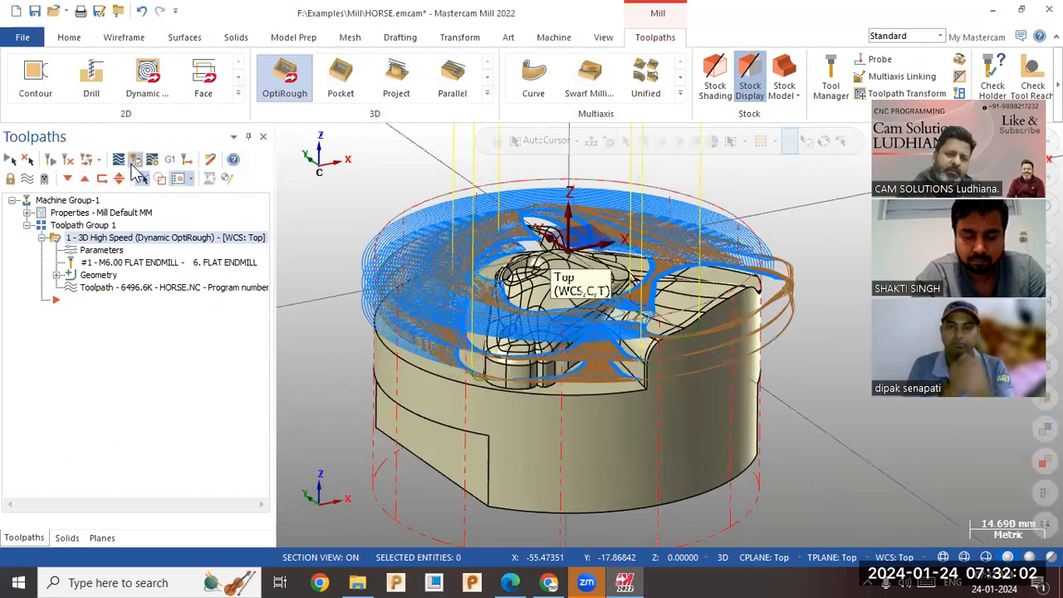
pyautogui.click(135, 177)
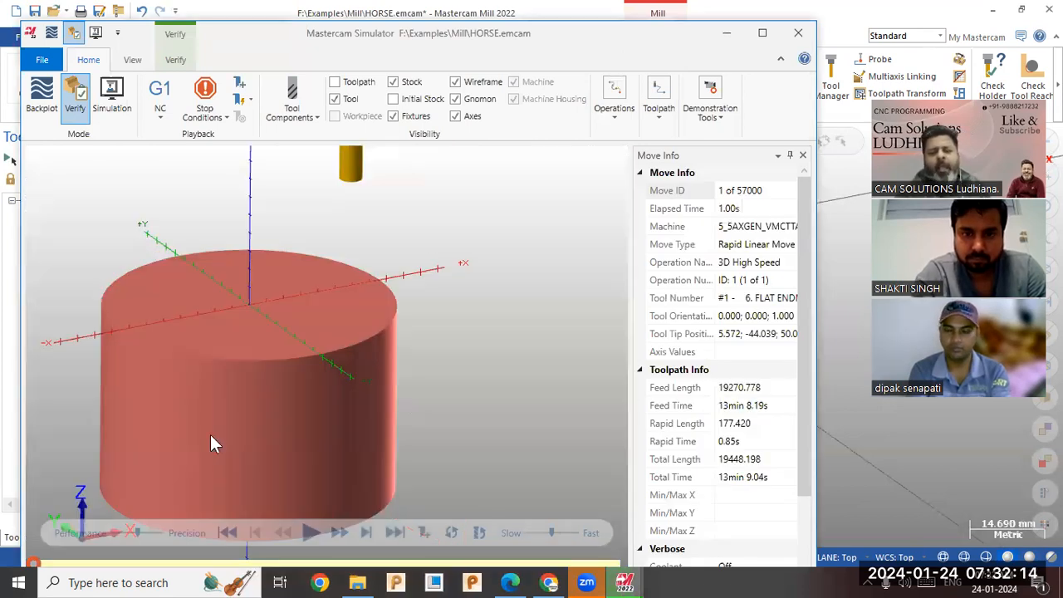
pyautogui.click(311, 533)
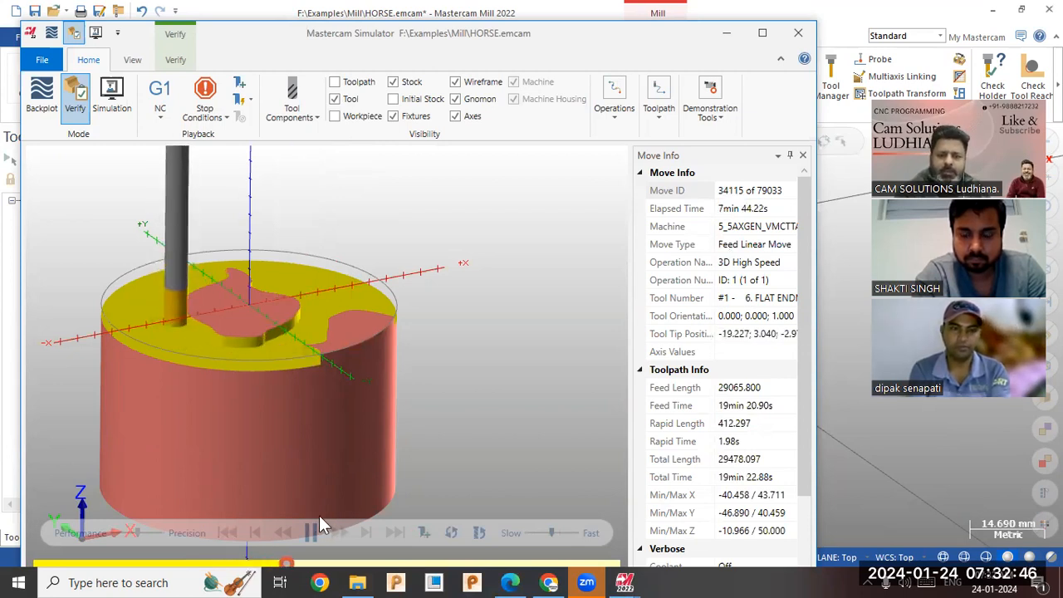
pyautogui.click(566, 533)
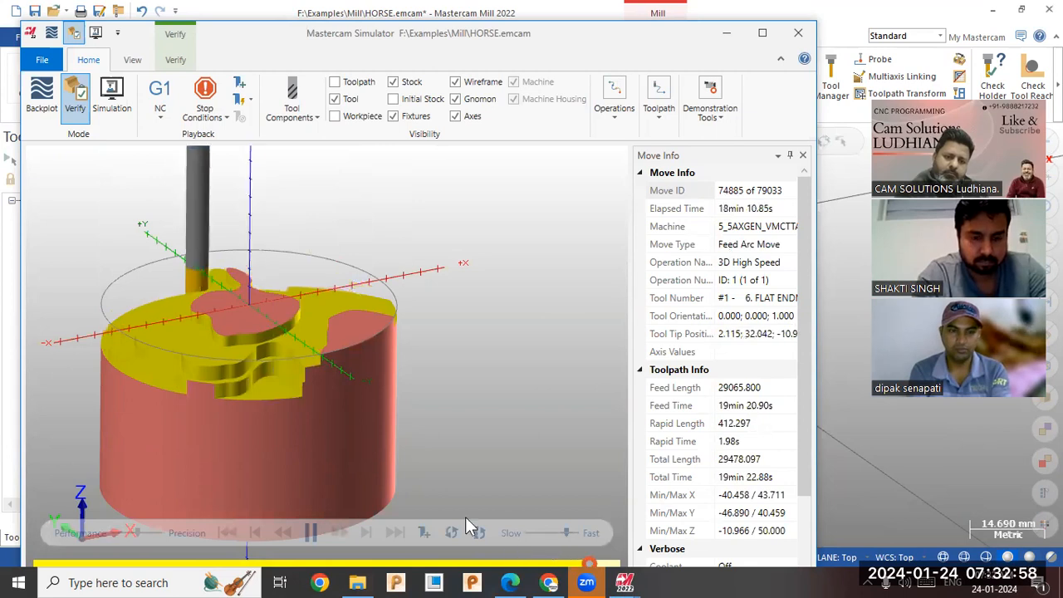
# Make the simulated stock translucent and show the workpiece to compare the remaining material with the horse model.
pyautogui.moveTo(333, 387); pyautogui.dragTo(296, 404, button='middle')
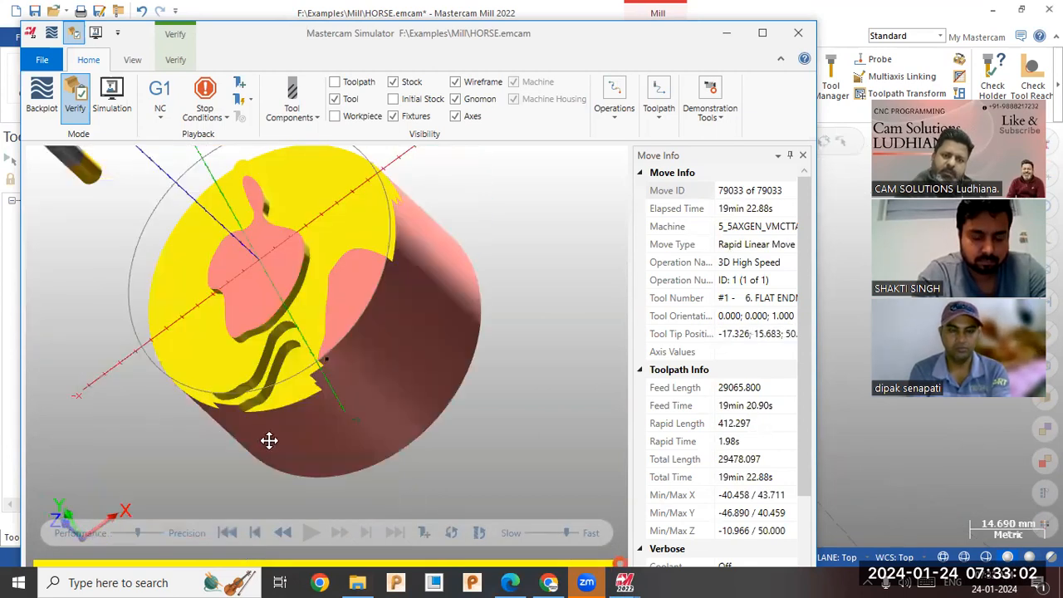
pyautogui.moveTo(269, 440); pyautogui.dragTo(285, 417, button='middle')
pyautogui.moveTo(315, 374); pyautogui.dragTo(278, 355, button='middle')
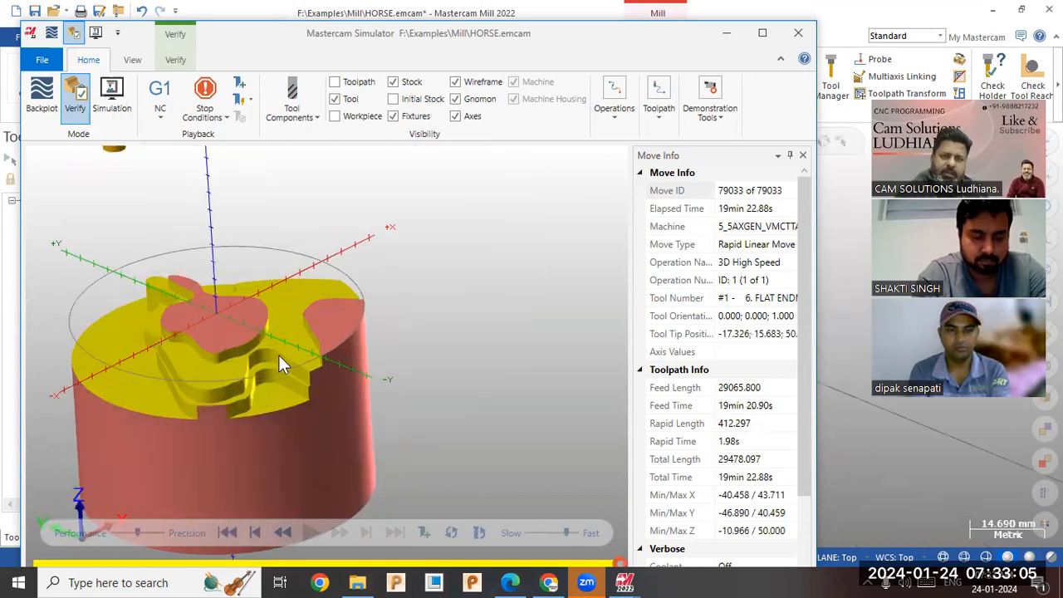
pyautogui.click(400, 84)
pyautogui.click(359, 121)
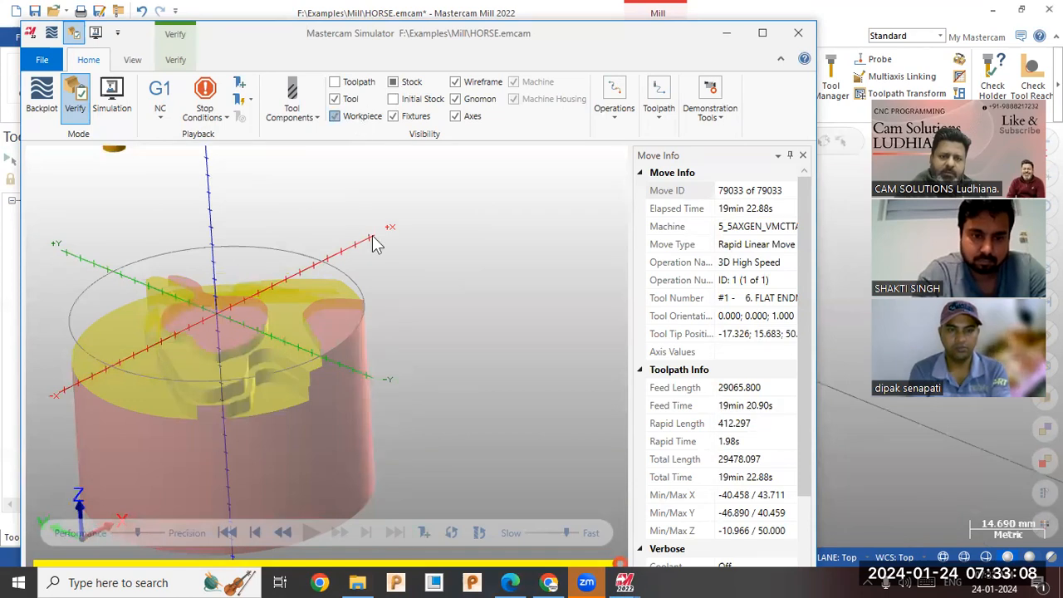
pyautogui.moveTo(302, 302); pyautogui.dragTo(367, 271, button='middle')
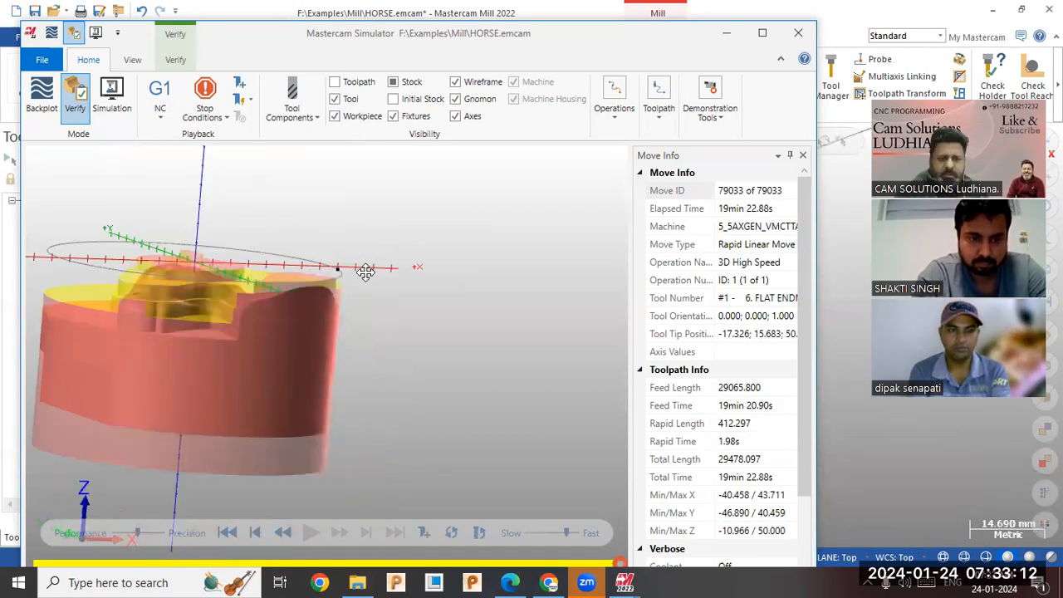
pyautogui.moveTo(382, 339); pyautogui.dragTo(348, 287, button='middle')
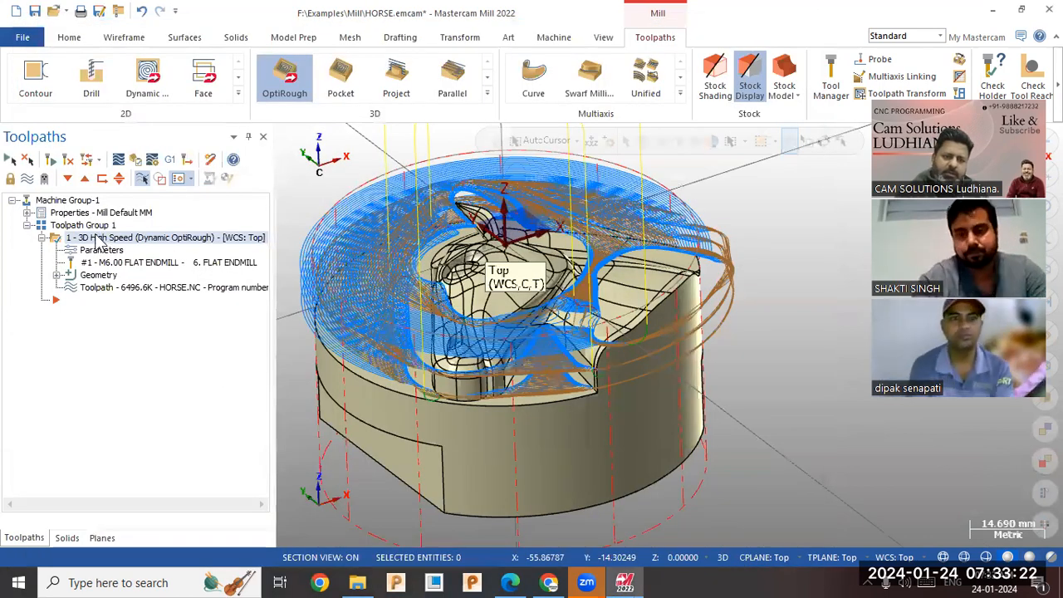
# Duplicate the Dynamic OptiRough operation within Toolpath Group 1.
pyautogui.rightClick(149, 249)
pyautogui.click(176, 294)
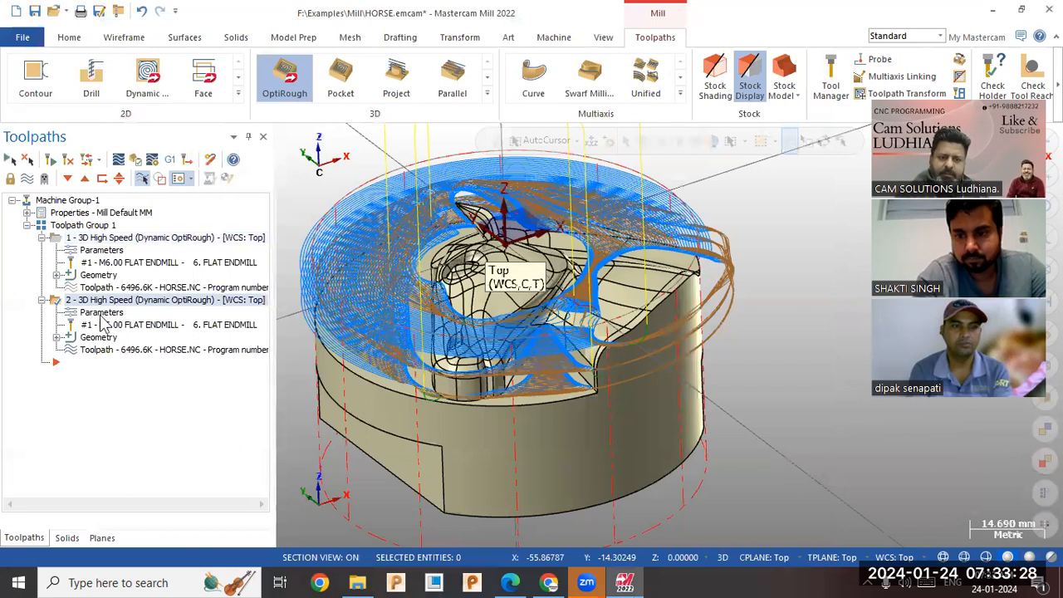
pyautogui.rightClick(119, 311)
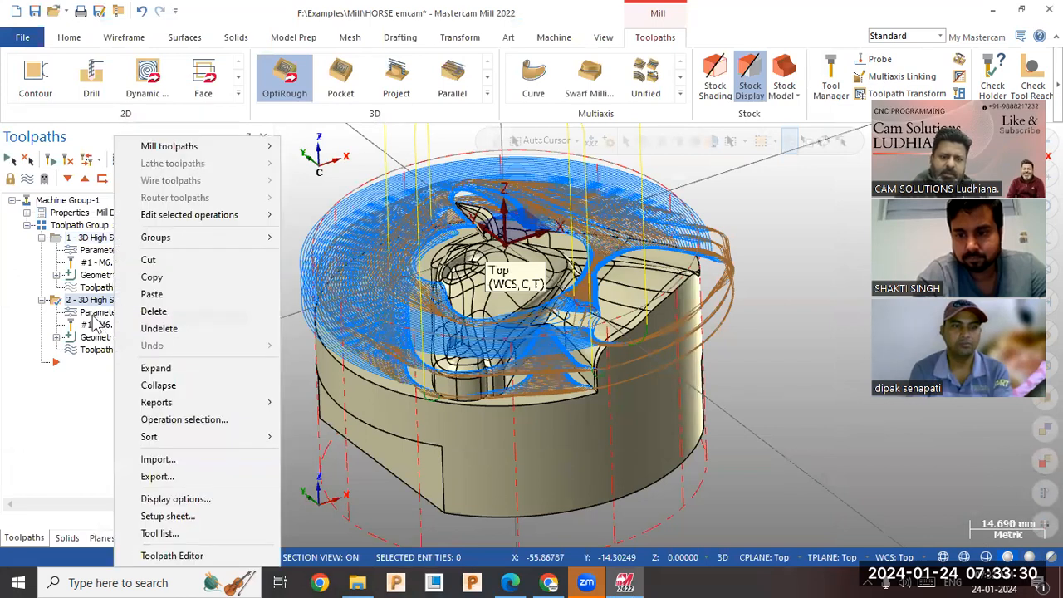
# Enable rest material in the copied operation and compute the remaining stock from one other operation, the first OptiRough.
pyautogui.click(93, 317)
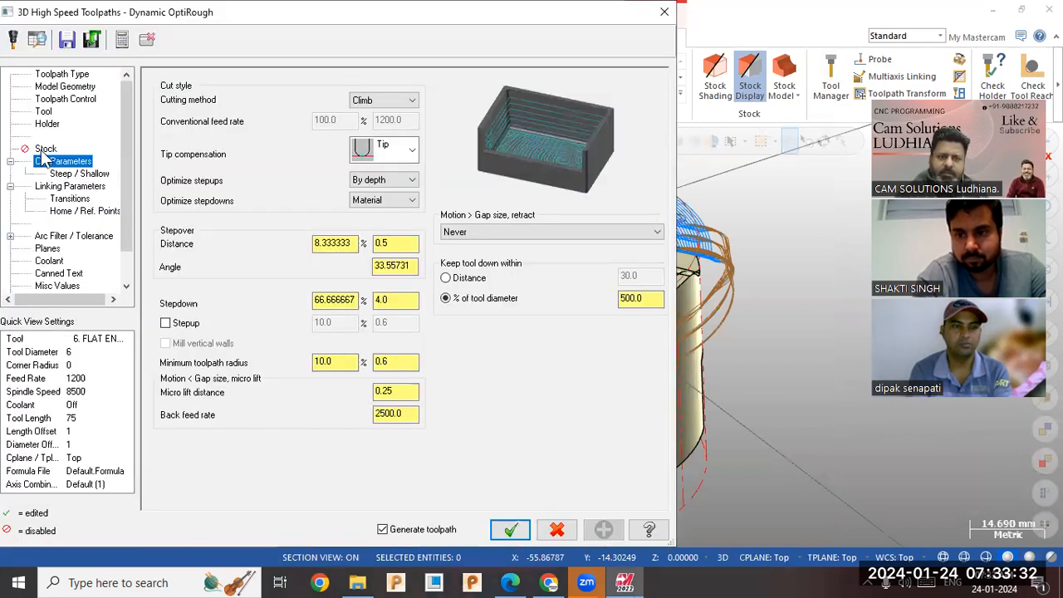
pyautogui.click(43, 150)
pyautogui.click(197, 84)
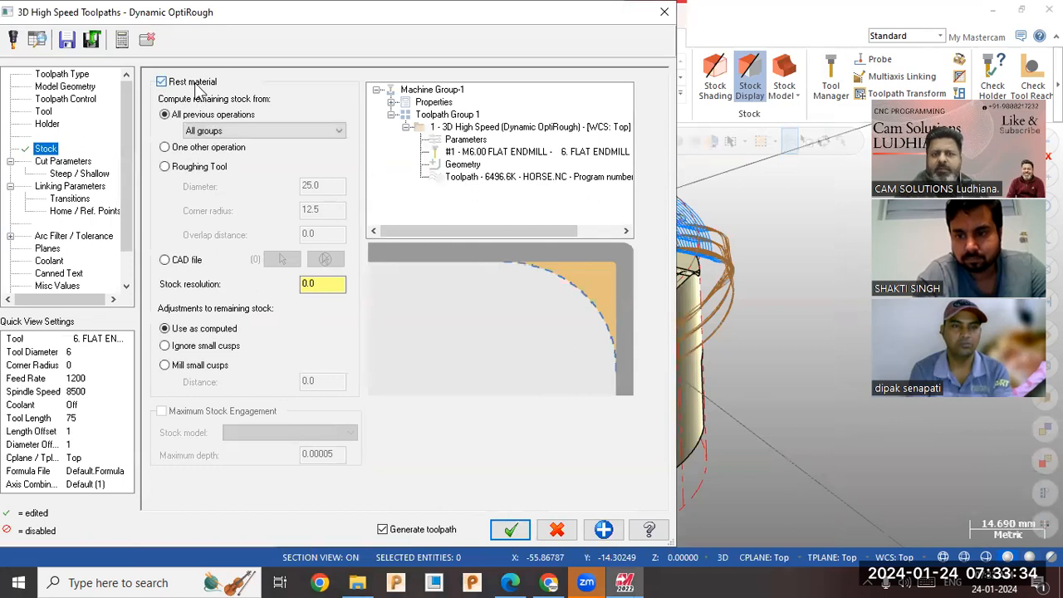
pyautogui.click(206, 148)
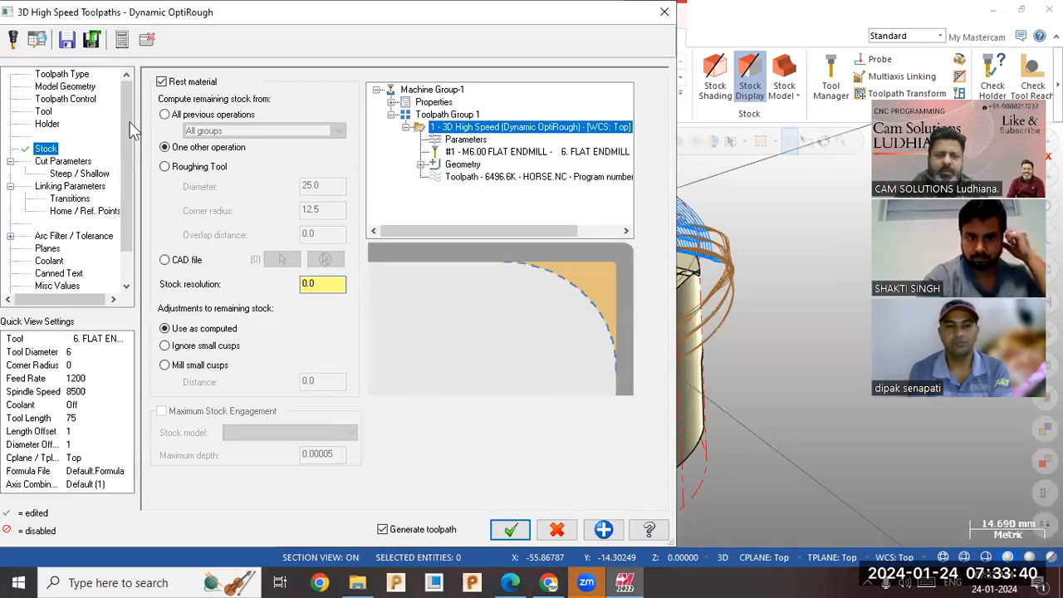
# Set the machining geometry's wall stock and floor stock to 0.5 in the copied rest-roughing operation.
pyautogui.click(71, 88)
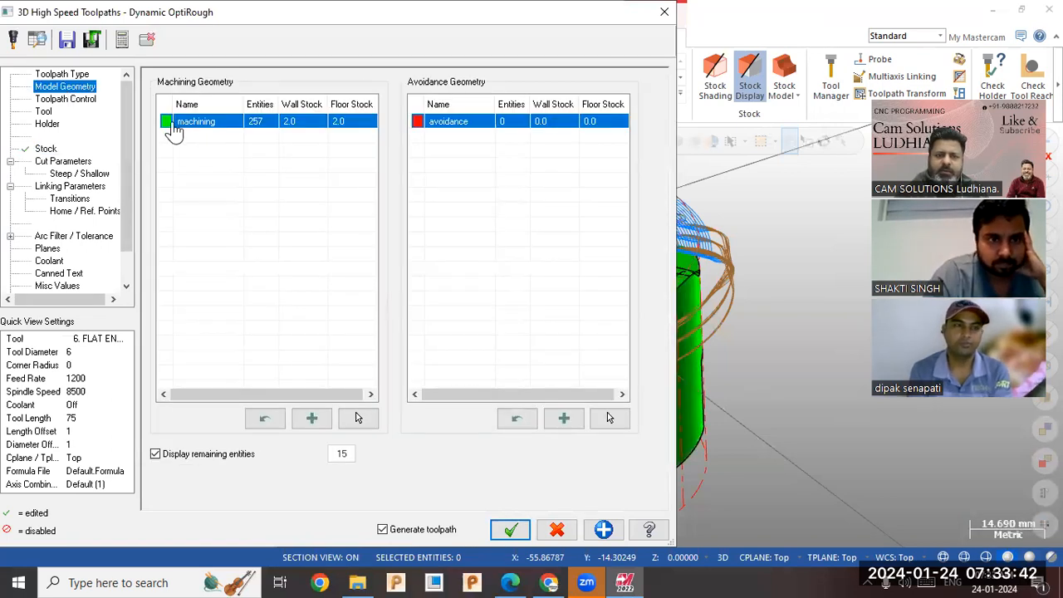
pyautogui.click(85, 100)
pyautogui.click(82, 88)
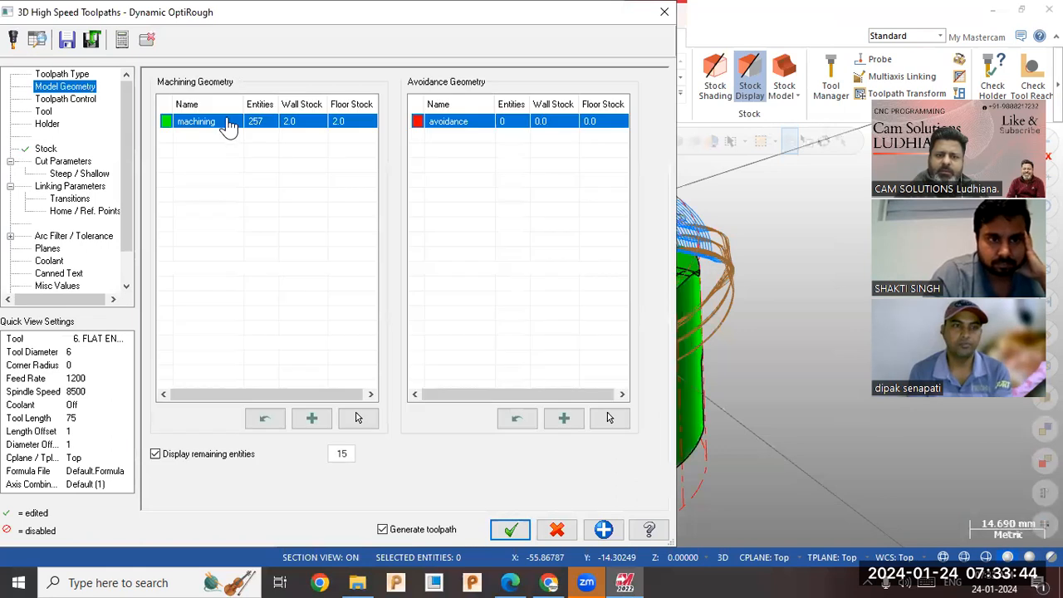
pyautogui.doubleClick(294, 123)
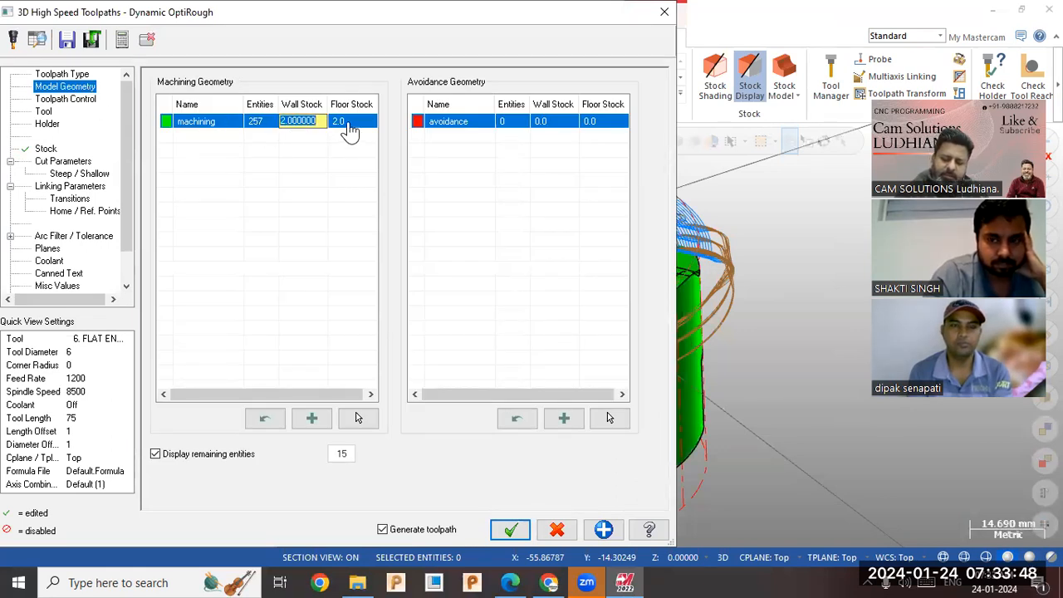
pyautogui.press('BackSpace')
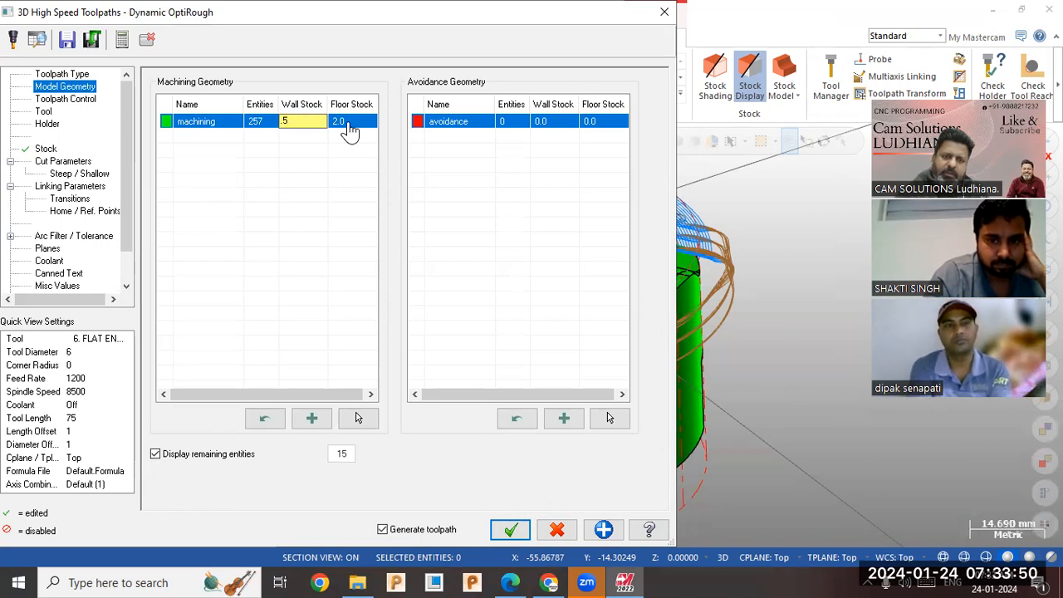
pyautogui.click(350, 126)
pyautogui.doubleClick(351, 126)
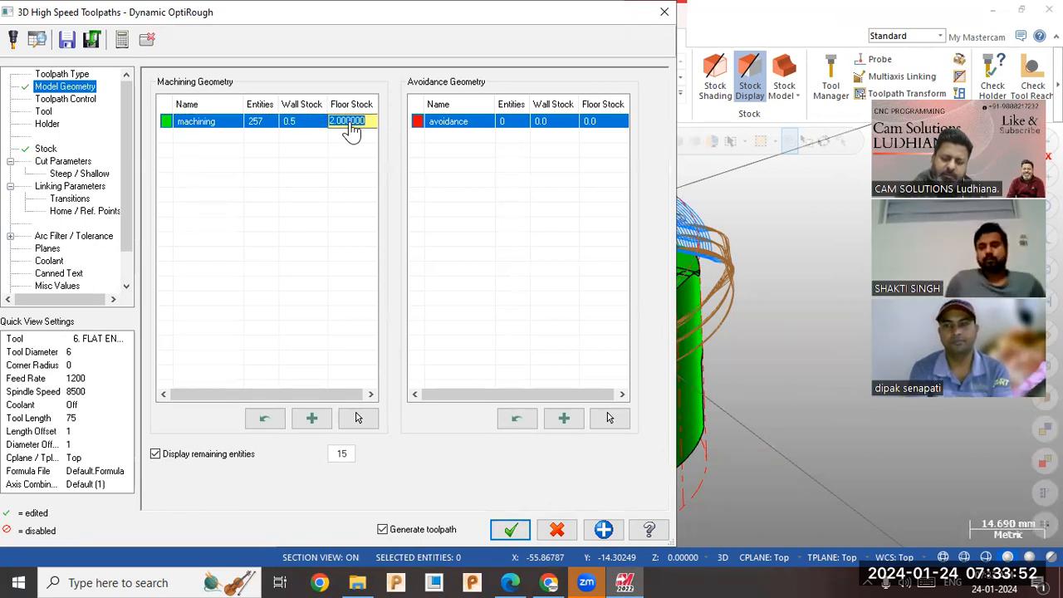
pyautogui.press('BackSpace')
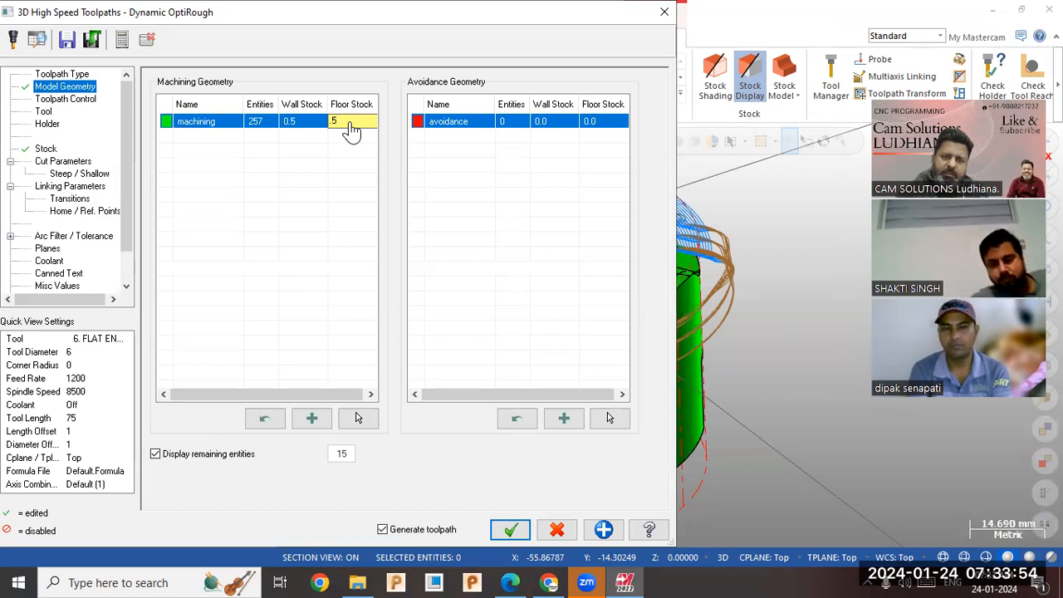
pyautogui.press('Return')
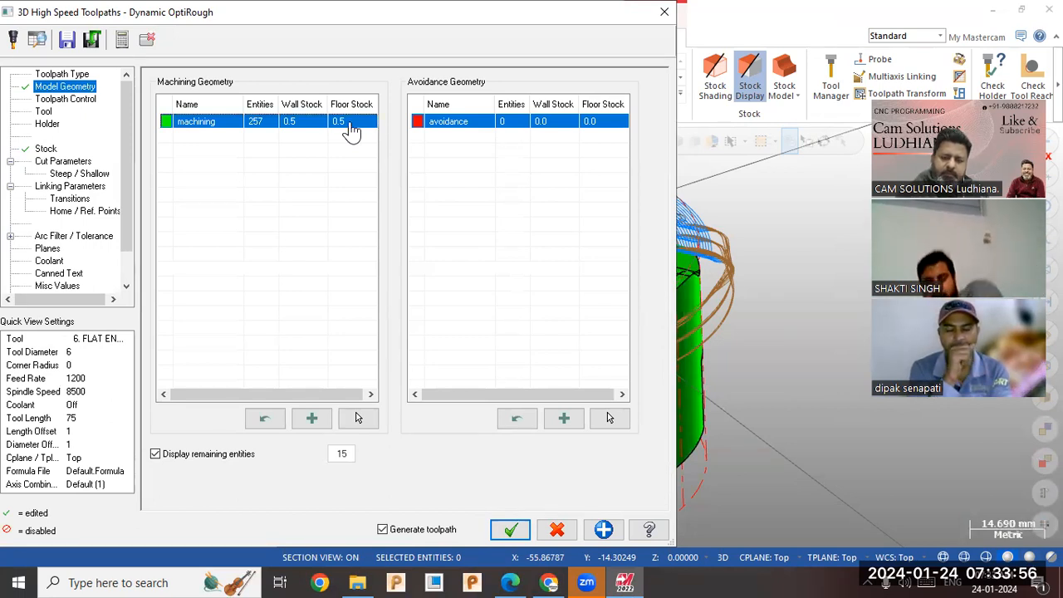
pyautogui.click(322, 186)
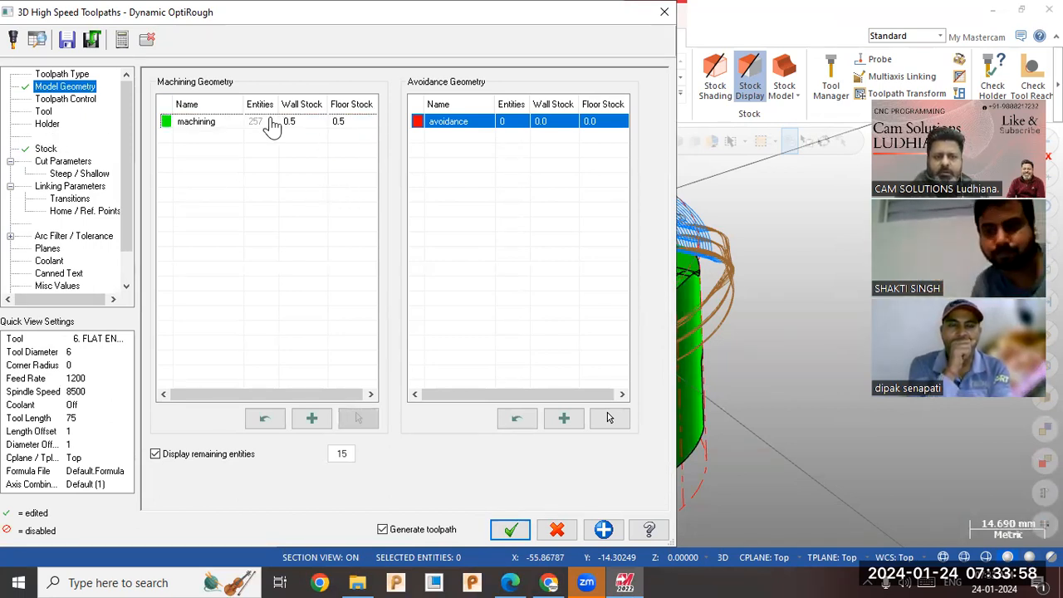
# Set the copied operation's stepdown to 1.0 mm in the cut parameters and generate its rest toolpath.
pyautogui.click(52, 111)
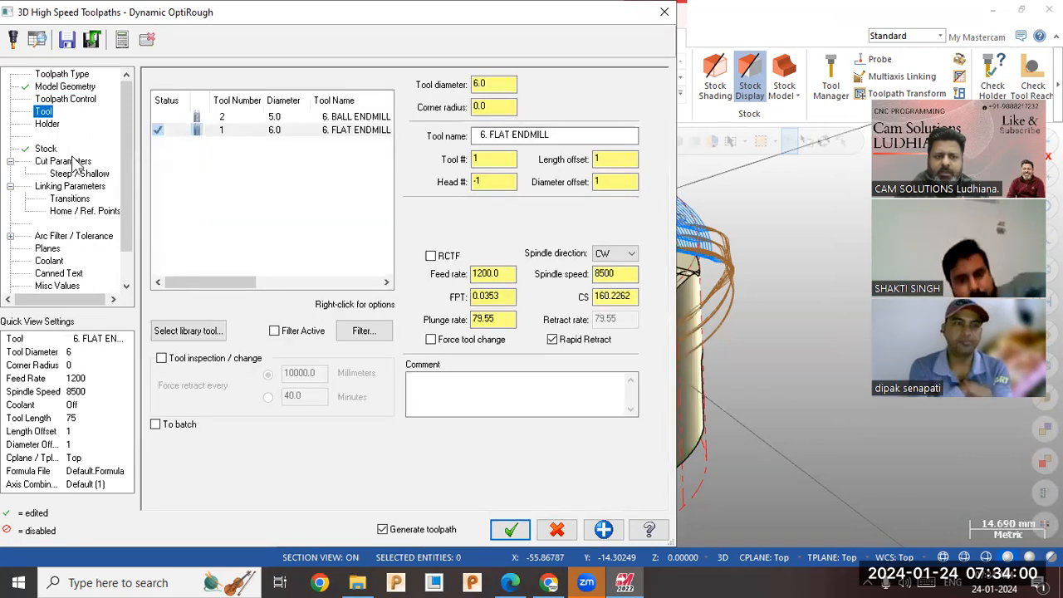
pyautogui.click(73, 160)
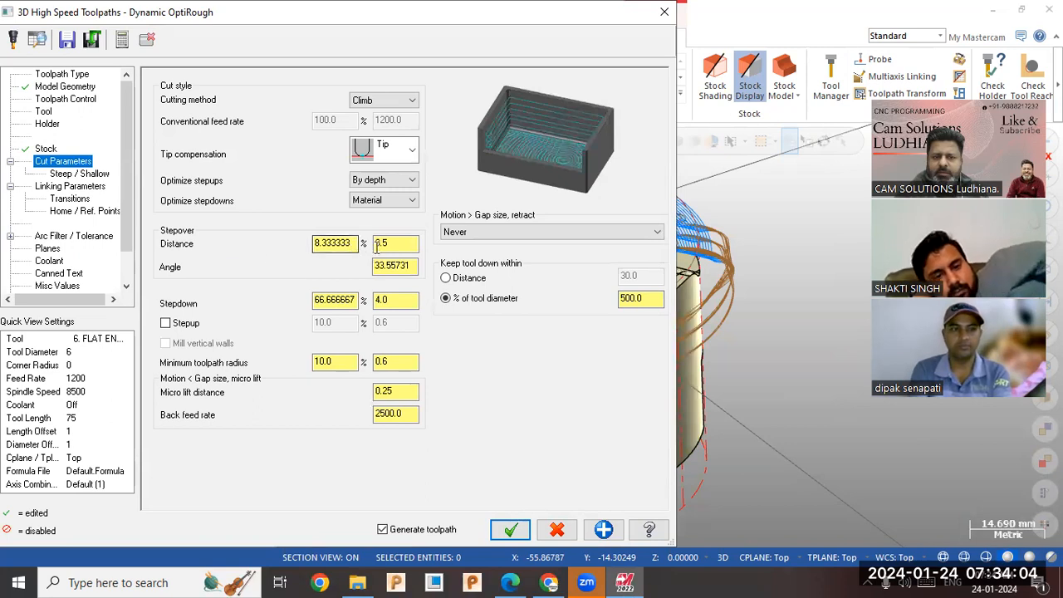
pyautogui.click(394, 300)
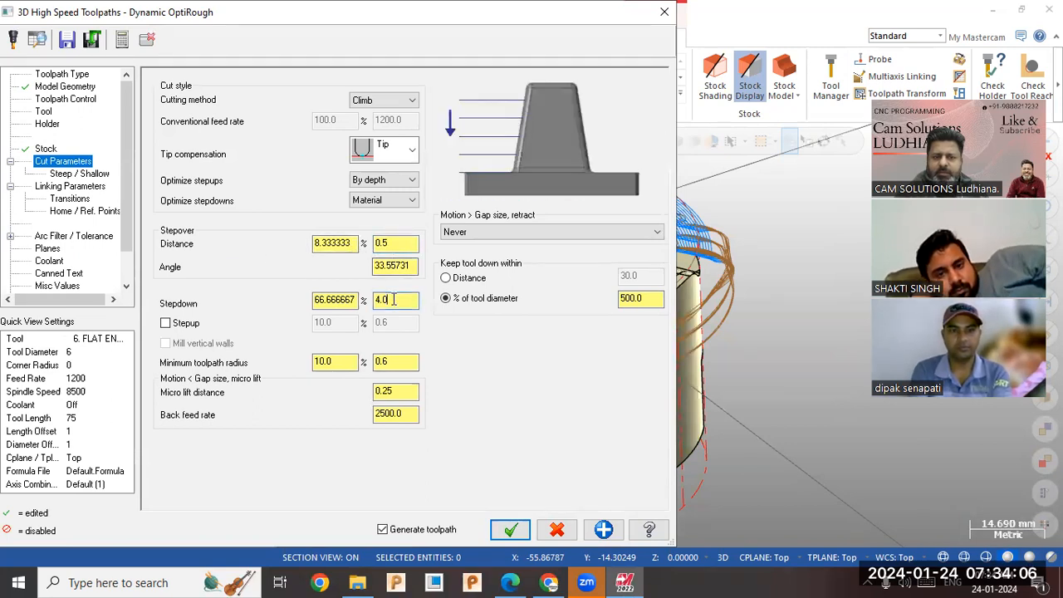
pyautogui.click(77, 175)
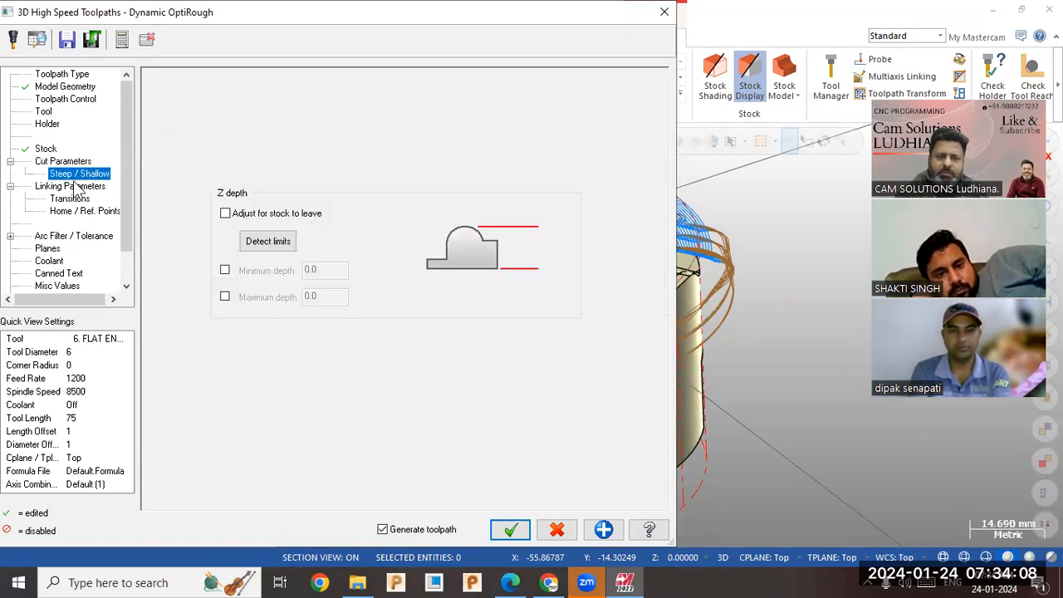
pyautogui.click(64, 162)
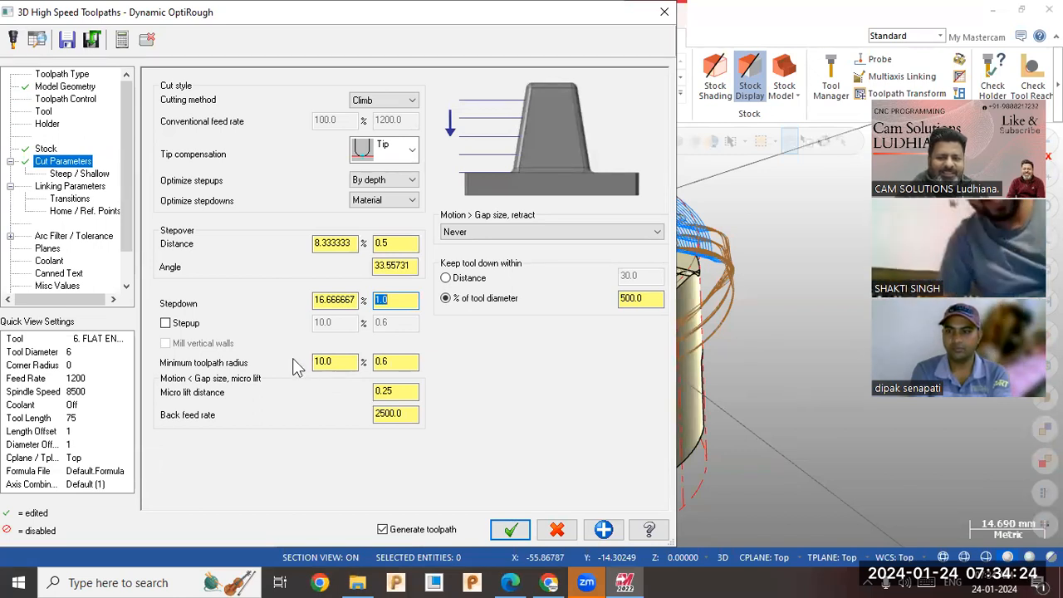
pyautogui.click(384, 361)
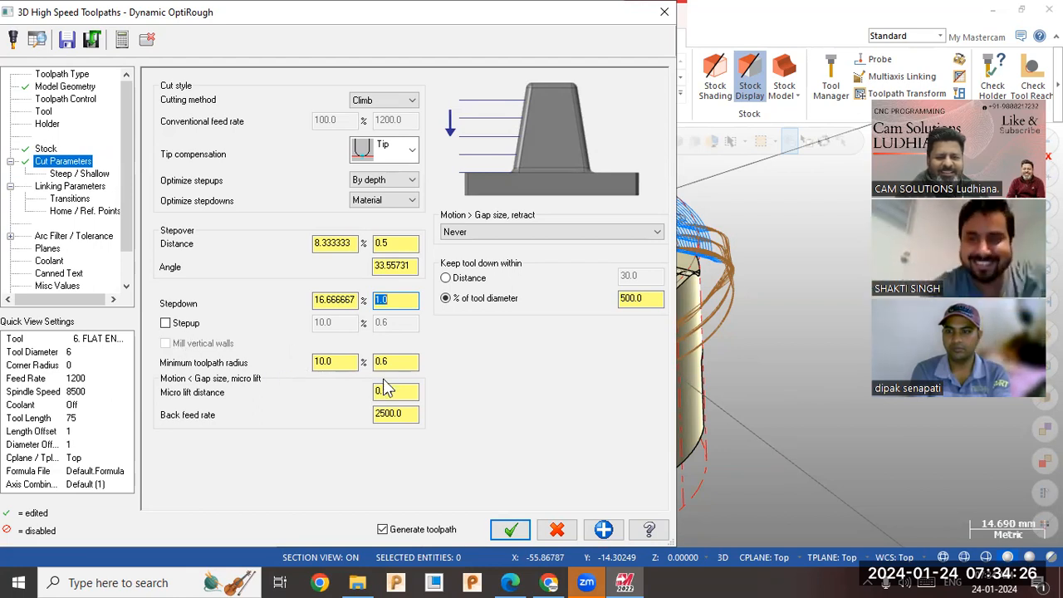
pyautogui.click(70, 186)
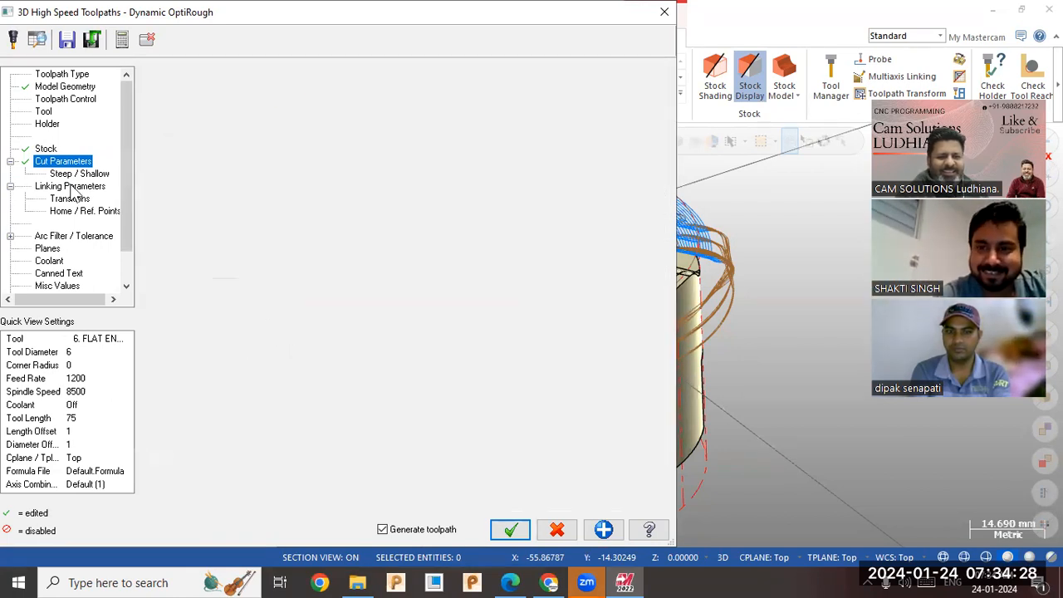
pyautogui.click(508, 528)
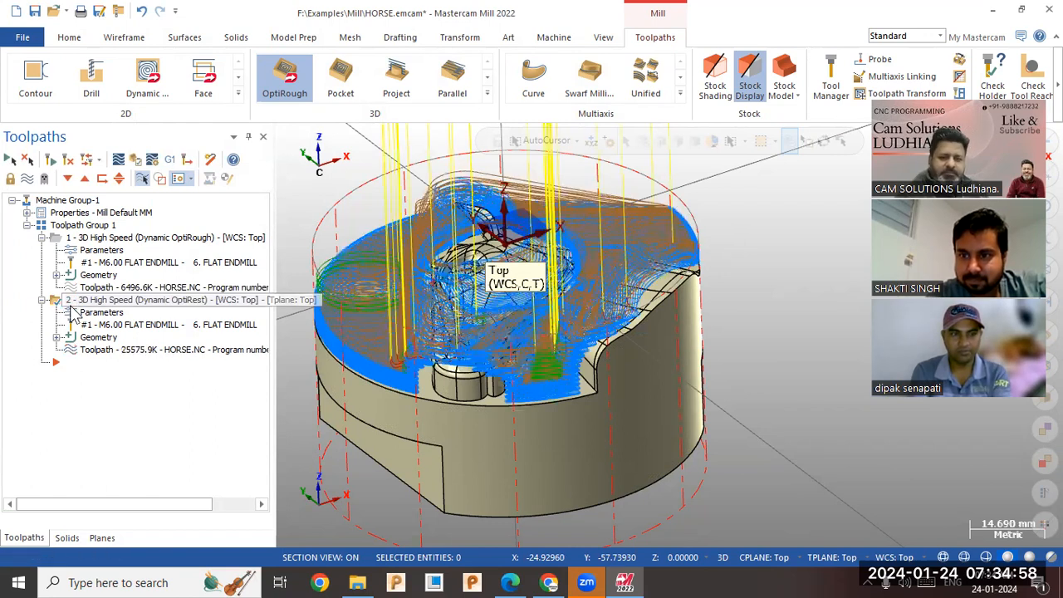
# Inspect the rest toolpath, select all of Toolpath Group 1 and check its starting stock in the Verify simulator.
pyautogui.moveTo(482, 345)
pyautogui.mouseDown(button='middle')
pyautogui.moveTo(489, 357)
pyautogui.moveTo(494, 349)
pyautogui.moveTo(481, 388)
pyautogui.moveTo(479, 364)
pyautogui.mouseUp(button='middle')
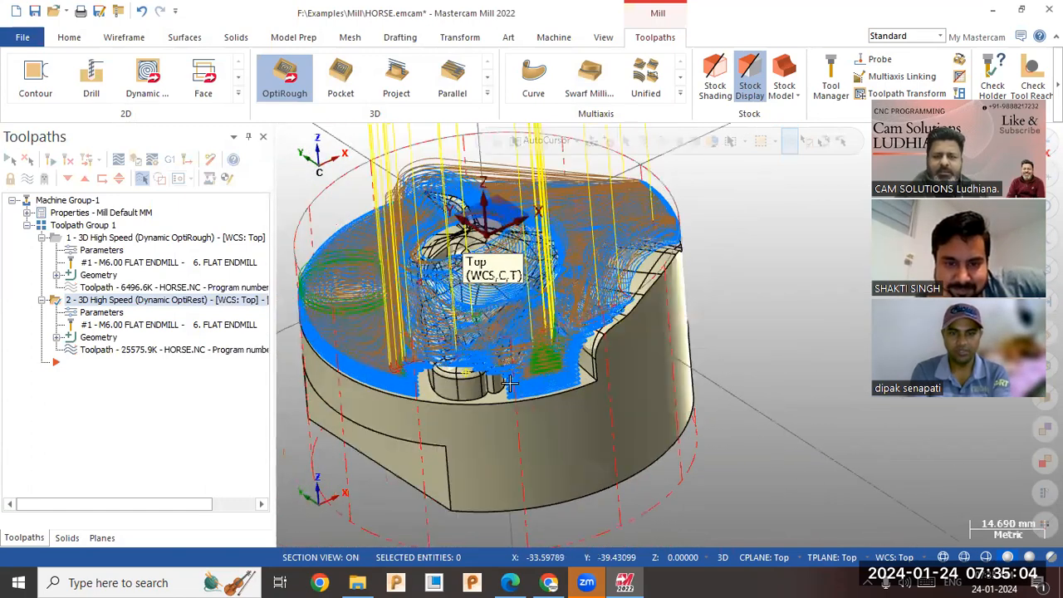
pyautogui.scroll(-2, 691, 418)
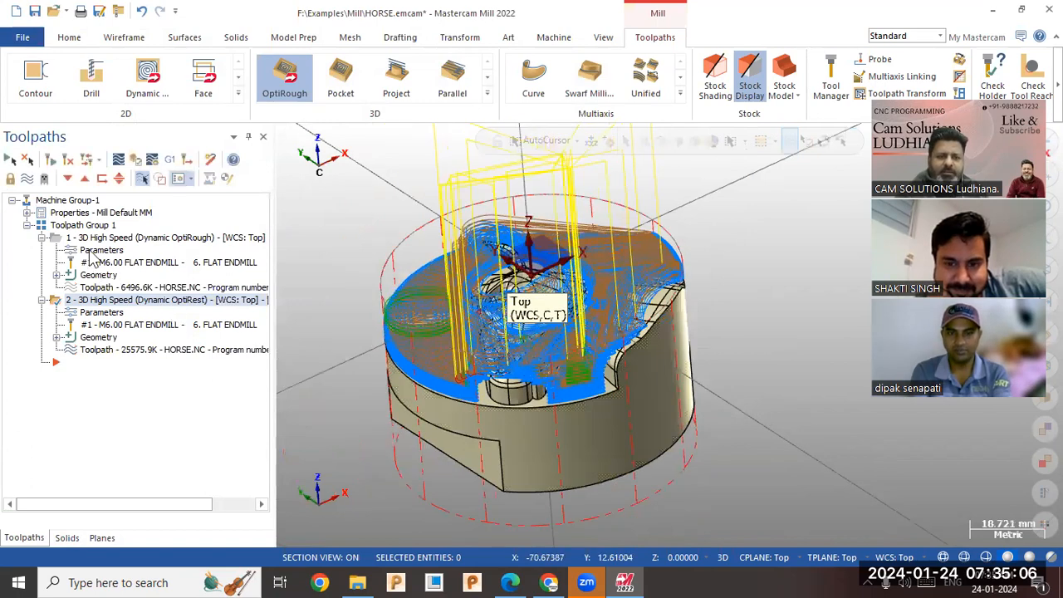
pyautogui.click(83, 226)
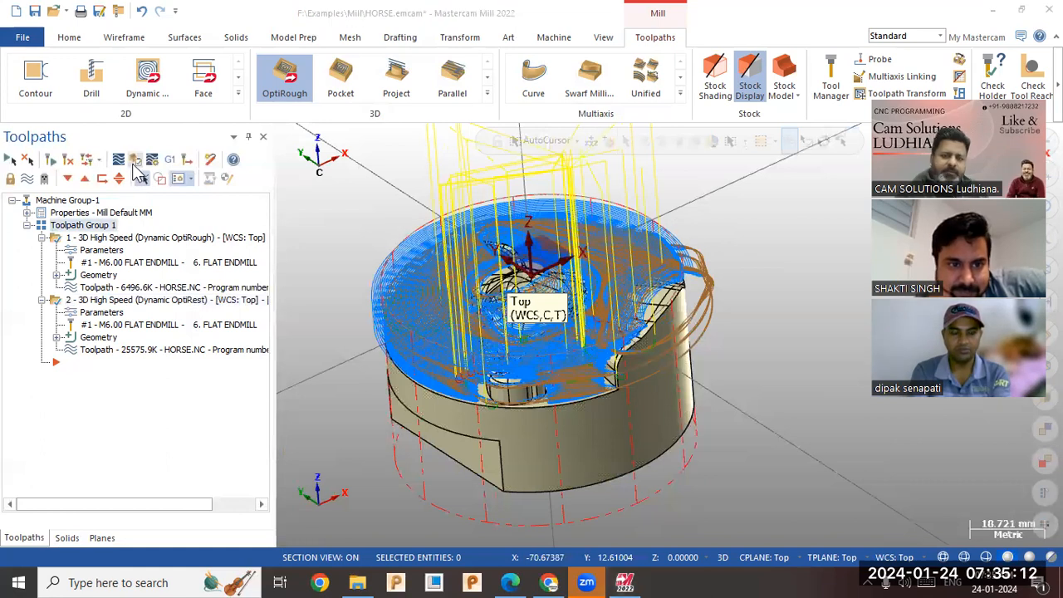
pyautogui.click(135, 163)
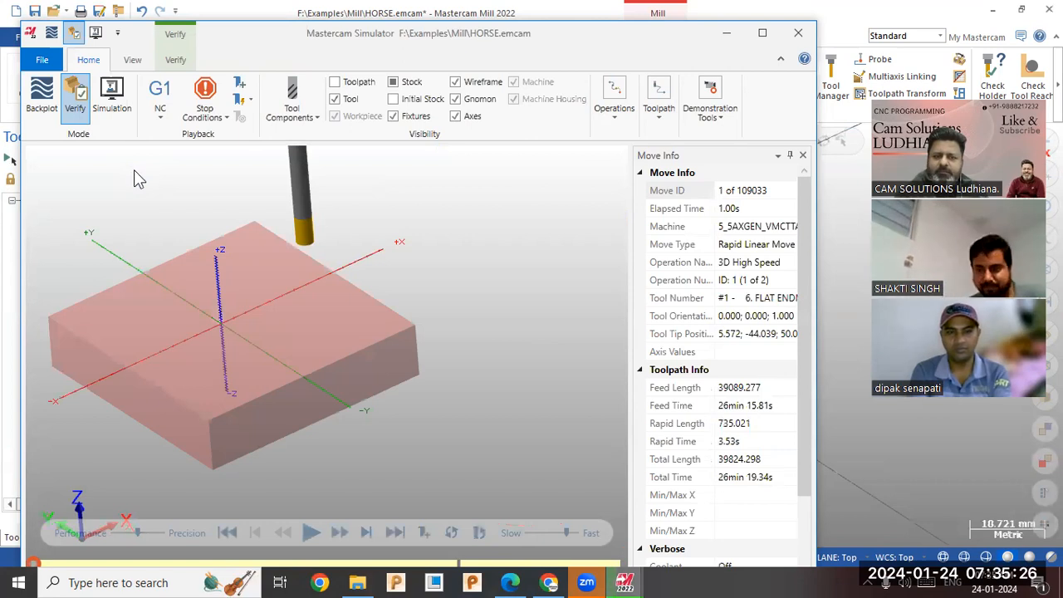
pyautogui.click(798, 33)
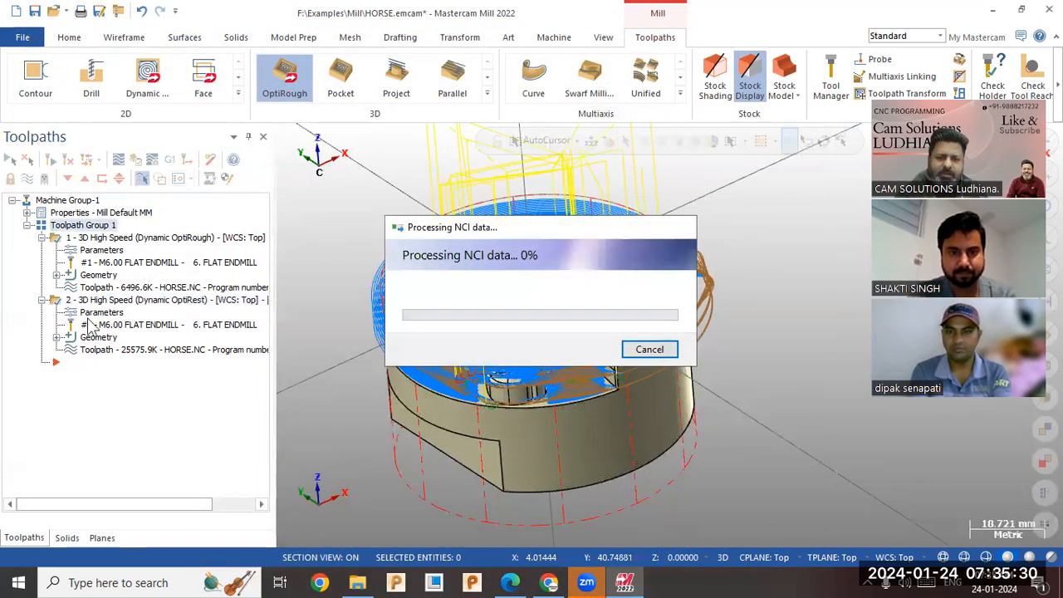
# Refit the machine group's cylindrical Z-axis stock to all entities in the stock setup.
pyautogui.click(26, 213)
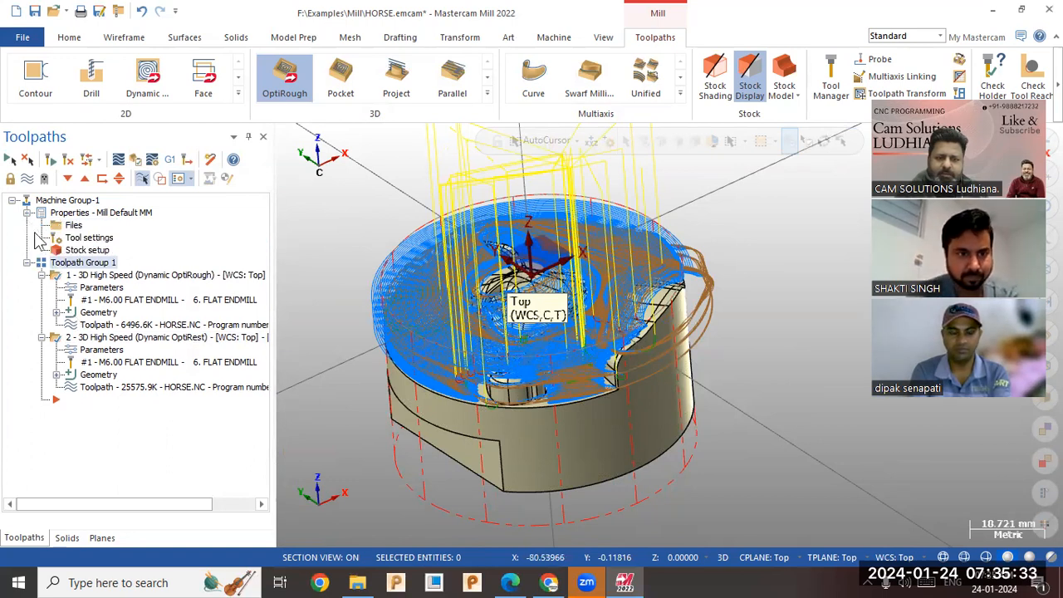
pyautogui.click(78, 252)
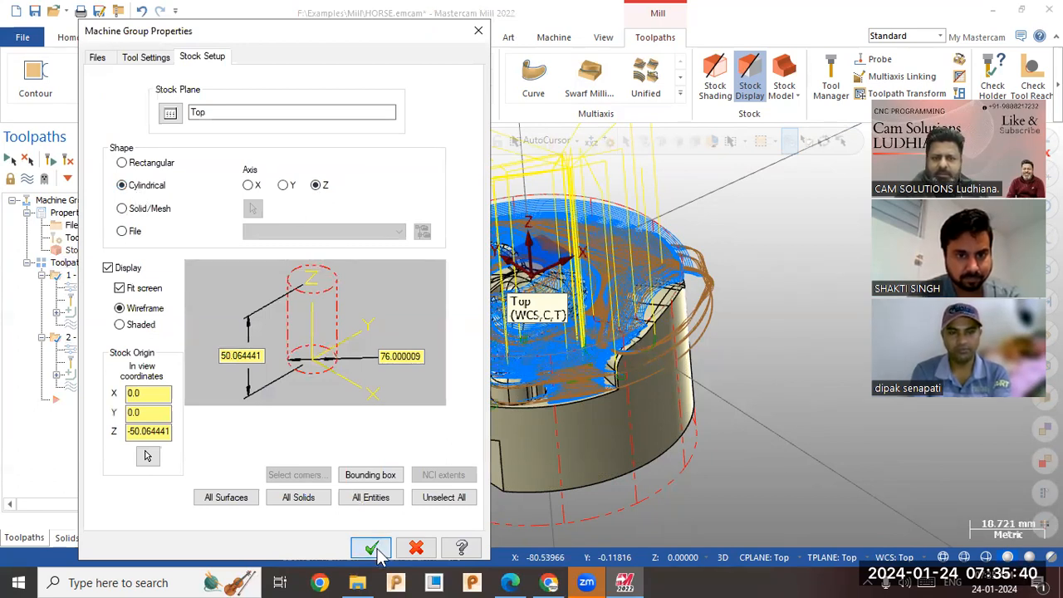
pyautogui.click(357, 499)
pyautogui.click(371, 548)
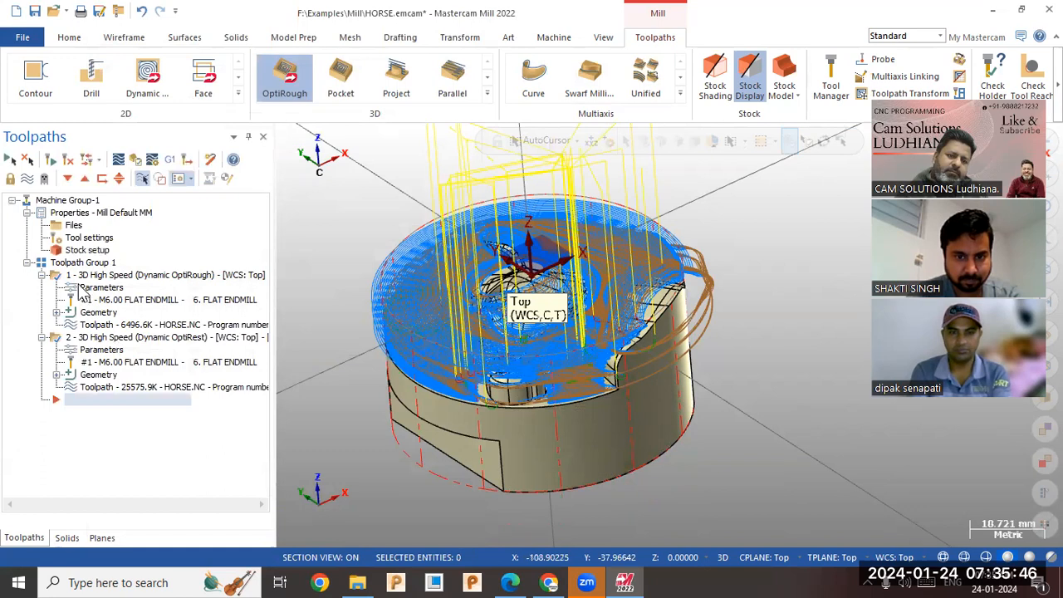
# Run the Verify simulation of both roughing operations at the maximum playback speed.
pyautogui.click(136, 160)
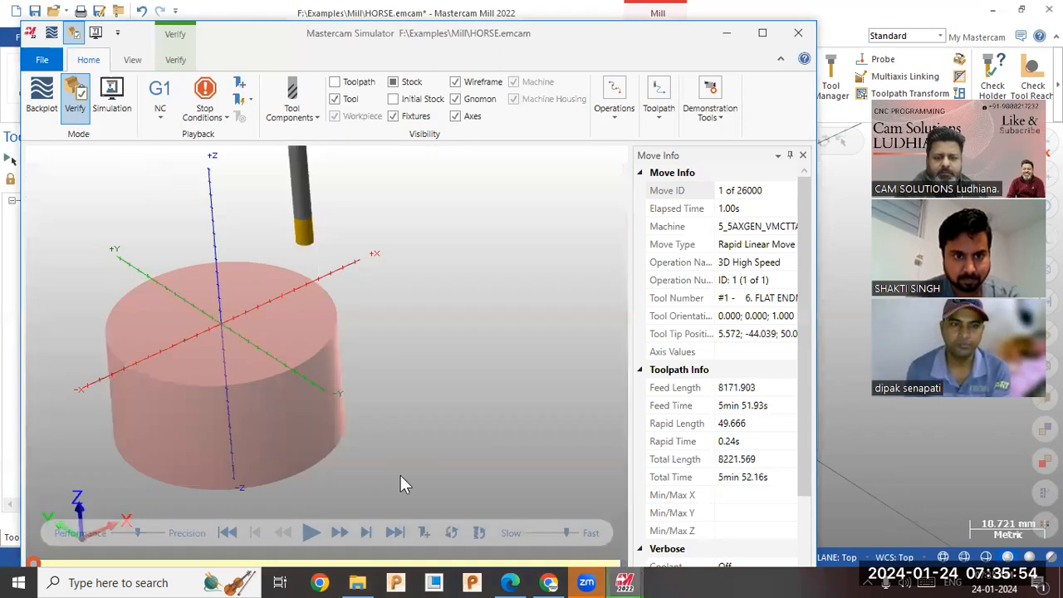
pyautogui.click(313, 534)
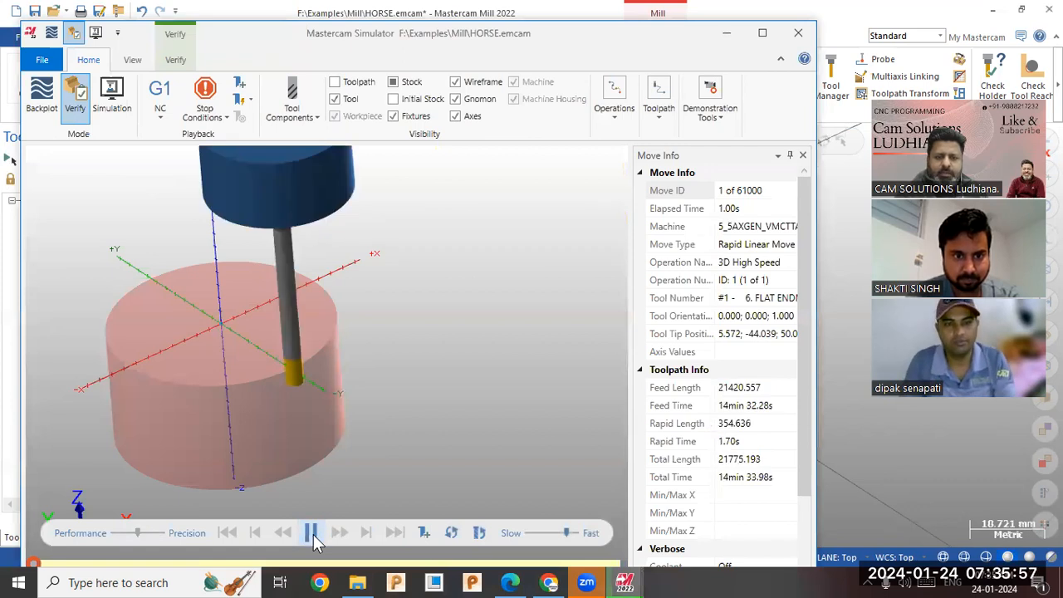
pyautogui.click(171, 61)
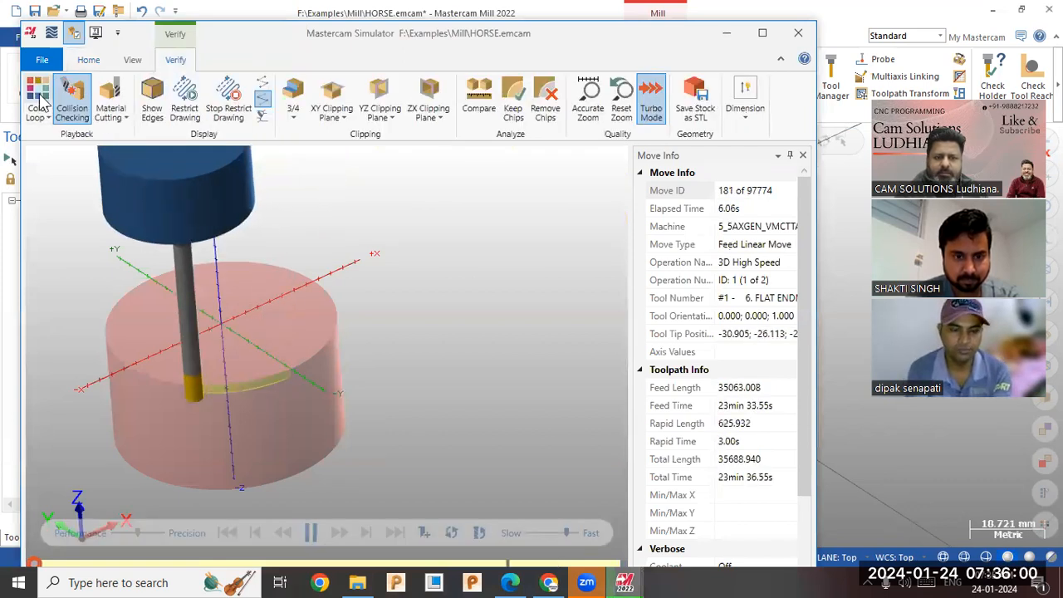
pyautogui.click(570, 532)
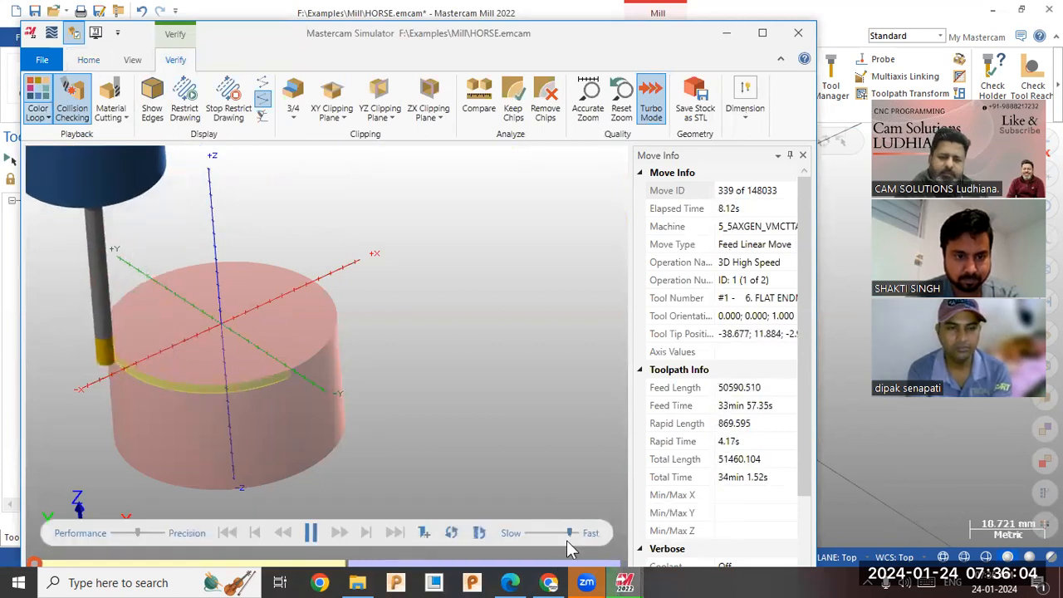
pyautogui.click(583, 536)
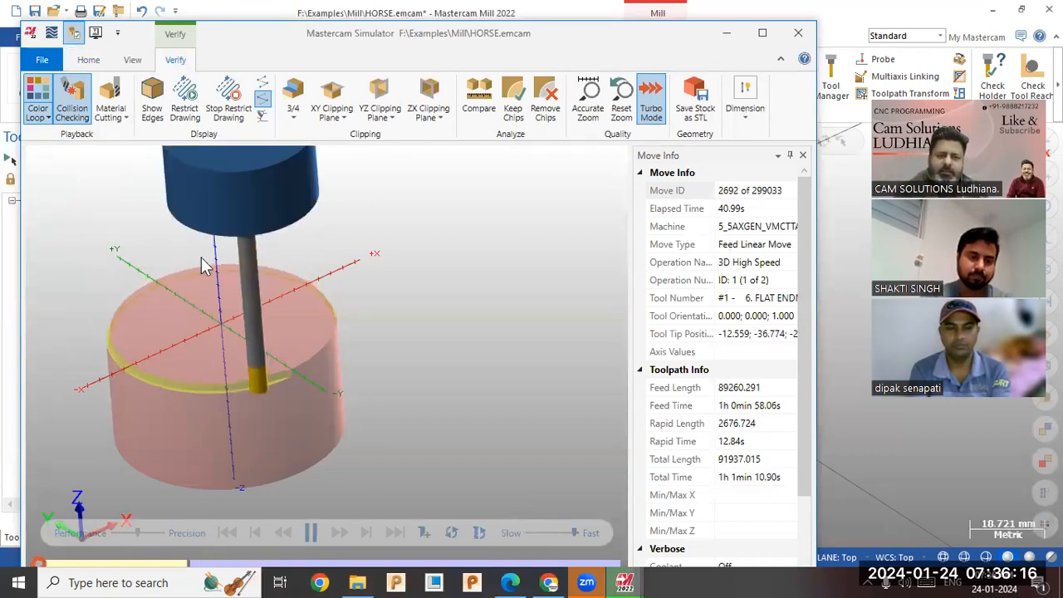
# Show the toolpath and workpiece in the simulation, enlarge the simulator and watch the rest roughing from a rotated view.
pyautogui.click(88, 60)
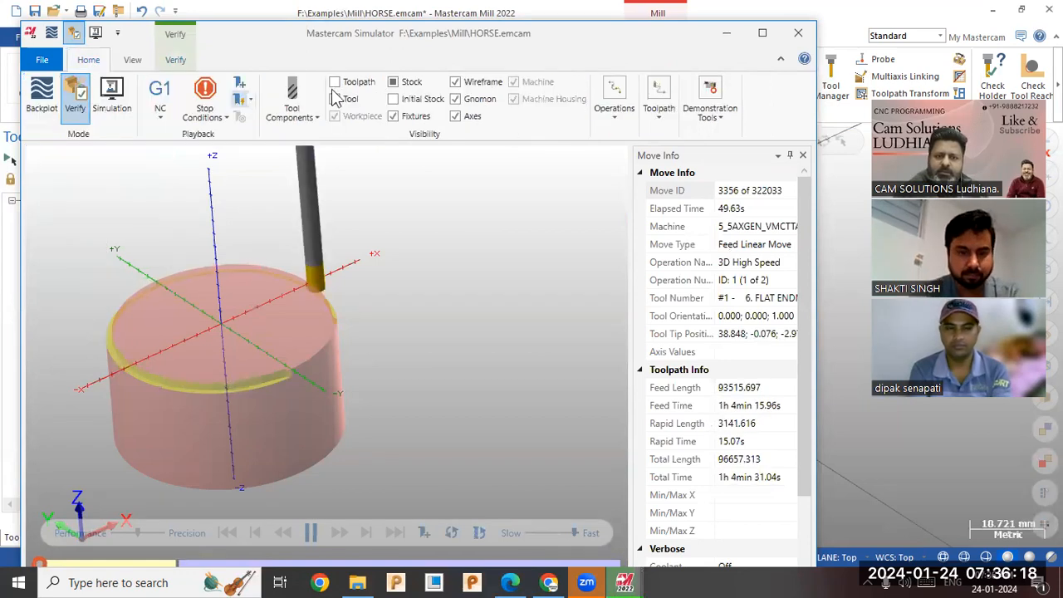
pyautogui.click(335, 82)
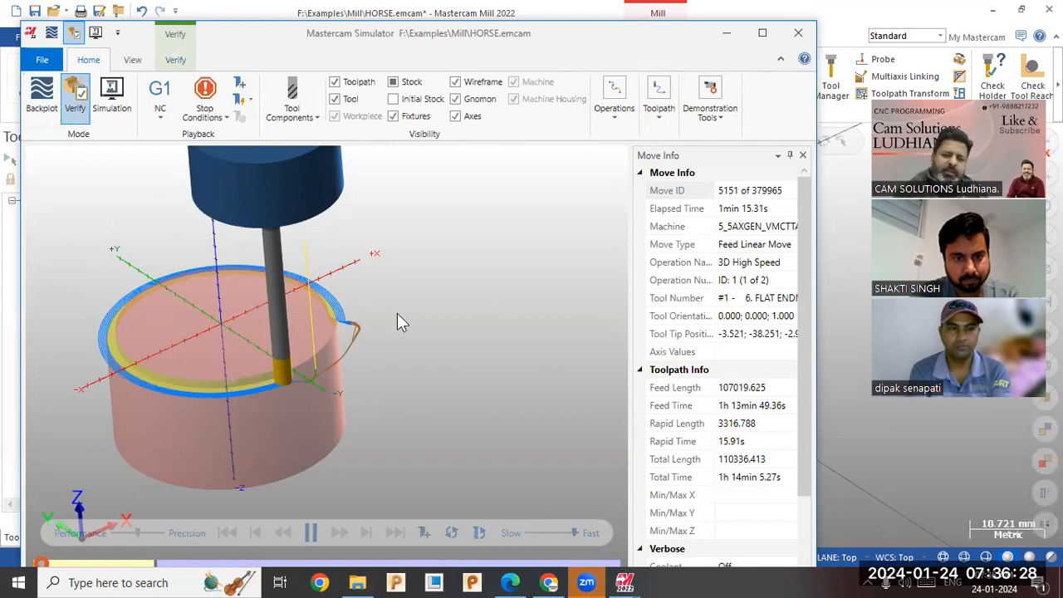
pyautogui.click(334, 116)
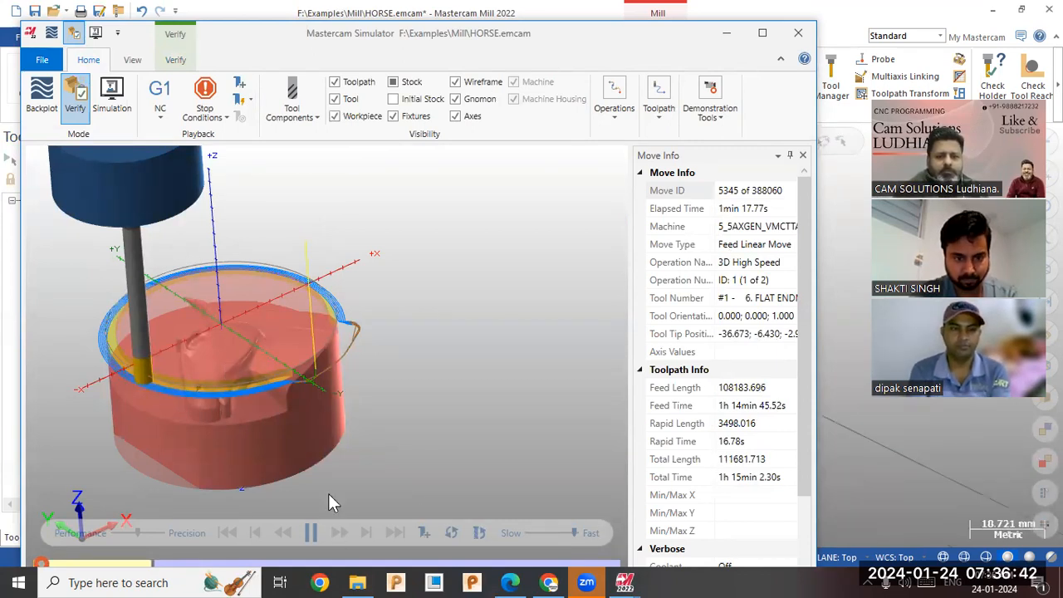
pyautogui.click(758, 36)
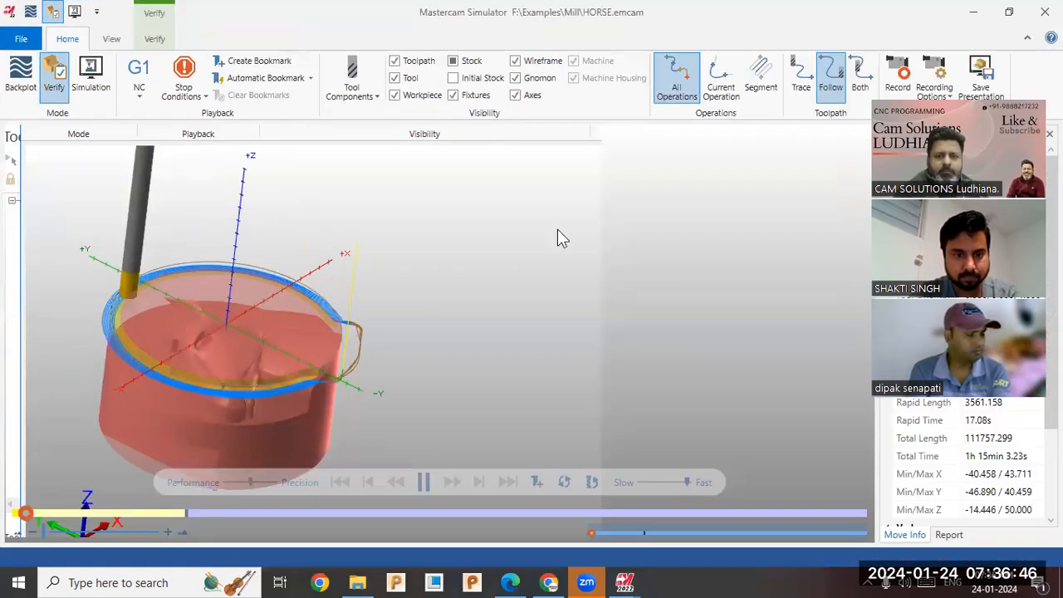
pyautogui.moveTo(289, 363); pyautogui.dragTo(430, 339)
pyautogui.moveTo(440, 344); pyautogui.dragTo(436, 346, button='middle')
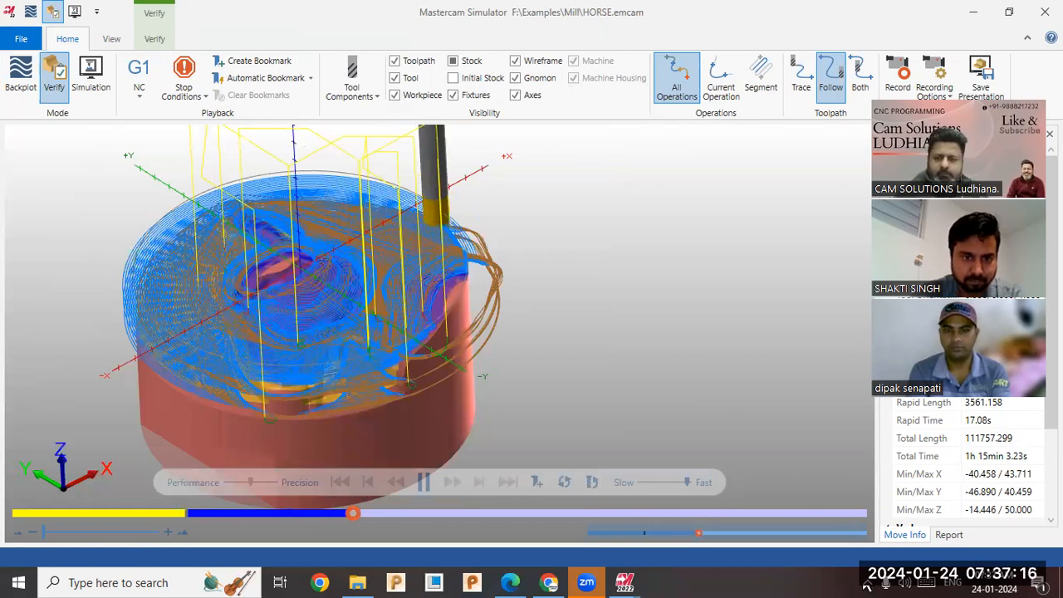
pyautogui.click(871, 586)
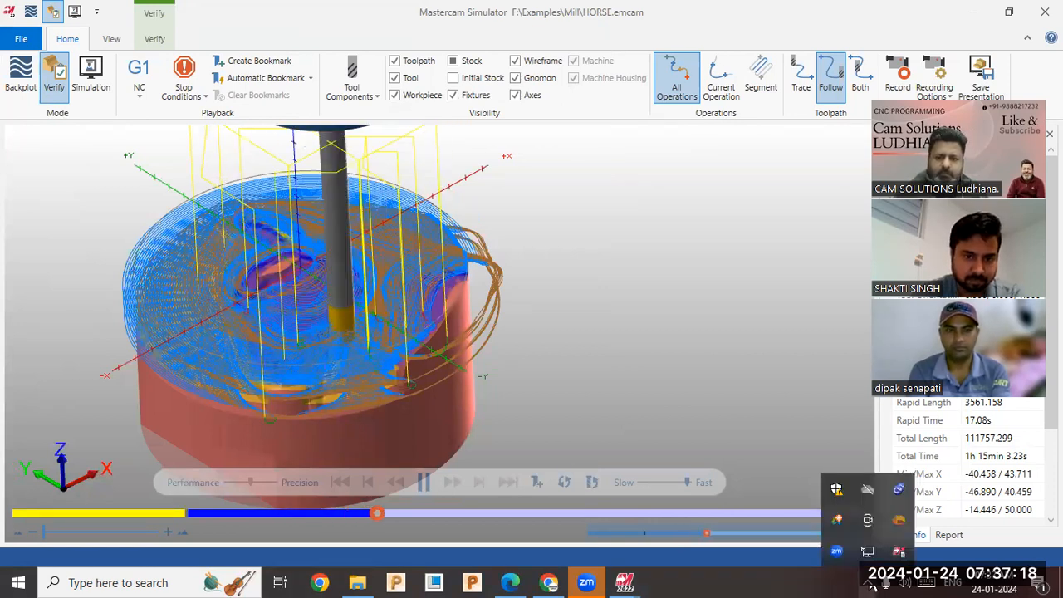
# Hide the toolpath display in the Verify simulation and cycle the stock visibility through solid back to translucent.
pyautogui.click(732, 517)
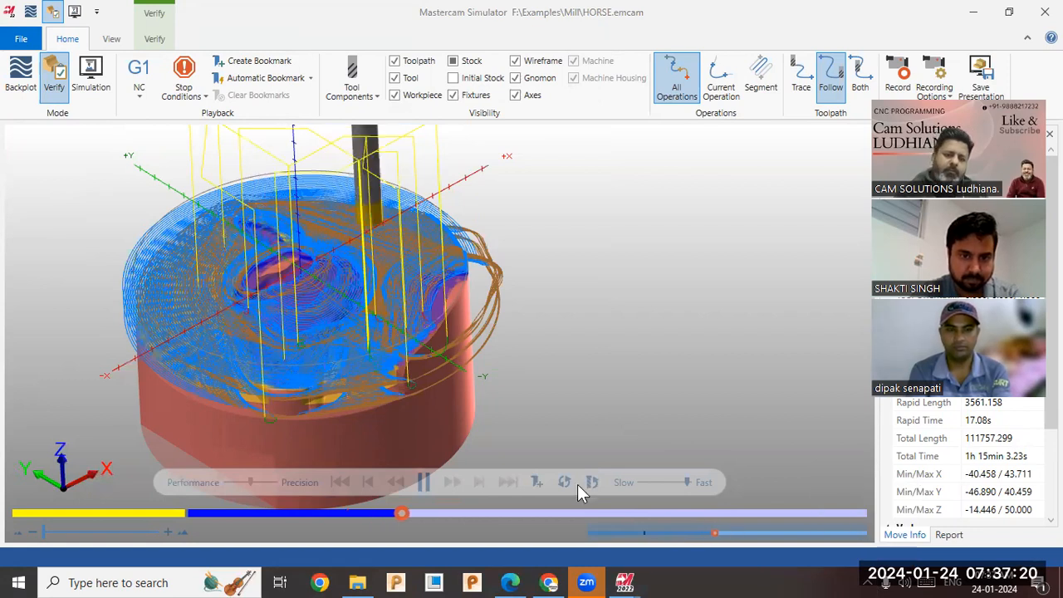
pyautogui.click(405, 63)
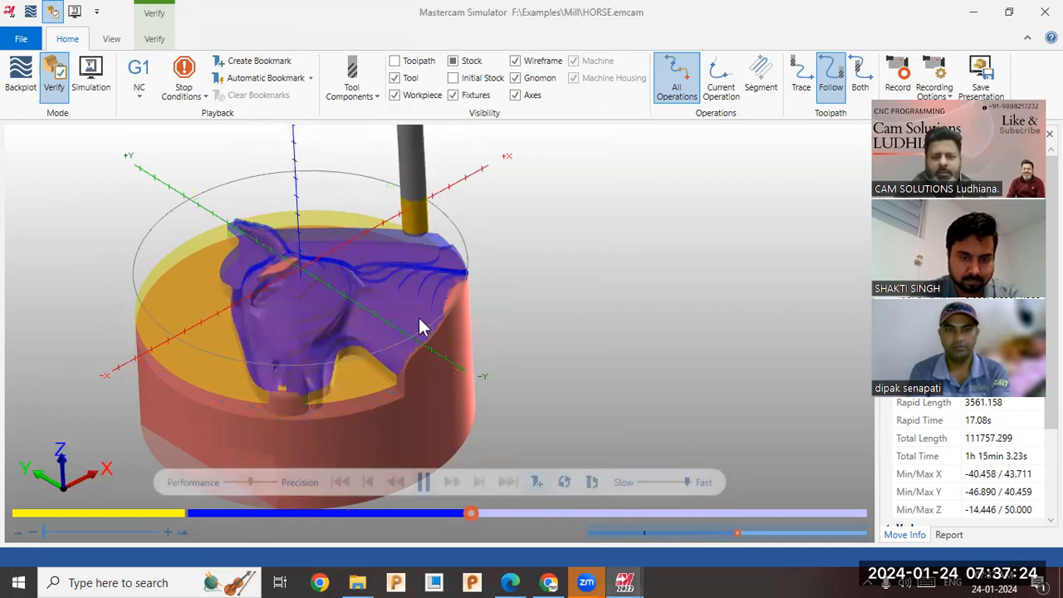
pyautogui.click(453, 63)
pyautogui.click(454, 62)
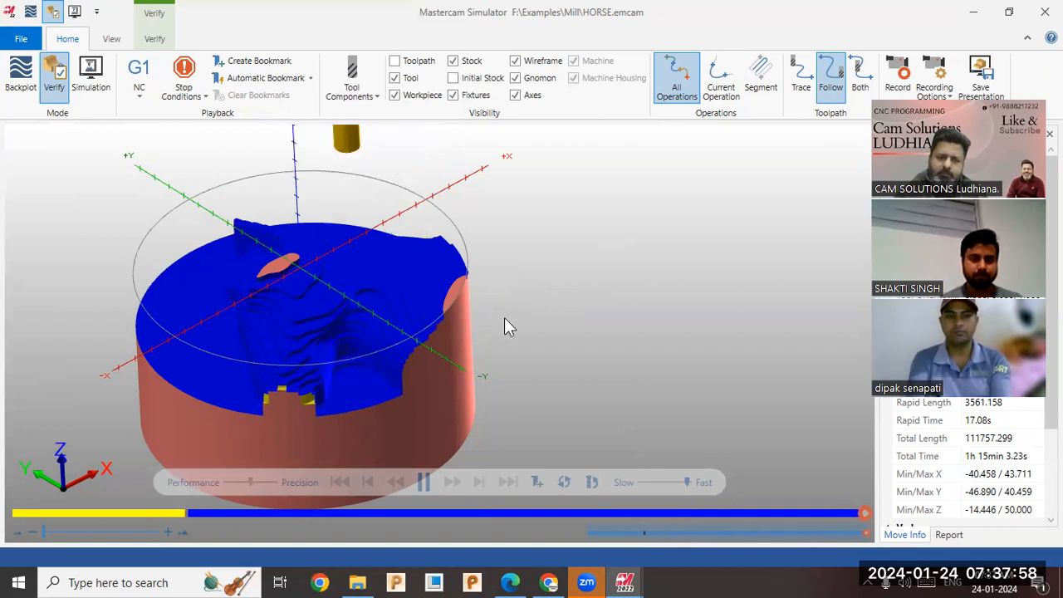
pyautogui.moveTo(515, 335)
pyautogui.mouseDown(button='middle')
pyautogui.moveTo(443, 311)
pyautogui.moveTo(451, 294)
pyautogui.moveTo(495, 340)
pyautogui.mouseUp(button='middle')
pyautogui.scroll(-5, 492, 342)
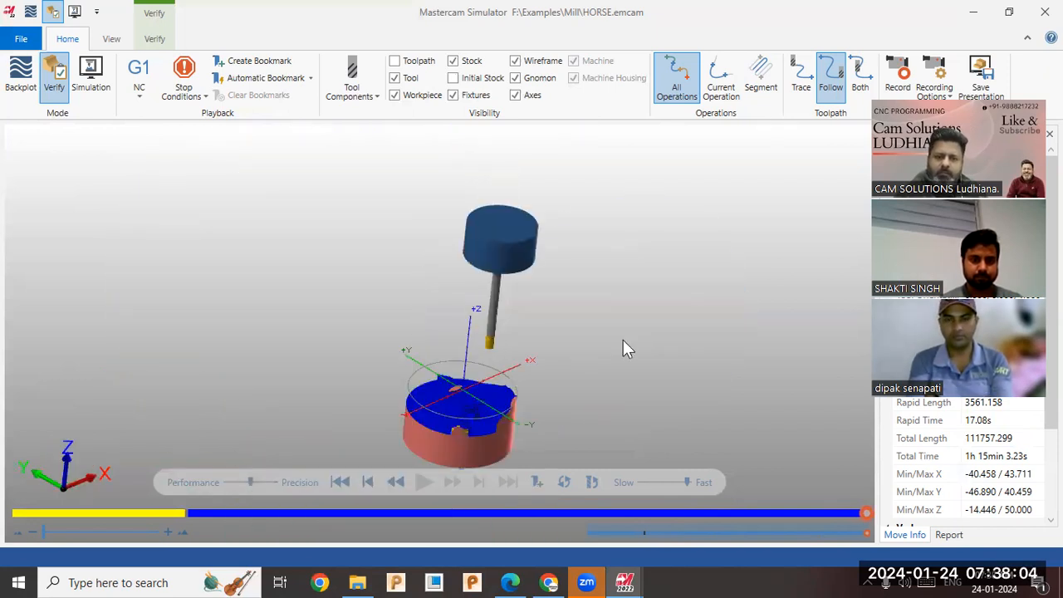
pyautogui.scroll(4, 476, 347)
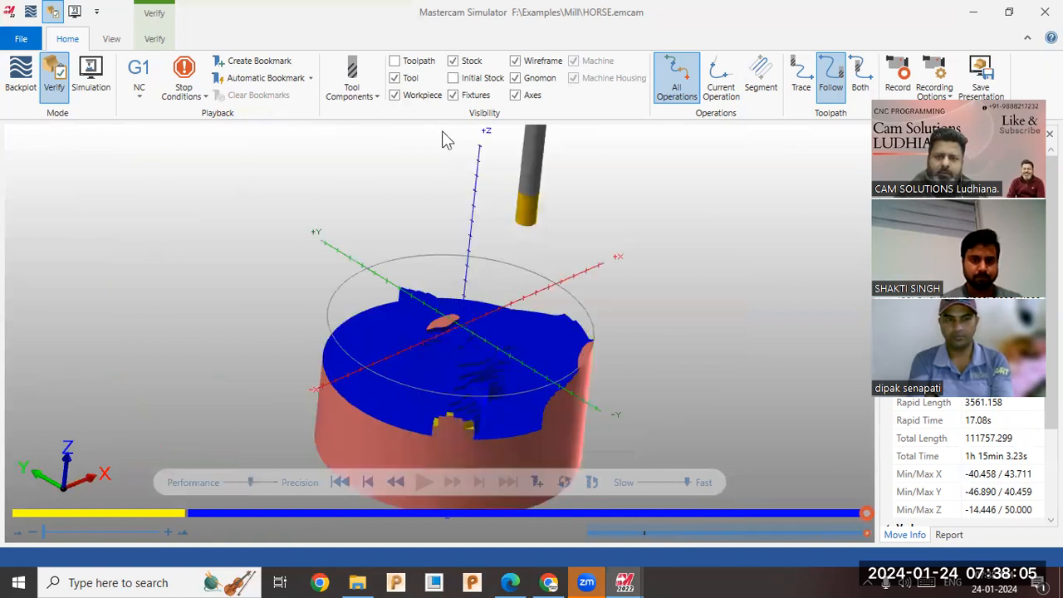
pyautogui.click(453, 61)
# Examine the roughed horse head against the translucent stock close up from the side, front and above for remaining material.
pyautogui.scroll(2, 489, 432)
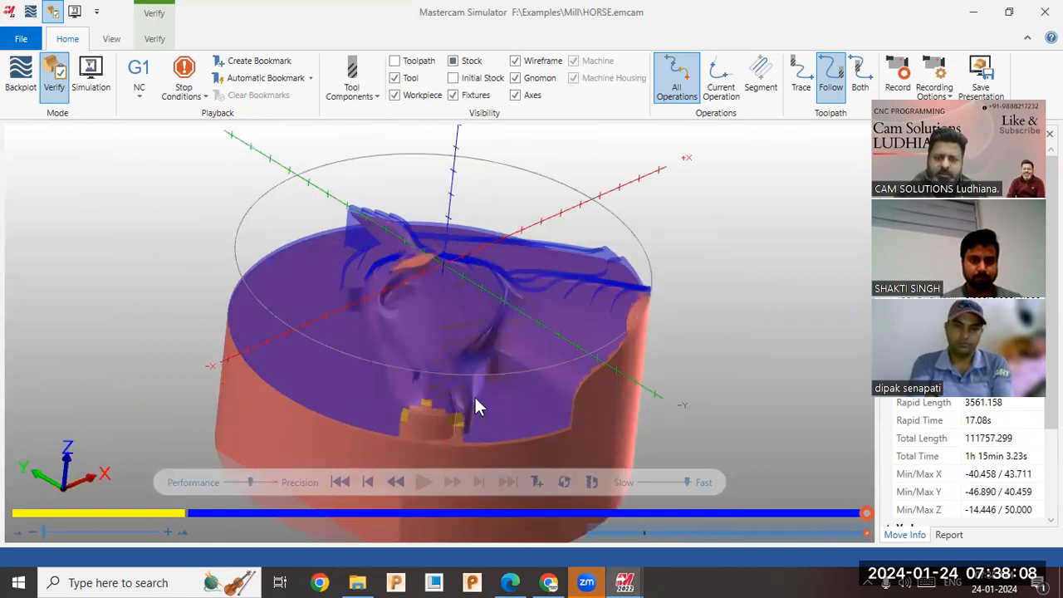
pyautogui.scroll(1, 489, 334)
pyautogui.scroll(1, 477, 344)
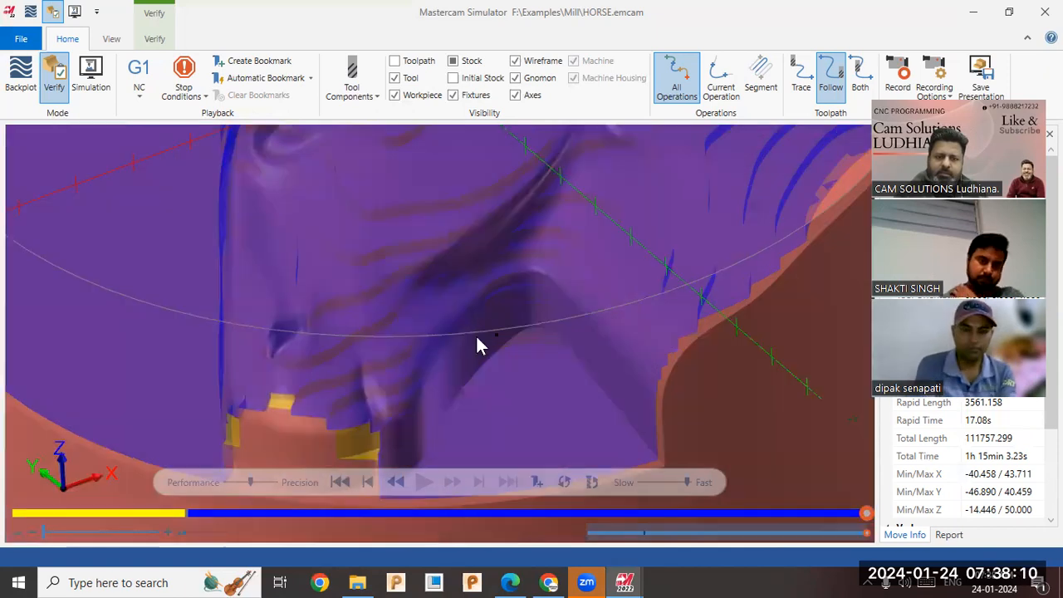
pyautogui.moveTo(231, 303); pyautogui.dragTo(238, 273, button='middle')
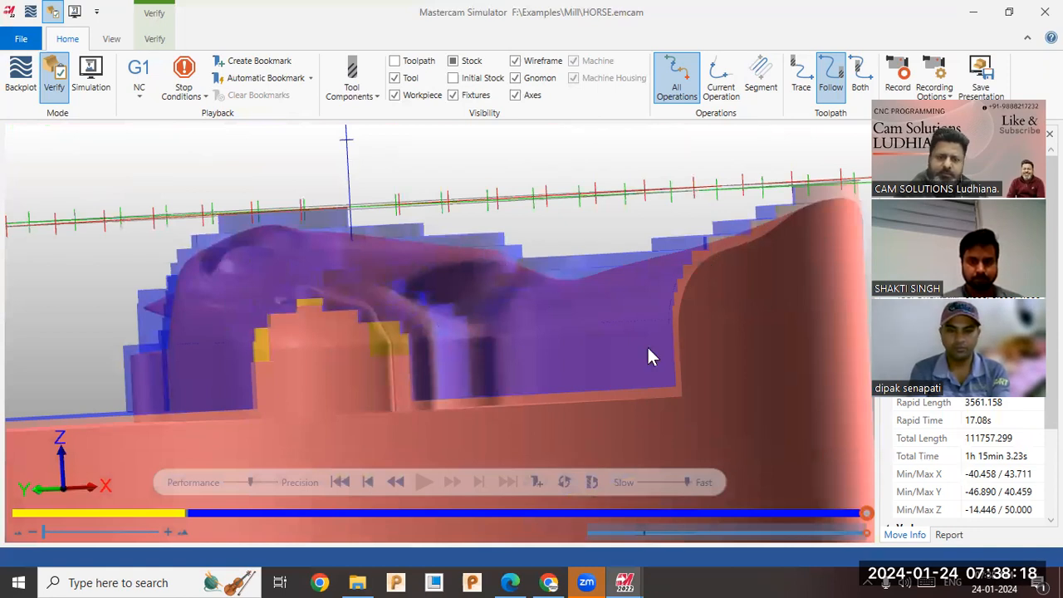
pyautogui.moveTo(252, 320); pyautogui.dragTo(288, 327, button='middle')
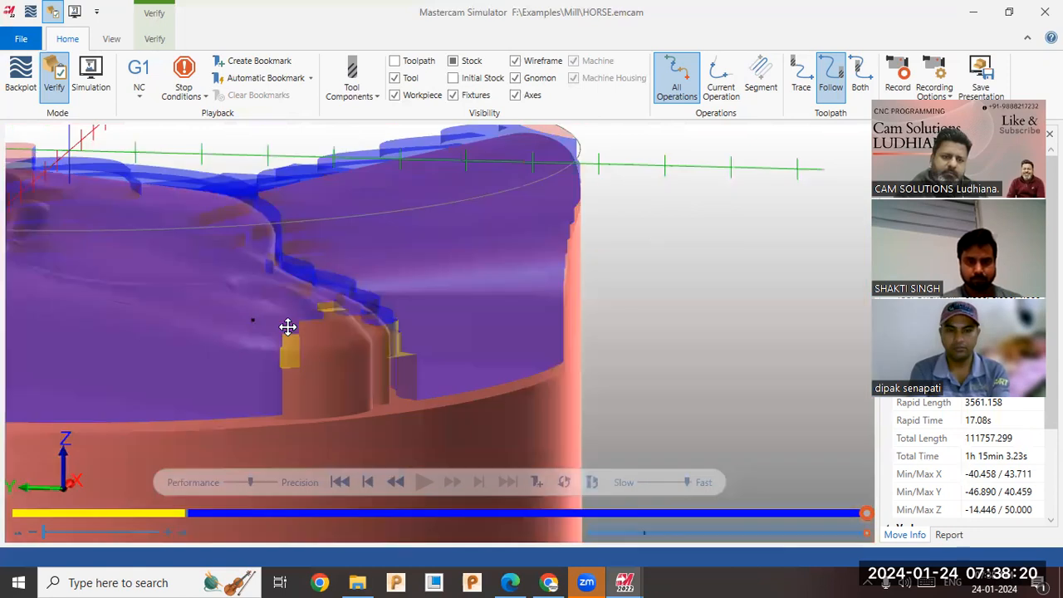
pyautogui.scroll(-5, 552, 375)
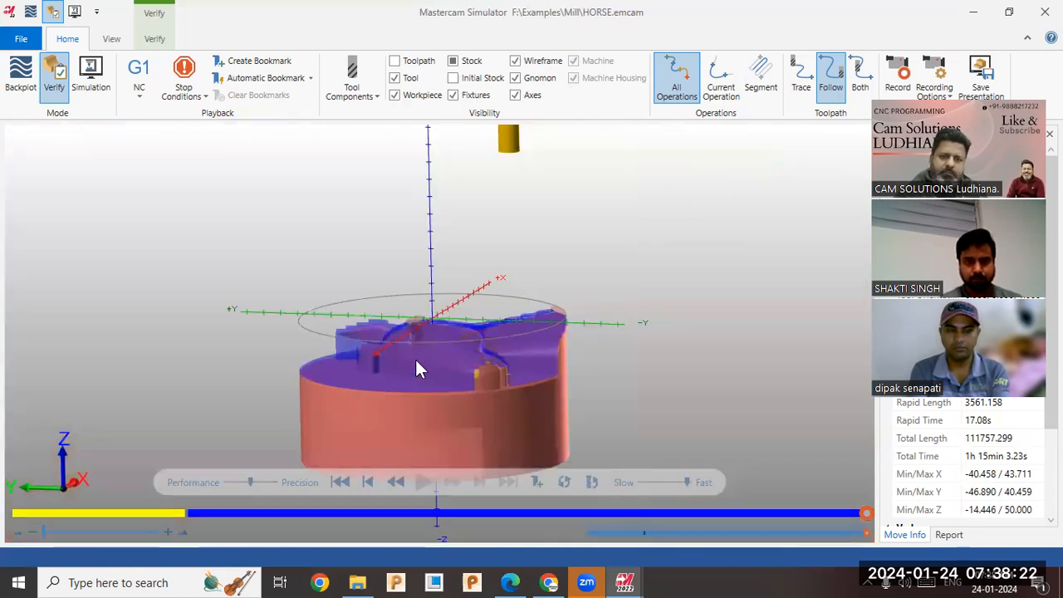
pyautogui.scroll(5, 390, 349)
pyautogui.moveTo(427, 399); pyautogui.dragTo(423, 391, button='middle')
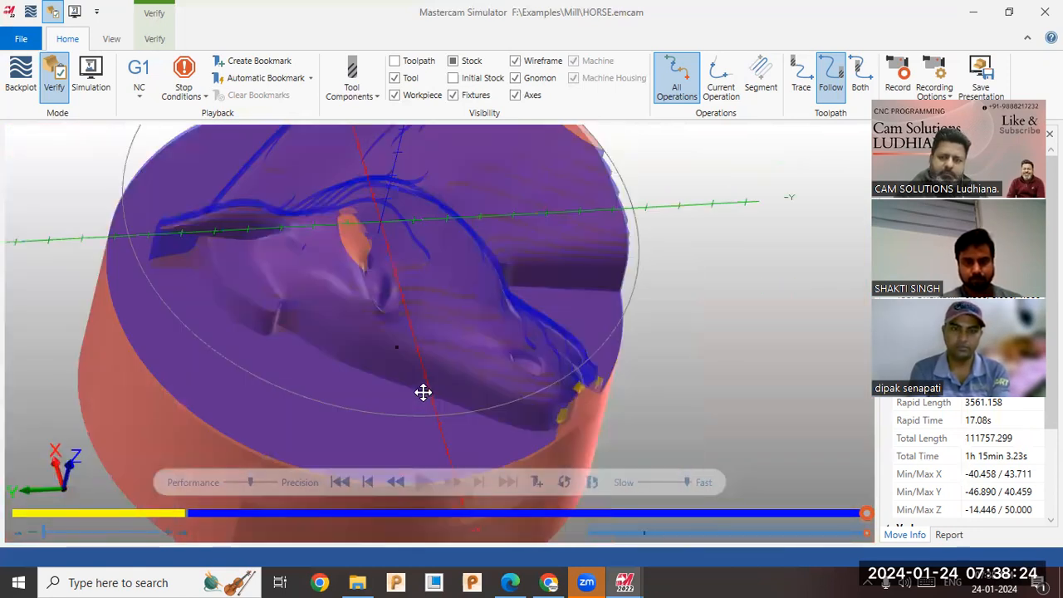
pyautogui.moveTo(416, 347); pyautogui.dragTo(416, 337, button='middle')
pyautogui.scroll(3, 357, 303)
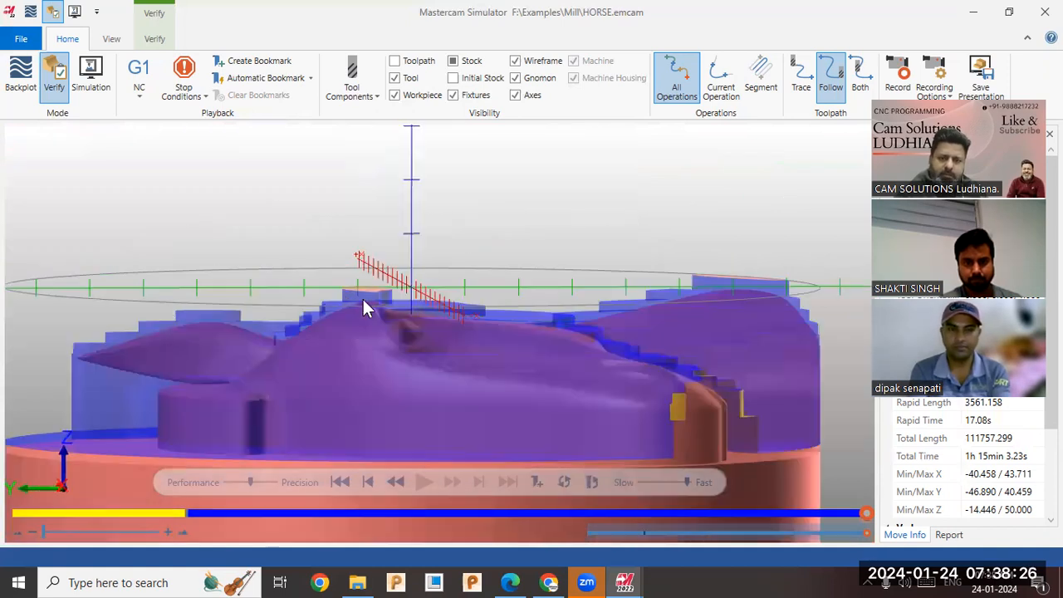
pyautogui.scroll(-2, 378, 311)
pyautogui.moveTo(368, 332); pyautogui.dragTo(334, 359, button='middle')
pyautogui.scroll(-4, 346, 353)
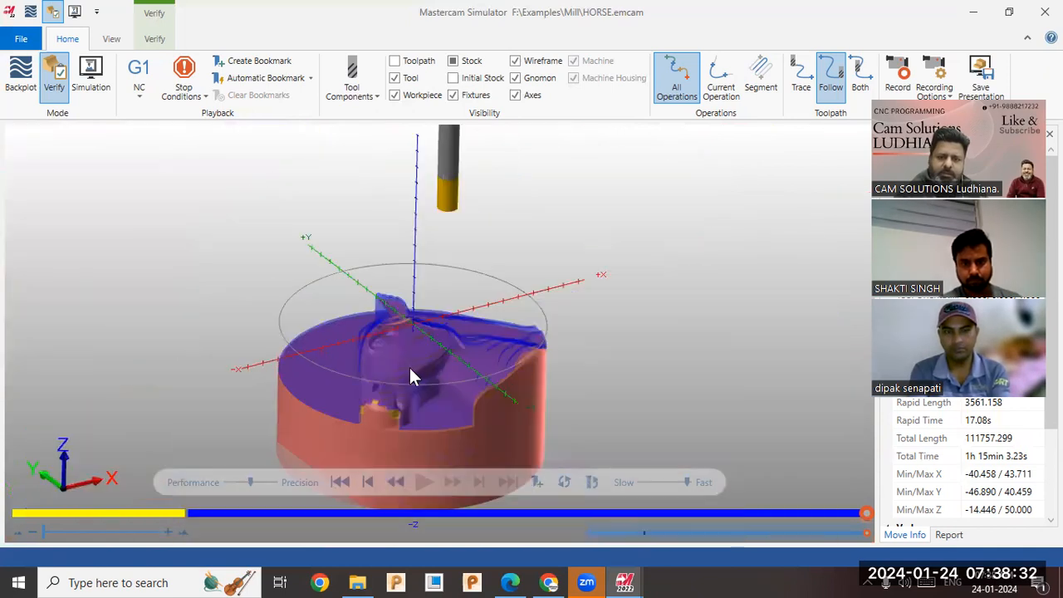
pyautogui.scroll(2, 514, 360)
pyautogui.scroll(2, 471, 368)
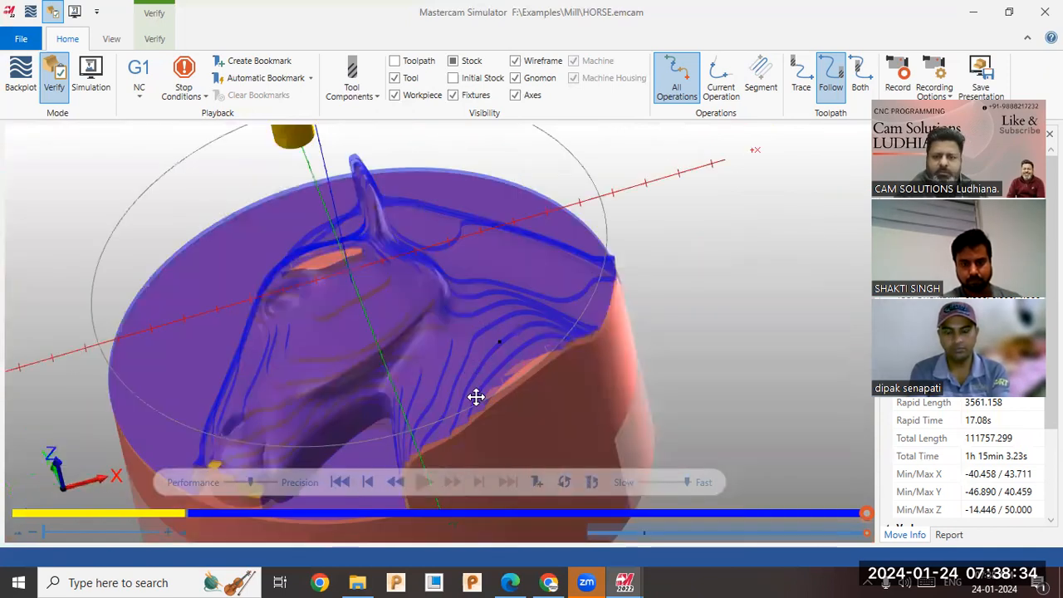
pyautogui.scroll(2, 490, 365)
pyautogui.moveTo(484, 358); pyautogui.dragTo(486, 340, button='middle')
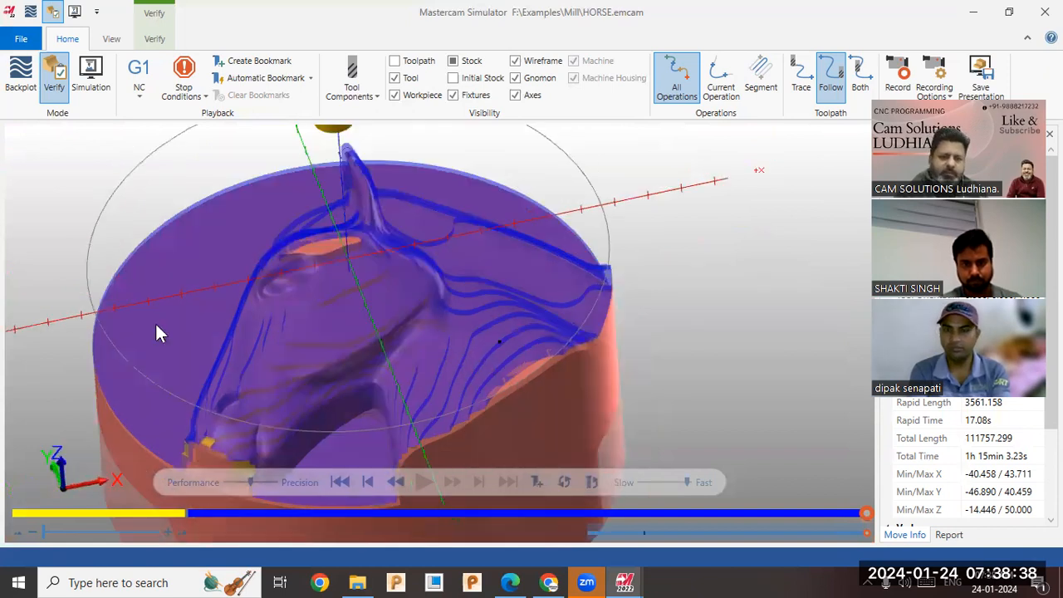
# Switch back to Mastercam Mill and hide the displayed toolpaths of both roughing operations.
pyautogui.hotkey('alt', 'Tab')
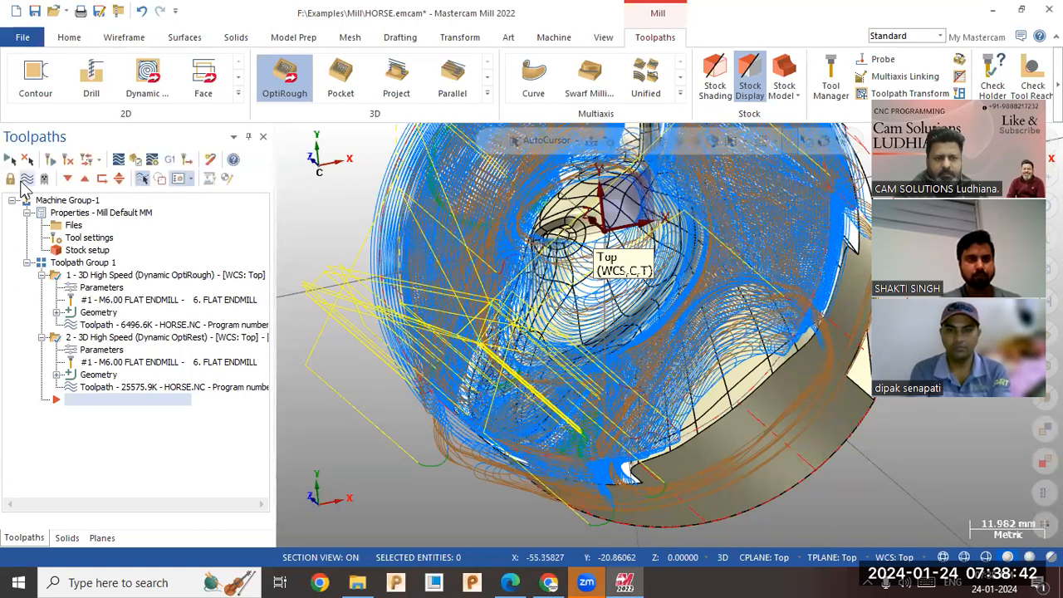
pyautogui.click(26, 180)
pyautogui.moveTo(451, 349); pyautogui.dragTo(492, 323, button='middle')
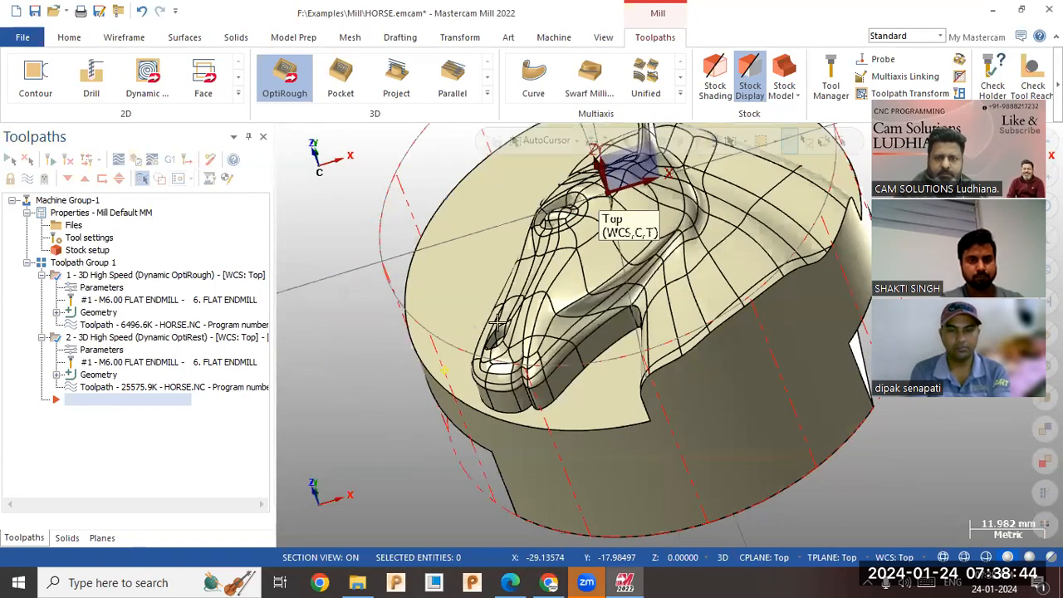
pyautogui.moveTo(408, 427); pyautogui.dragTo(386, 427, button='middle')
pyautogui.scroll(-1, 564, 358)
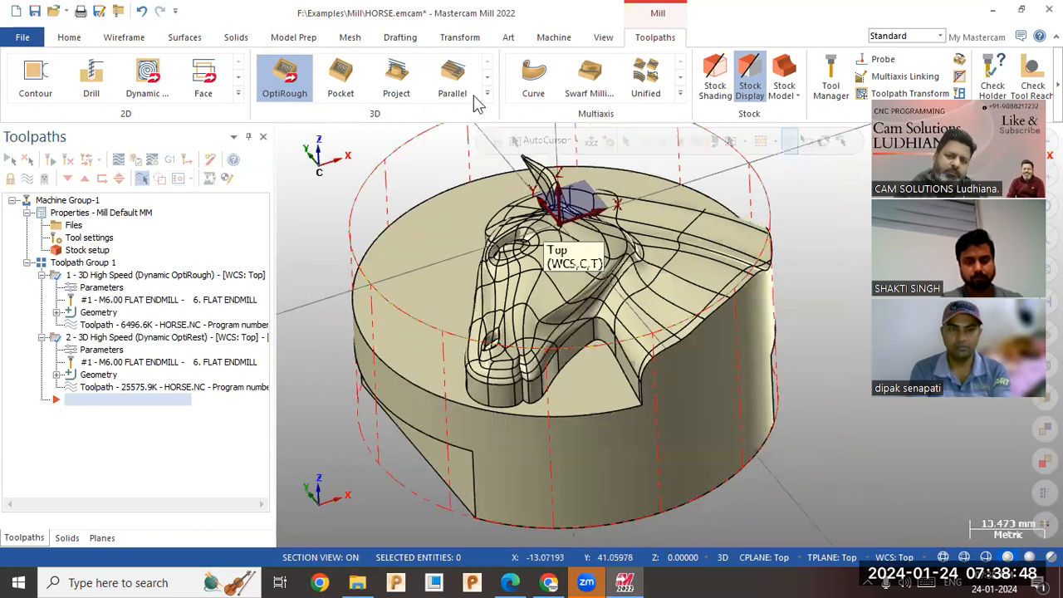
# Create a 3D Spiral finishing toolpath with all faces of the horse head model as machining geometry.
pyautogui.moveTo(274, 98)
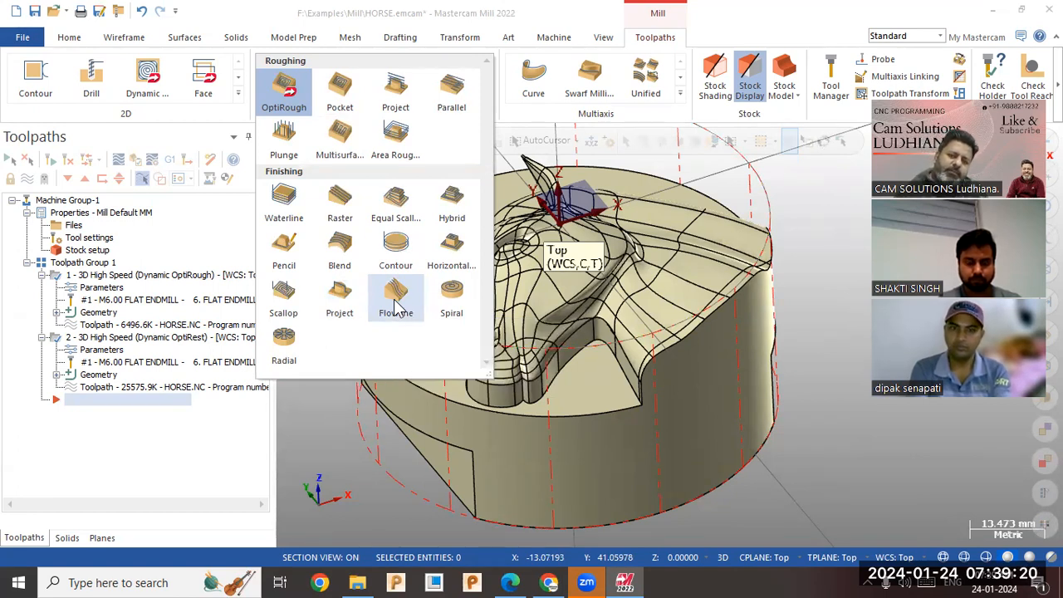
pyautogui.click(452, 306)
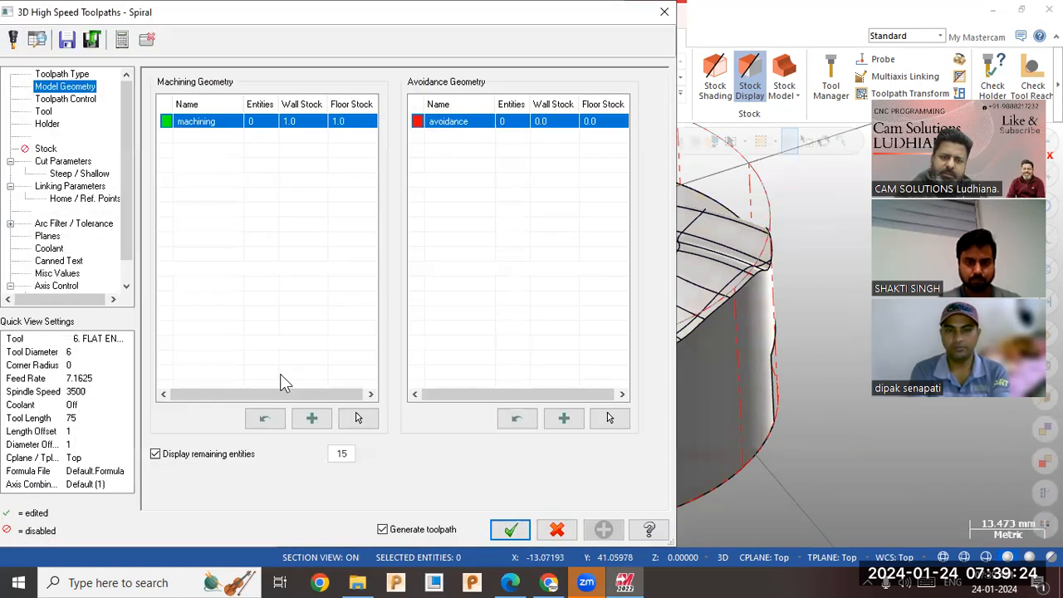
pyautogui.click(358, 419)
pyautogui.hotkey('ctrl', 'a')
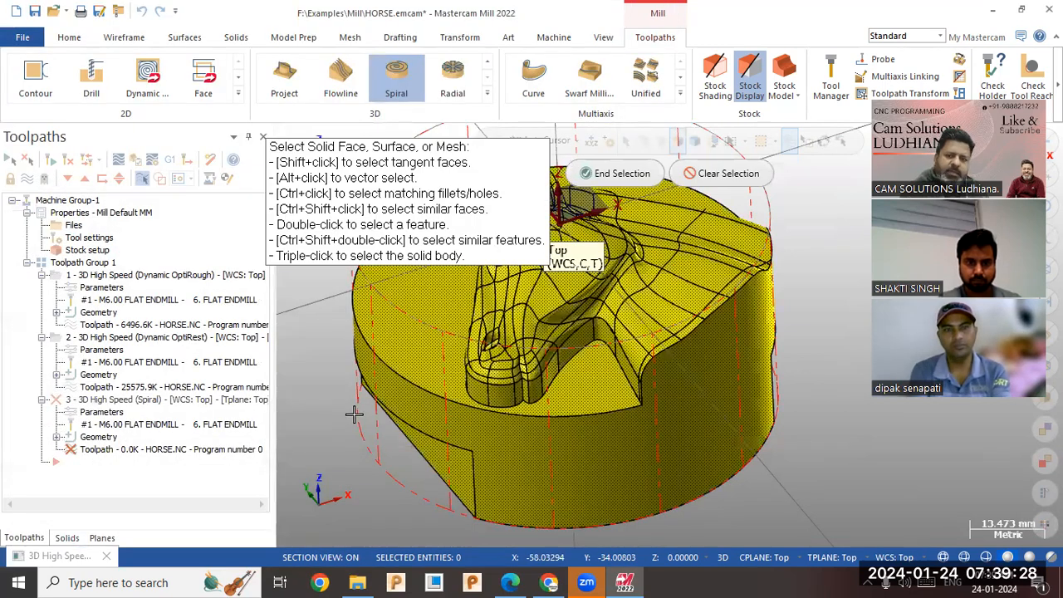
pyautogui.click(615, 176)
# Set the machining geometry's wall stock and floor stock to 0.
pyautogui.click(319, 122)
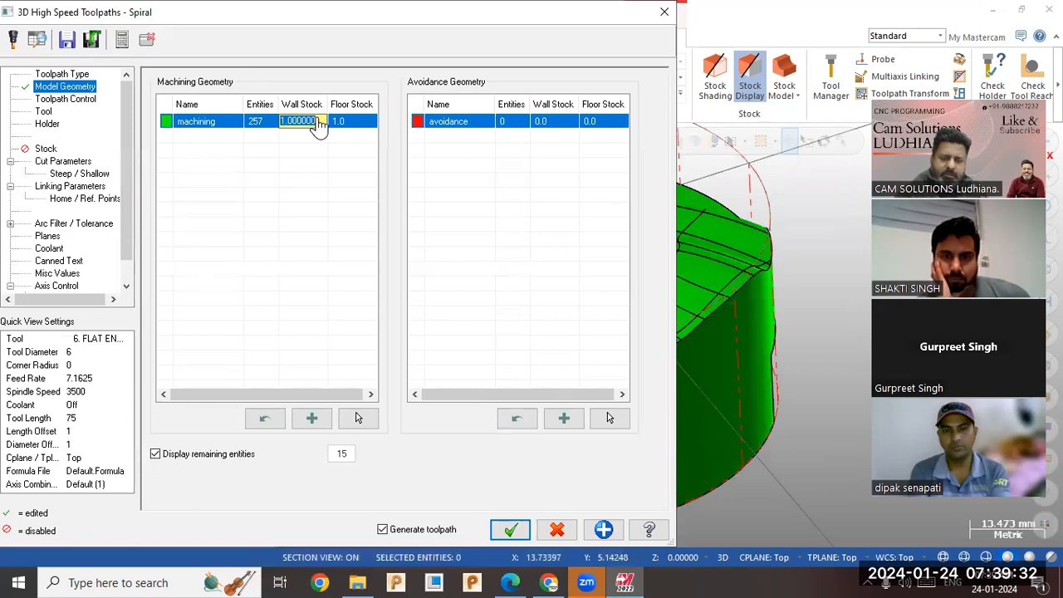
pyautogui.press('BackSpace')
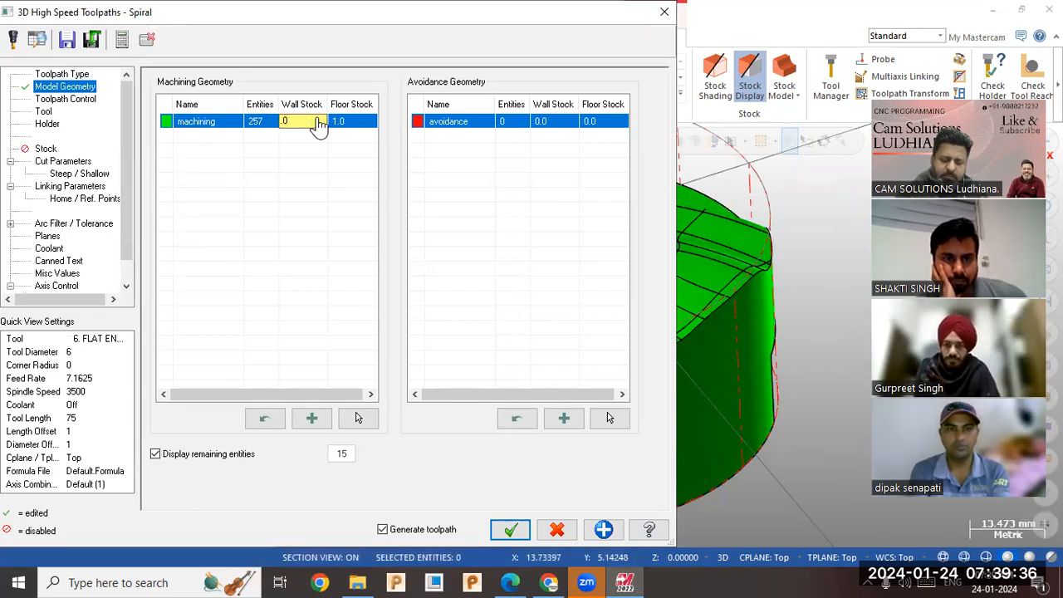
pyautogui.press('Return')
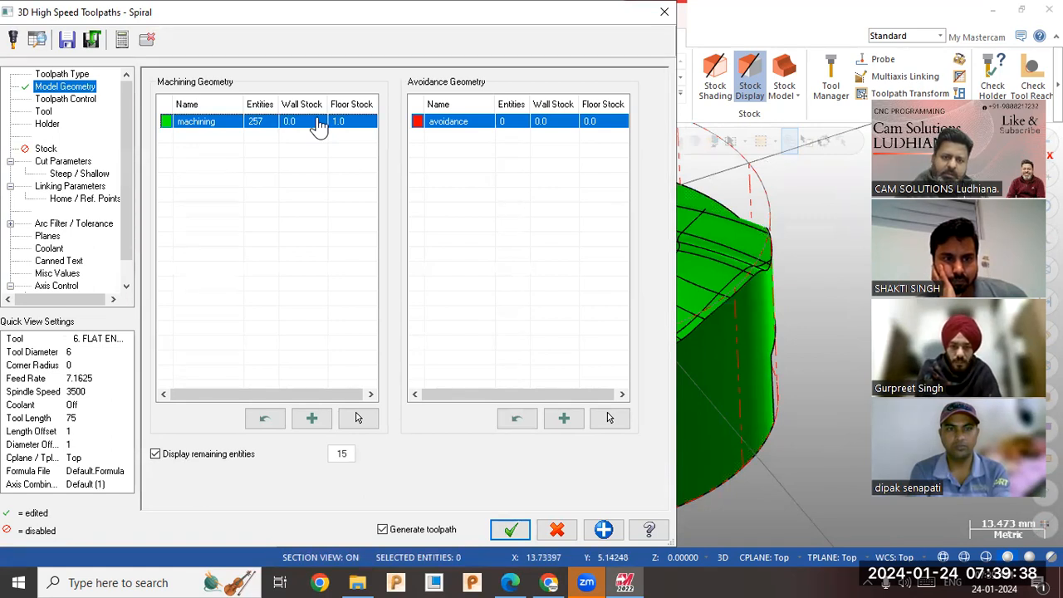
pyautogui.click(353, 126)
pyautogui.write('0')
pyautogui.press('Return')
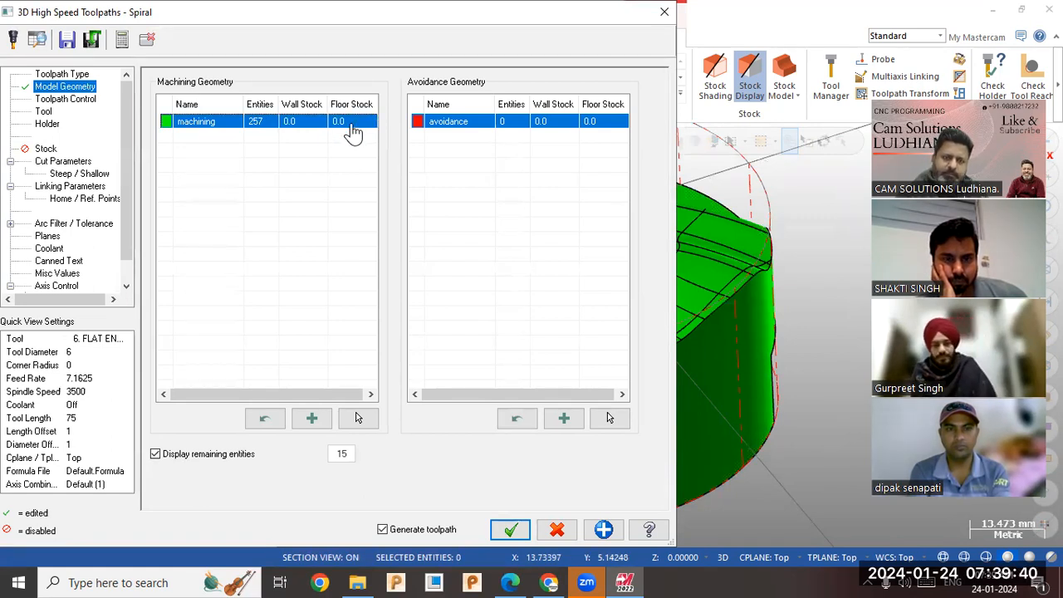
pyautogui.click(334, 162)
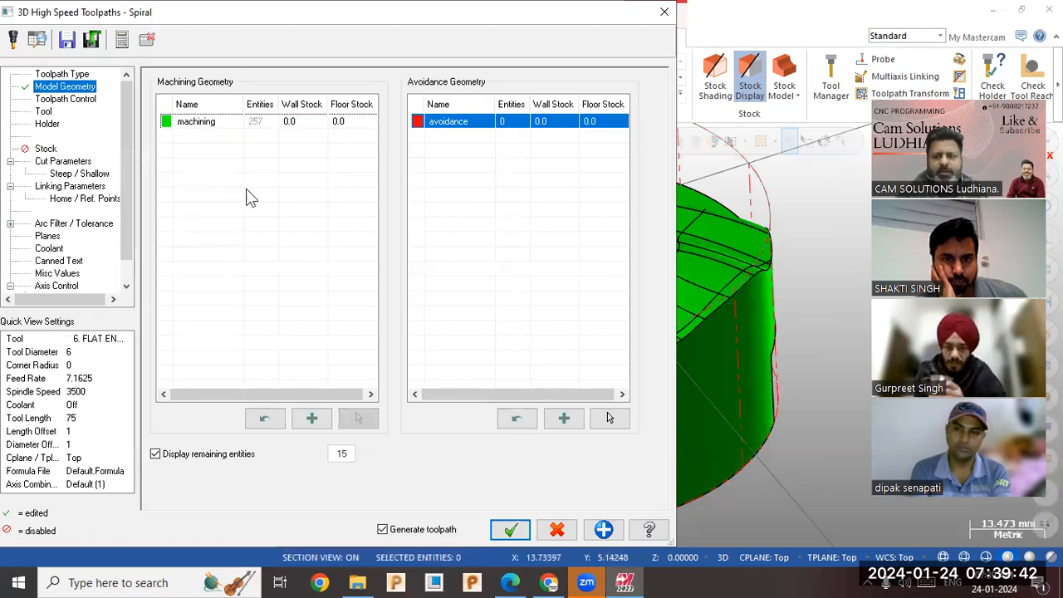
# Check the spiral toolpath's containment settings and choose tool 2, the 5 mm diameter ball endmill.
pyautogui.click(63, 100)
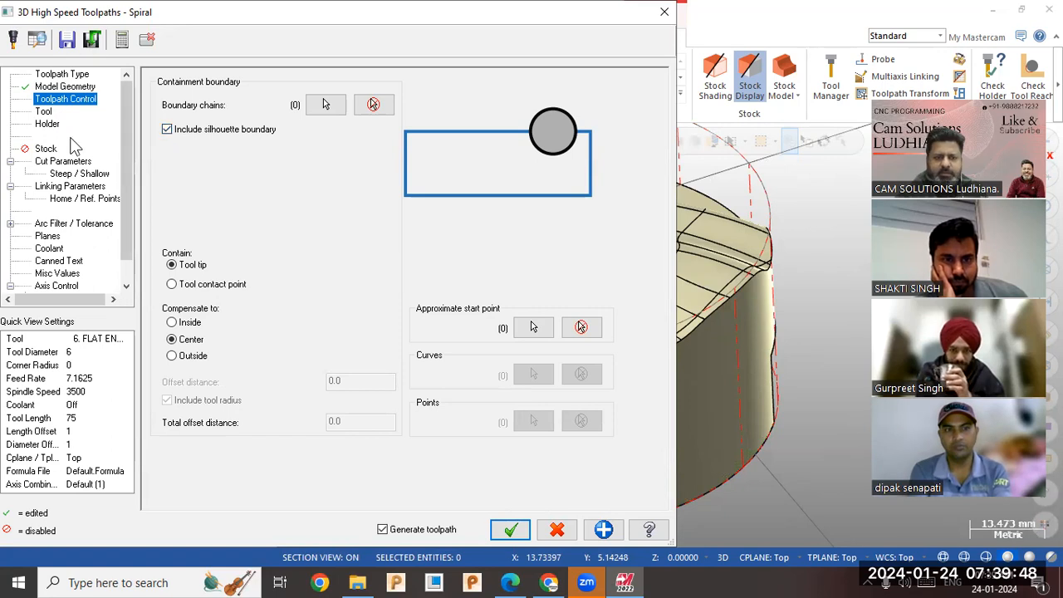
pyautogui.click(45, 113)
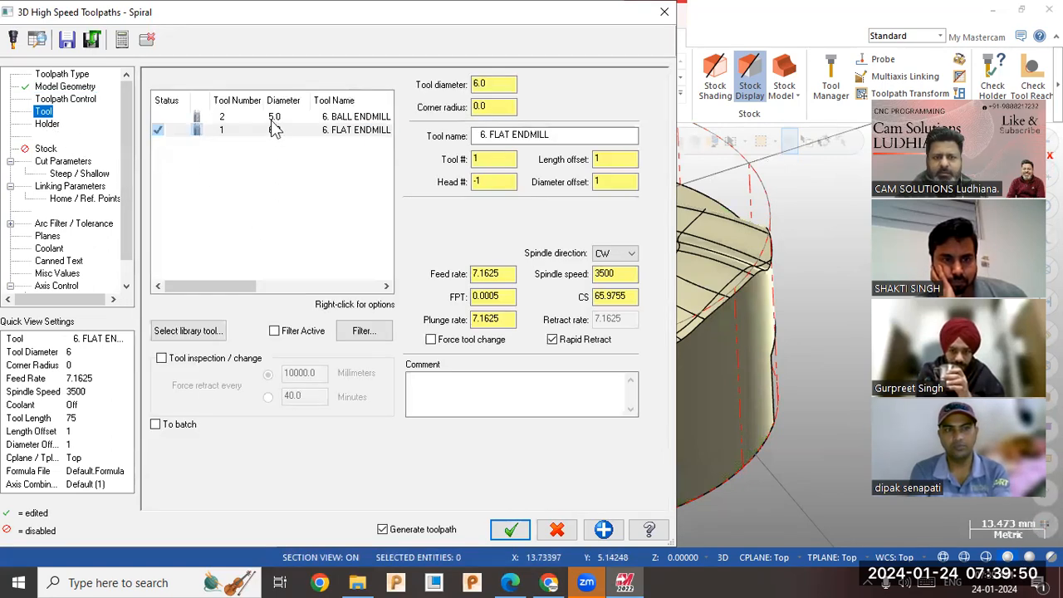
pyautogui.click(274, 117)
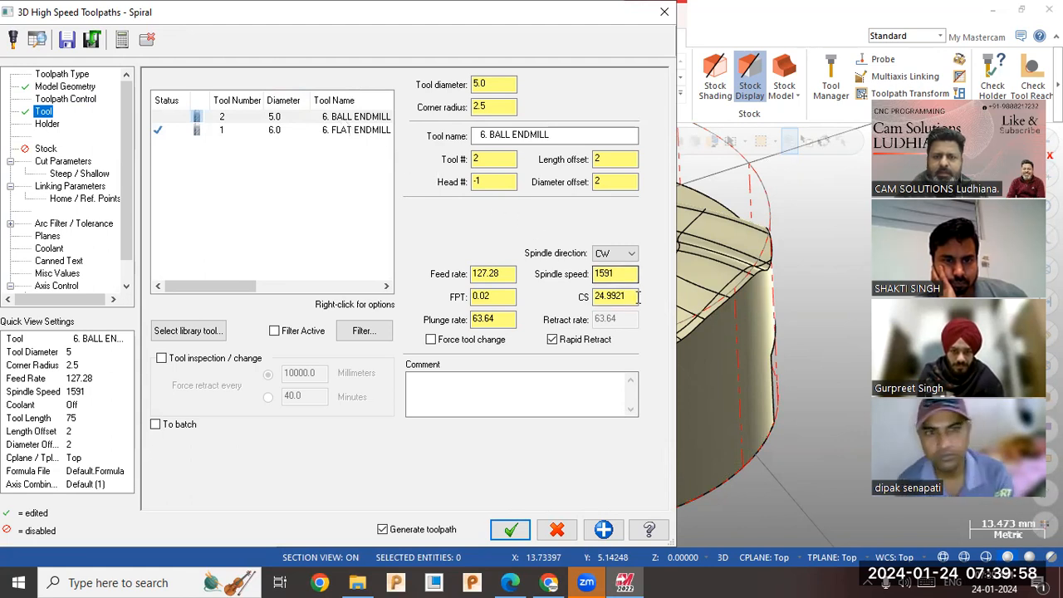
# Set the ball endmill's spindle speed to 5000 and its feed rate to 1500.
pyautogui.doubleClick(622, 274)
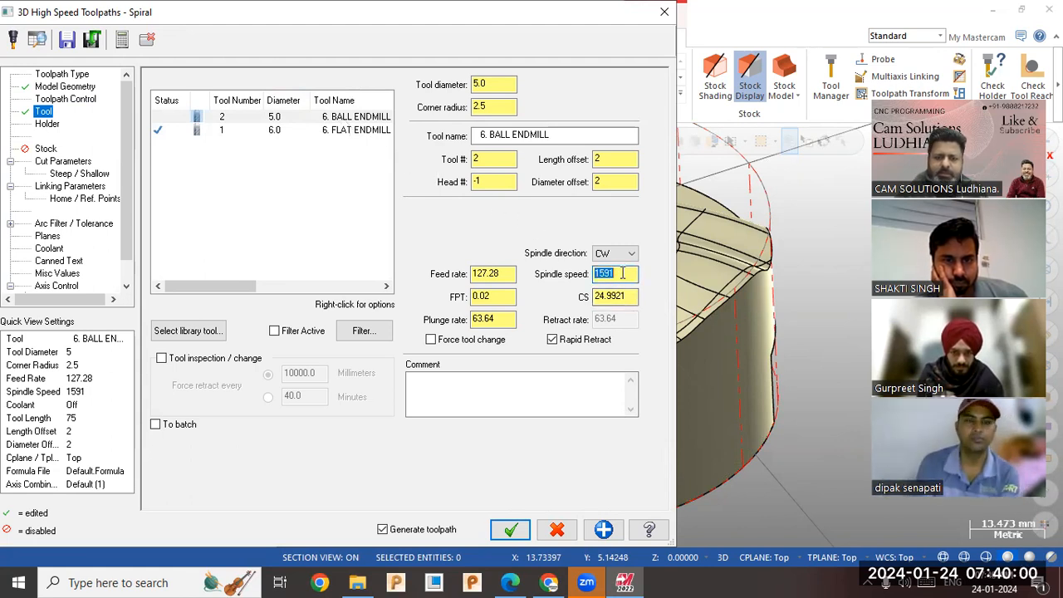
pyautogui.write('5000')
pyautogui.press('Return')
pyautogui.click(486, 273)
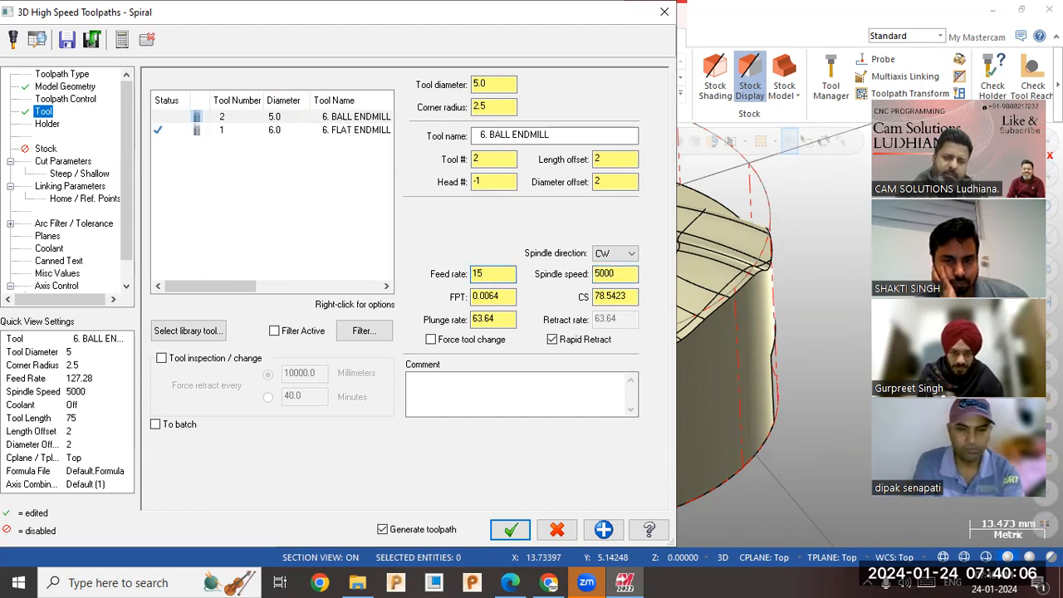
pyautogui.write('1500')
pyautogui.press('Return')
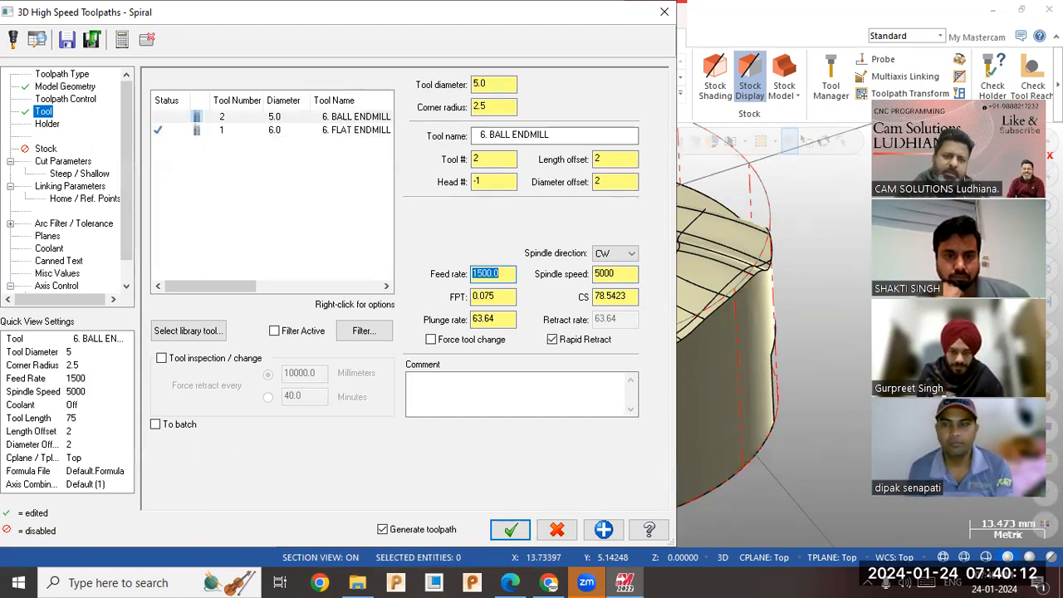
# Turn off the outer radius limit in the spiral's cut parameters, check its linking parameters, and generate the toolpath.
pyautogui.click(63, 165)
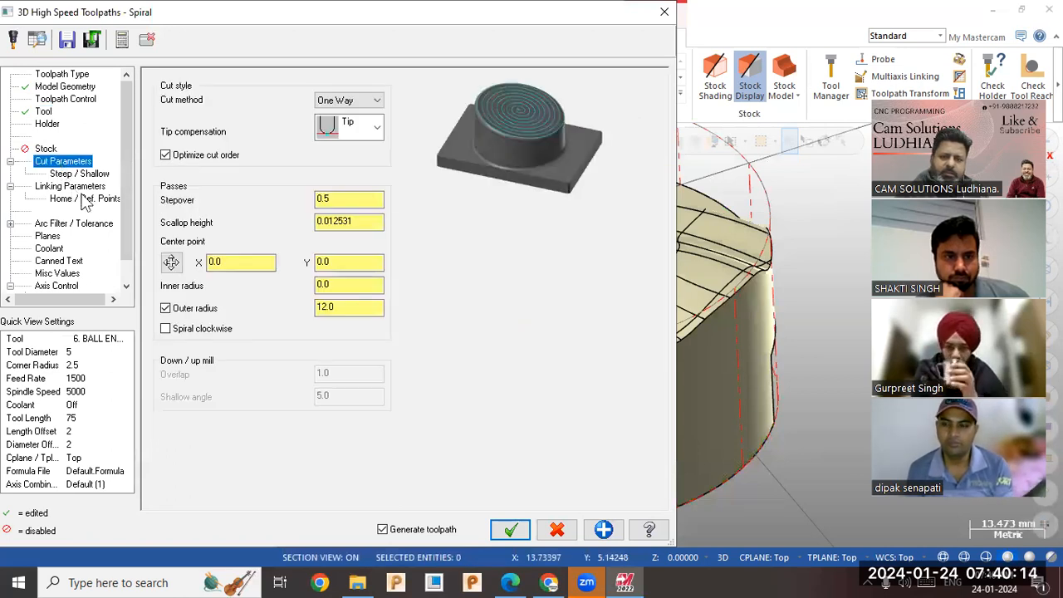
pyautogui.click(339, 200)
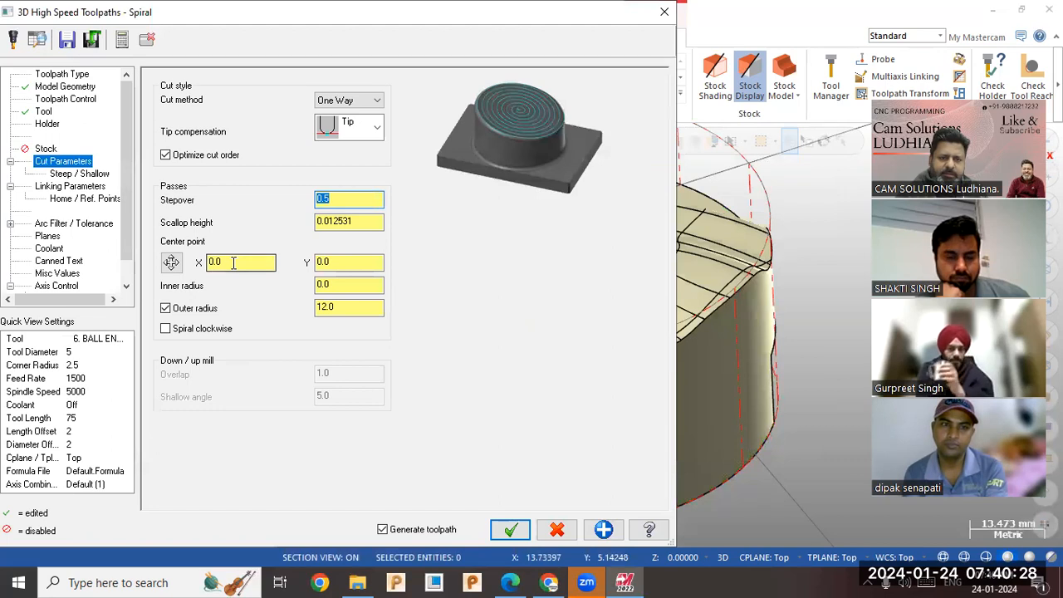
pyautogui.click(353, 262)
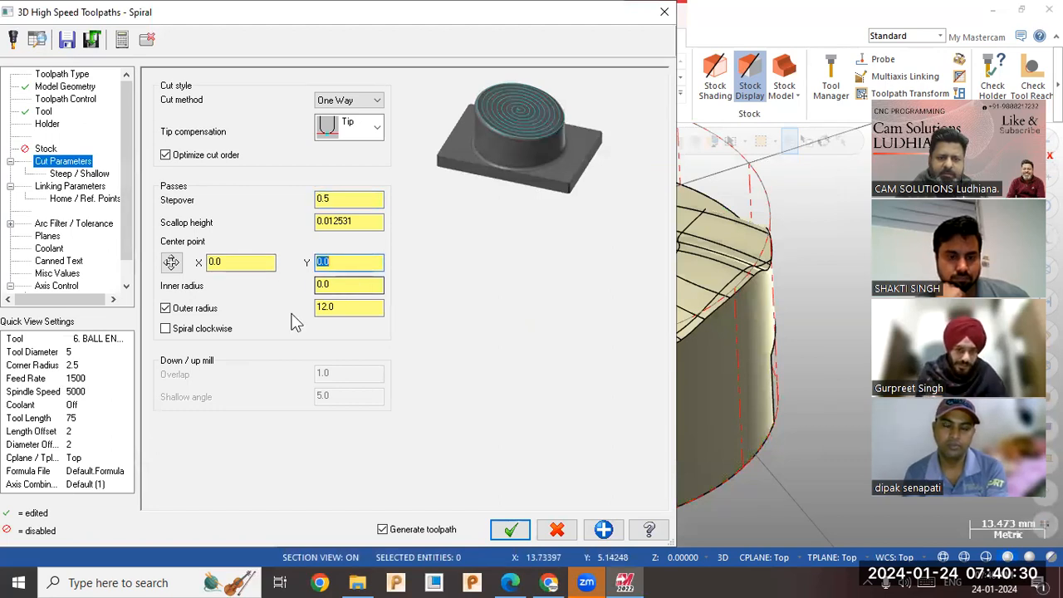
pyautogui.click(193, 312)
pyautogui.click(344, 285)
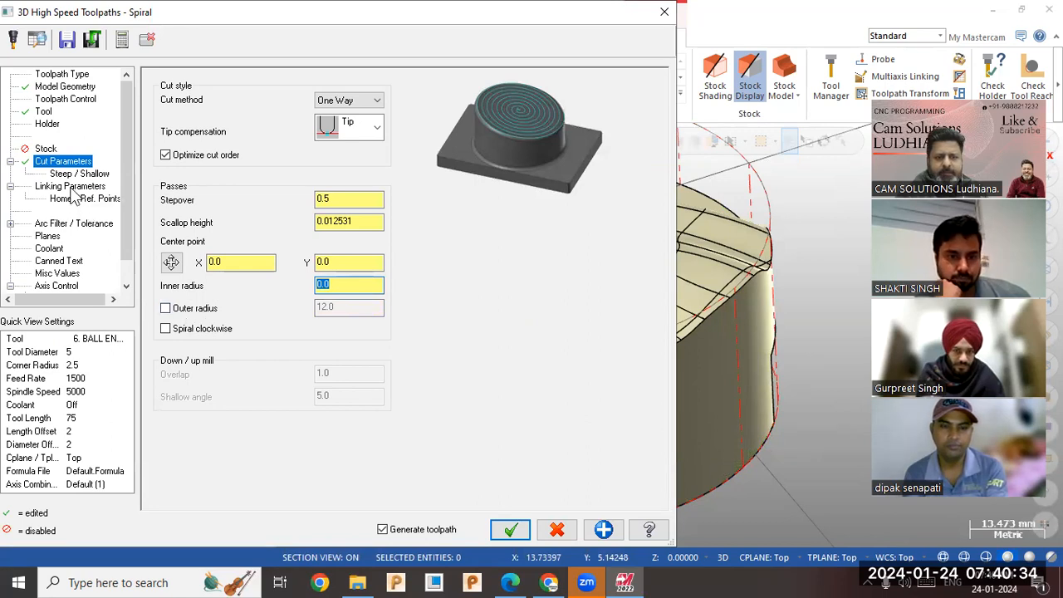
pyautogui.click(58, 102)
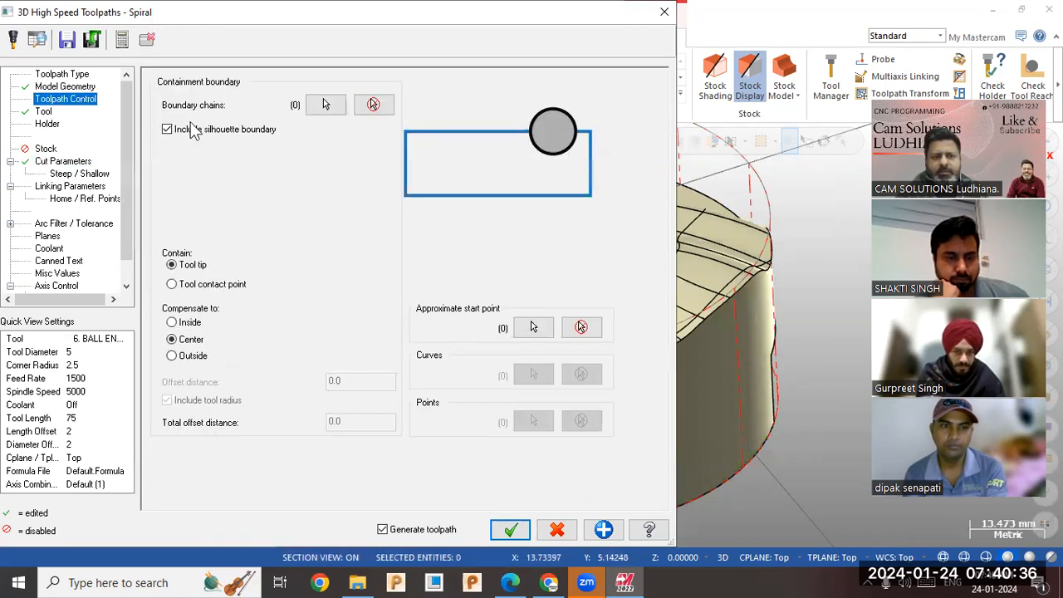
pyautogui.click(83, 162)
pyautogui.click(332, 286)
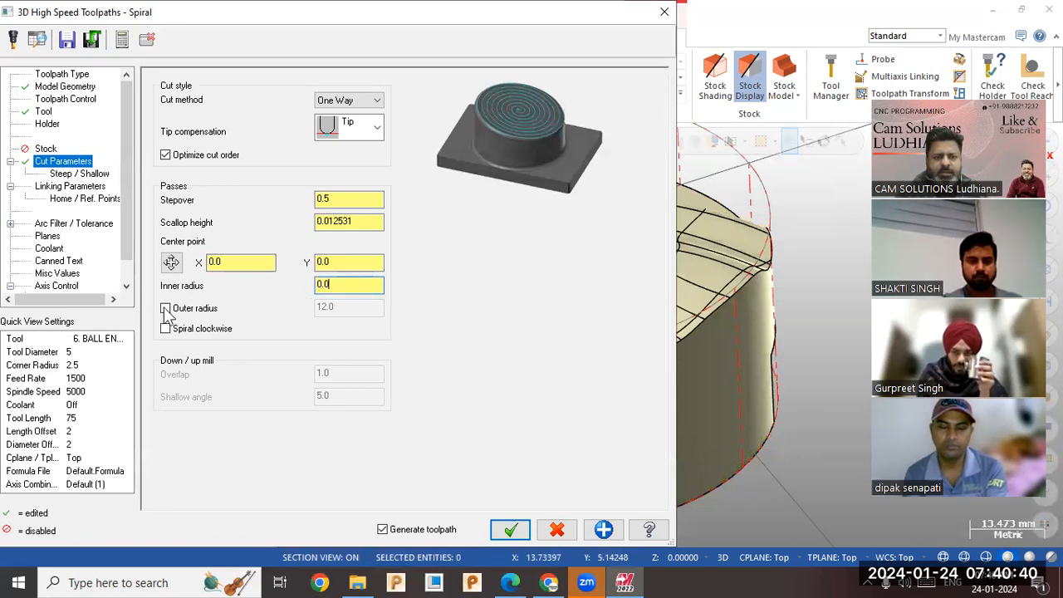
pyautogui.click(70, 186)
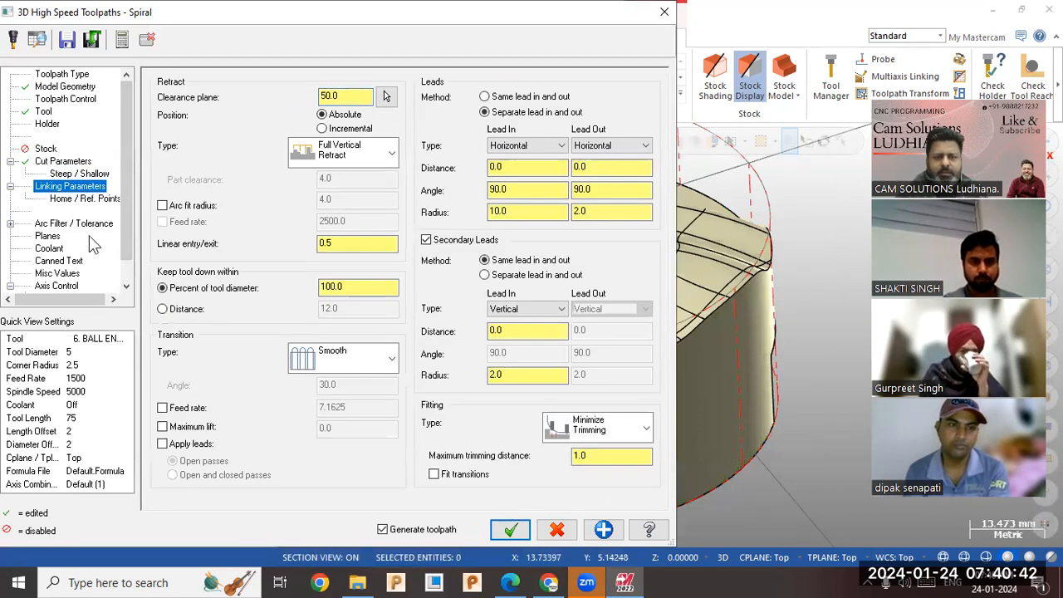
pyautogui.click(500, 530)
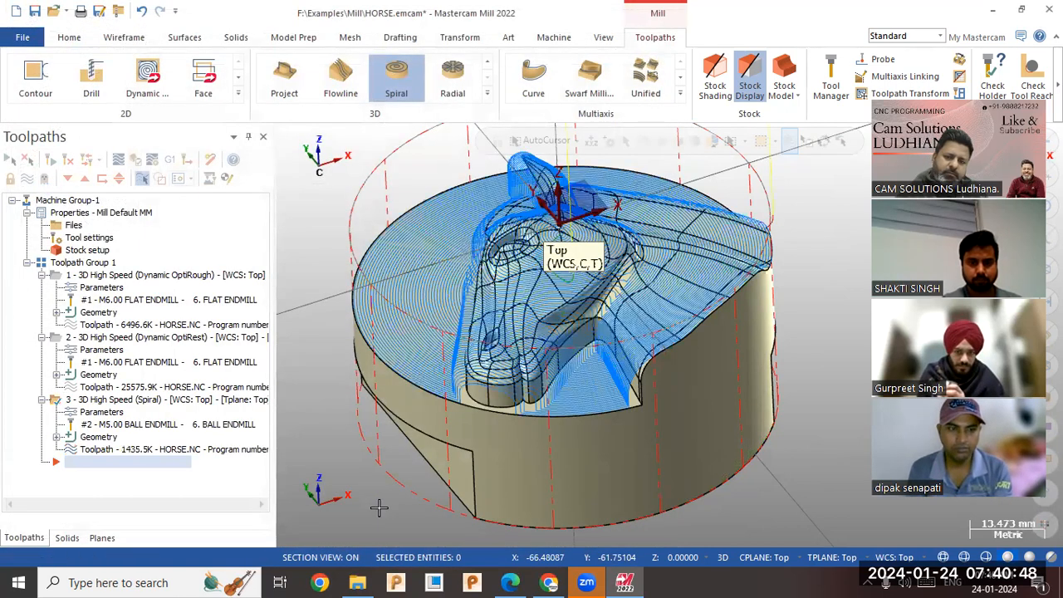
# Backplot the spiral toolpath to examine how the ball endmill moves over the horse head.
pyautogui.click(131, 456)
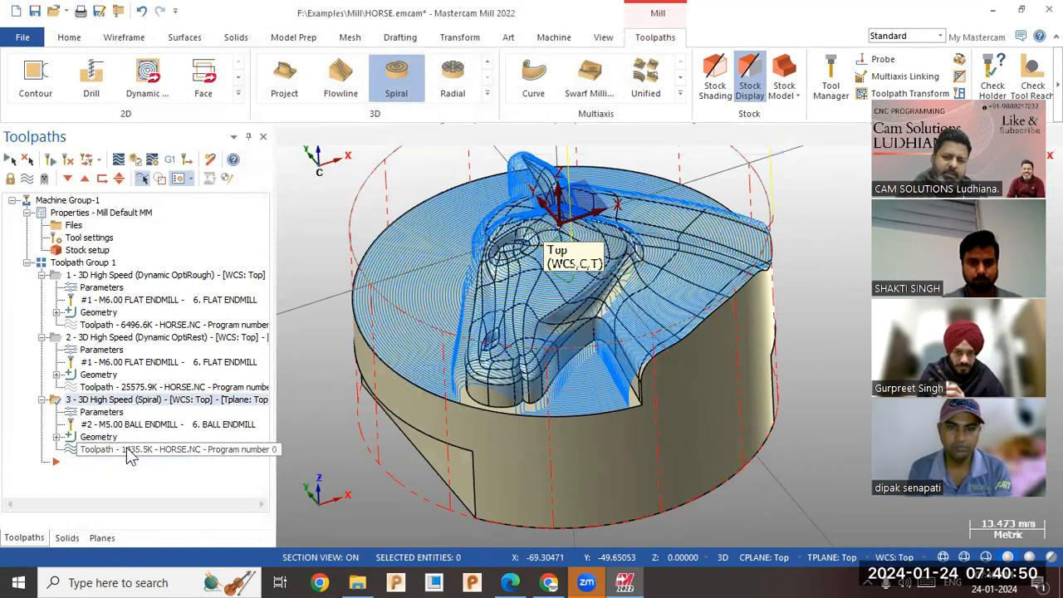
pyautogui.click(287, 139)
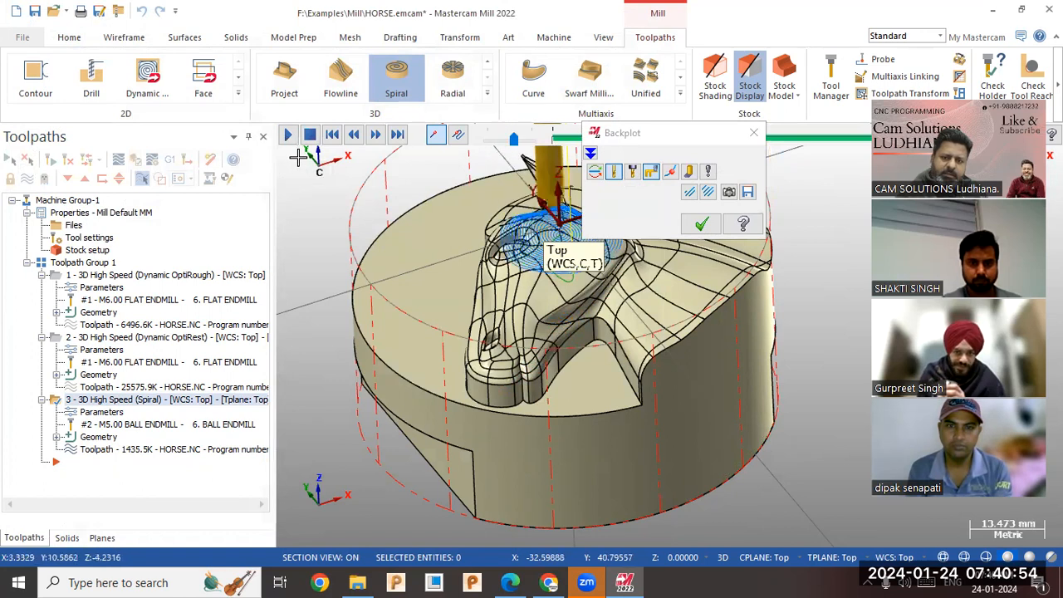
pyautogui.scroll(-3, 293, 306)
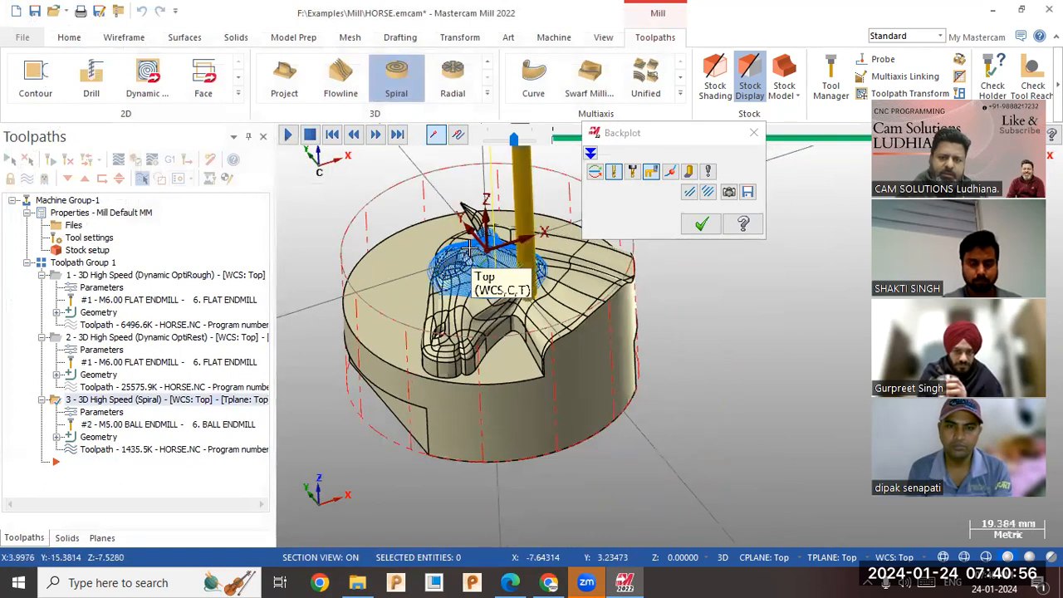
pyautogui.scroll(3, 469, 248)
pyautogui.moveTo(520, 219); pyautogui.dragTo(516, 256, button='middle')
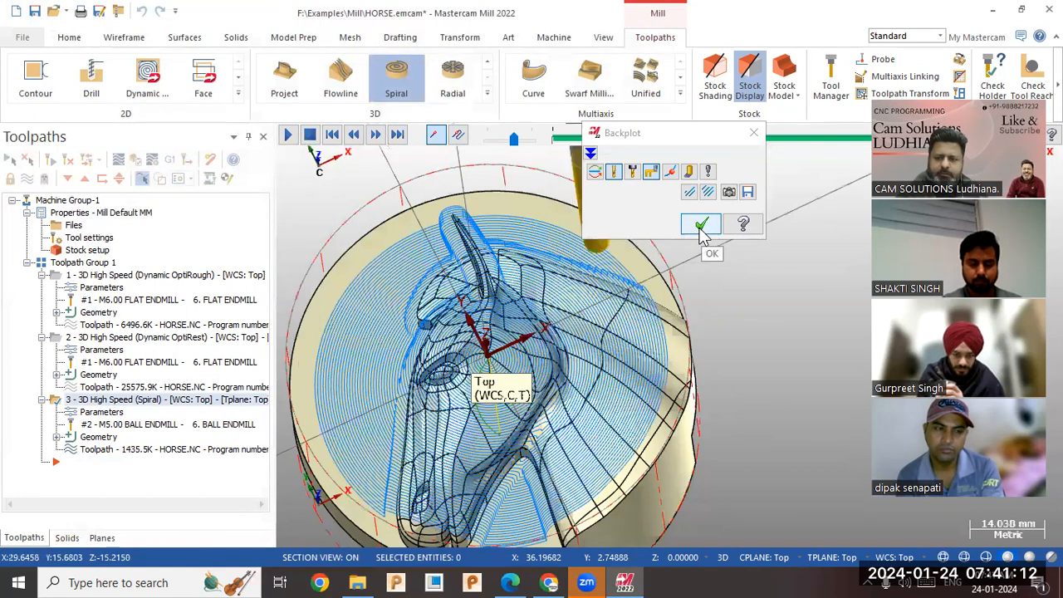
pyautogui.click(702, 226)
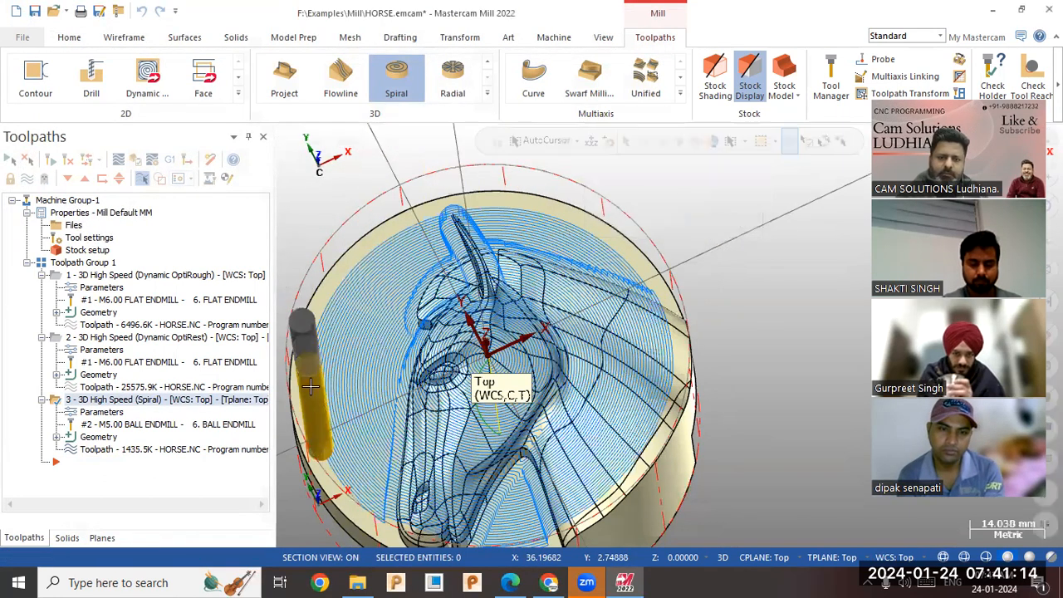
# Set the spiral toolpath's inner radius to 10 and regenerate it.
pyautogui.click(116, 413)
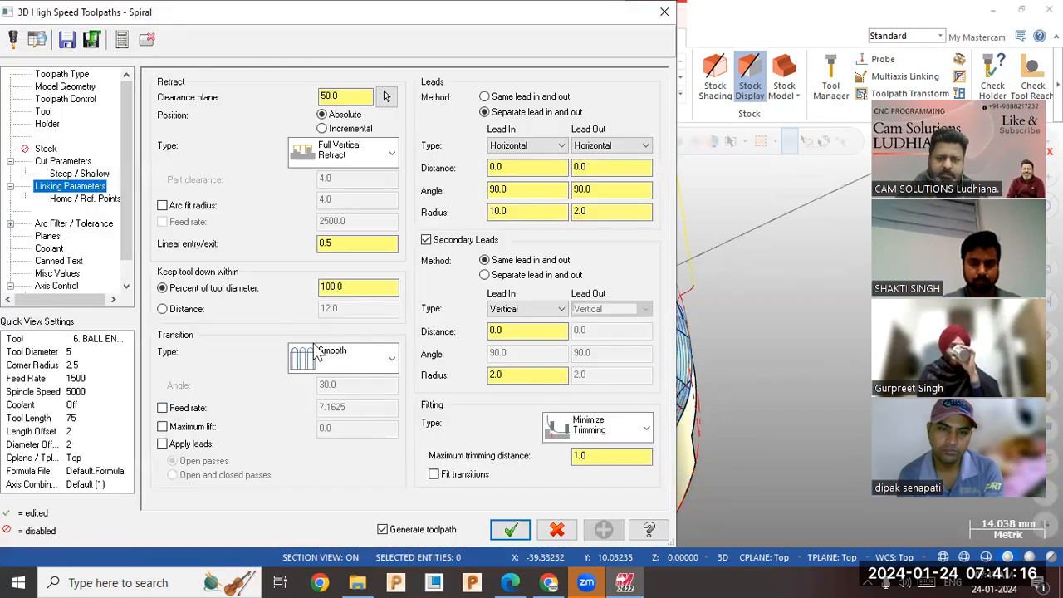
pyautogui.click(74, 161)
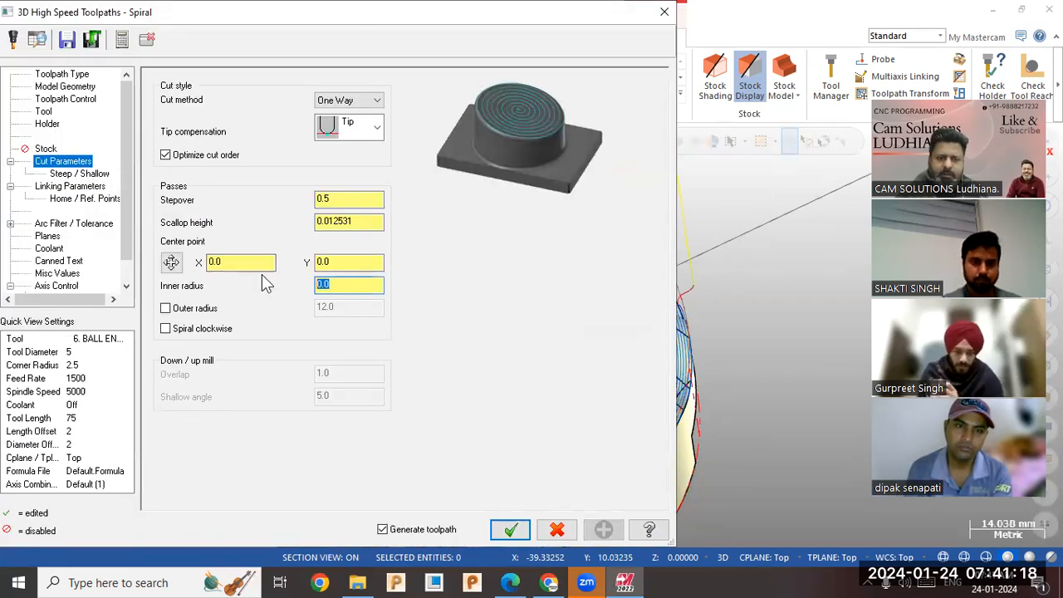
pyautogui.write('15')
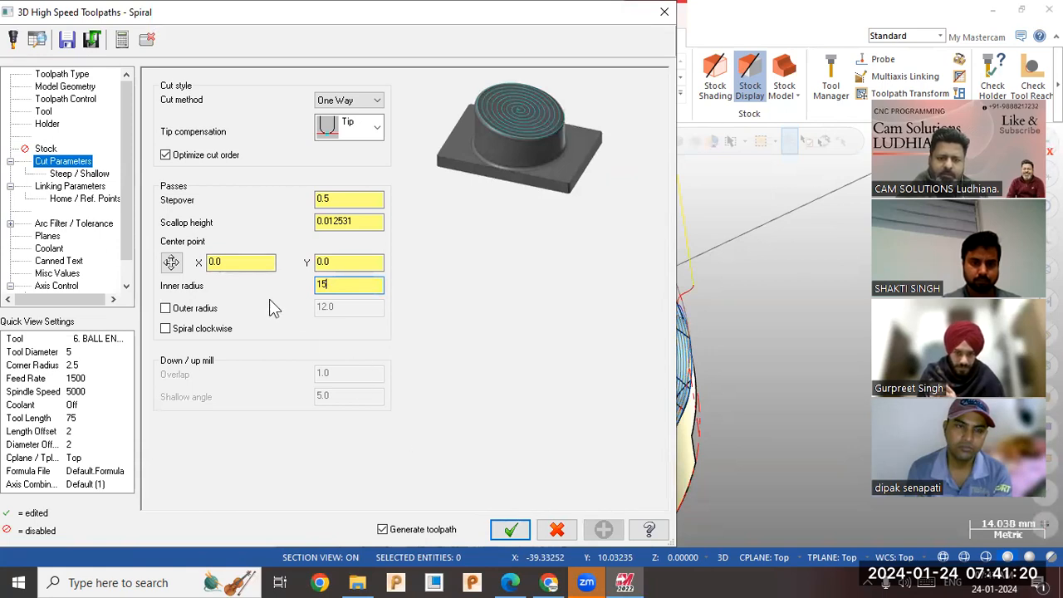
pyautogui.press('BackSpace')
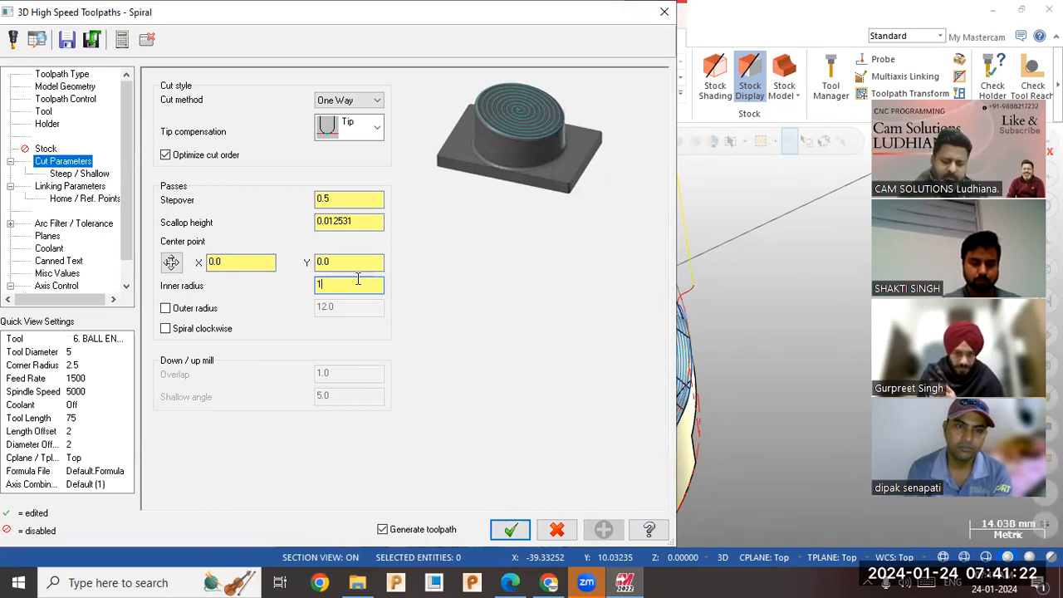
pyautogui.write('0')
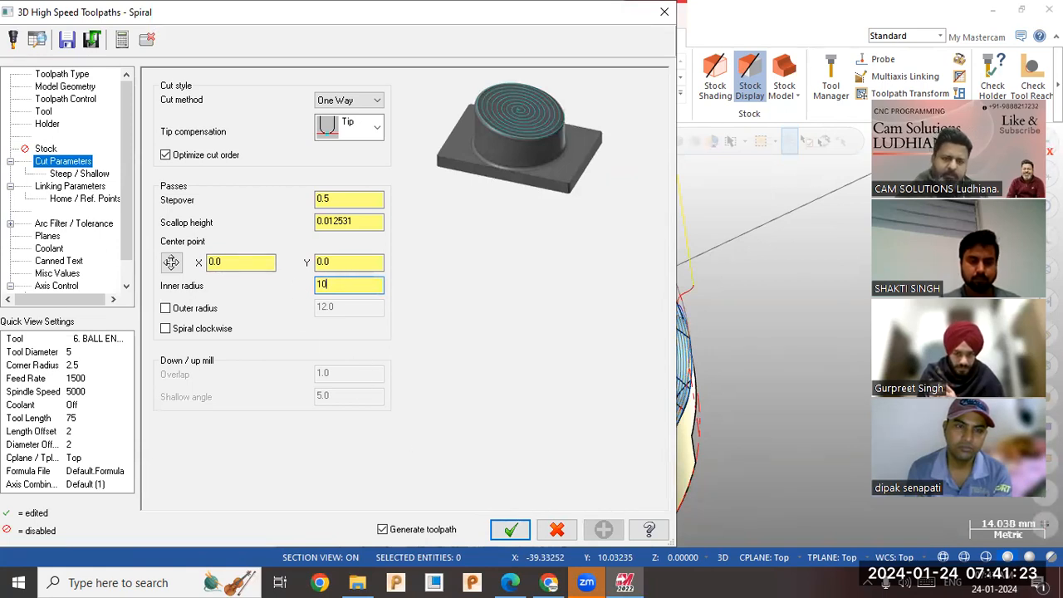
pyautogui.click(511, 529)
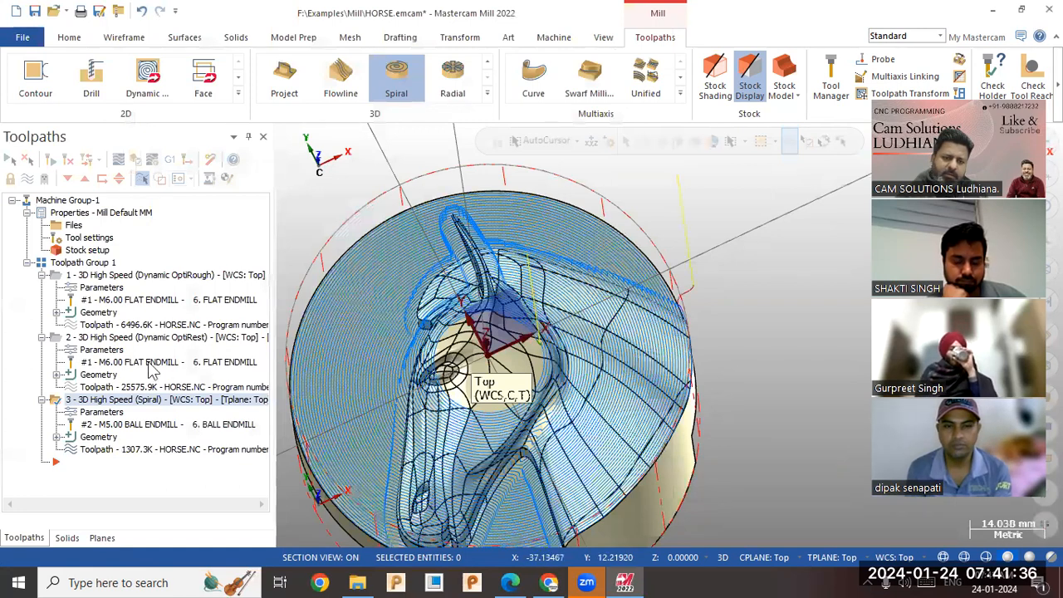
# Try a spiral center point of X -10, then an inner radius of 5, regenerating the toolpath after each change.
pyautogui.click(113, 413)
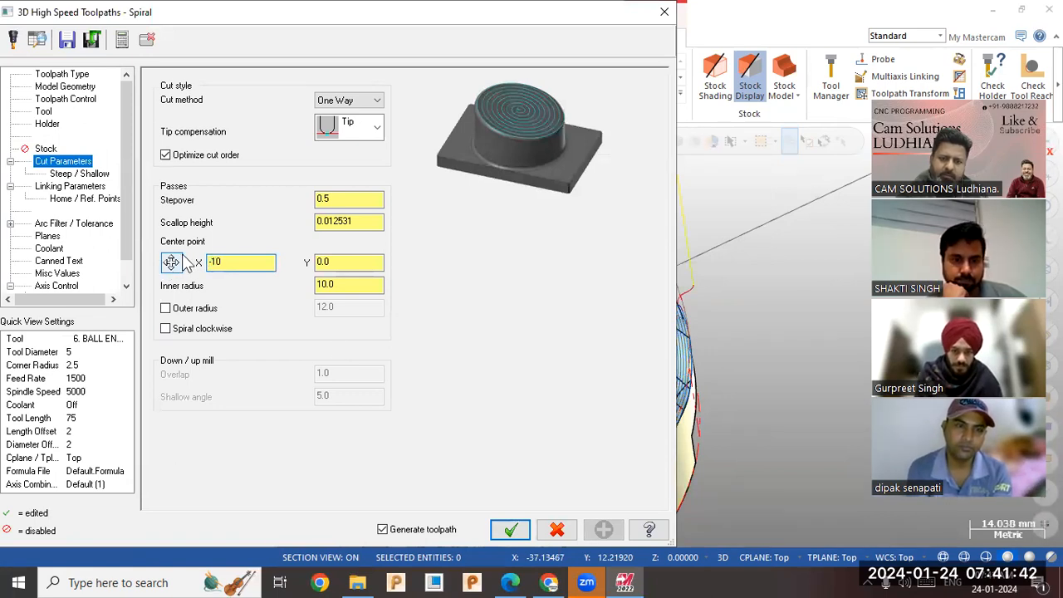
pyautogui.click(509, 529)
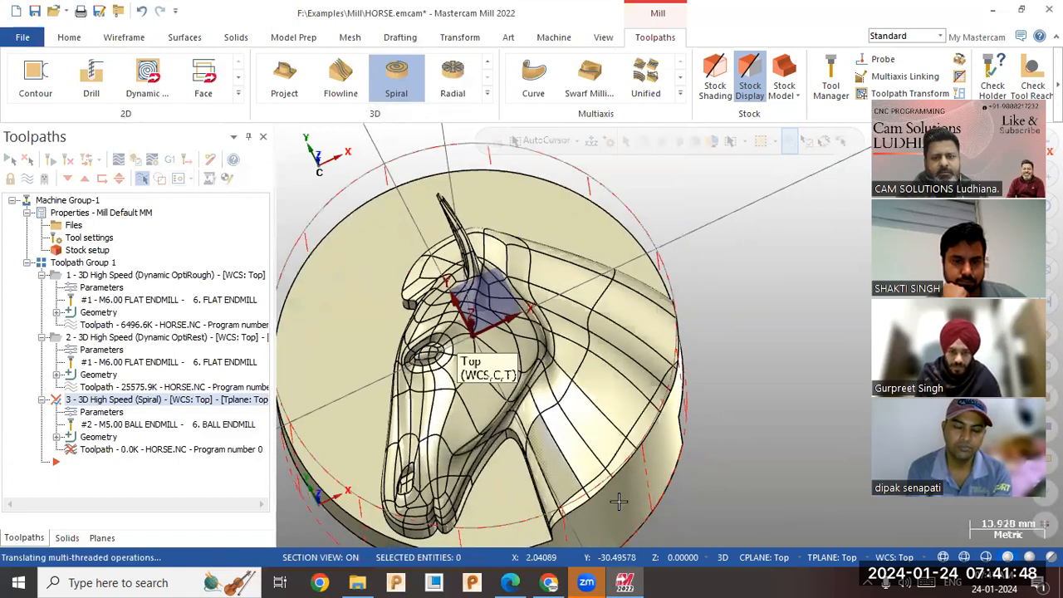
pyautogui.moveTo(638, 469); pyautogui.dragTo(426, 387, button='middle')
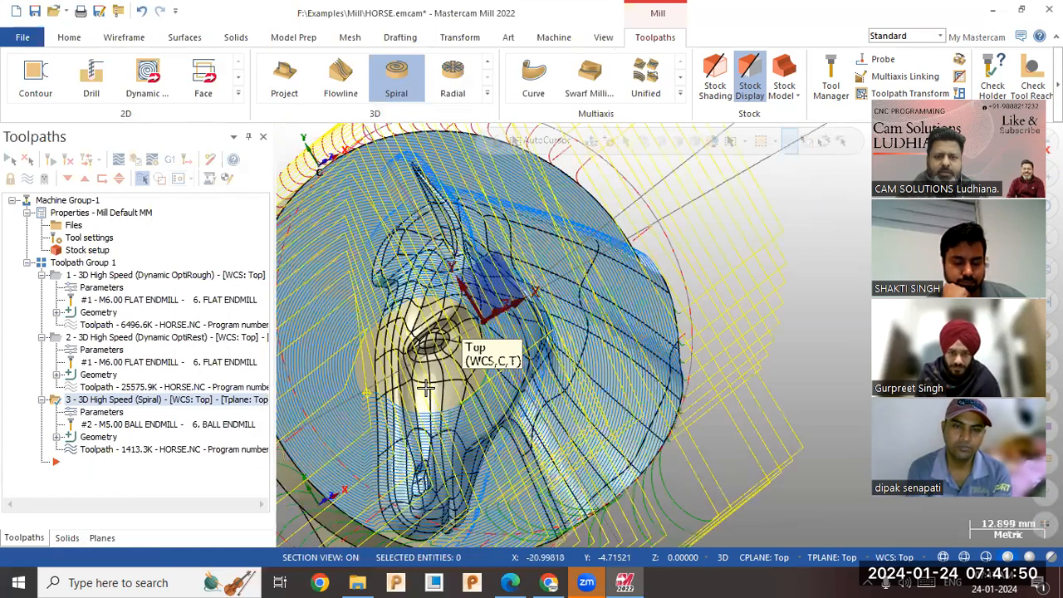
pyautogui.moveTo(430, 315); pyautogui.dragTo(452, 337, button='middle')
pyautogui.click(103, 413)
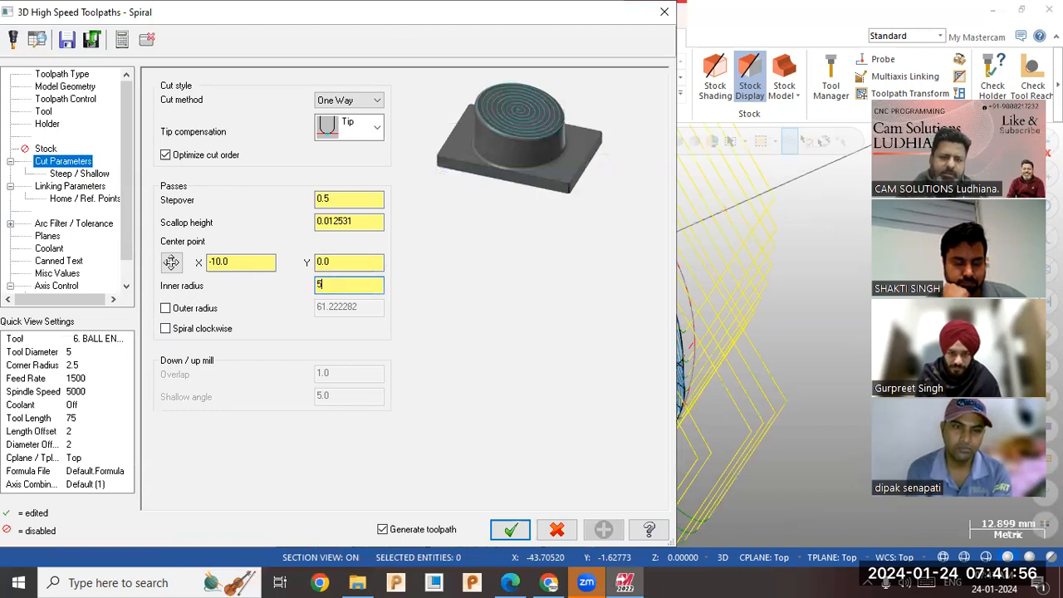
pyautogui.click(508, 532)
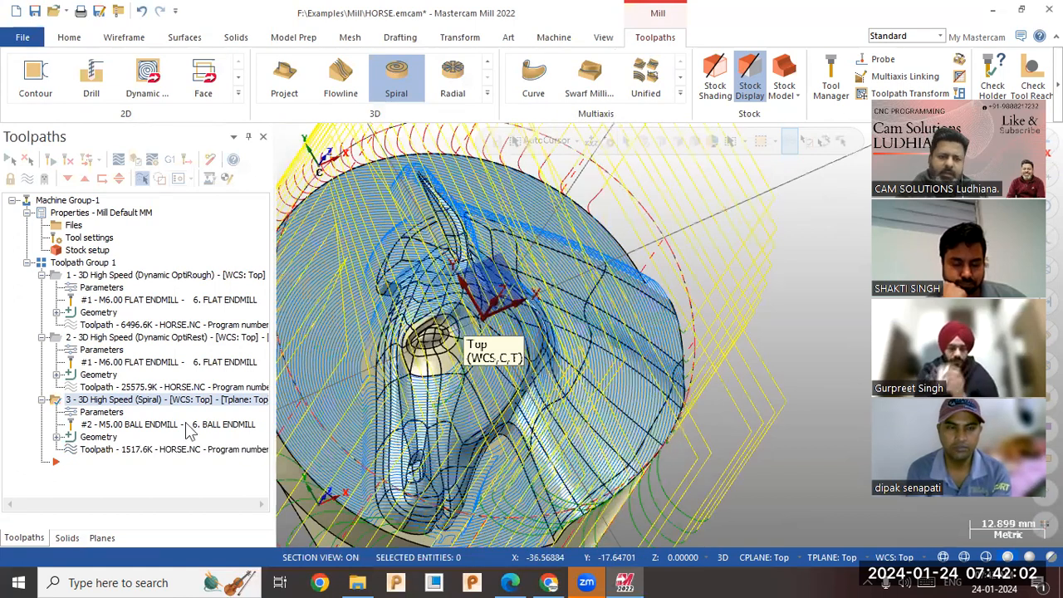
# Limit the spiral toolpath to an outer radius of 25, regenerate it, and inspect its coverage.
pyautogui.click(82, 417)
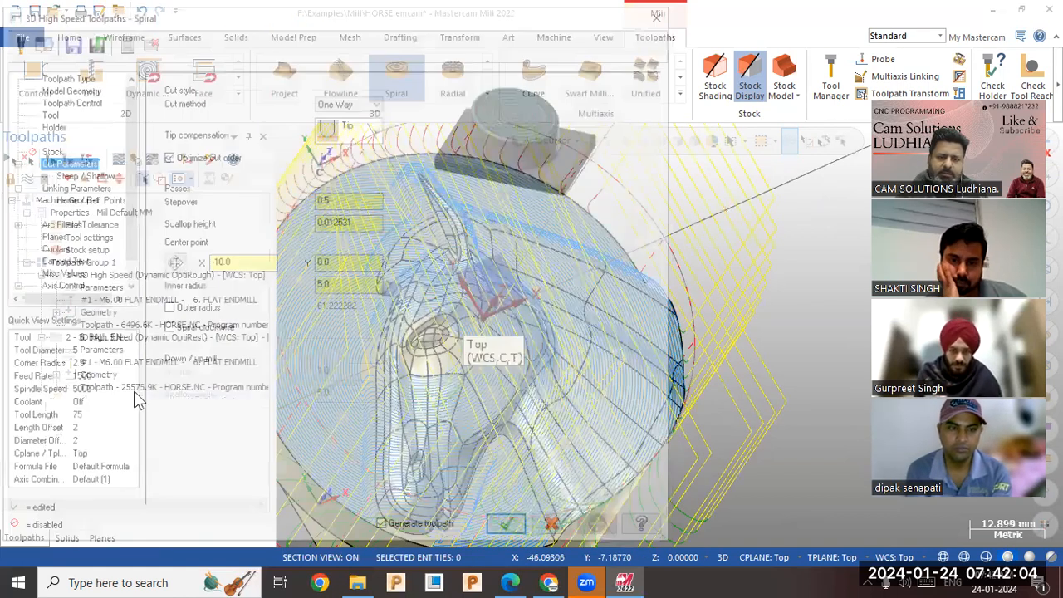
pyautogui.click(199, 308)
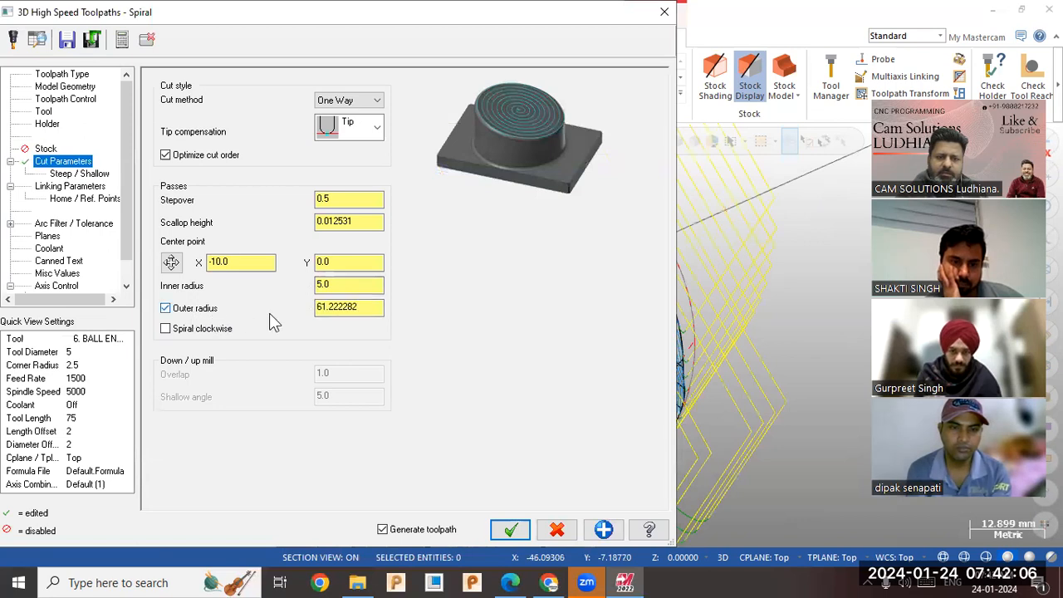
pyautogui.doubleClick(318, 310)
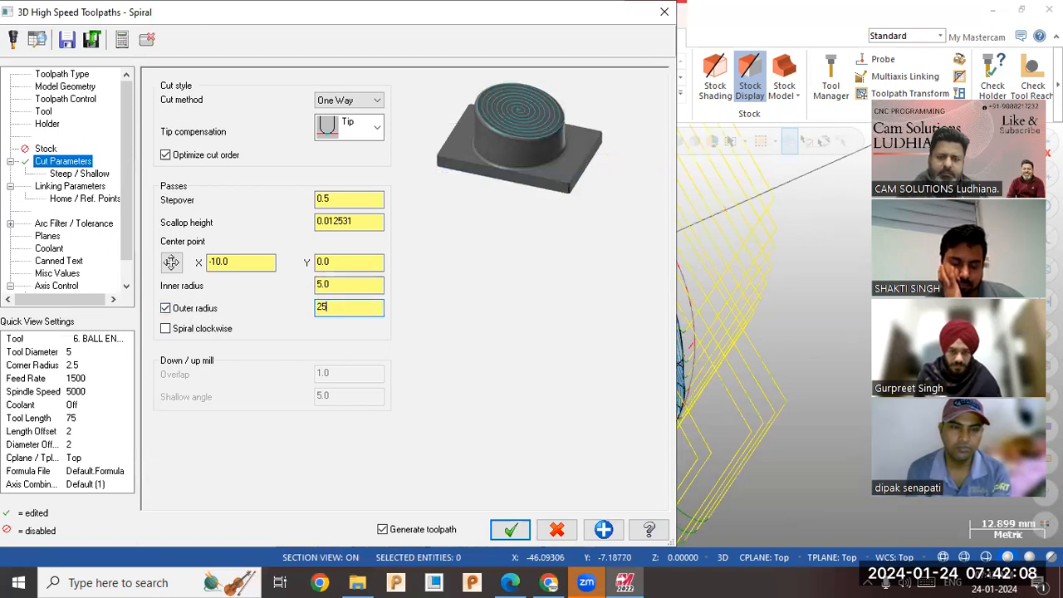
pyautogui.write('25')
pyautogui.click(510, 529)
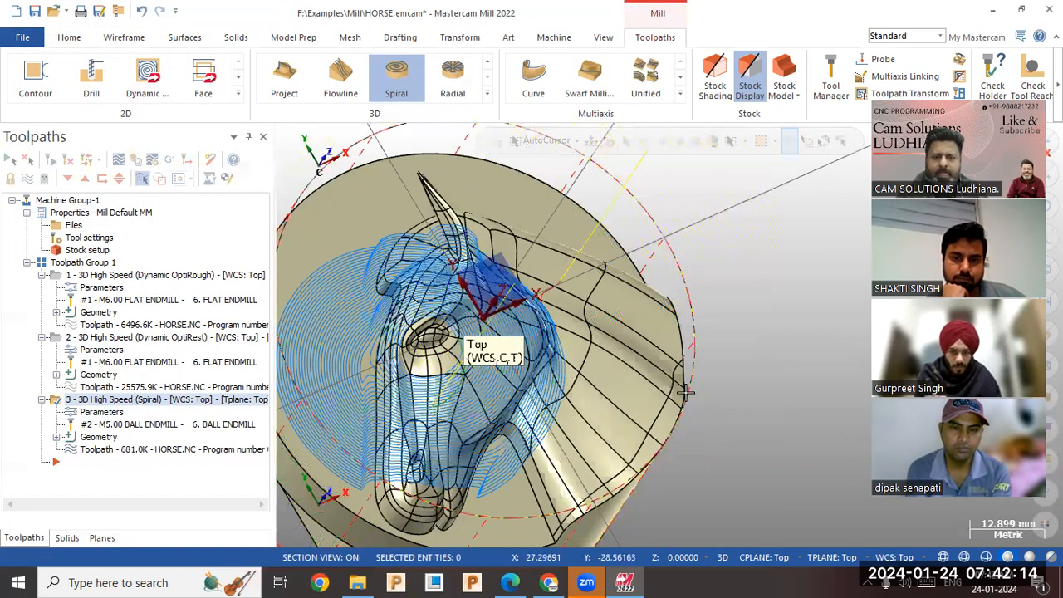
pyautogui.scroll(-2, 663, 384)
pyautogui.moveTo(582, 398); pyautogui.dragTo(440, 421, button='middle')
# Set the spiral's center point X to 0 and inner radius to 0, regenerate the toolpath, and inspect it over the model.
pyautogui.click(109, 412)
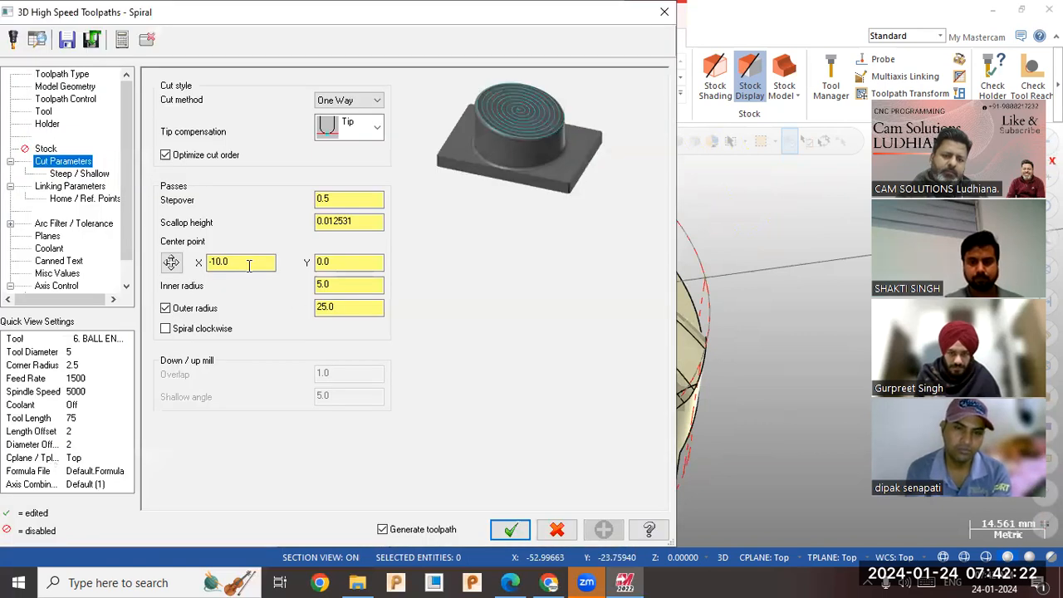
pyautogui.moveTo(248, 265); pyautogui.dragTo(93, 264)
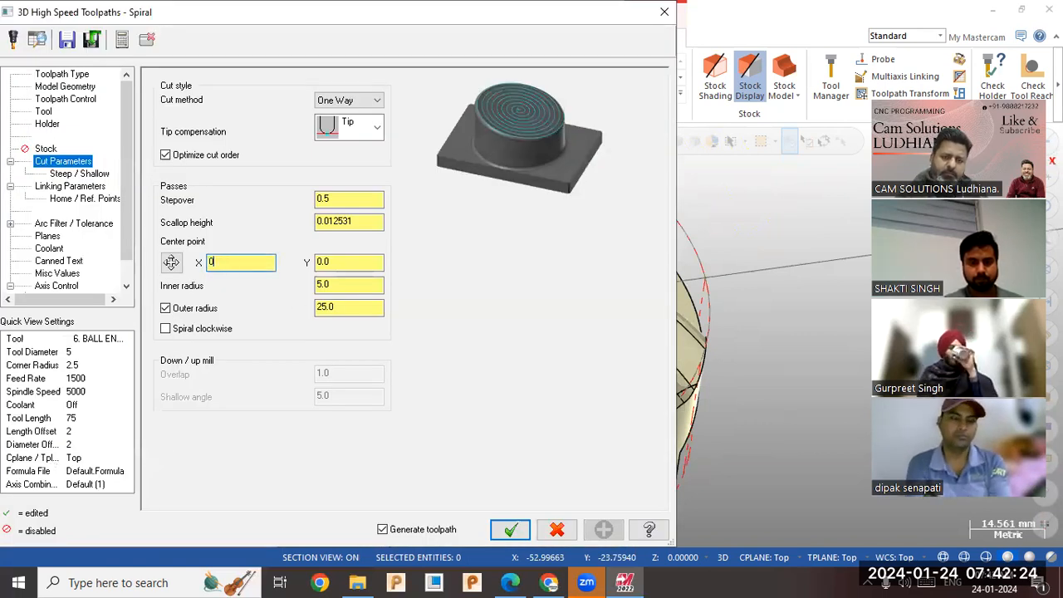
pyautogui.moveTo(345, 285); pyautogui.dragTo(255, 284)
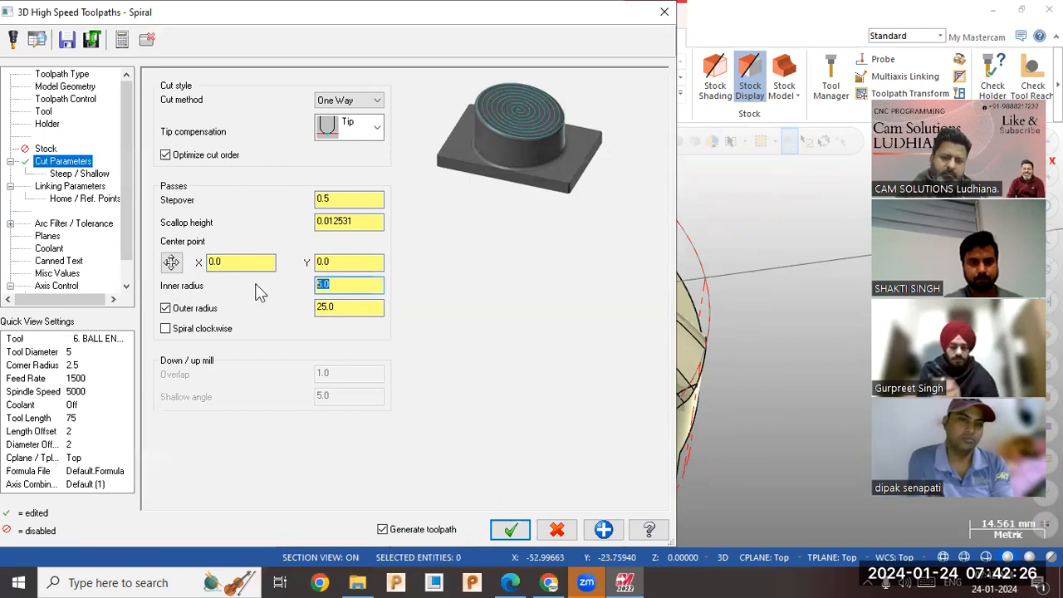
pyautogui.write('0')
pyautogui.click(510, 530)
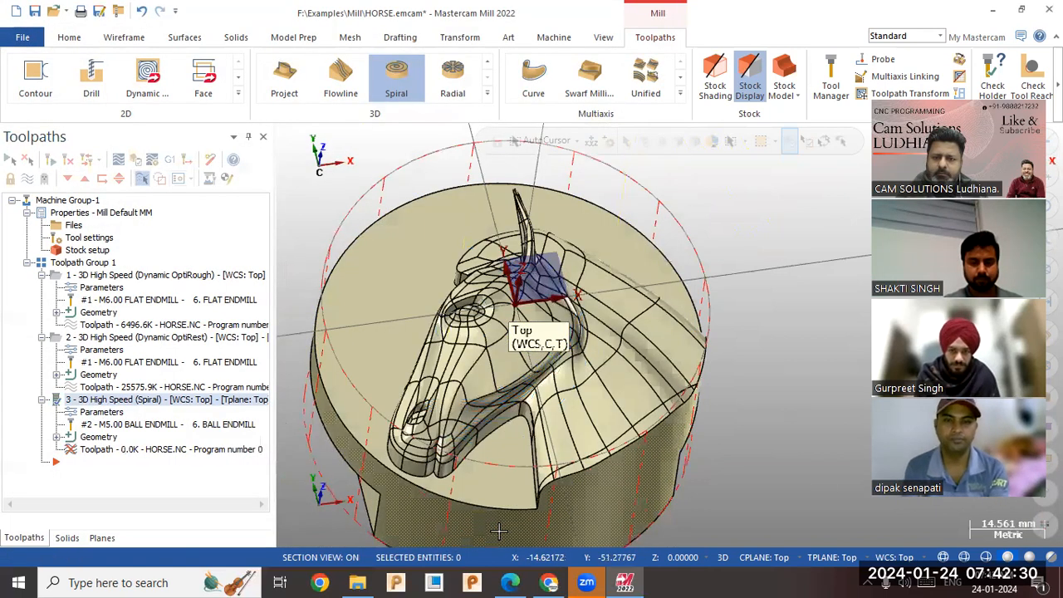
pyautogui.moveTo(388, 350); pyautogui.dragTo(548, 340, button='middle')
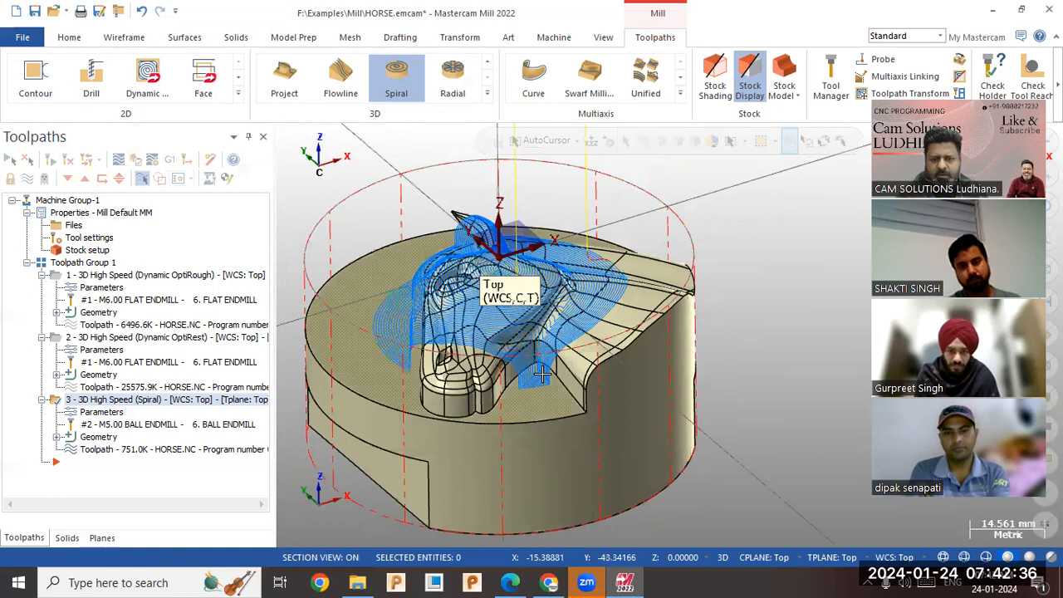
pyautogui.moveTo(403, 358); pyautogui.dragTo(390, 386, button='middle')
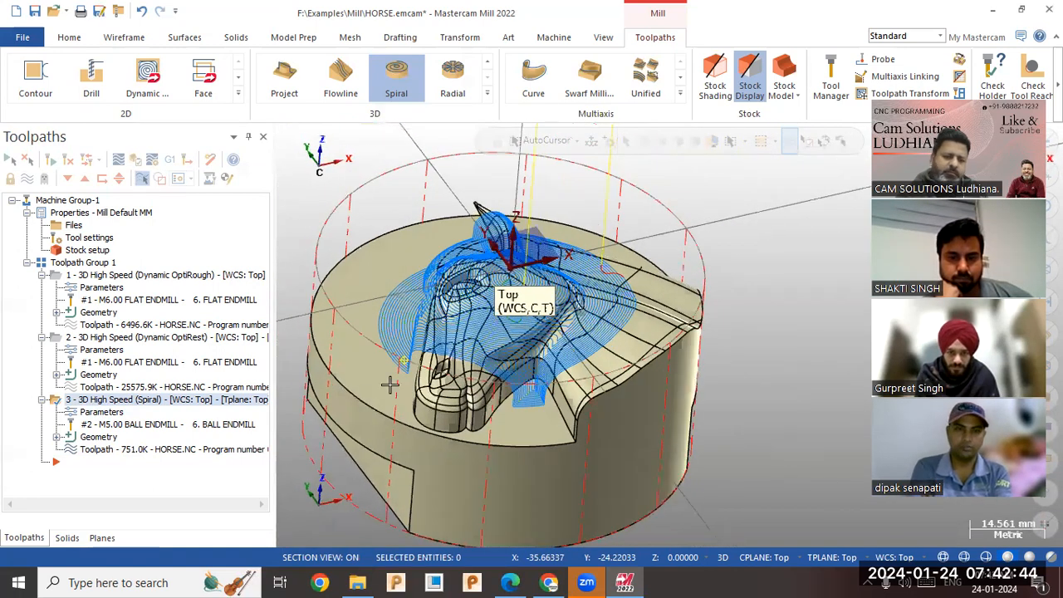
# Examine the spiral toolpath's coverage around the horse's head, jaw and neck from several close viewpoints.
pyautogui.rightClick(175, 405)
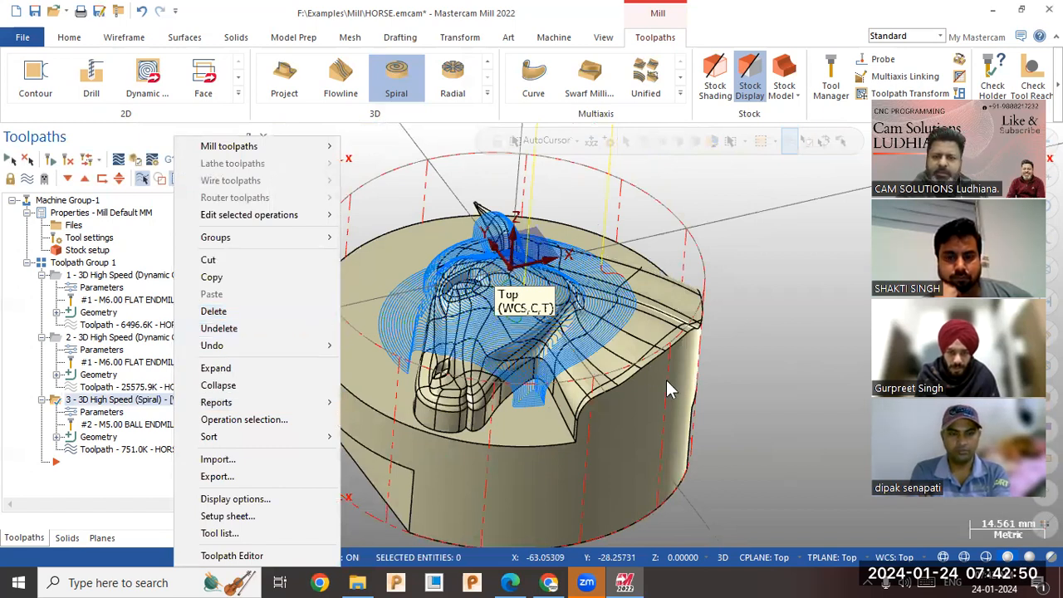
pyautogui.click(792, 500)
pyautogui.scroll(-2, 788, 490)
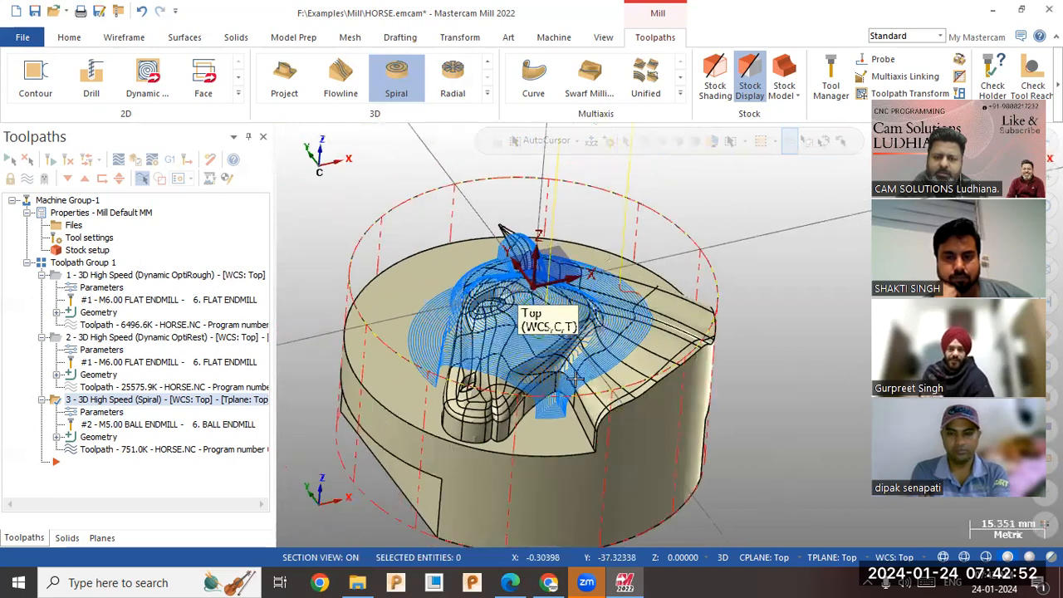
pyautogui.scroll(3, 565, 383)
pyautogui.scroll(3, 563, 383)
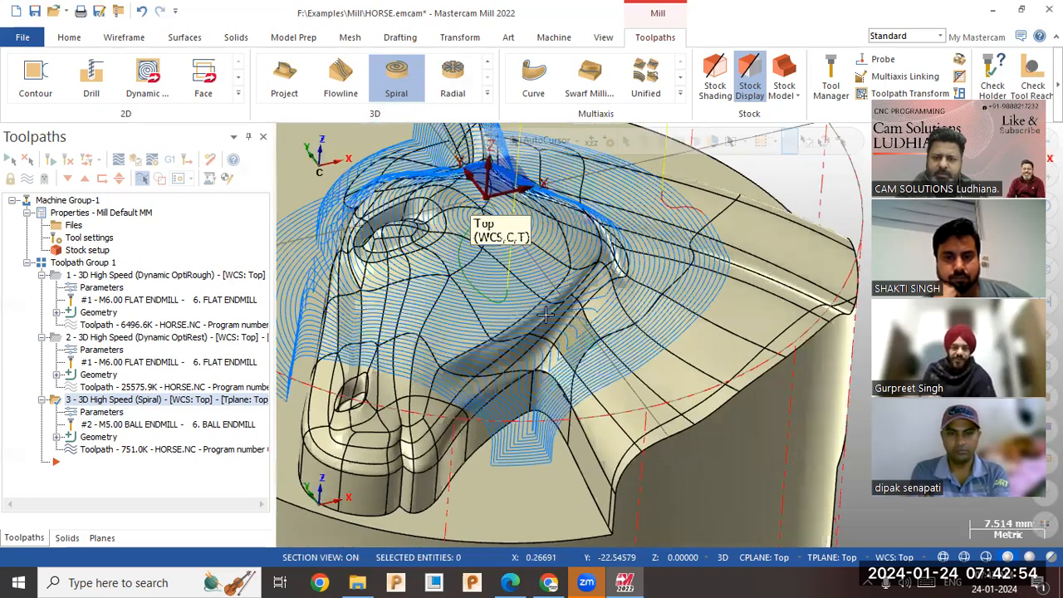
pyautogui.scroll(3, 478, 334)
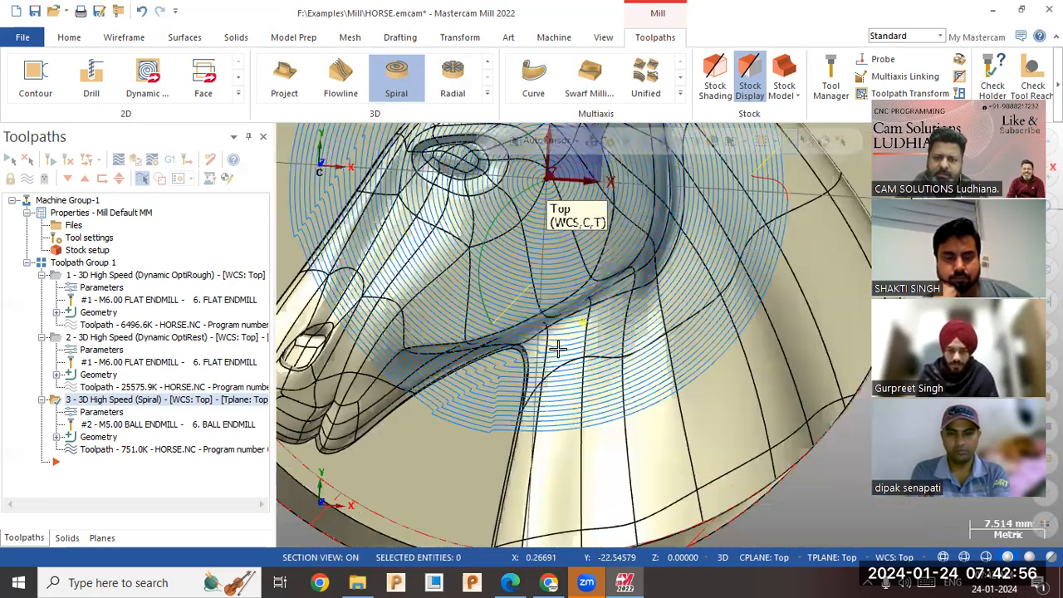
pyautogui.moveTo(612, 321); pyautogui.dragTo(548, 330, button='middle')
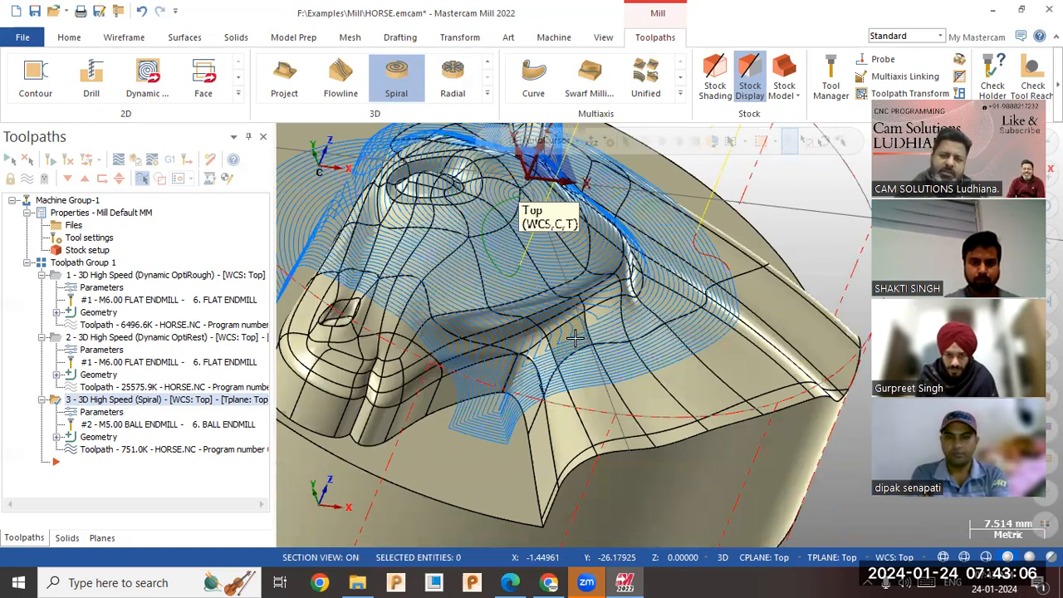
pyautogui.moveTo(576, 337); pyautogui.dragTo(374, 407, button='middle')
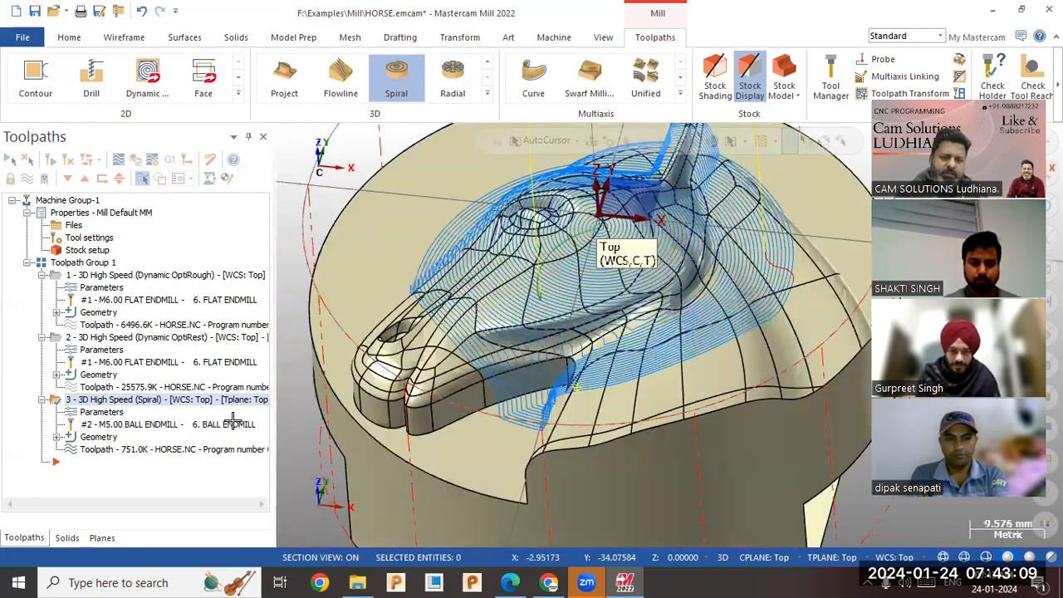
# Remove the outer radius limit from the spiral toolpath, regenerate it, and inspect its coverage over the whole model.
pyautogui.click(110, 414)
pyautogui.click(198, 309)
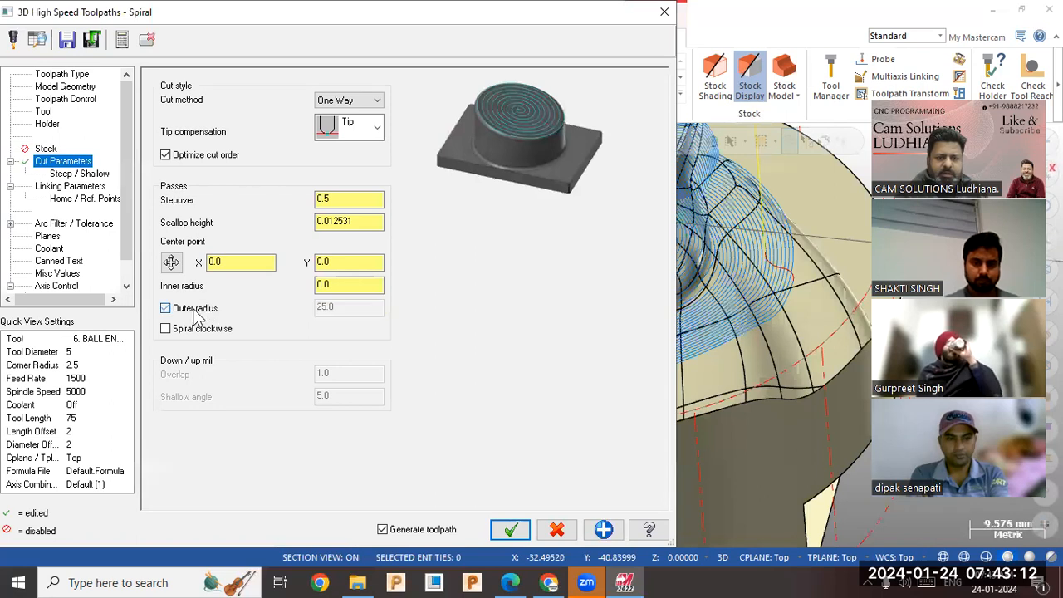
pyautogui.click(507, 530)
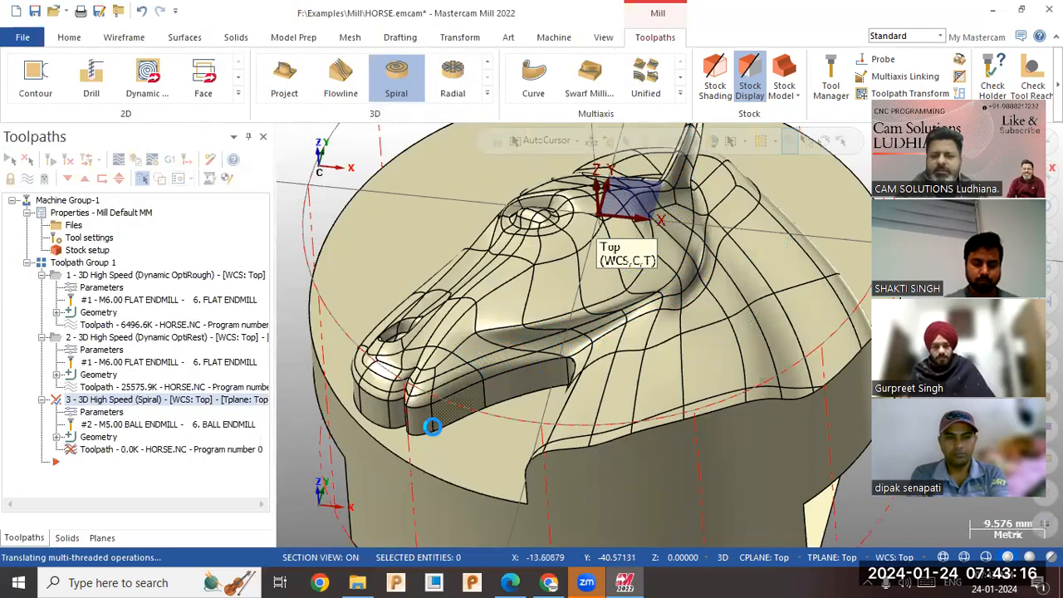
pyautogui.scroll(-1, 415, 444)
pyautogui.scroll(-1, 420, 465)
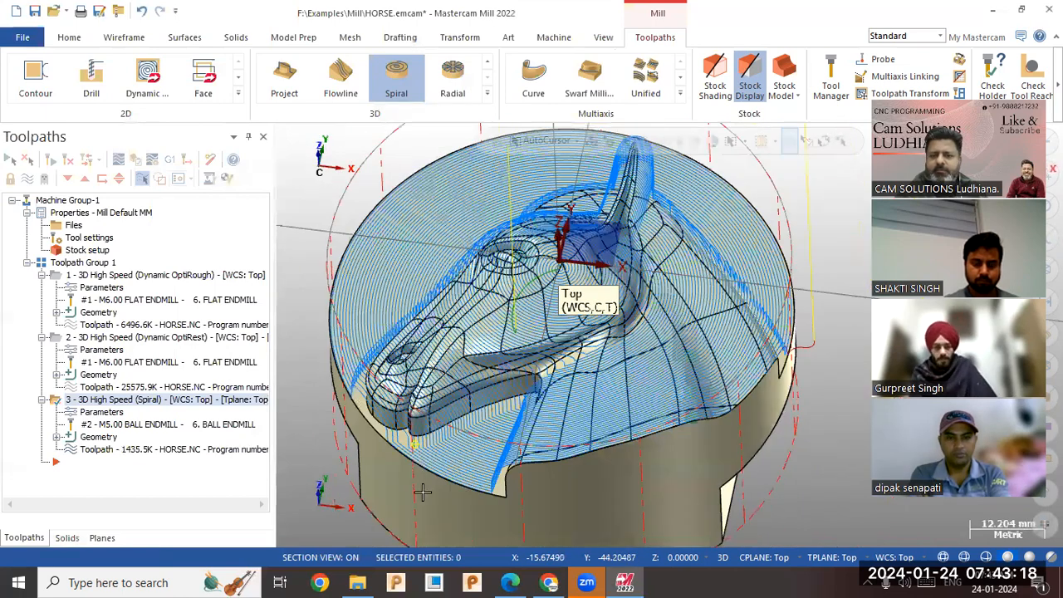
pyautogui.moveTo(413, 465); pyautogui.dragTo(485, 430, button='middle')
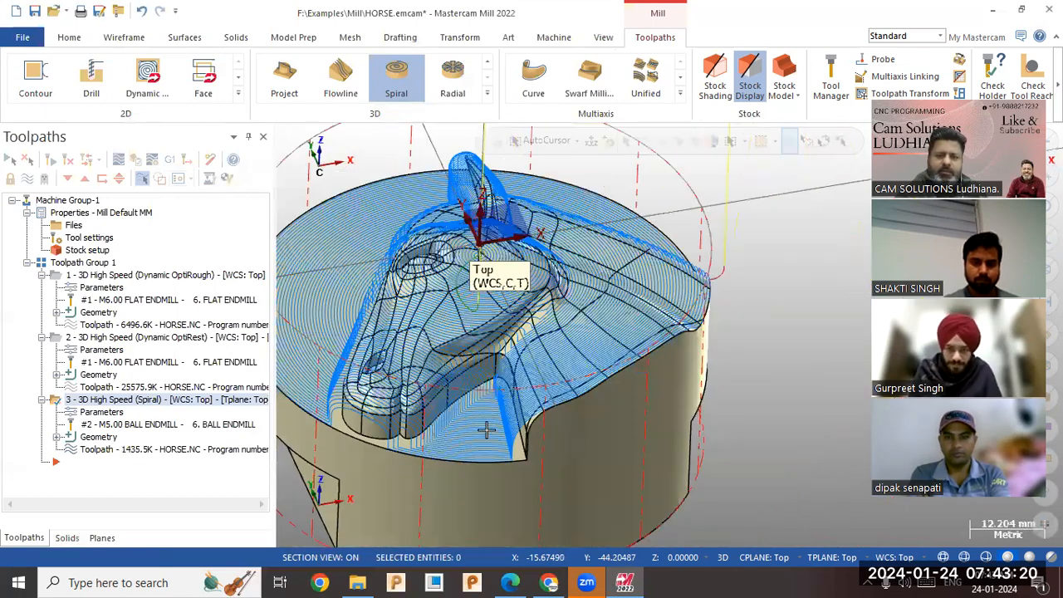
pyautogui.click(83, 263)
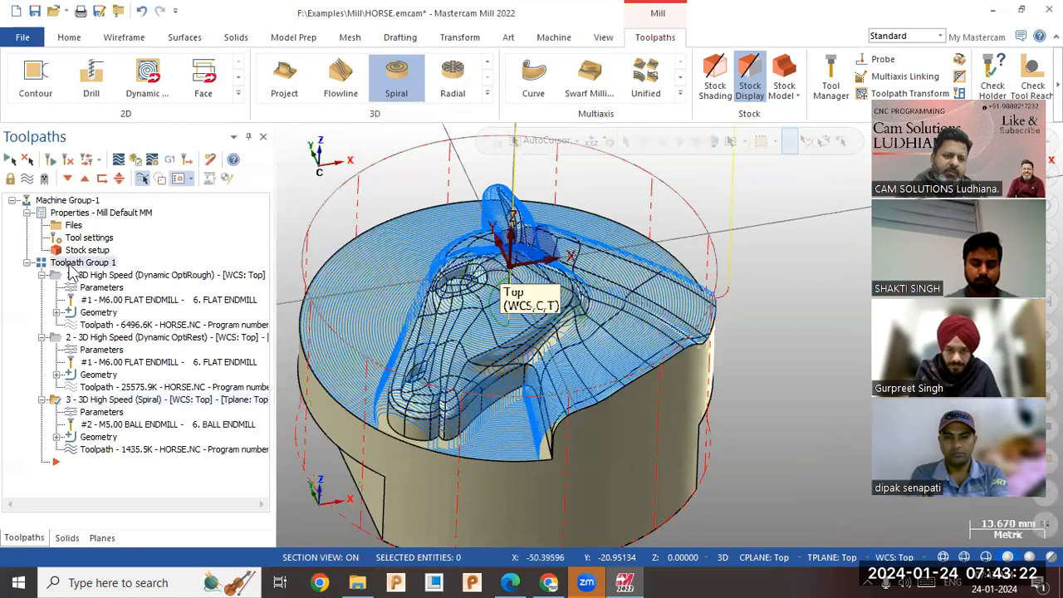
pyautogui.click(96, 402)
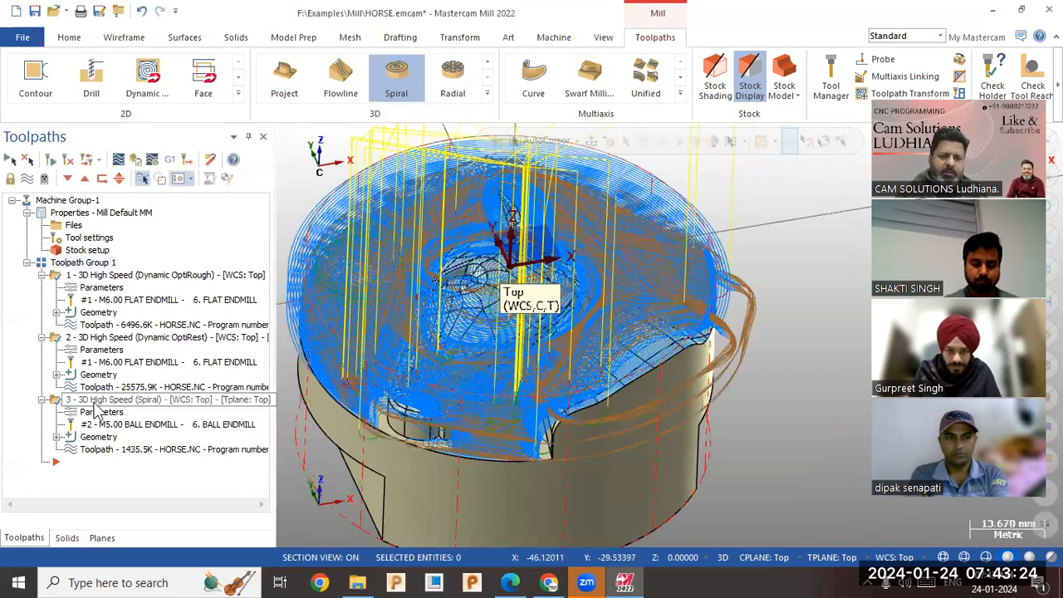
pyautogui.rightClick(96, 403)
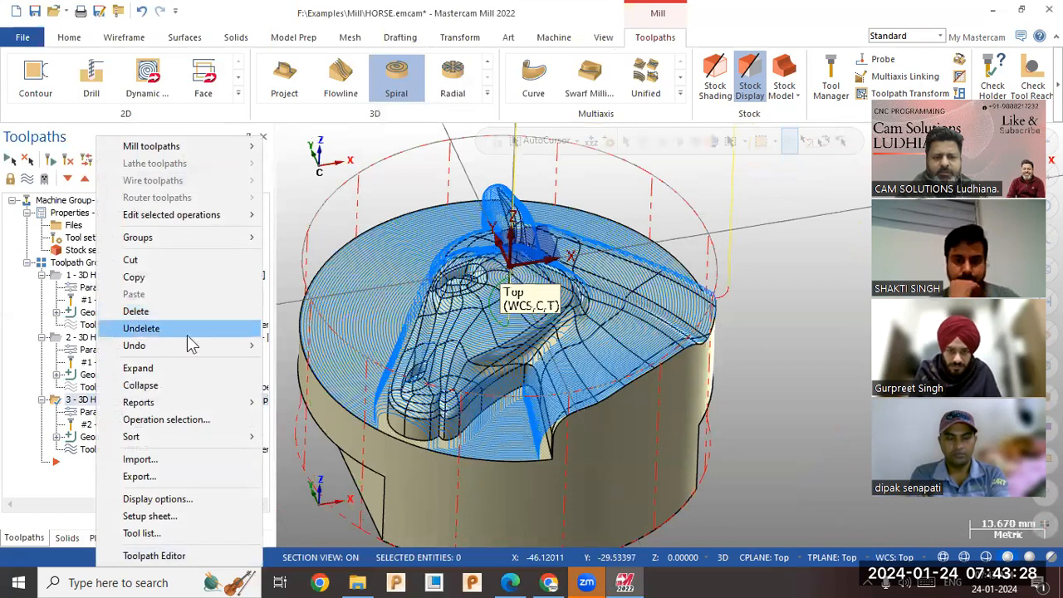
pyautogui.click(299, 484)
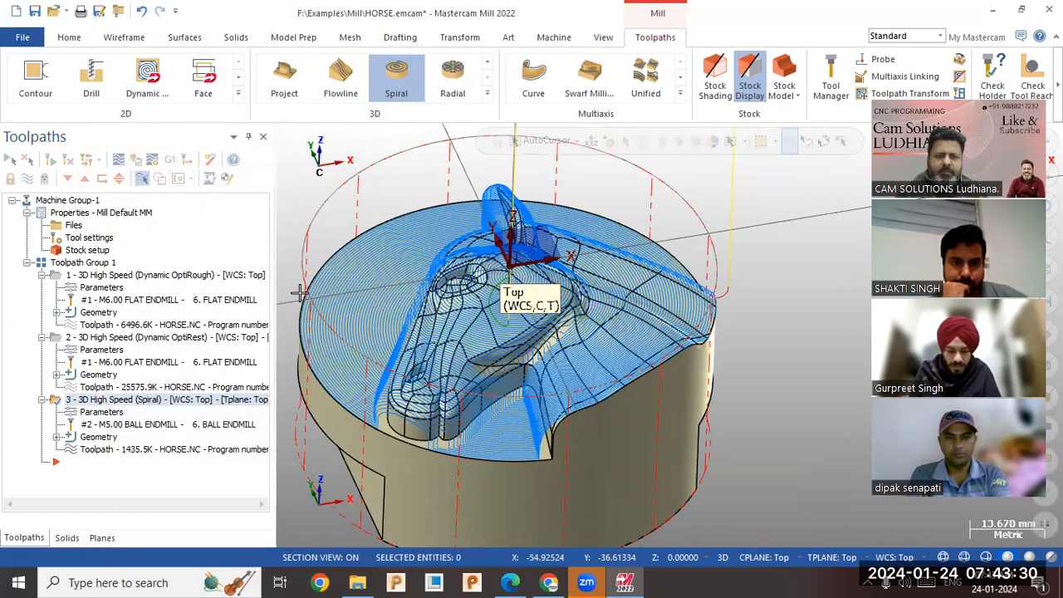
# Start a 3D Radial finishing toolpath and select the entire horse model as its machining geometry.
pyautogui.click(486, 94)
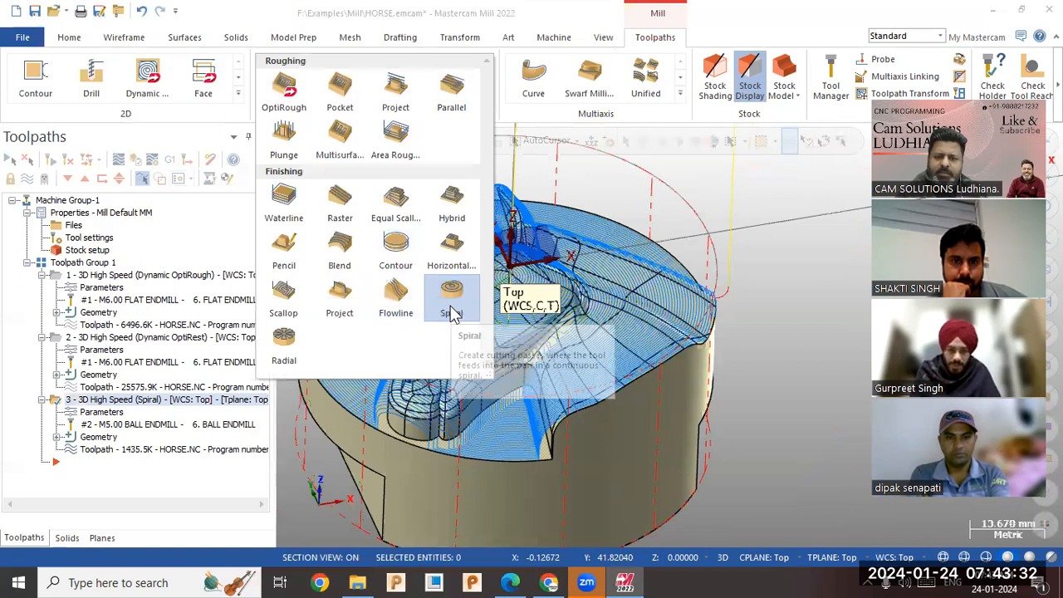
pyautogui.click(291, 354)
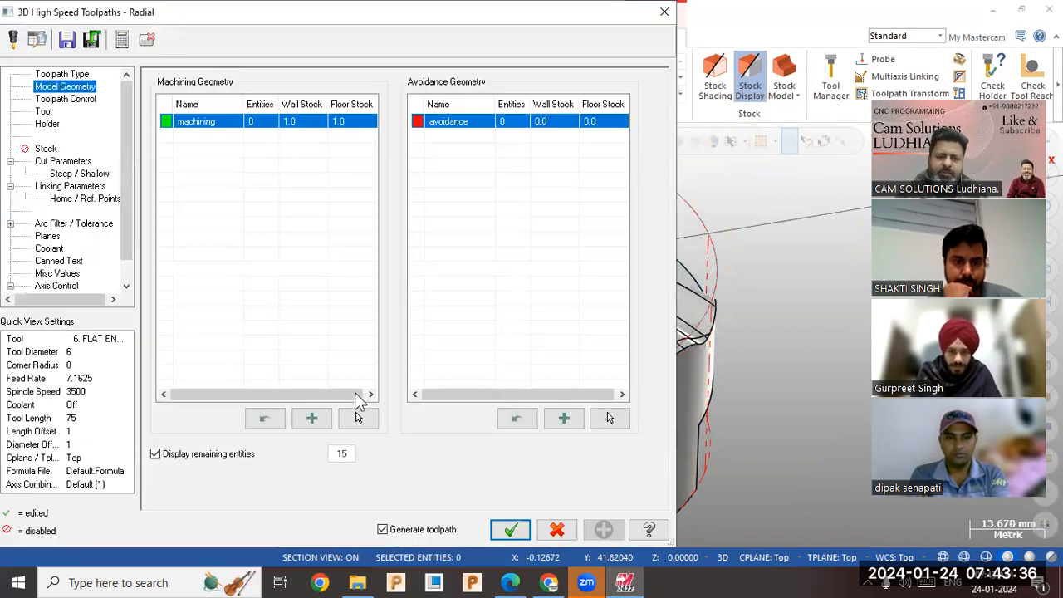
pyautogui.click(357, 418)
pyautogui.tripleClick(363, 422)
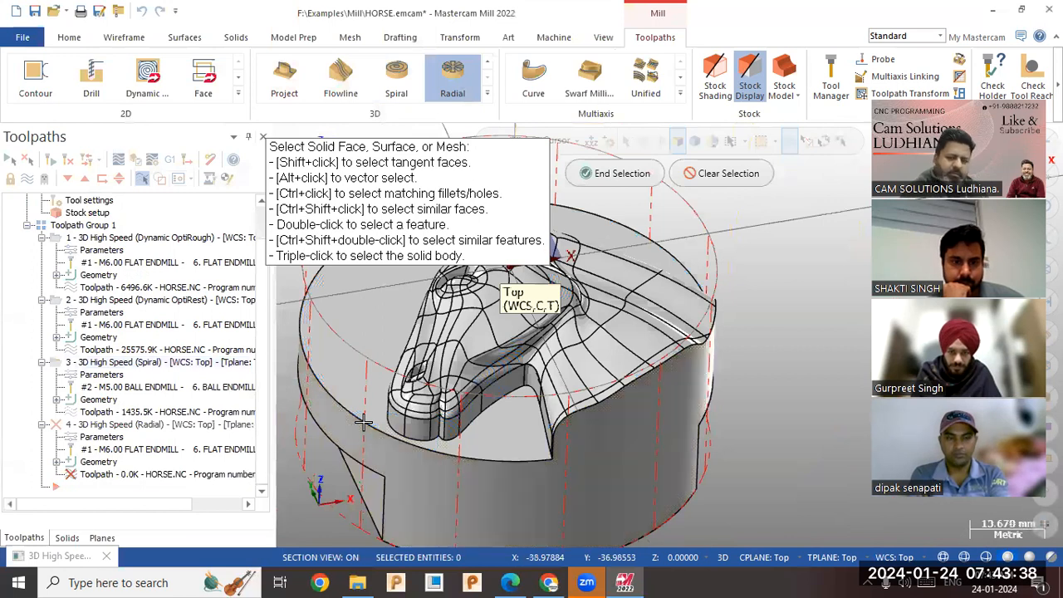
pyautogui.click(623, 174)
# Set the radial toolpath's wall stock and floor stock to 0 for the machining geometry.
pyautogui.click(305, 124)
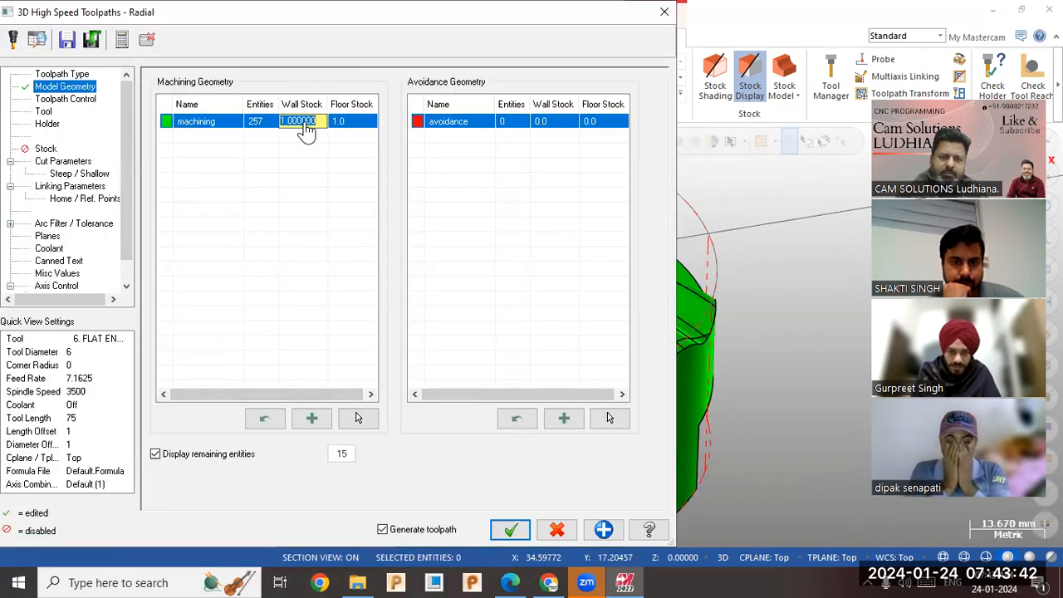
pyautogui.write('0')
pyautogui.click(369, 123)
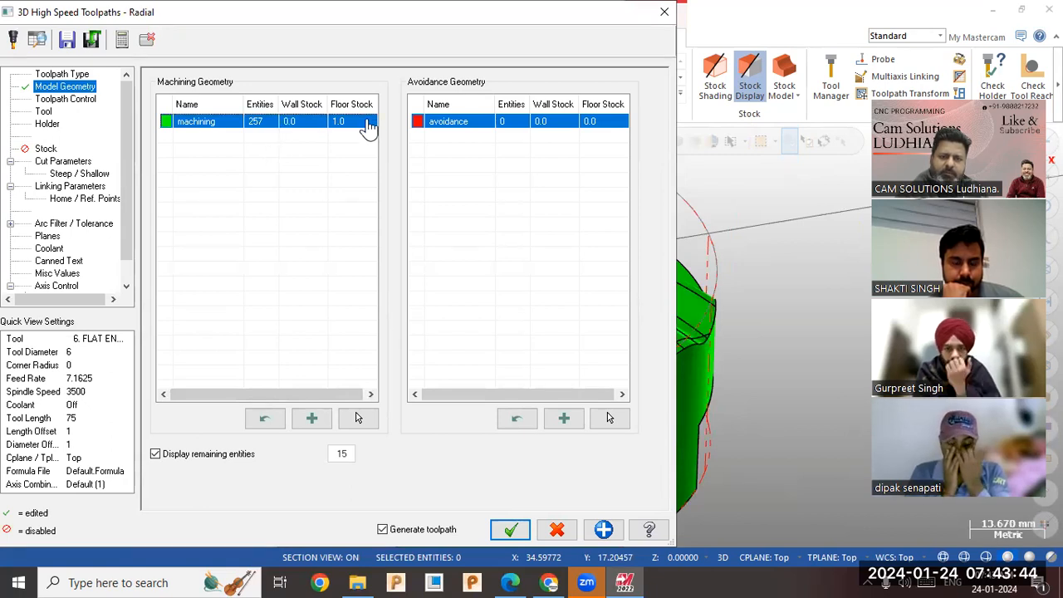
pyautogui.write('0')
# Assign the 5 mm ball endmill to the radial toolpath, set the stepover to 0.5, and generate it.
pyautogui.click(75, 99)
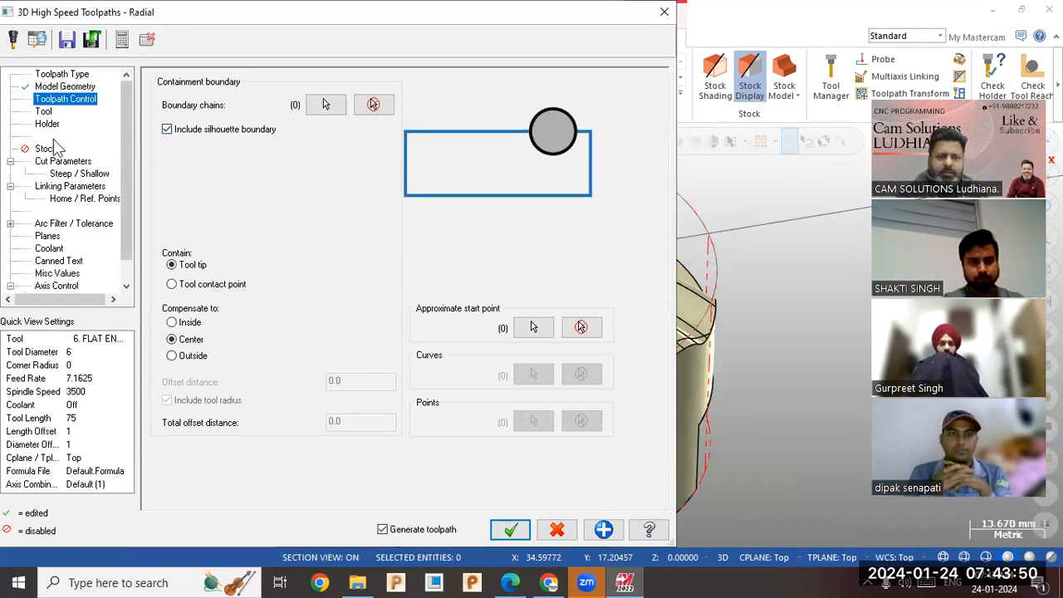
pyautogui.click(43, 111)
pyautogui.click(270, 117)
pyautogui.click(63, 161)
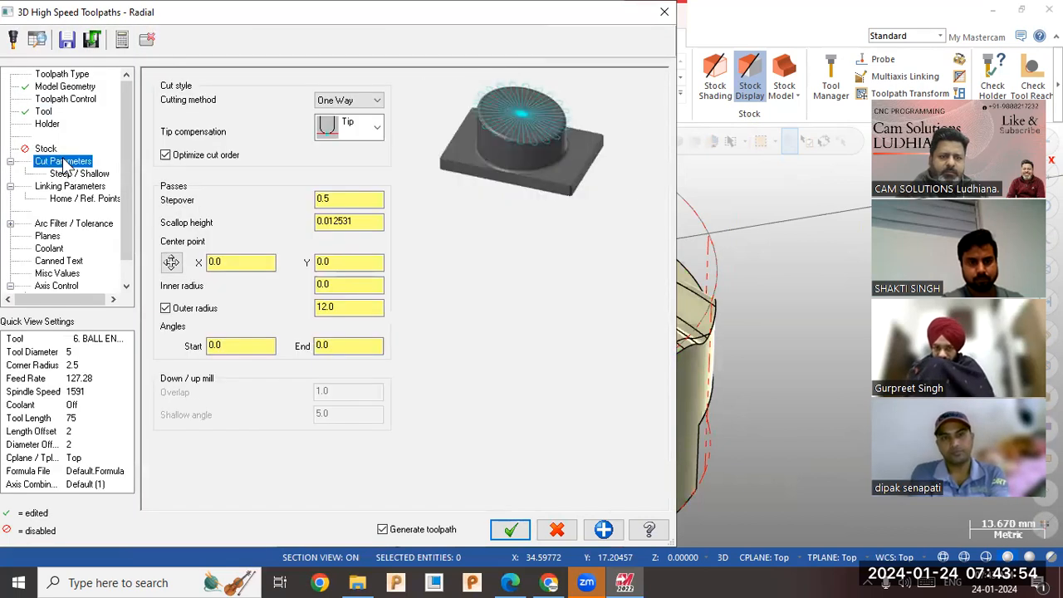
pyautogui.doubleClick(341, 200)
pyautogui.write('0.5')
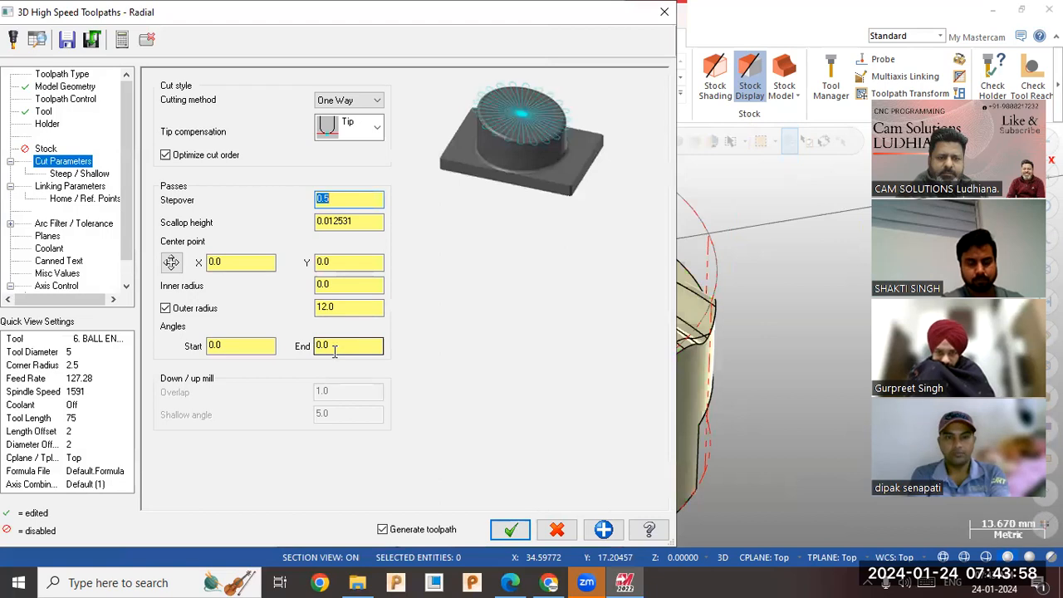
pyautogui.click(510, 529)
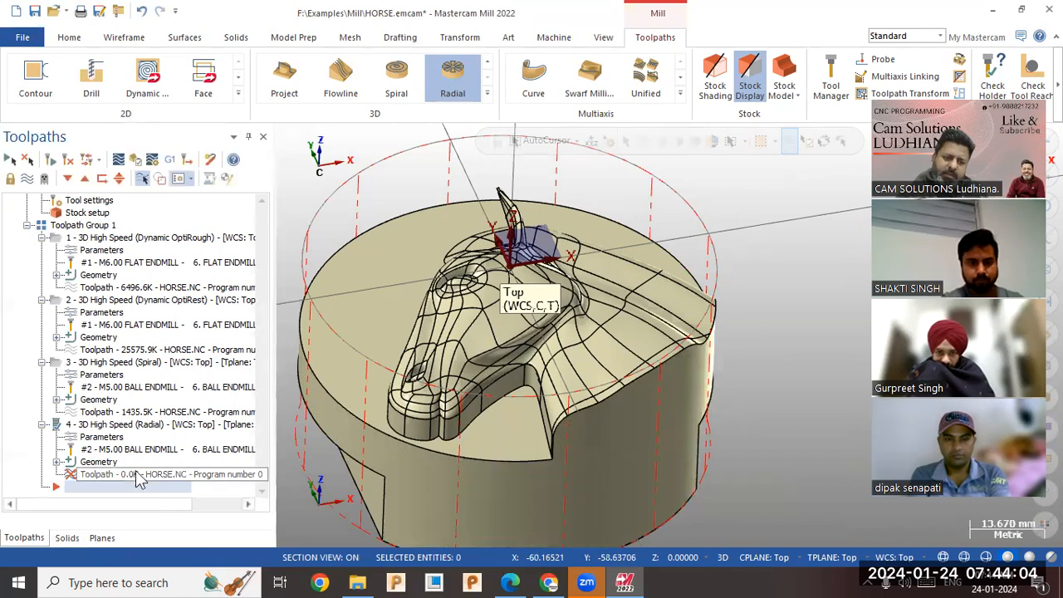
# Remove the outer radius limit from the radial toolpath, regenerate it, and inspect it over the model.
pyautogui.click(141, 429)
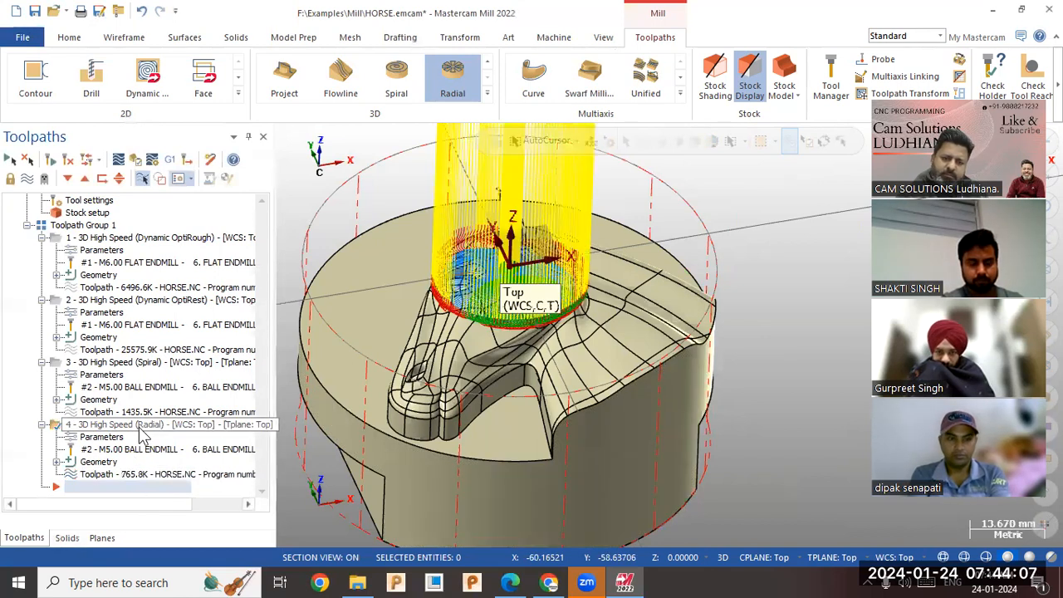
pyautogui.click(97, 438)
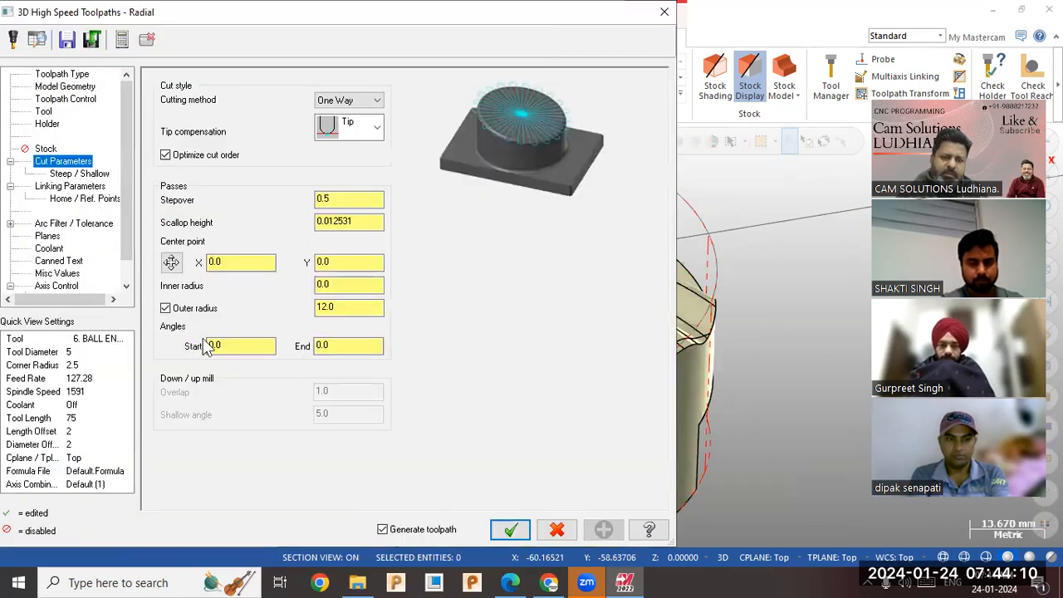
pyautogui.click(165, 309)
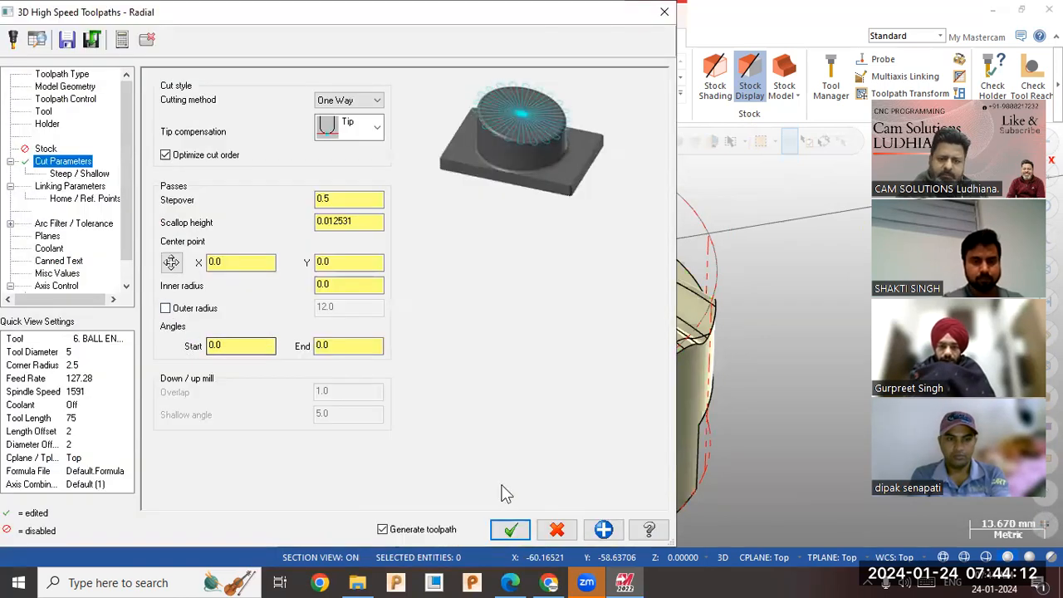
pyautogui.click(511, 530)
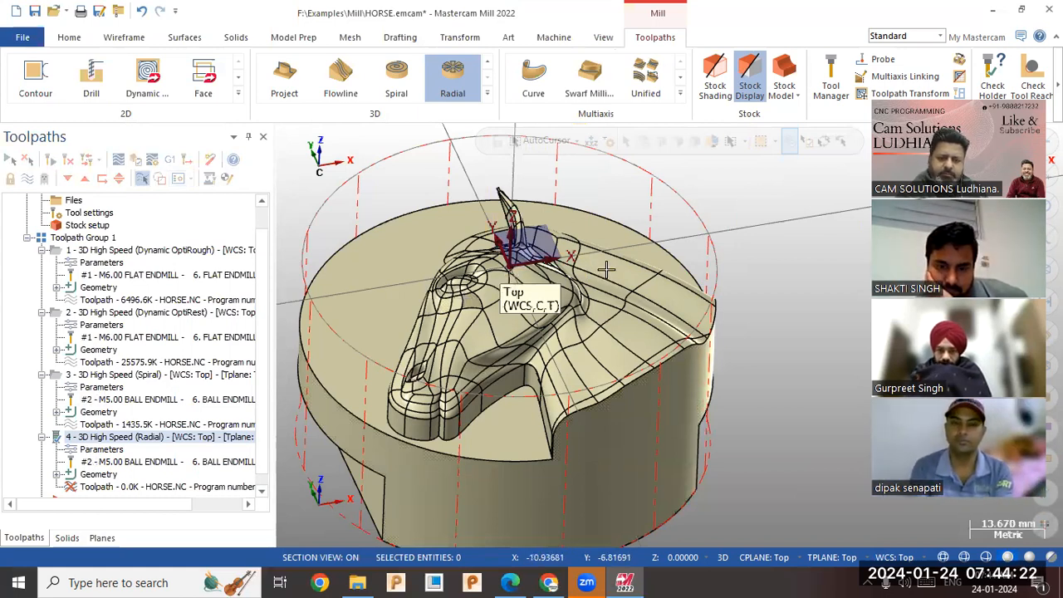
pyautogui.scroll(-3, 606, 269)
pyautogui.scroll(2, 461, 316)
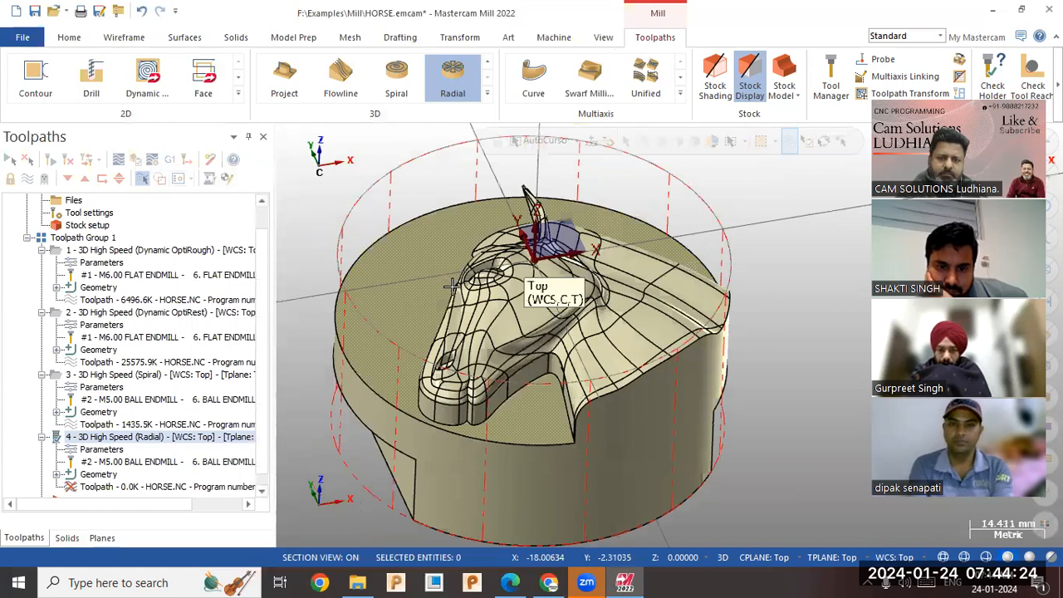
pyautogui.moveTo(451, 286); pyautogui.dragTo(438, 299, button='middle')
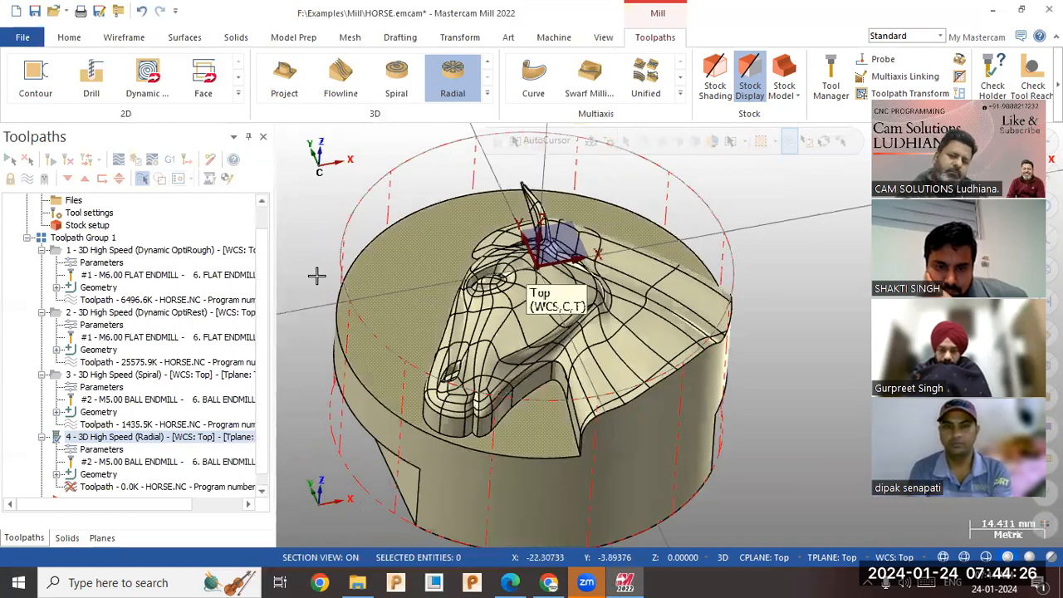
pyautogui.moveTo(490, 380); pyautogui.dragTo(529, 400, button='middle')
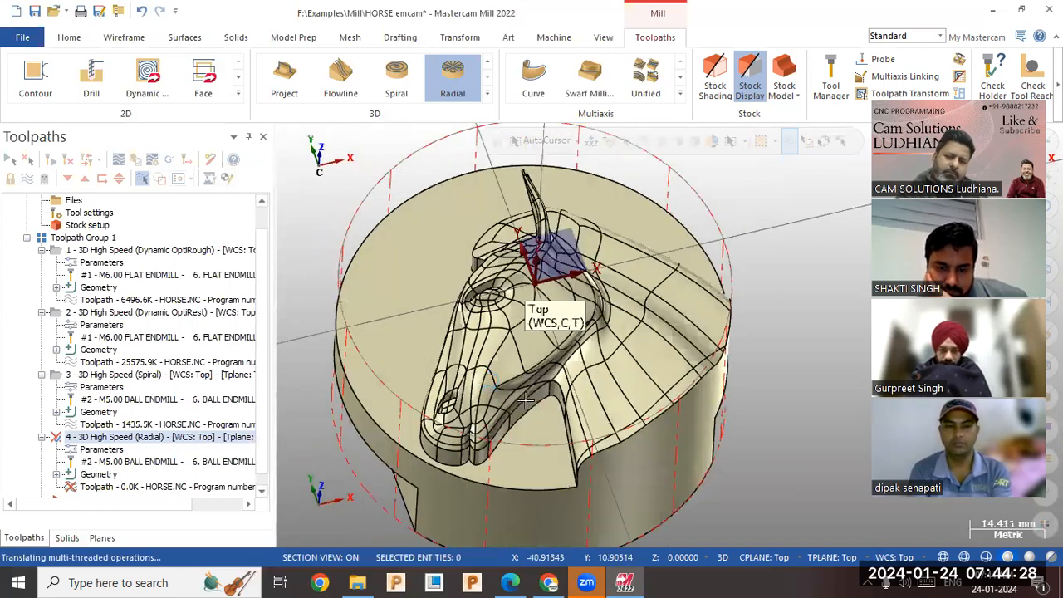
# Change the radial toolpath's cutting method to Zigzag, regenerate it, and inspect the passes.
pyautogui.click(104, 448)
pyautogui.click(347, 101)
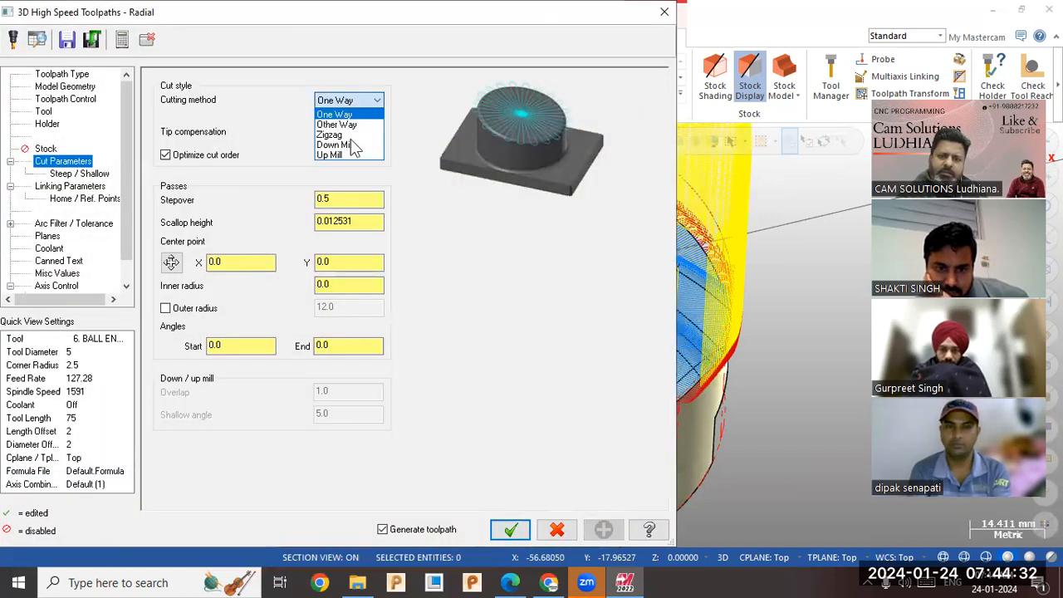
pyautogui.click(330, 134)
pyautogui.click(503, 532)
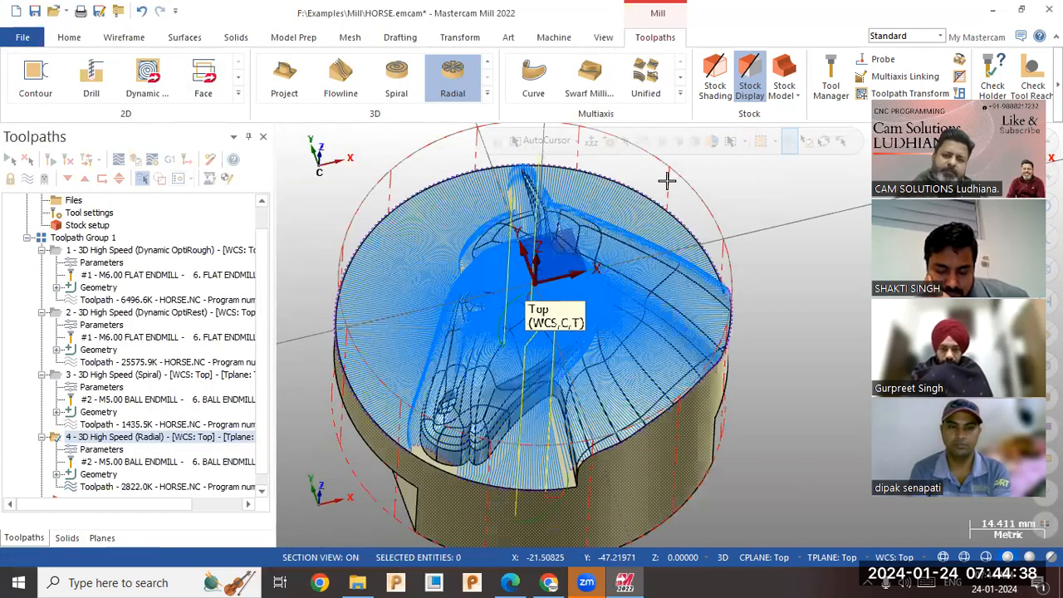
pyautogui.scroll(1, 592, 304)
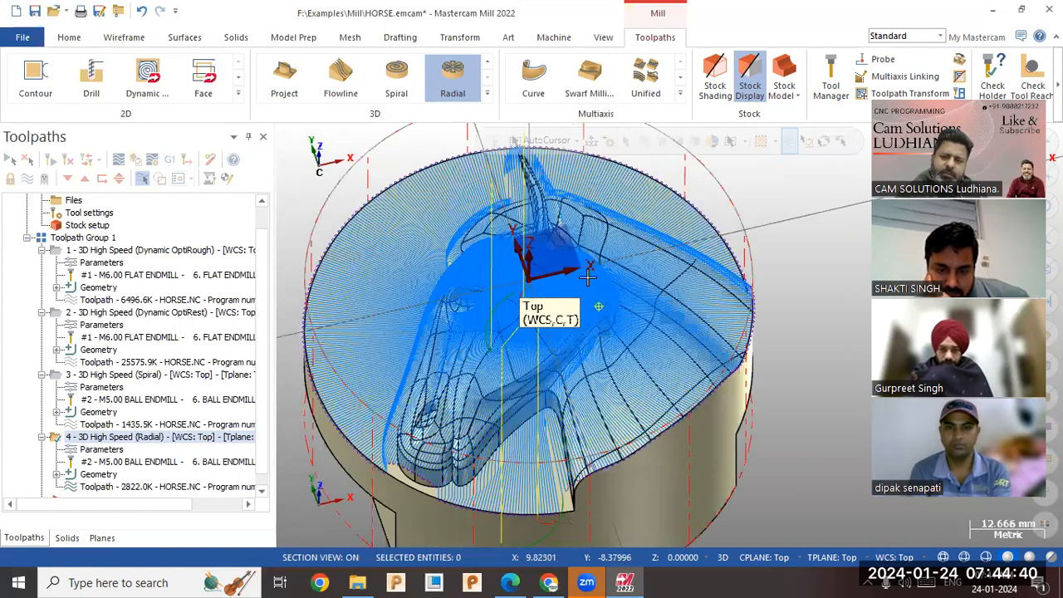
pyautogui.moveTo(587, 277); pyautogui.dragTo(598, 292, button='middle')
# Backplot the radial toolpath to watch the ball endmill's motion over the horse model.
pyautogui.moveTo(601, 329); pyautogui.dragTo(380, 390, button='middle')
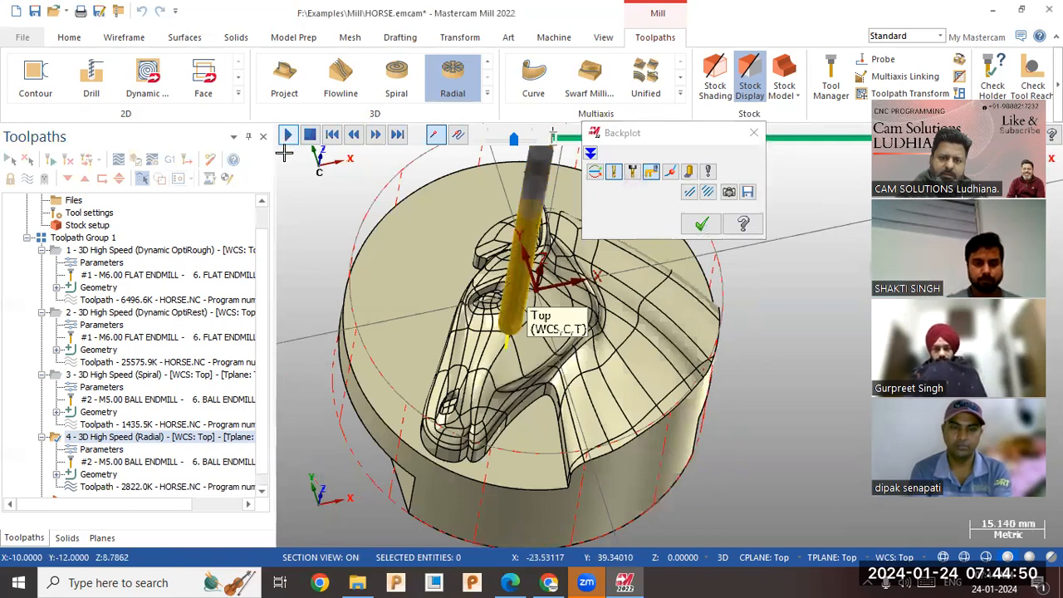
pyautogui.click(287, 135)
pyautogui.scroll(-2, 393, 390)
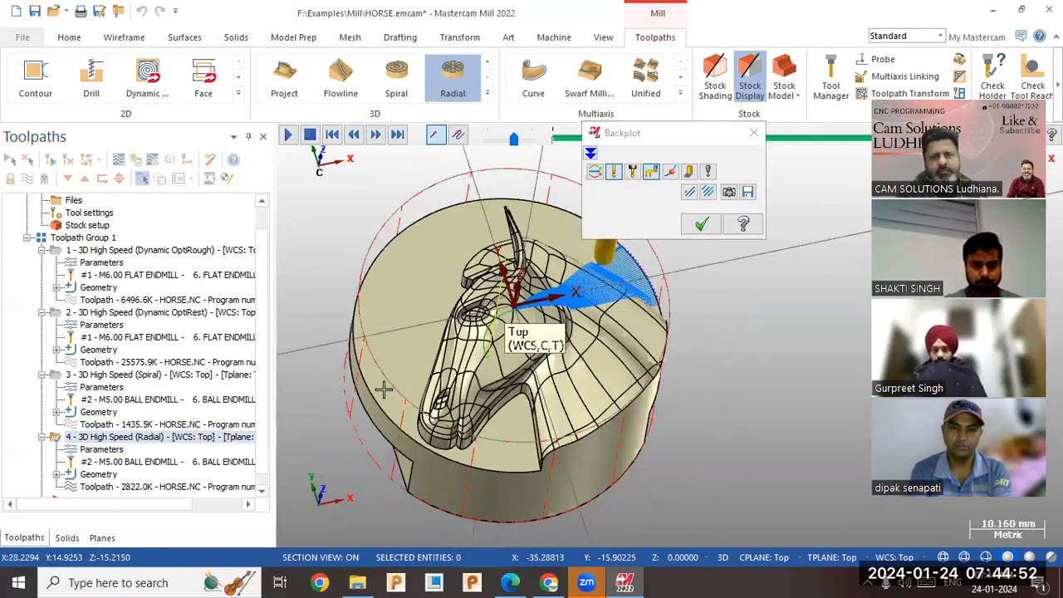
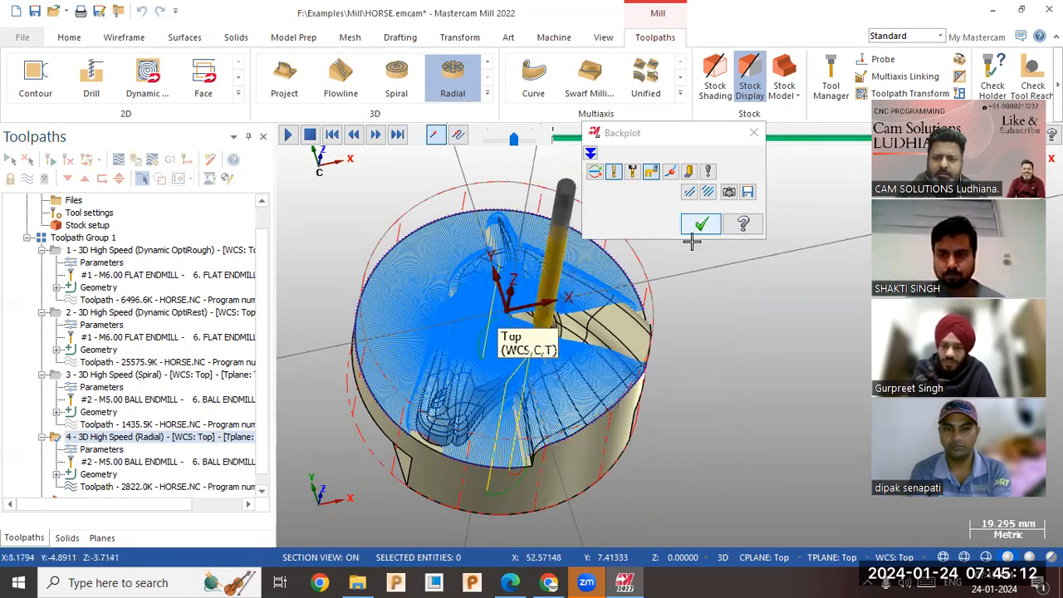
# Close the backplot, set the radial toolpath's inner radius to 10, and regenerate the toolpath.
pyautogui.click(700, 225)
pyautogui.moveTo(674, 278); pyautogui.dragTo(682, 243, button='middle')
pyautogui.moveTo(591, 242); pyautogui.dragTo(652, 261, button='middle')
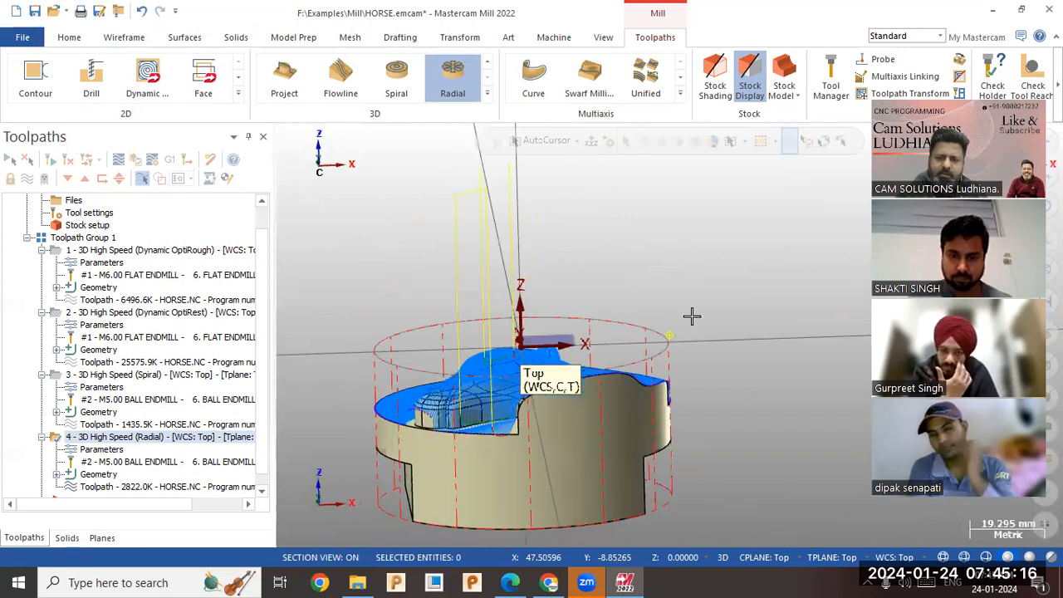
pyautogui.moveTo(692, 316); pyautogui.dragTo(680, 306, button='middle')
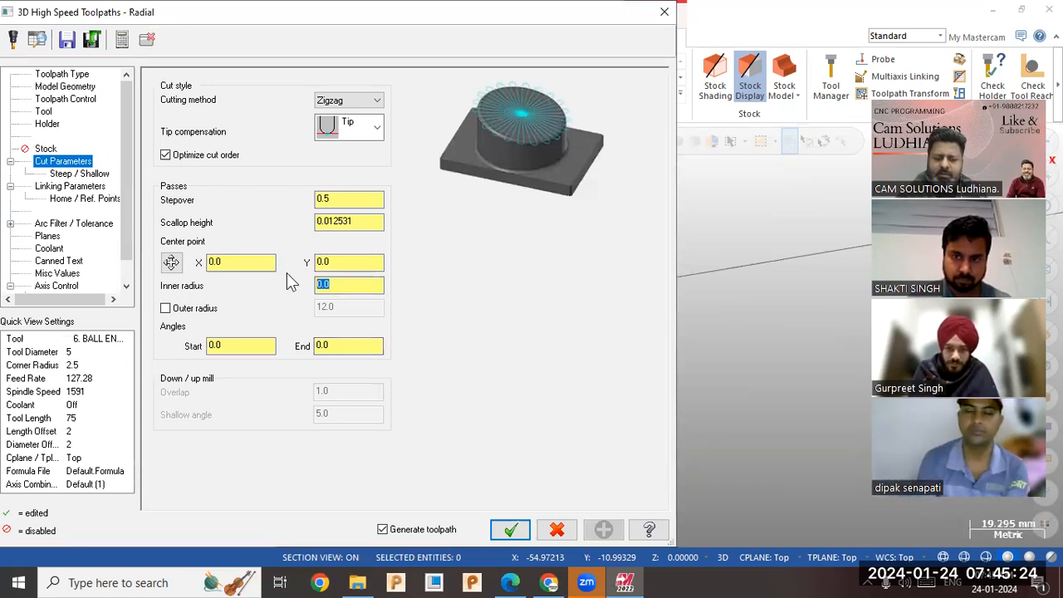
pyautogui.write('0')
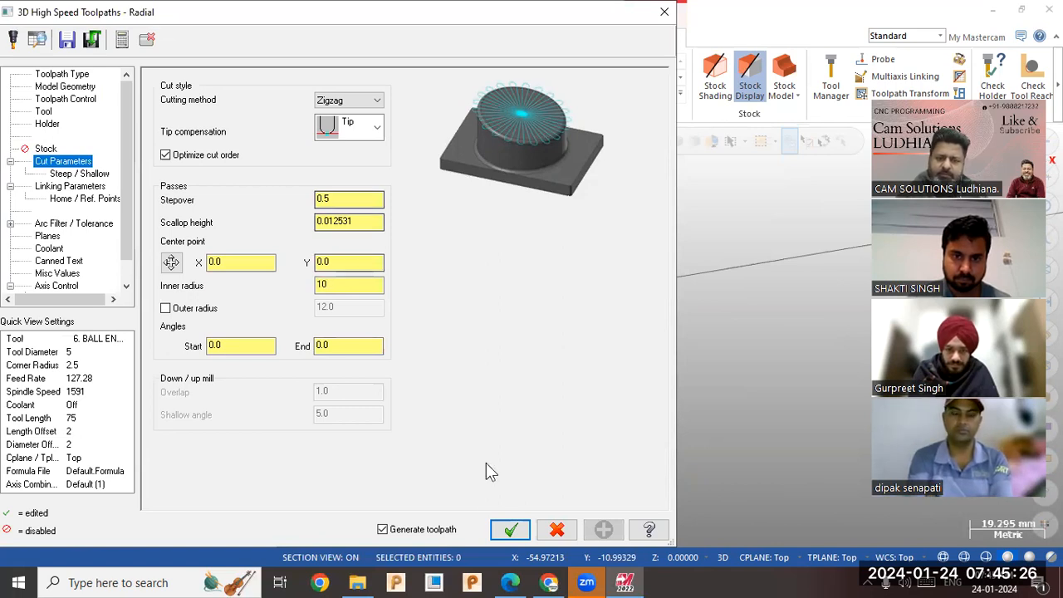
pyautogui.click(507, 531)
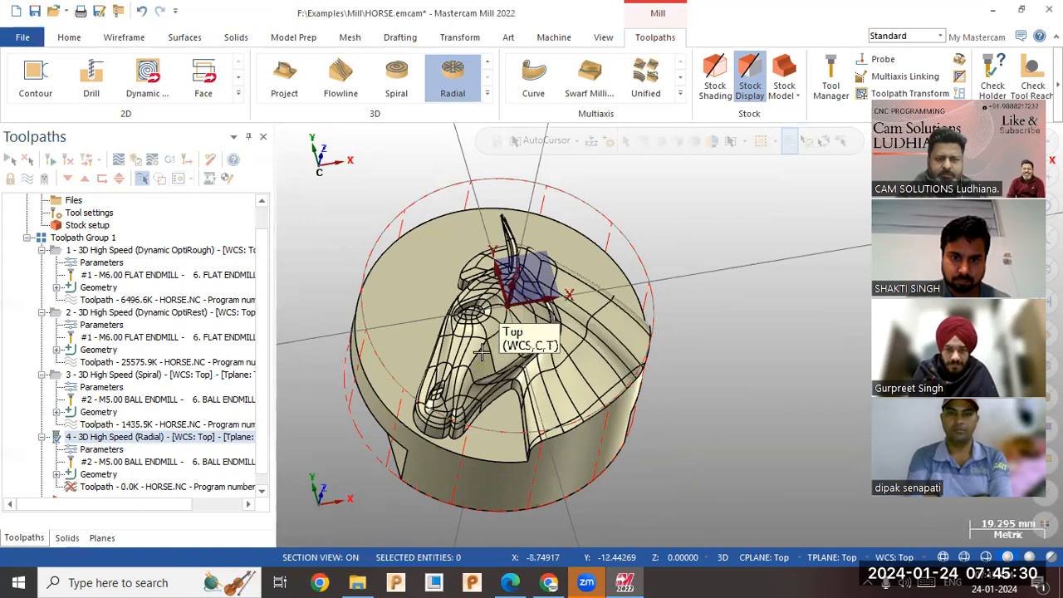
# Limit the spiral toolpath to an outer radius of 15 and regenerate it.
pyautogui.click(120, 375)
pyautogui.click(101, 388)
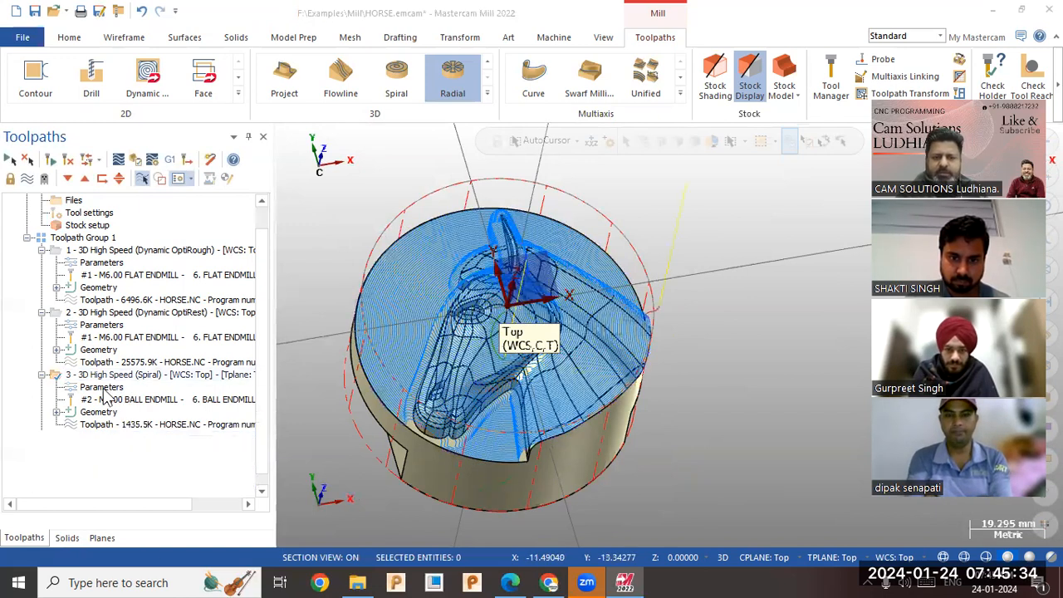
pyautogui.click(218, 312)
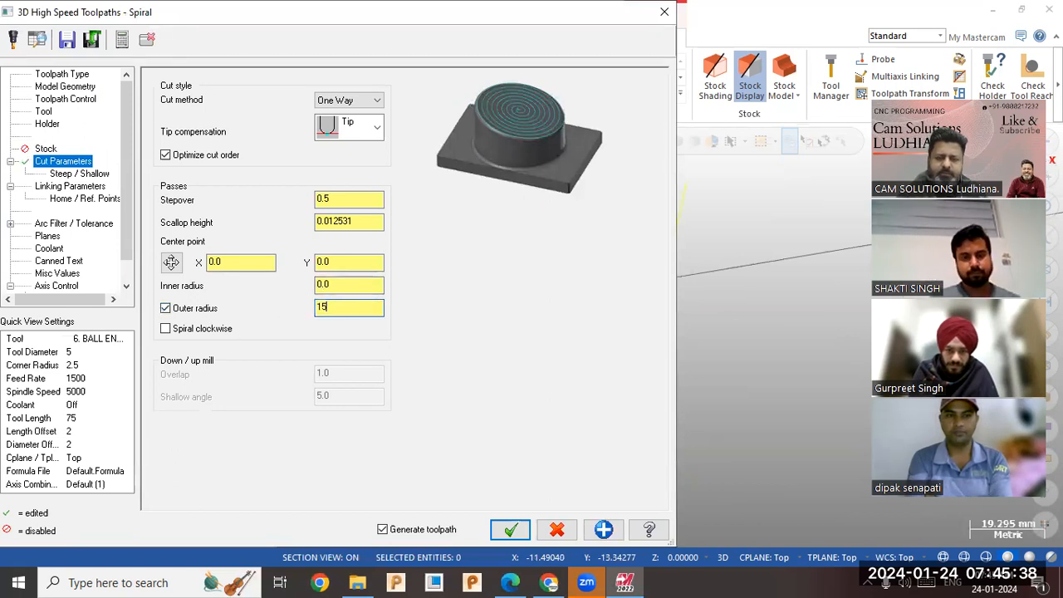
pyautogui.click(510, 529)
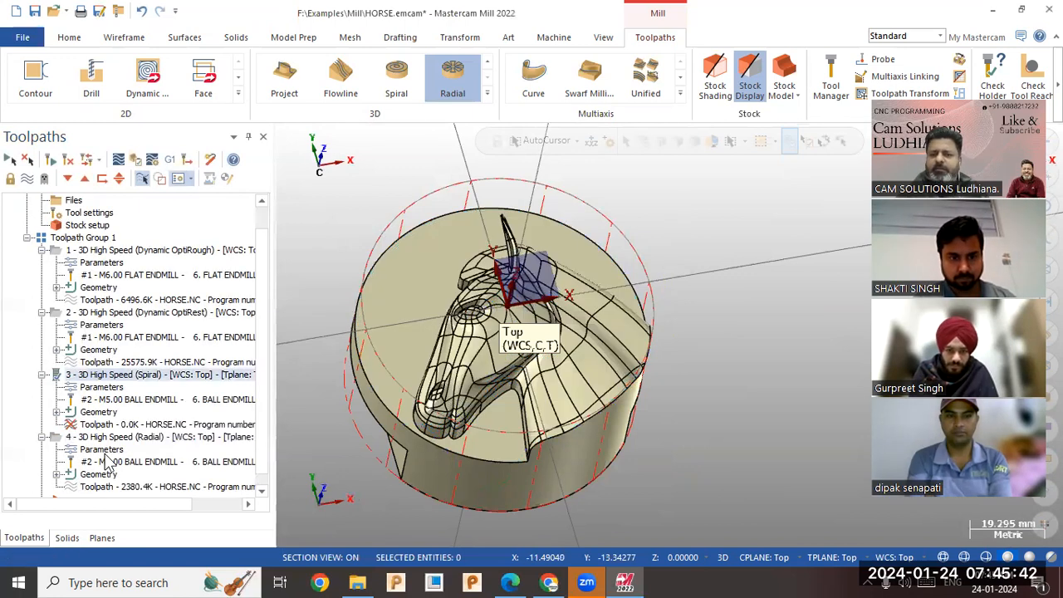
# Set the radial toolpath's inner radius to 15 to match the spiral's outer radius, and regenerate it.
pyautogui.click(101, 449)
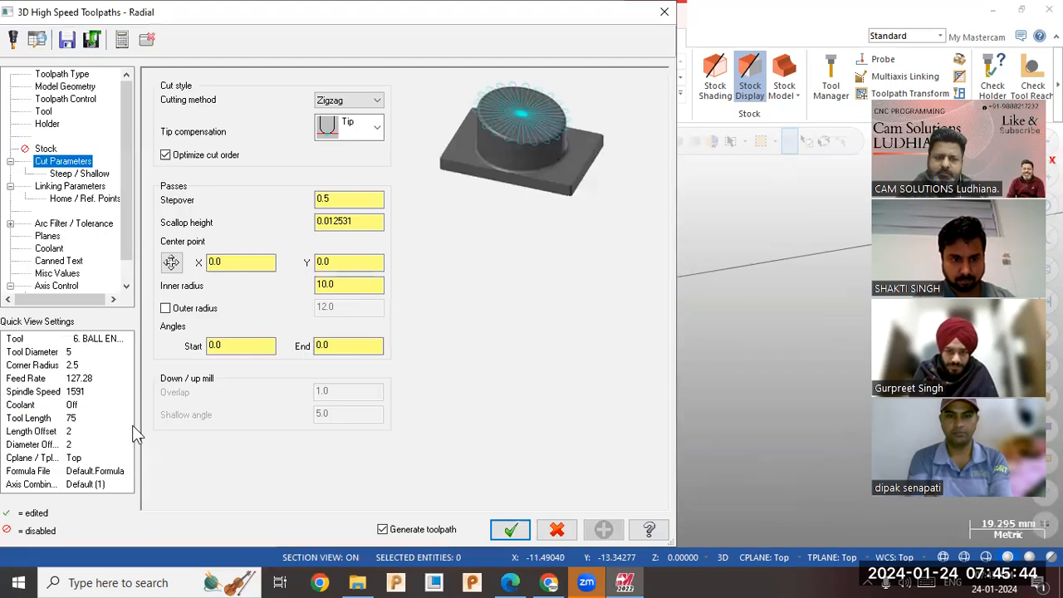
pyautogui.doubleClick(332, 286)
pyautogui.write('15')
pyautogui.click(510, 529)
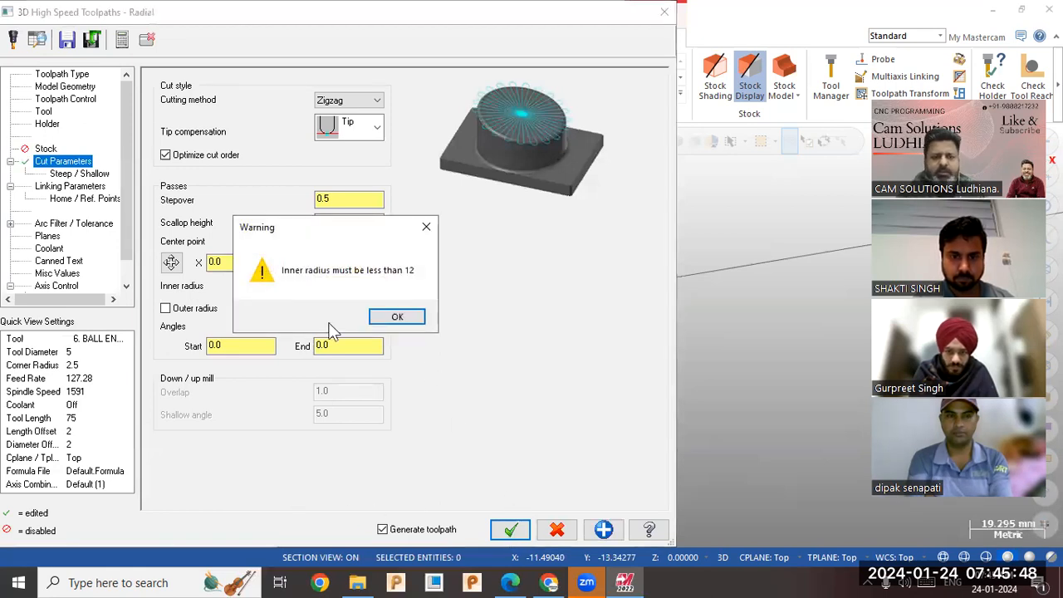
pyautogui.click(397, 316)
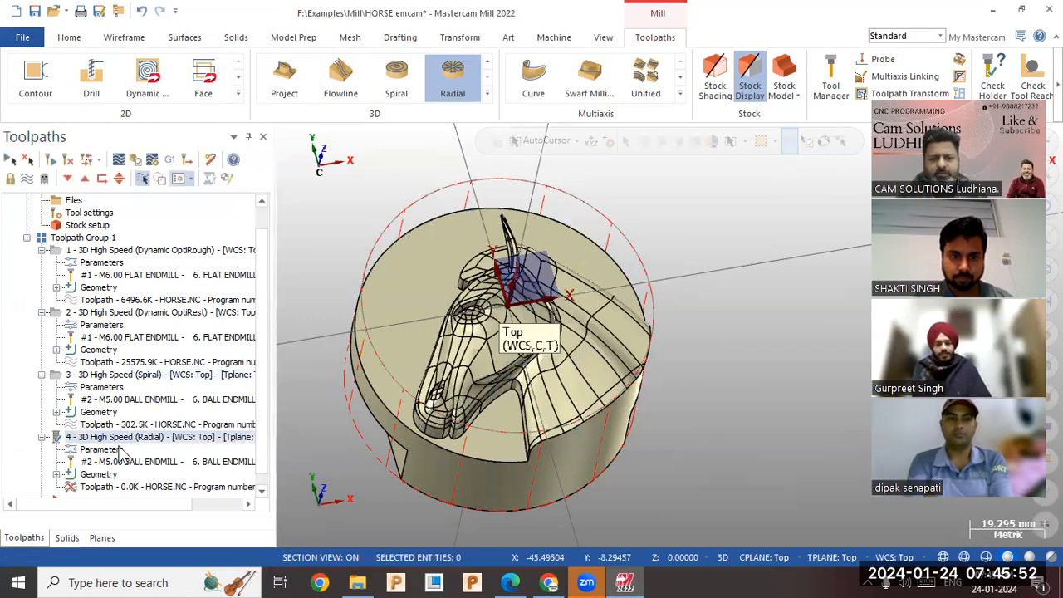
# Display the spiral and radial toolpaths together and inspect how their areas meet on the horse model.
pyautogui.click(125, 374)
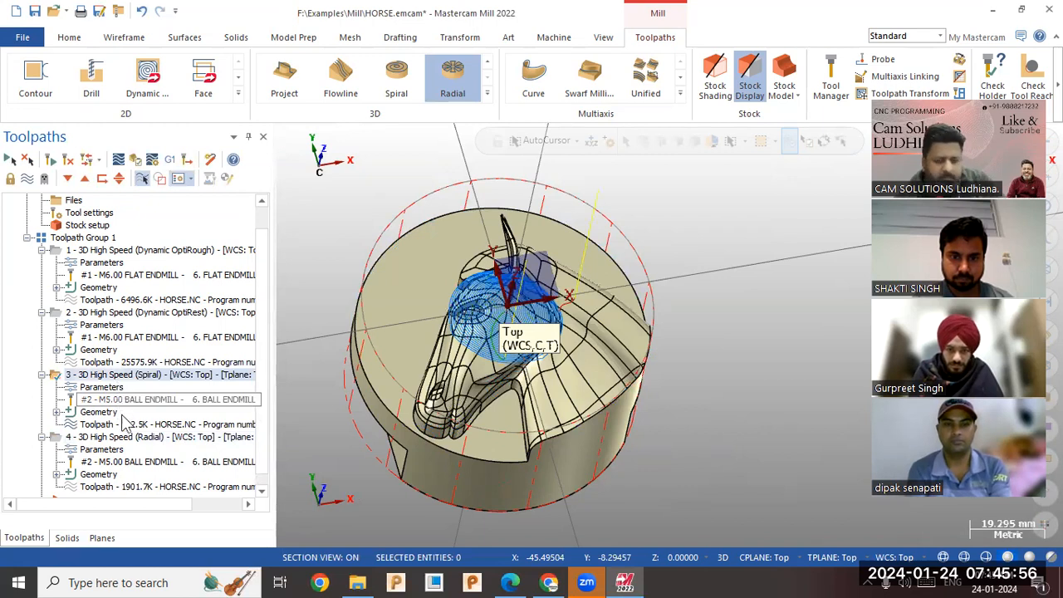
pyautogui.click(125, 437)
pyautogui.moveTo(490, 345); pyautogui.dragTo(499, 358, button='middle')
pyautogui.scroll(3, 498, 358)
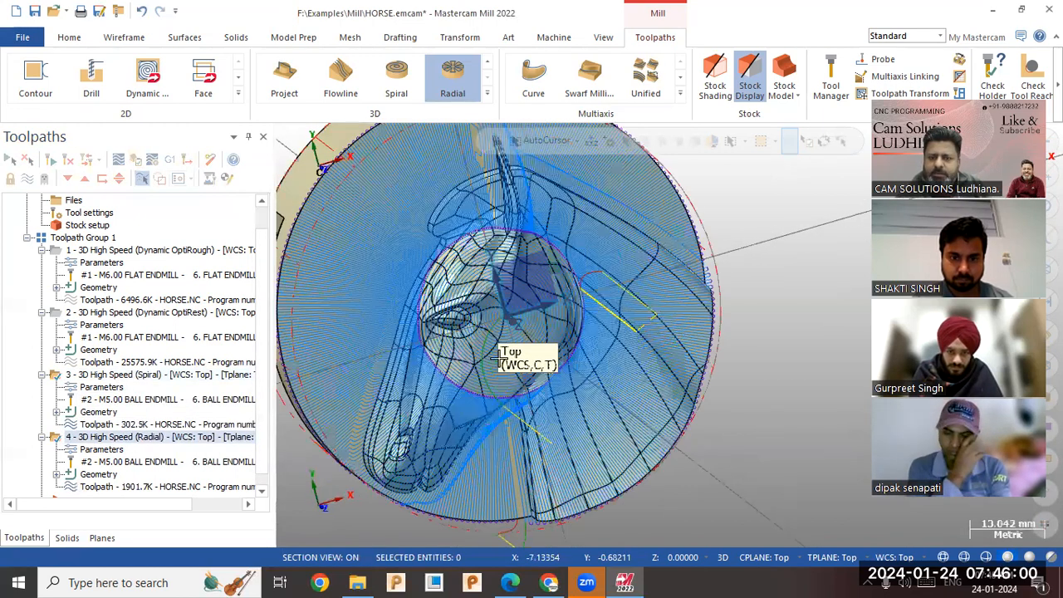
pyautogui.moveTo(569, 396)
pyautogui.mouseDown(button='middle')
pyautogui.moveTo(557, 323)
pyautogui.moveTo(551, 341)
pyautogui.mouseUp(button='middle')
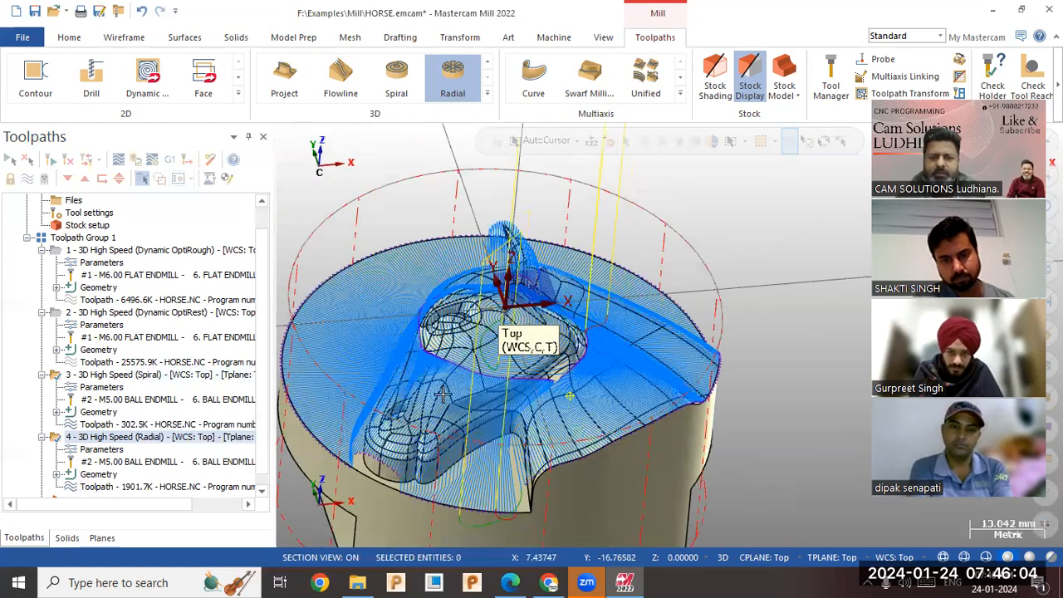
# Reset the radial toolpath's inner radius to 0 and regenerate it.
pyautogui.click(133, 449)
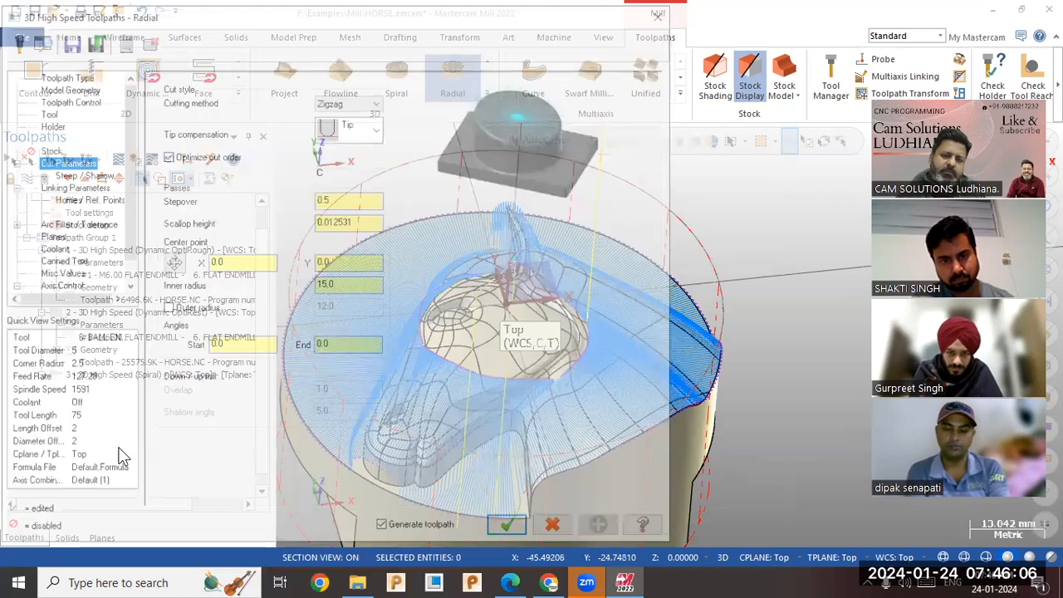
pyautogui.doubleClick(352, 284)
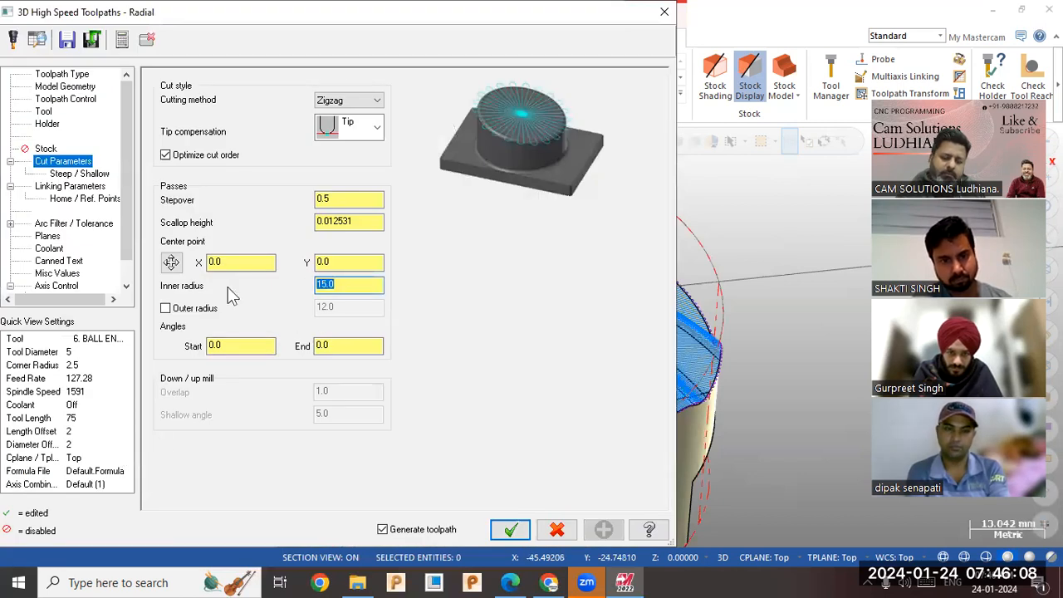
pyautogui.write('0')
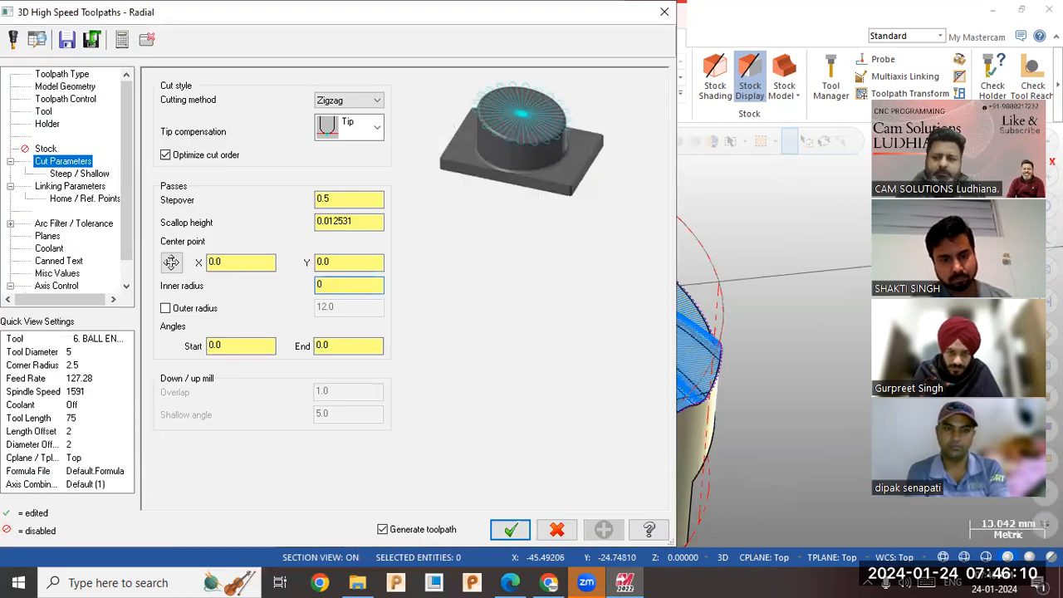
pyautogui.click(510, 529)
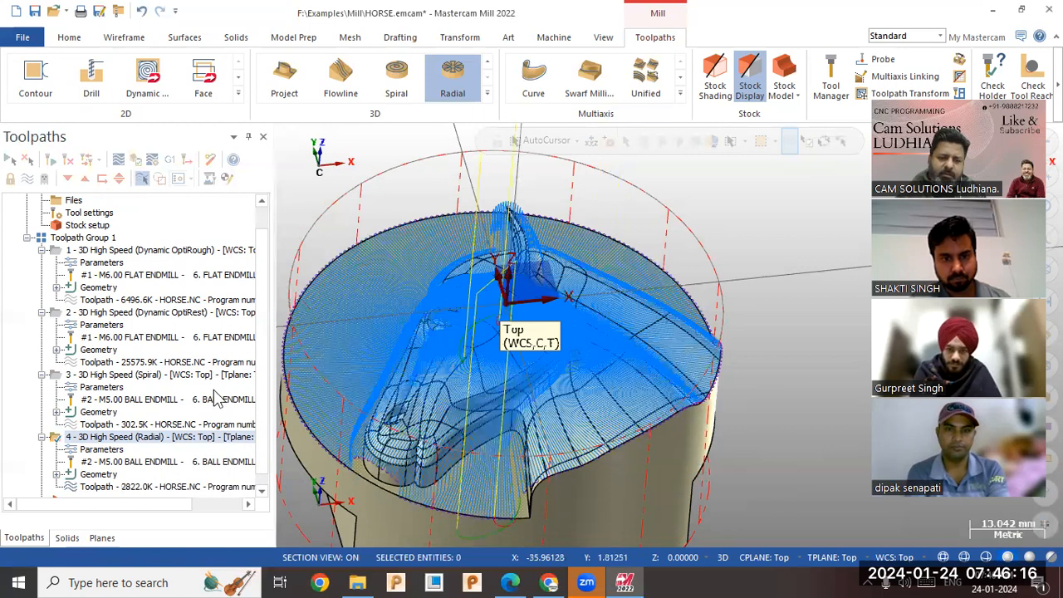
# Limit the radial passes to a start angle of 25 and an end angle of 85, regenerate, and inspect the sector.
pyautogui.click(100, 449)
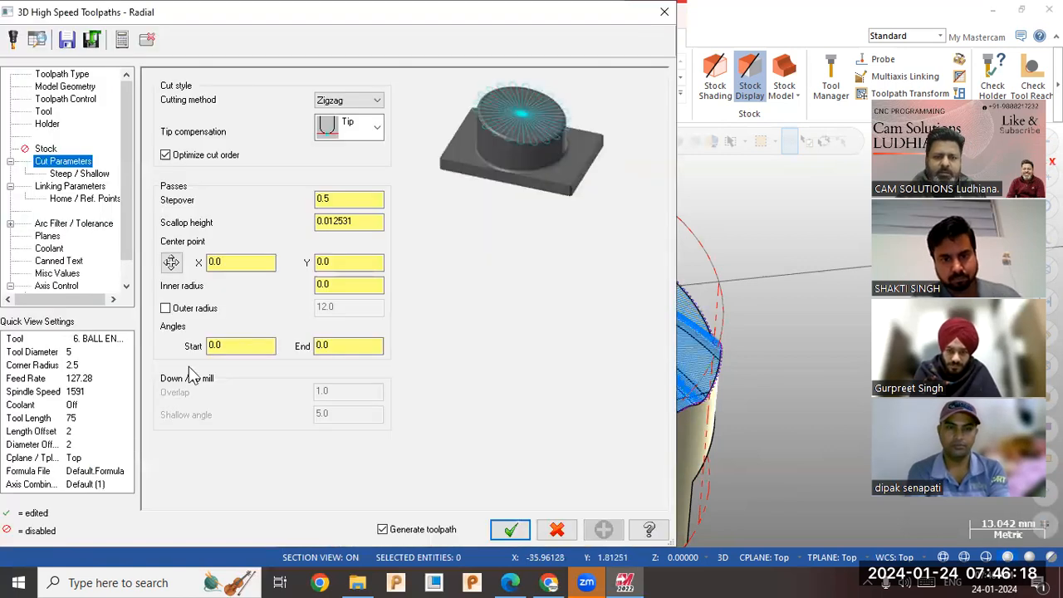
pyautogui.doubleClick(230, 345)
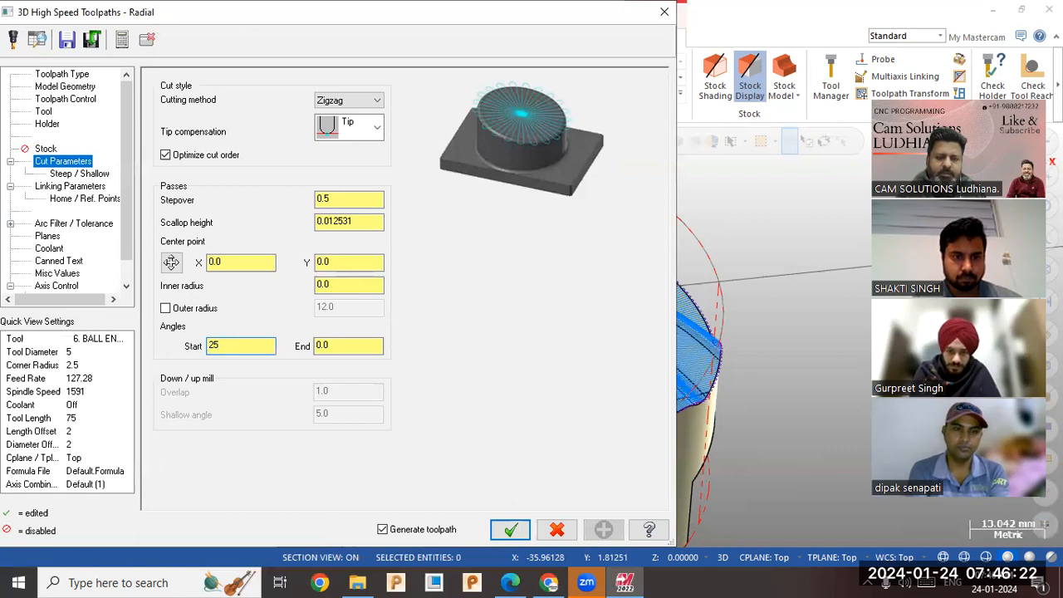
pyautogui.click(355, 347)
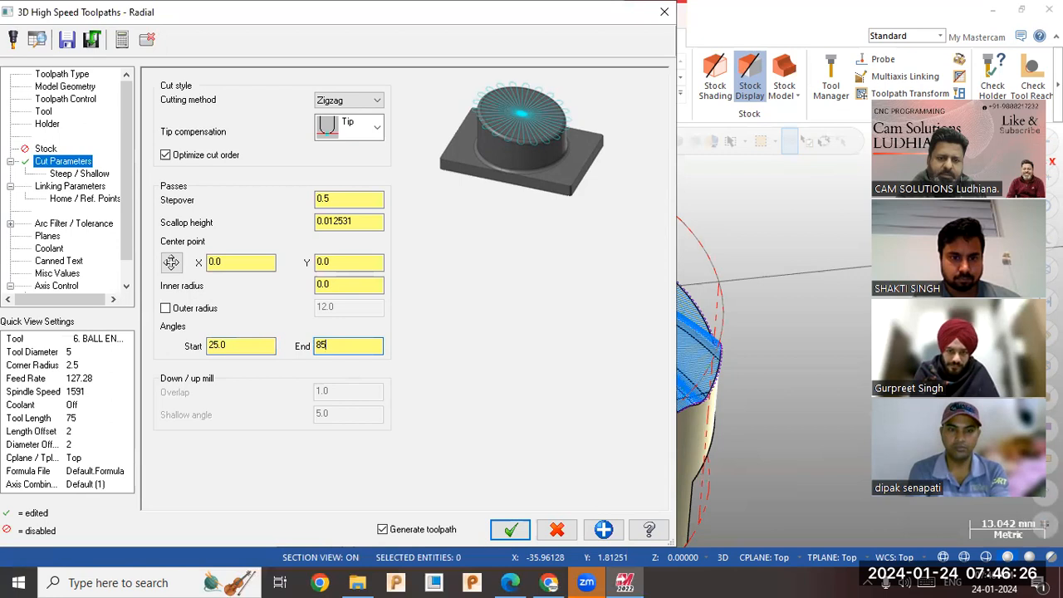
pyautogui.click(511, 530)
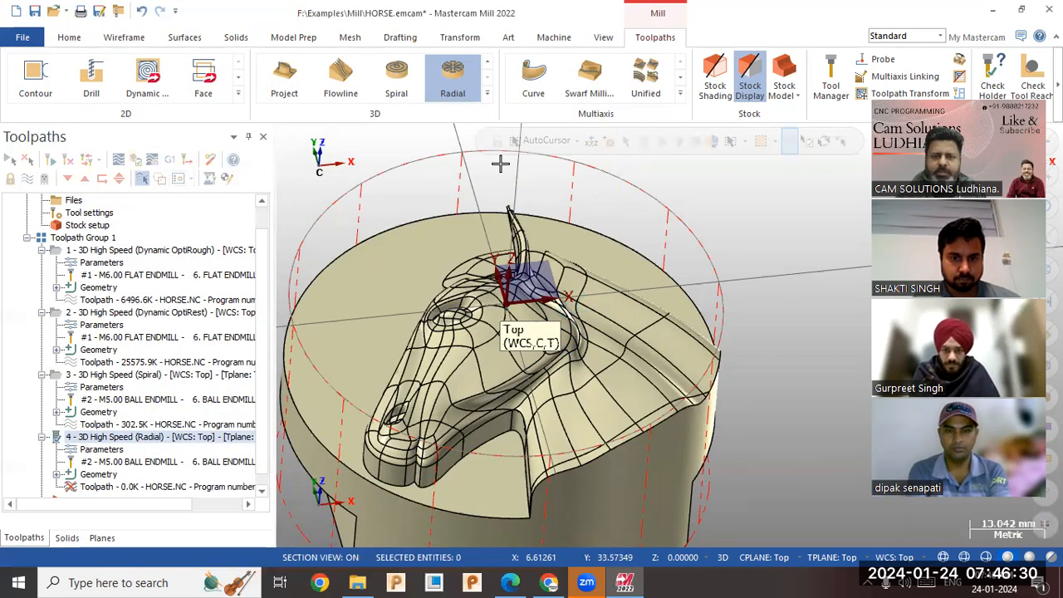
pyautogui.moveTo(569, 242)
pyautogui.mouseDown(button='middle')
pyautogui.moveTo(554, 282)
pyautogui.moveTo(565, 251)
pyautogui.mouseUp(button='middle')
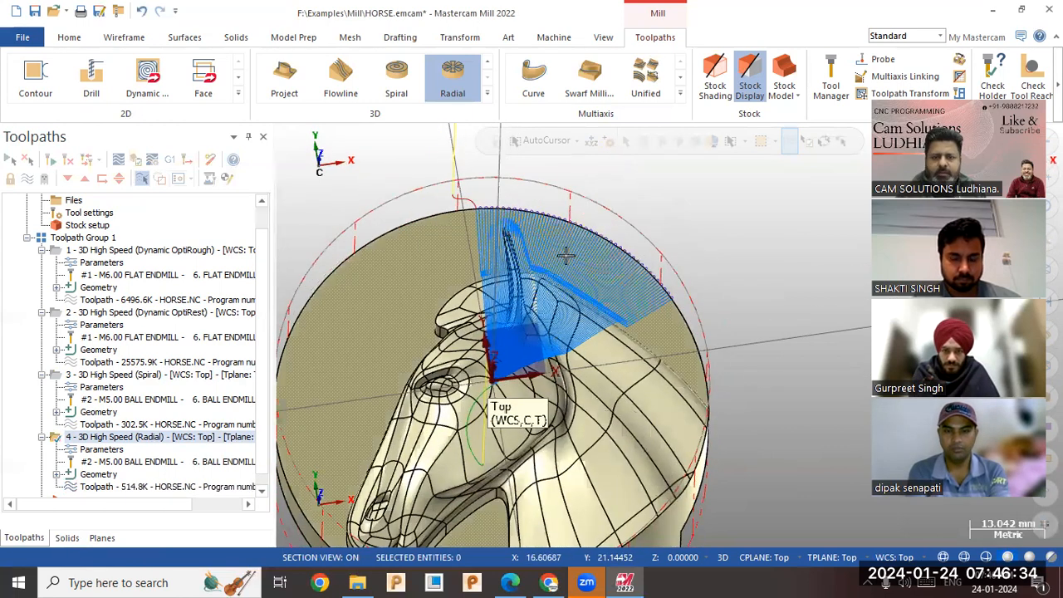
# Set the radial toolpath's start angle to 270 and end angle to 360, regenerate it, and inspect the machined sector.
pyautogui.click(103, 450)
pyautogui.write('2')
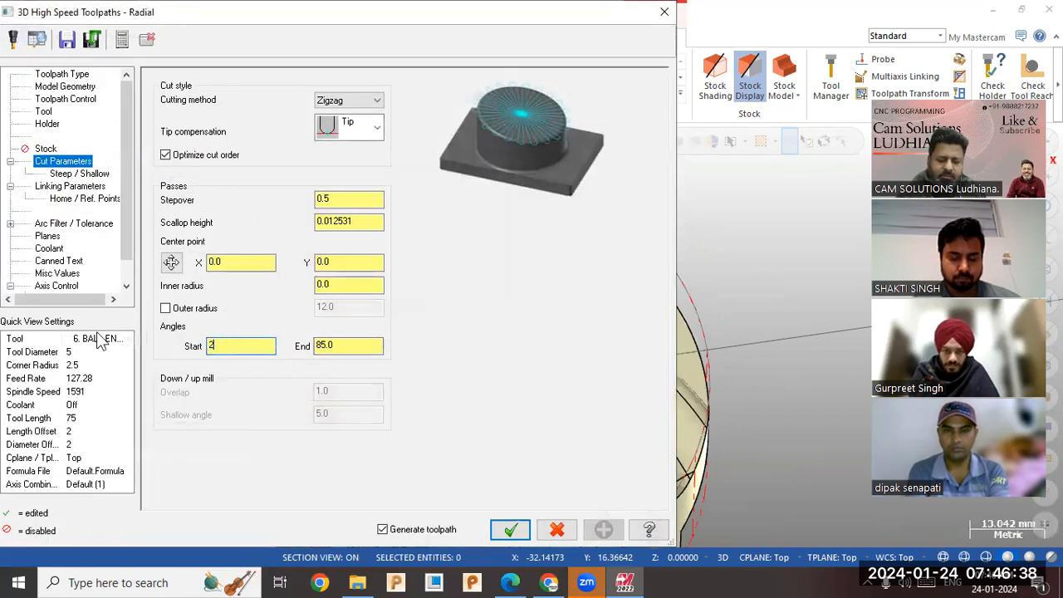
pyautogui.write('70')
pyautogui.click(343, 348)
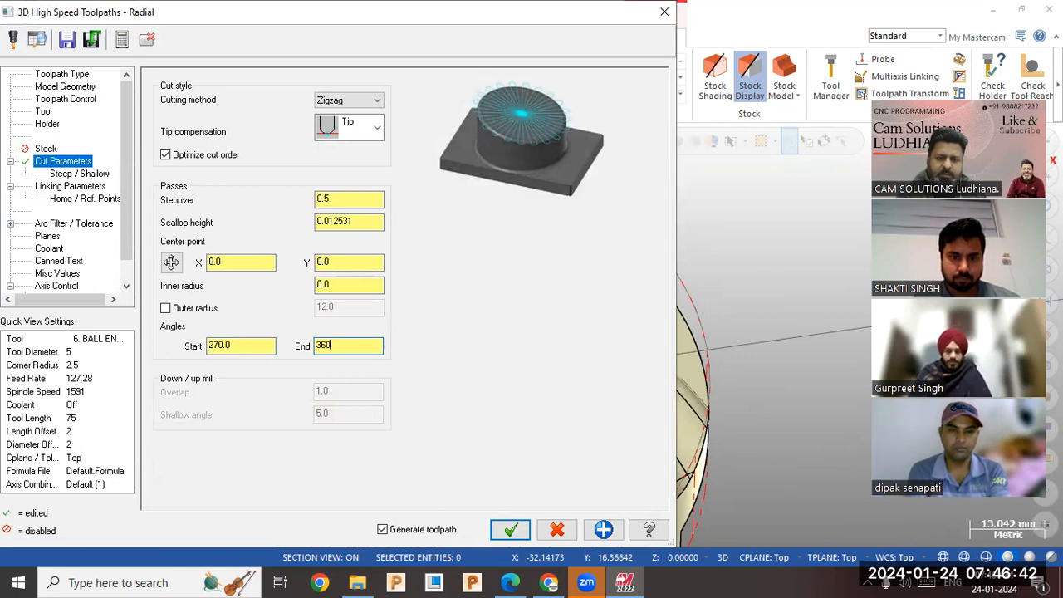
pyautogui.click(523, 536)
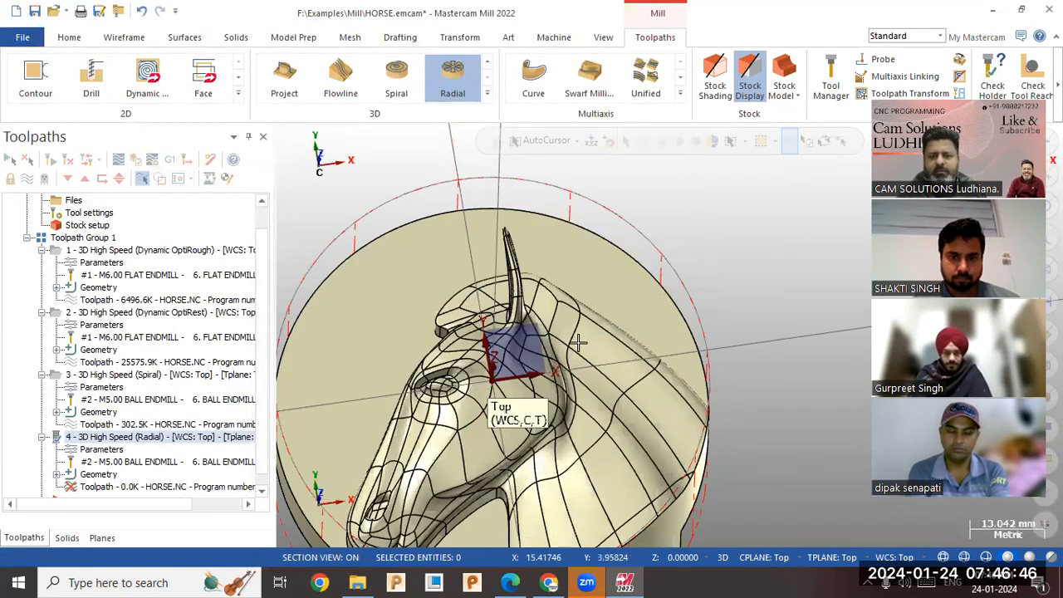
pyautogui.scroll(-2, 585, 350)
pyautogui.moveTo(368, 417); pyautogui.dragTo(466, 421, button='middle')
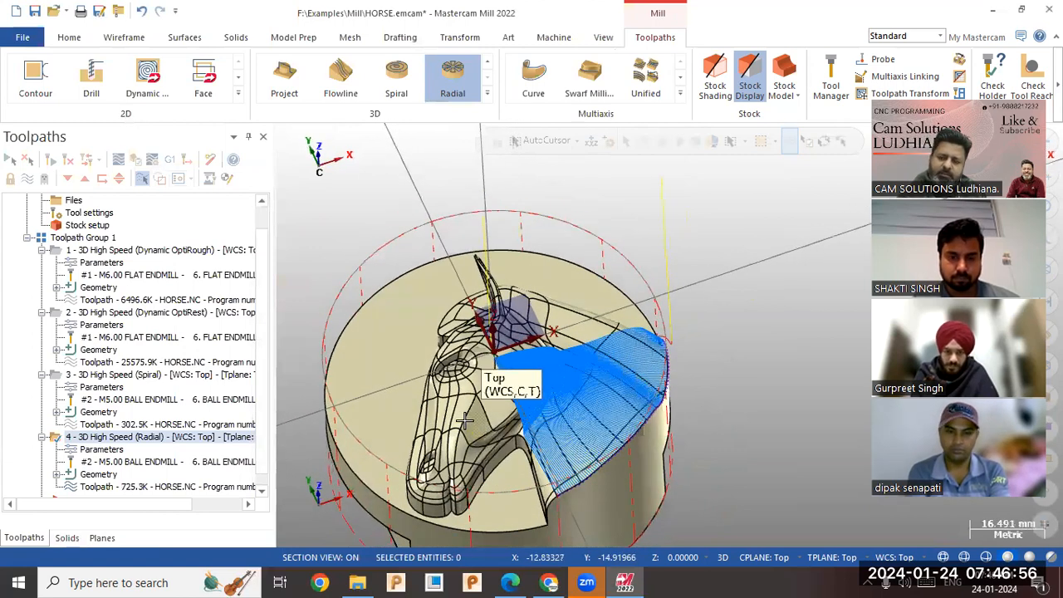
# Hide the display of all toolpaths and create a Horizontal Area toolpath with the entire horse solid as machining geometry.
pyautogui.click(73, 238)
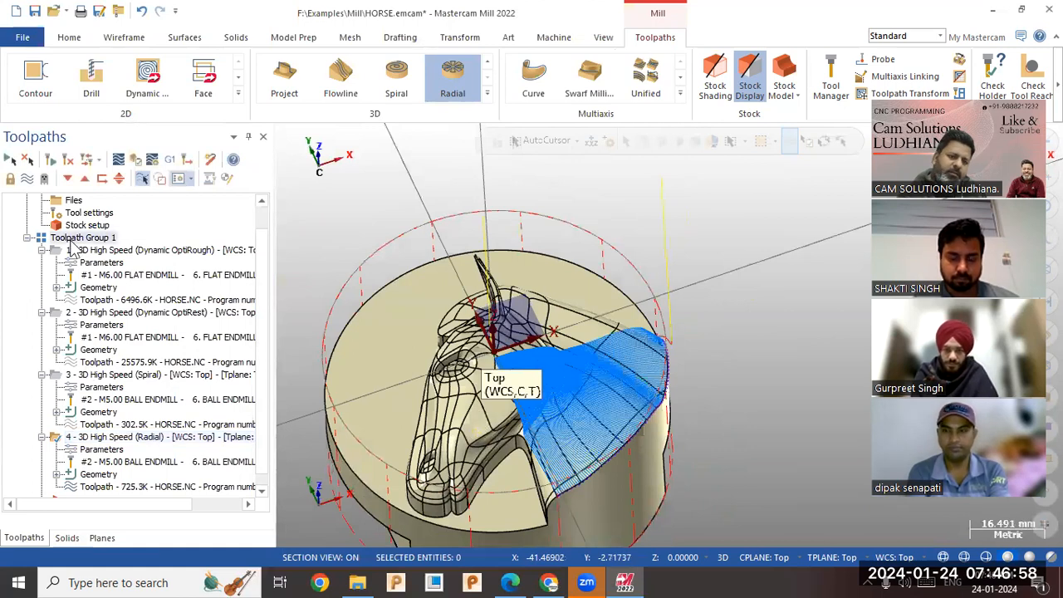
pyautogui.click(27, 178)
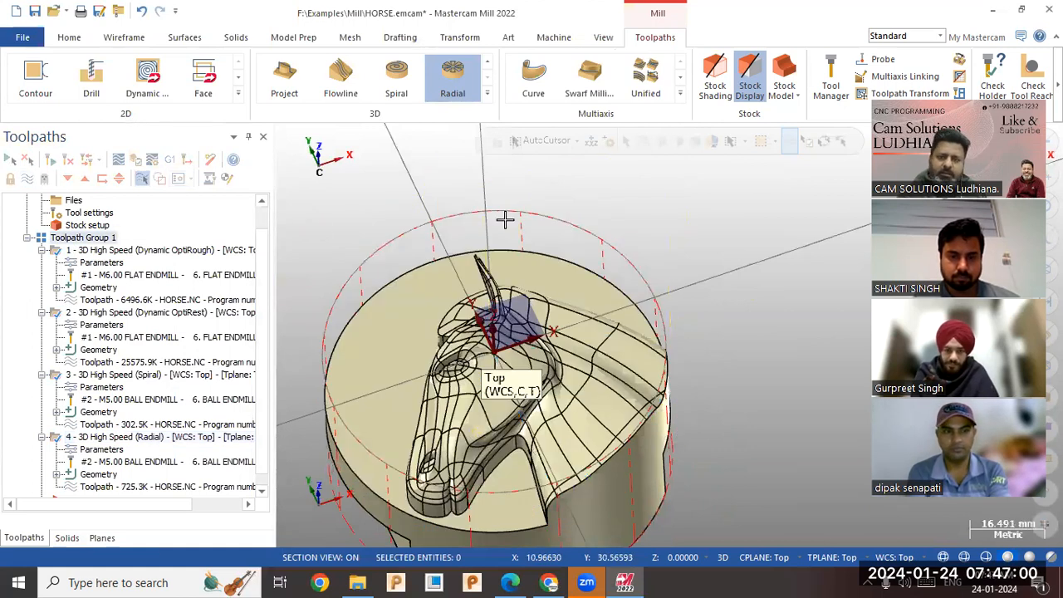
pyautogui.click(487, 93)
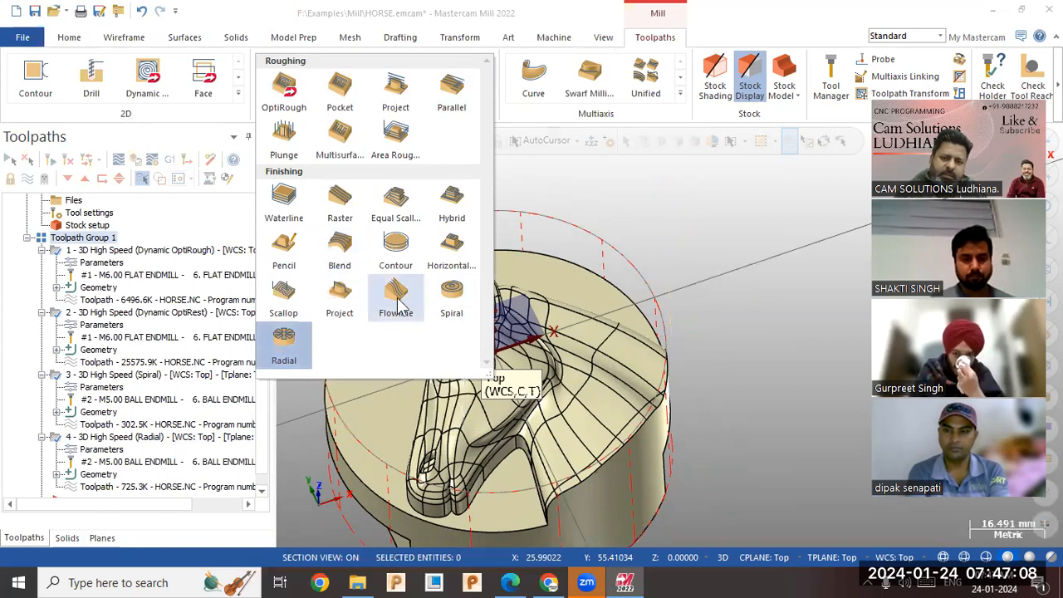
pyautogui.click(449, 253)
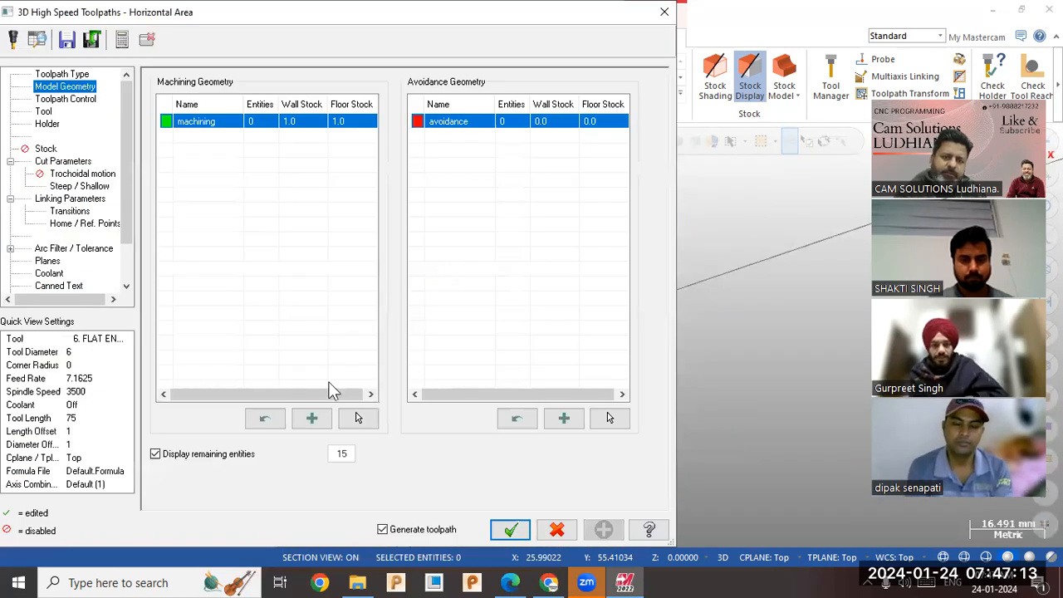
pyautogui.click(358, 418)
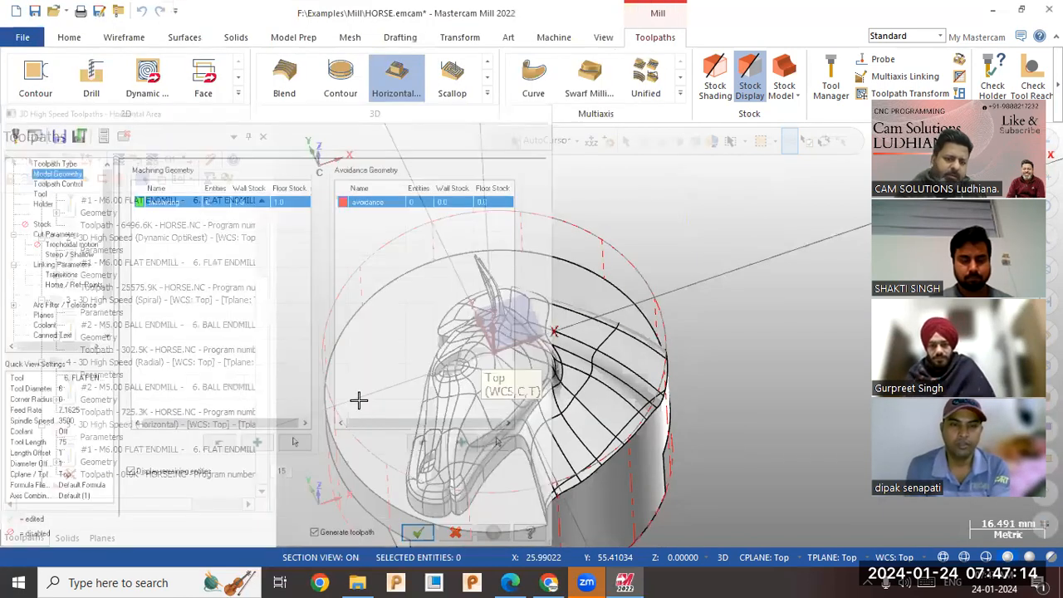
pyautogui.tripleClick(359, 401)
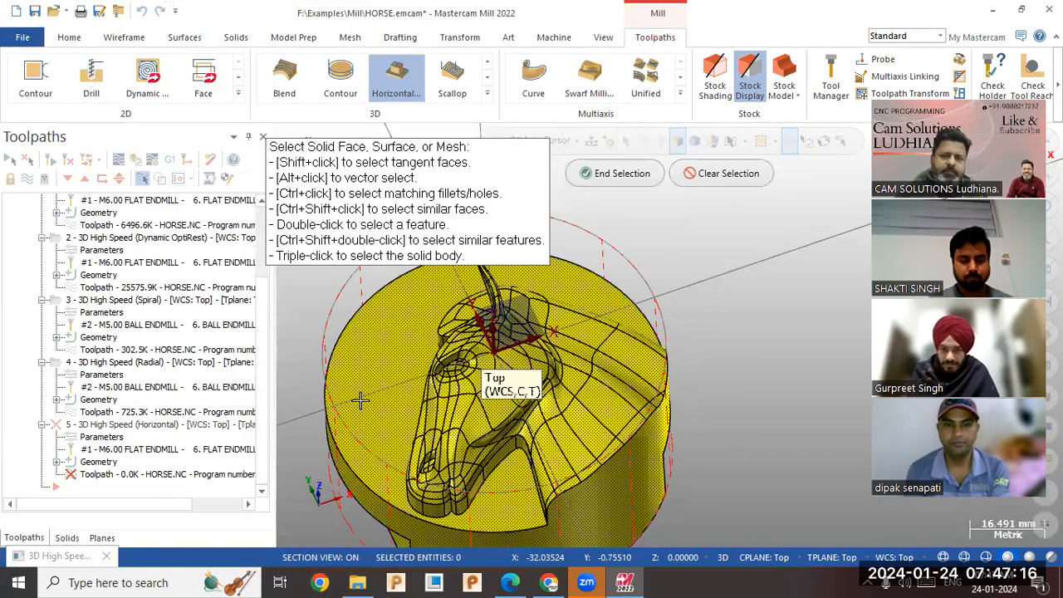
pyautogui.click(630, 180)
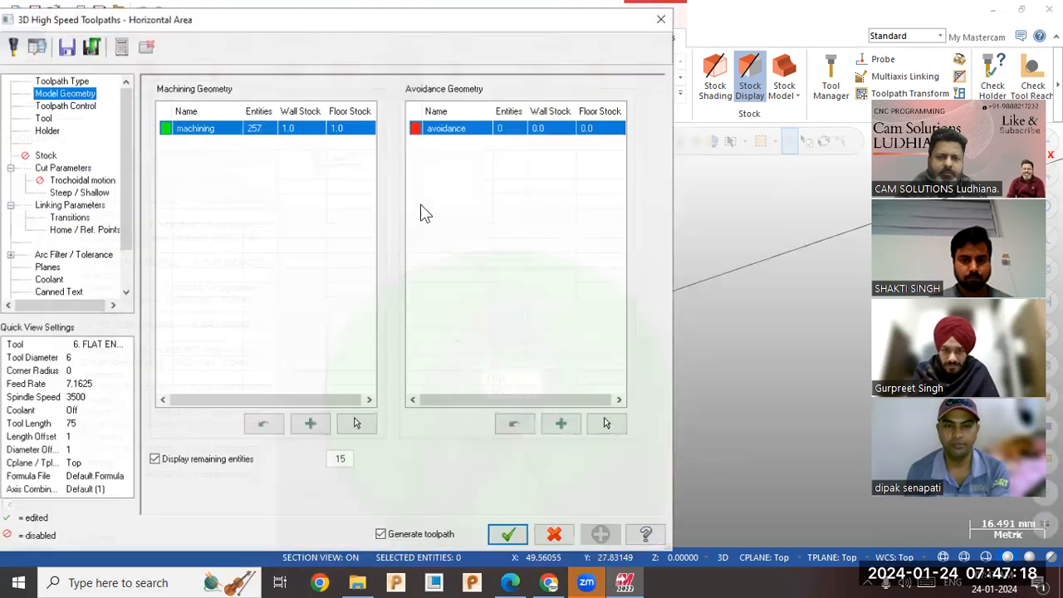
# Set the wall stock and floor stock of the horizontal toolpath's machining geometry to 0.
pyautogui.click(307, 121)
pyautogui.write('0')
pyautogui.click(353, 124)
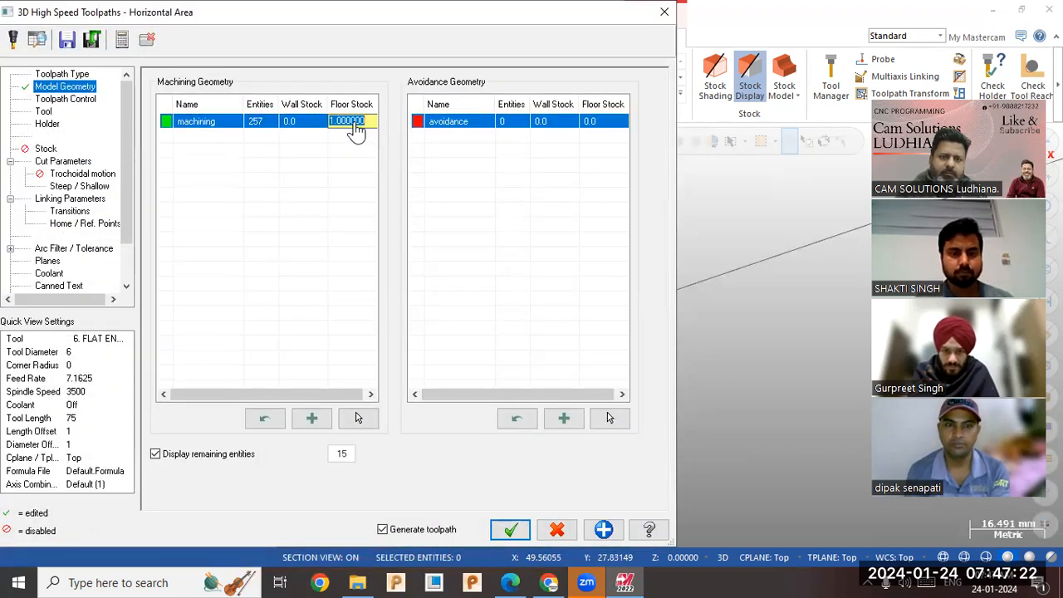
pyautogui.write('0')
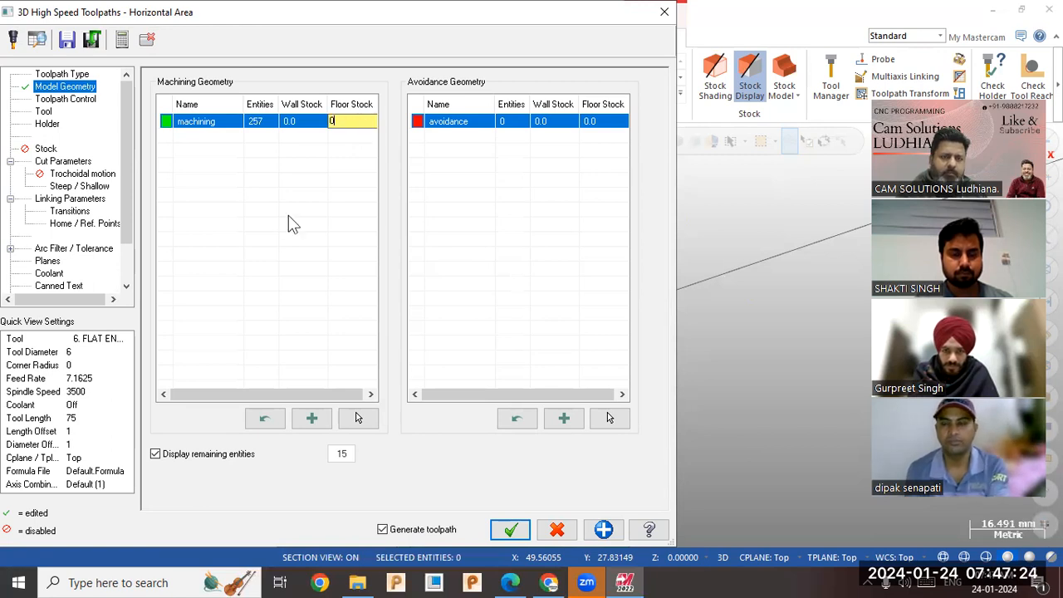
# Choose the 5 mm ball endmill as the cutting tool for the Horizontal Area toolpath.
pyautogui.click(65, 99)
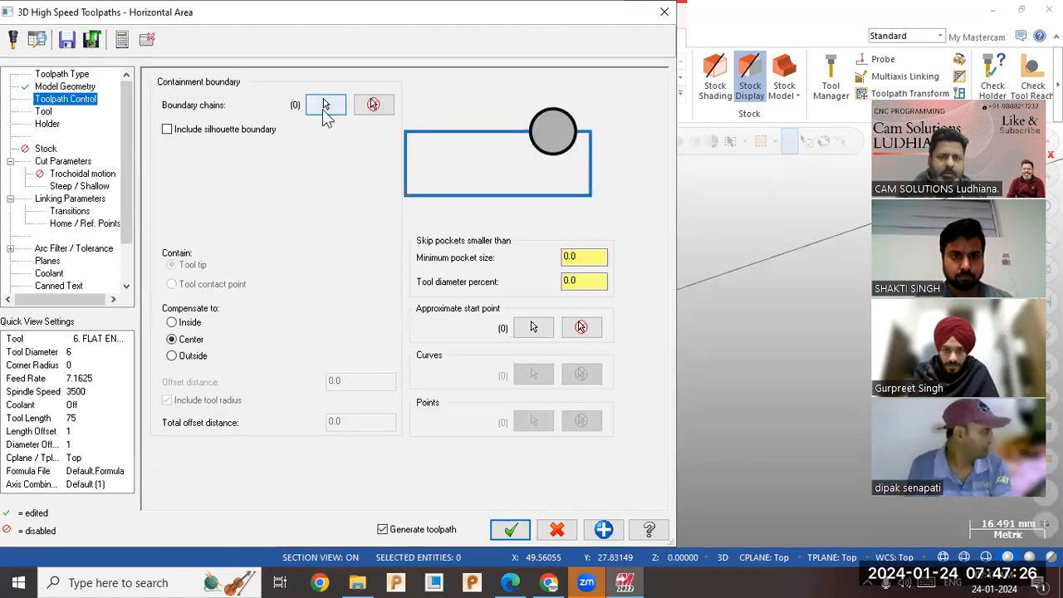
pyautogui.click(208, 130)
pyautogui.click(43, 112)
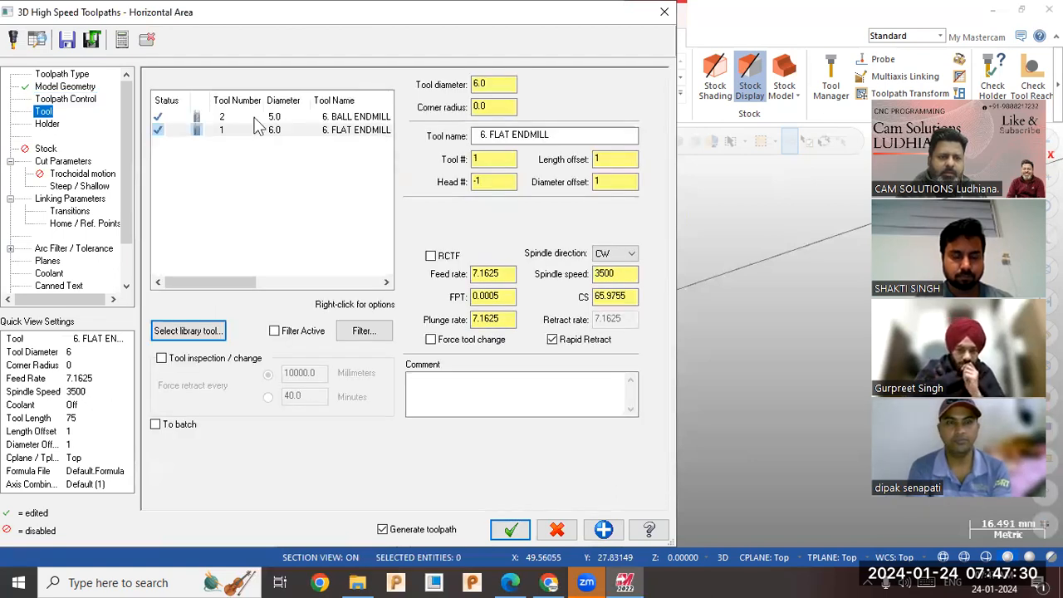
pyautogui.click(257, 117)
# Set the horizontal toolpath's number of depth cuts to 1 and its XY stepover to 25% of the tool diameter.
pyautogui.click(63, 161)
pyautogui.doubleClick(357, 181)
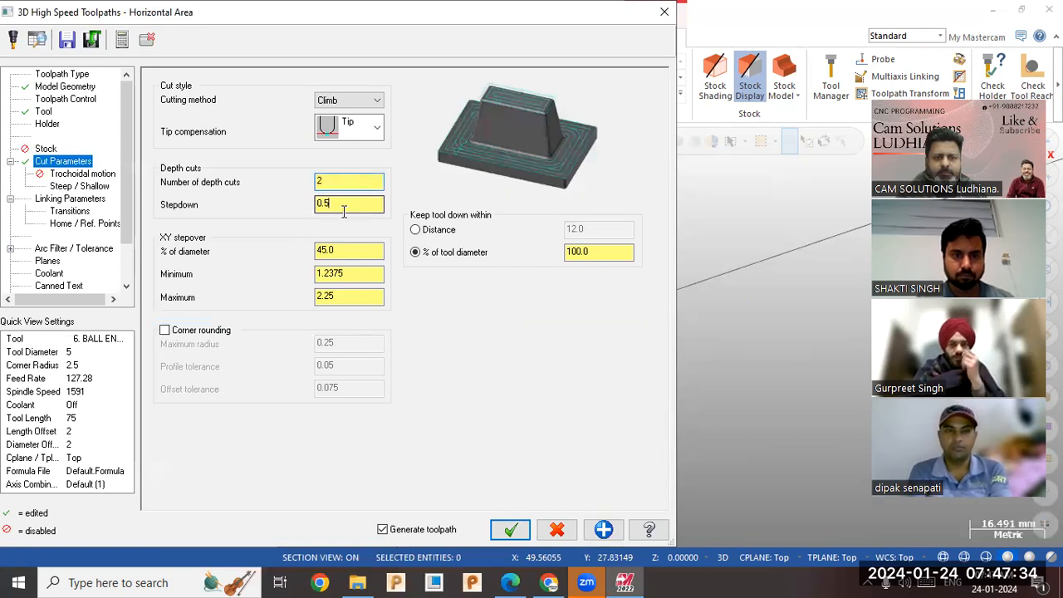
pyautogui.click(335, 181)
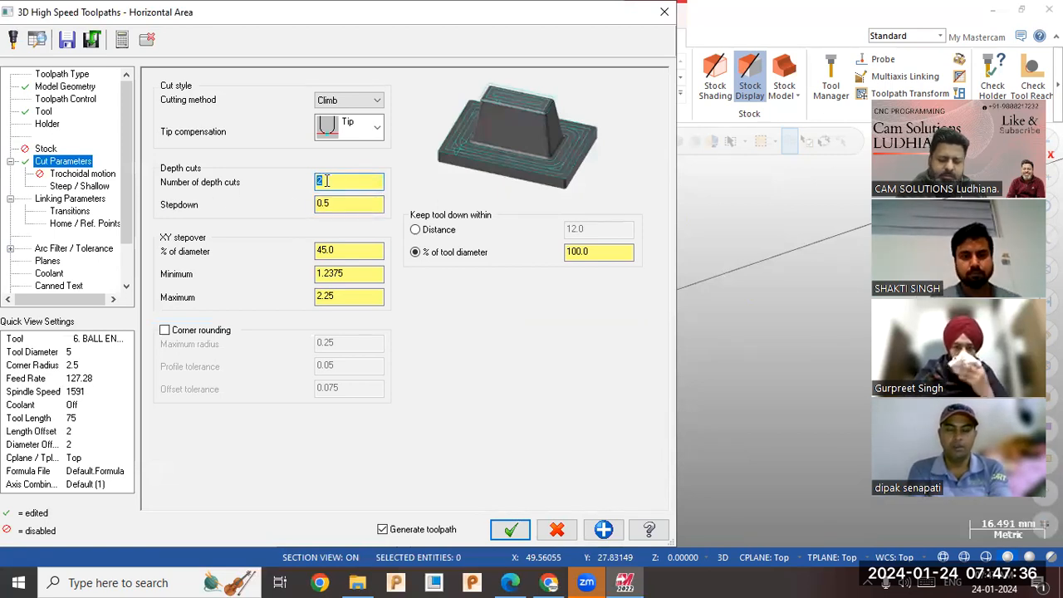
pyautogui.click(346, 249)
pyautogui.write('25')
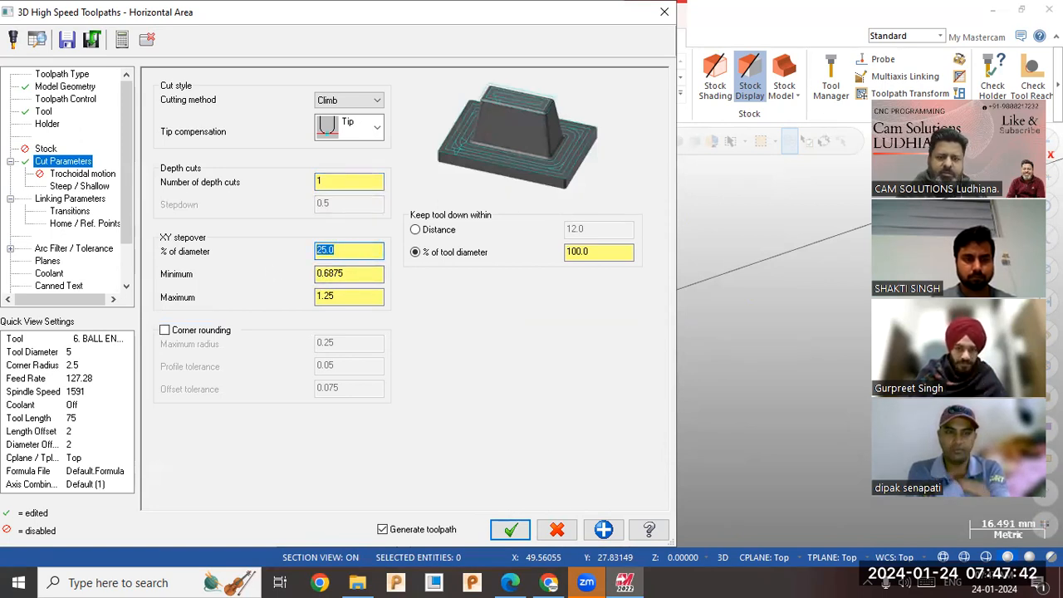
# Check the horizontal toolpath's linking parameters, generate it, and inspect the passes around the horse head from several angles.
pyautogui.click(80, 201)
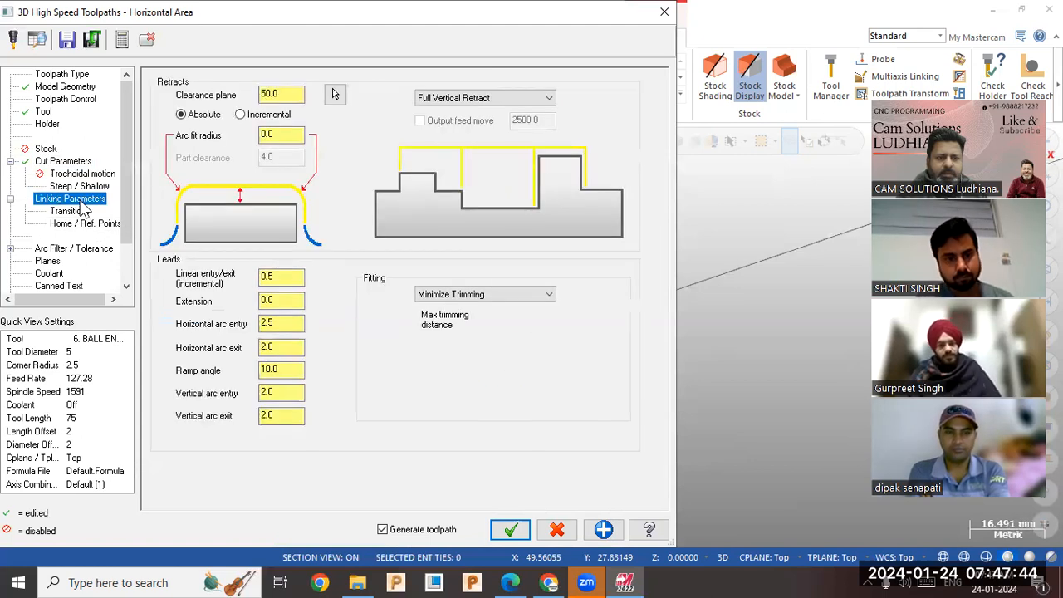
pyautogui.click(510, 529)
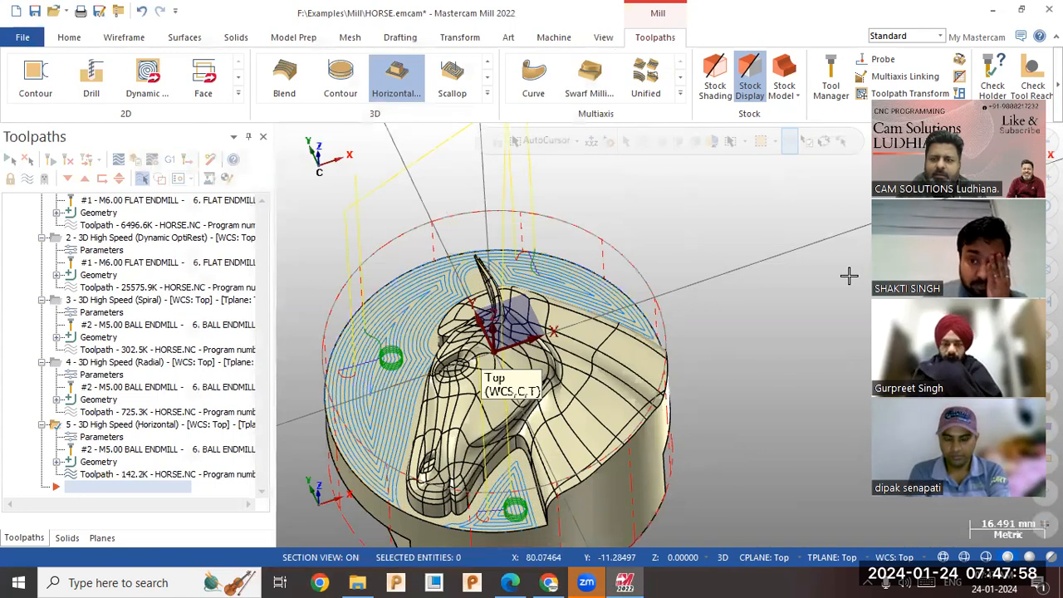
pyautogui.moveTo(498, 353); pyautogui.dragTo(607, 410, button='middle')
pyautogui.moveTo(633, 440); pyautogui.dragTo(592, 407, button='middle')
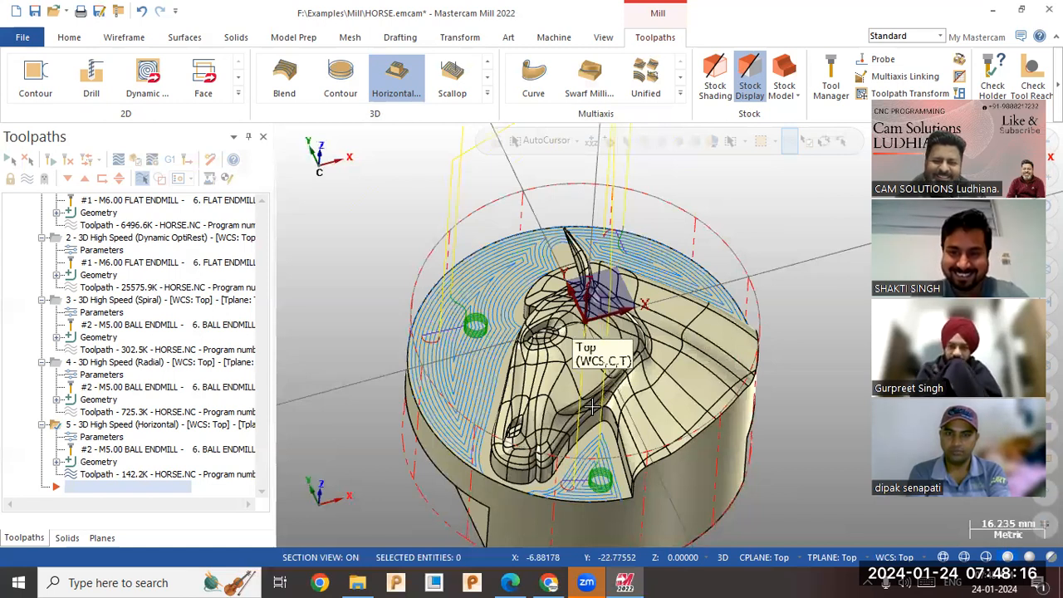
pyautogui.moveTo(592, 406); pyautogui.dragTo(420, 343, button='middle')
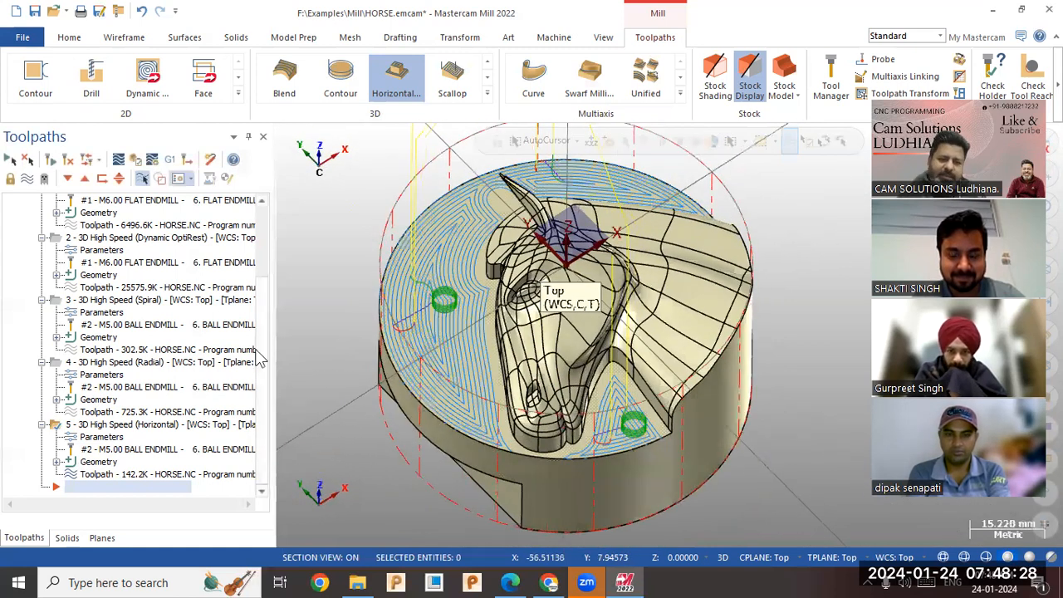
# Create a 3D Contour finishing toolpath with all faces of the horse solid as drive surfaces.
pyautogui.click(487, 95)
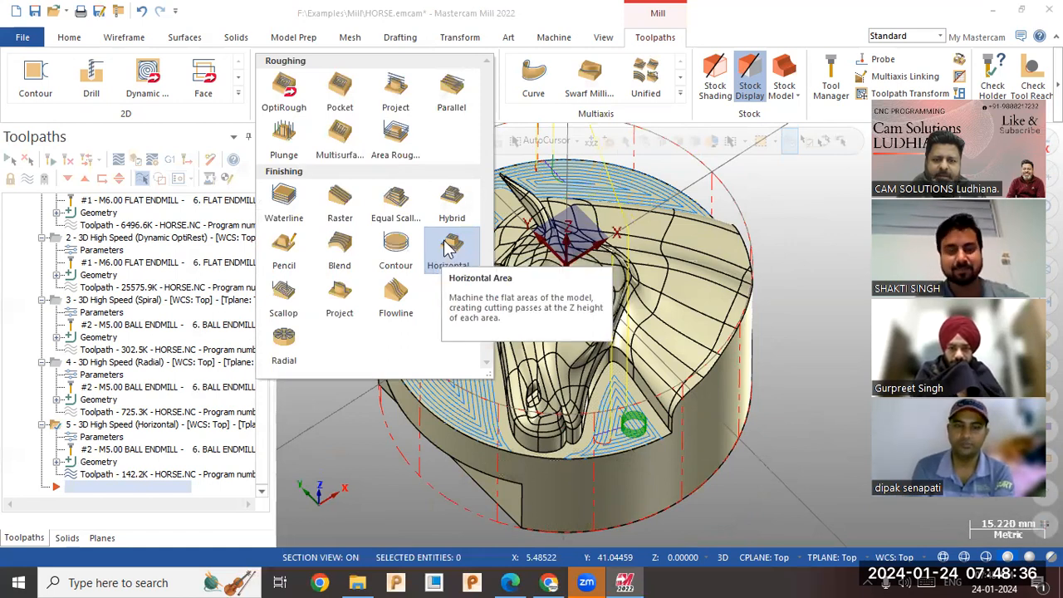
pyautogui.click(395, 249)
pyautogui.scroll(2, 631, 404)
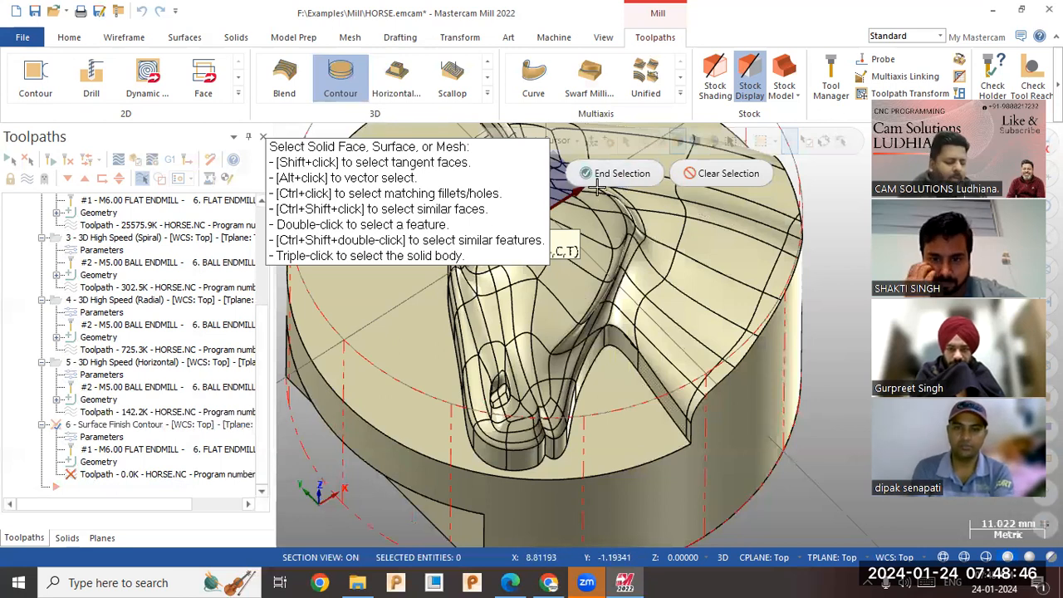
pyautogui.hotkey('ctrl', 'a')
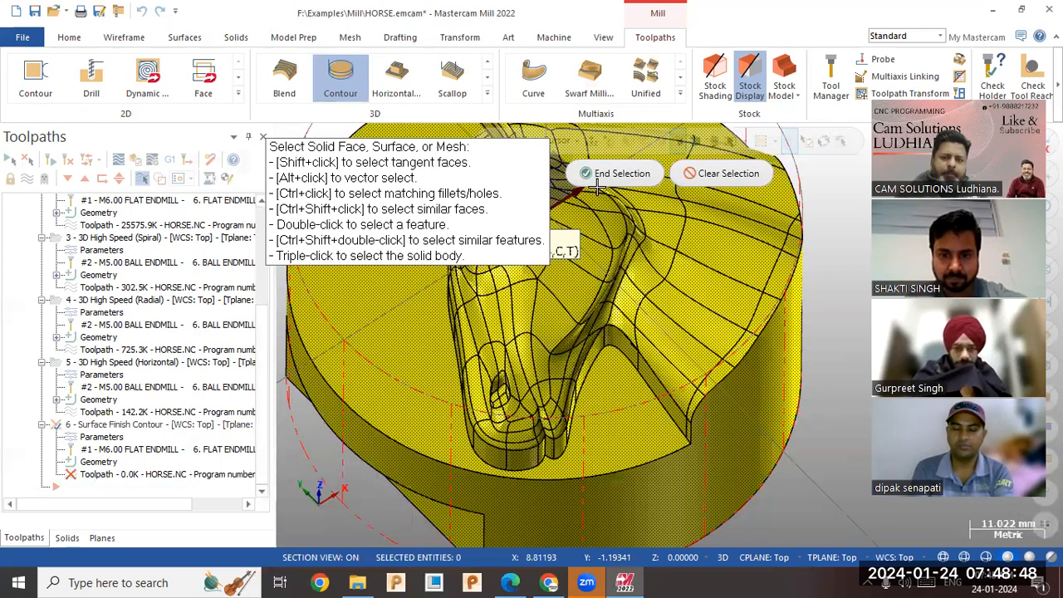
pyautogui.click(616, 174)
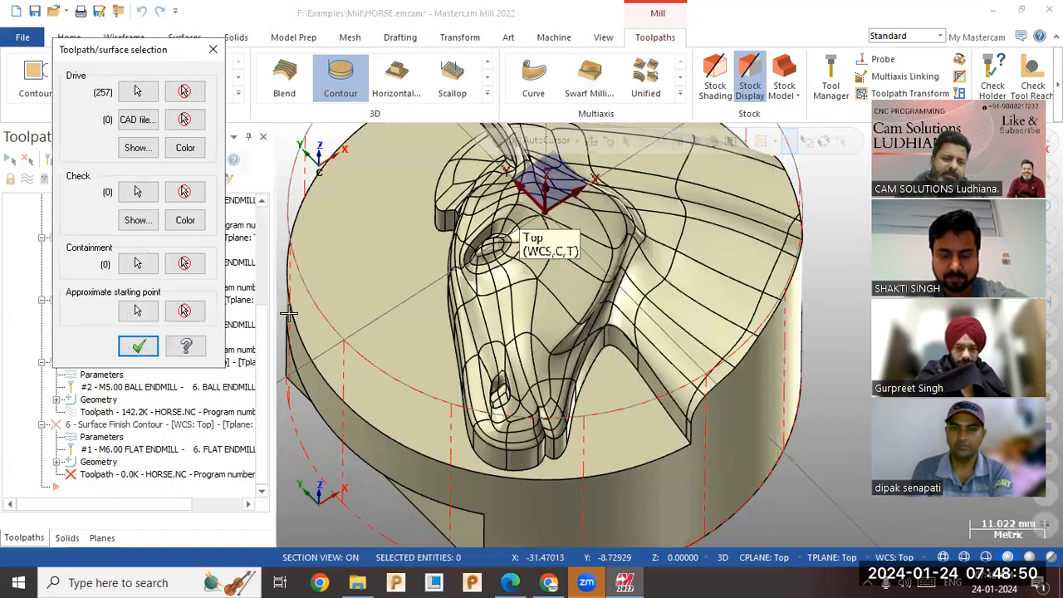
pyautogui.click(139, 264)
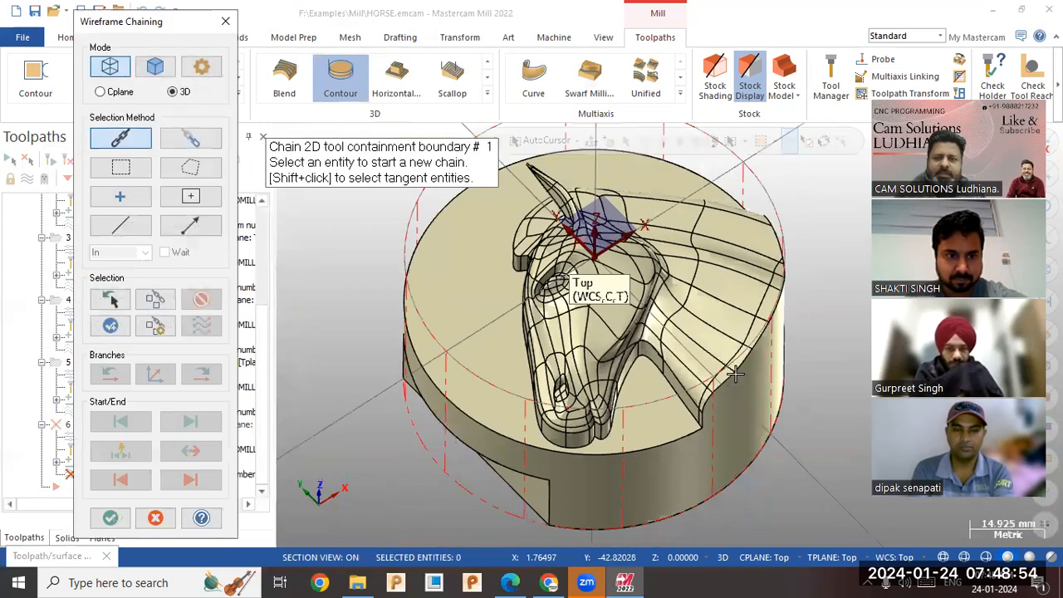
pyautogui.click(737, 197)
pyautogui.click(110, 517)
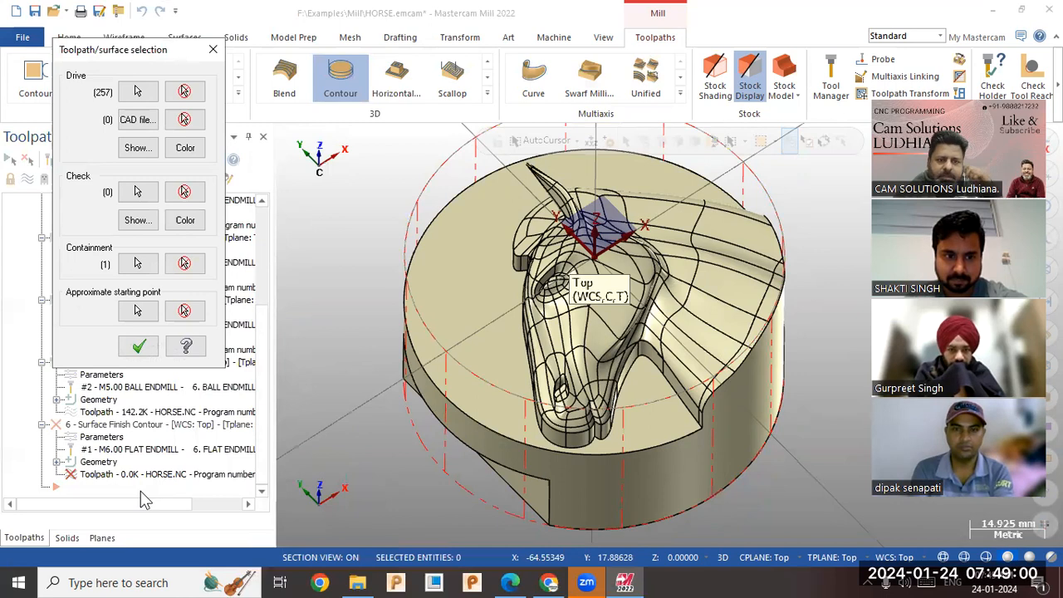
pyautogui.click(185, 264)
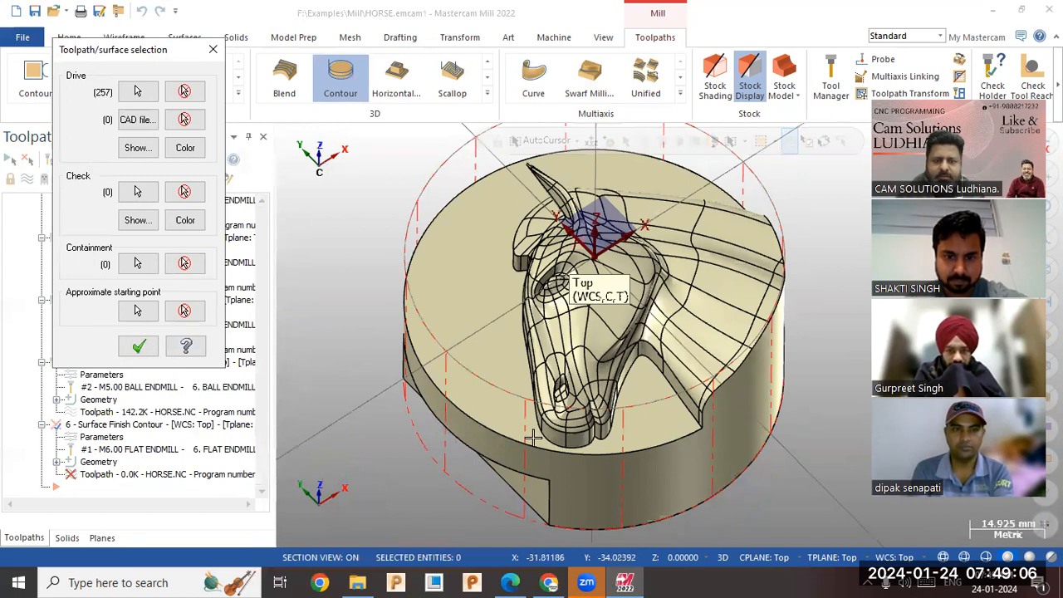
# Accept the contour geometry without a containment boundary and choose the 6 mm flat endmill as its tool.
pyautogui.click(139, 346)
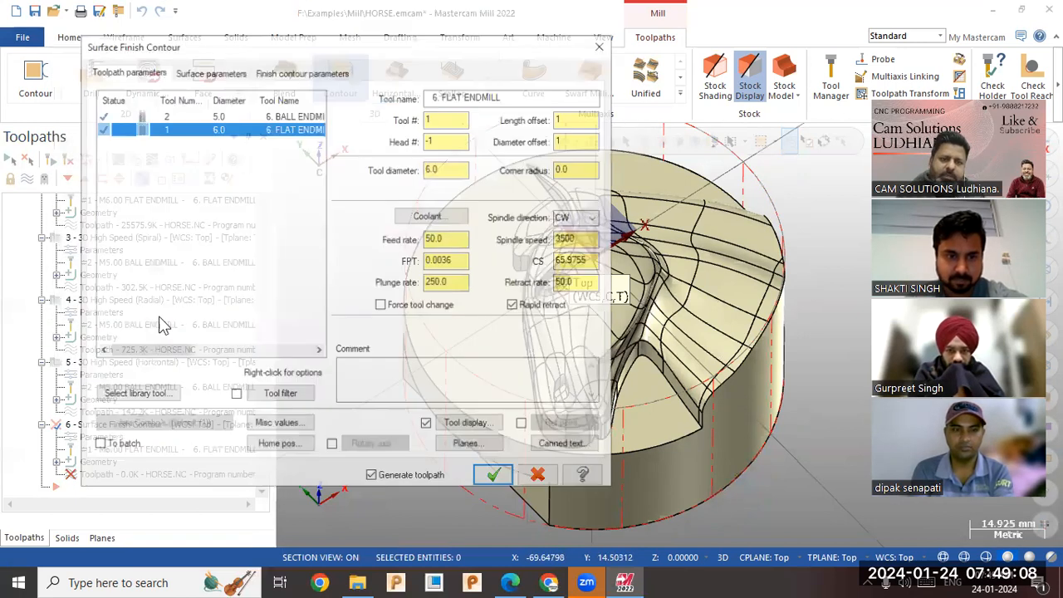
pyautogui.click(208, 115)
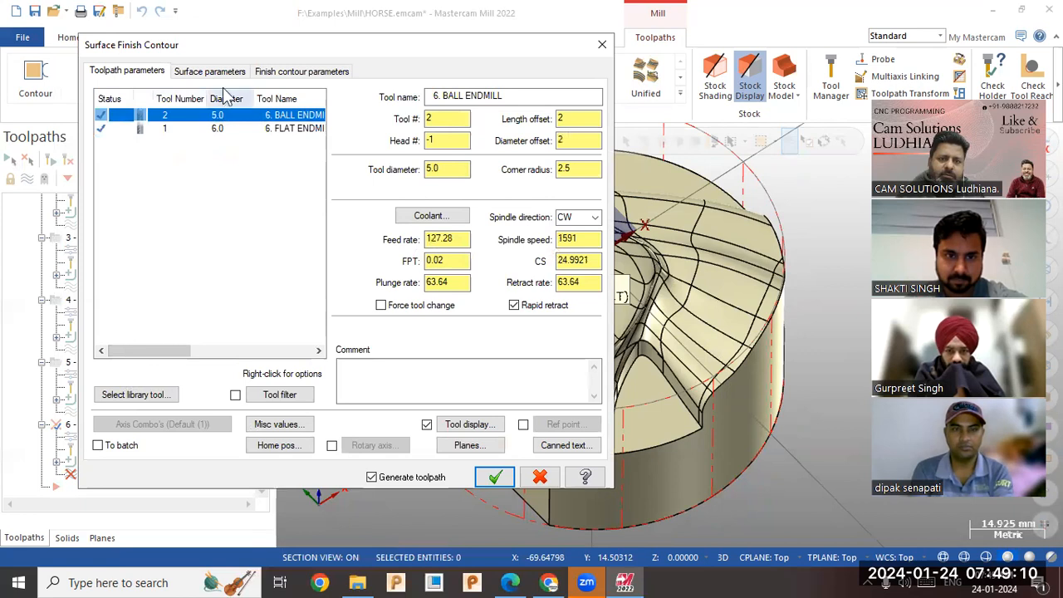
pyautogui.click(217, 73)
pyautogui.click(285, 71)
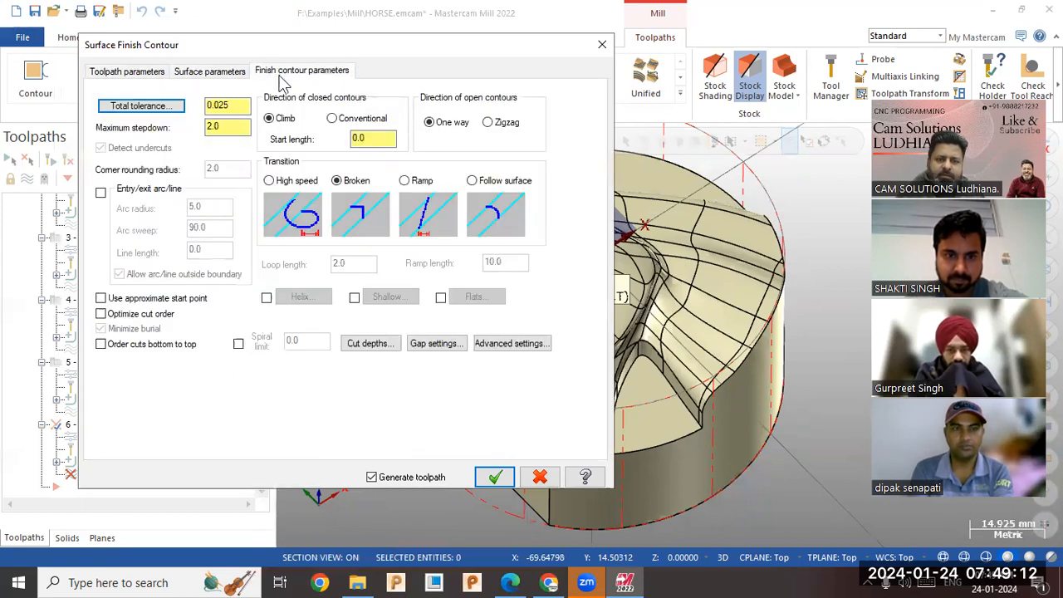
pyautogui.click(137, 71)
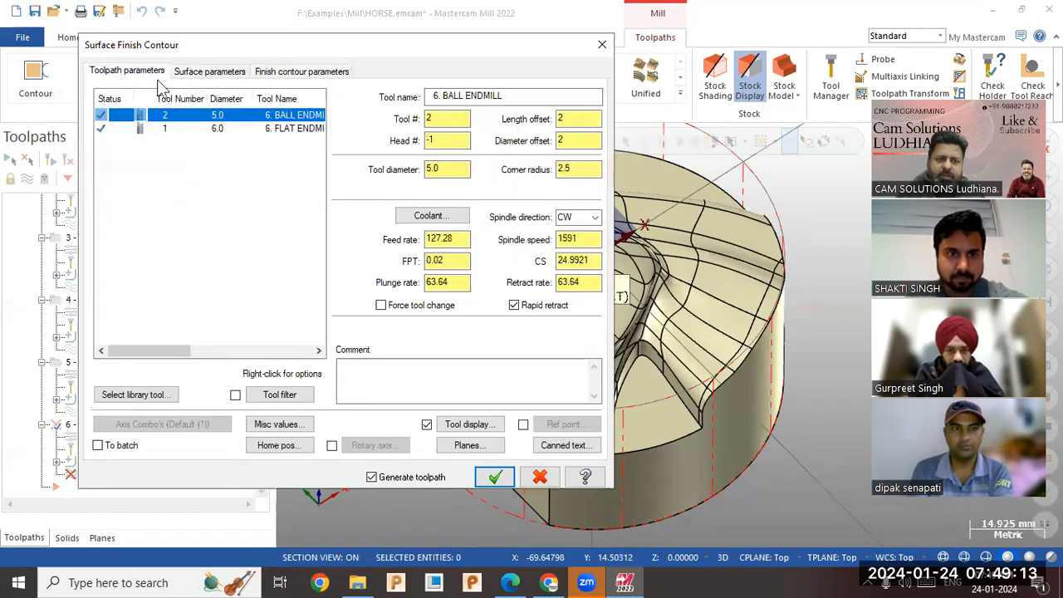
pyautogui.click(230, 129)
# Set the contour toolpath to high speed transitions, optimized cut order, a maximum stepdown of 0.5 and zigzag direction for open contours.
pyautogui.click(285, 71)
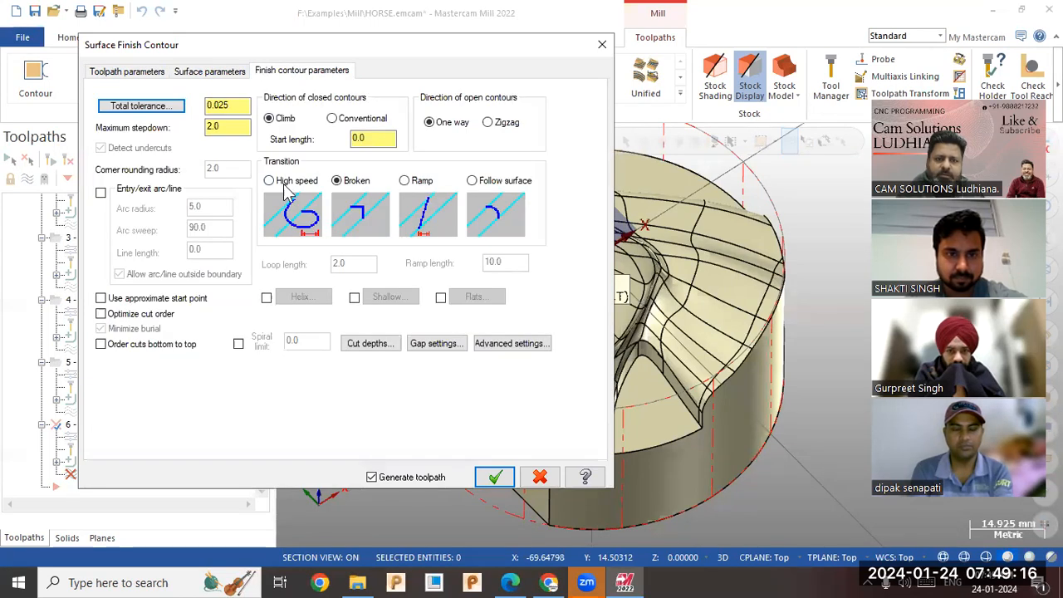
pyautogui.click(286, 183)
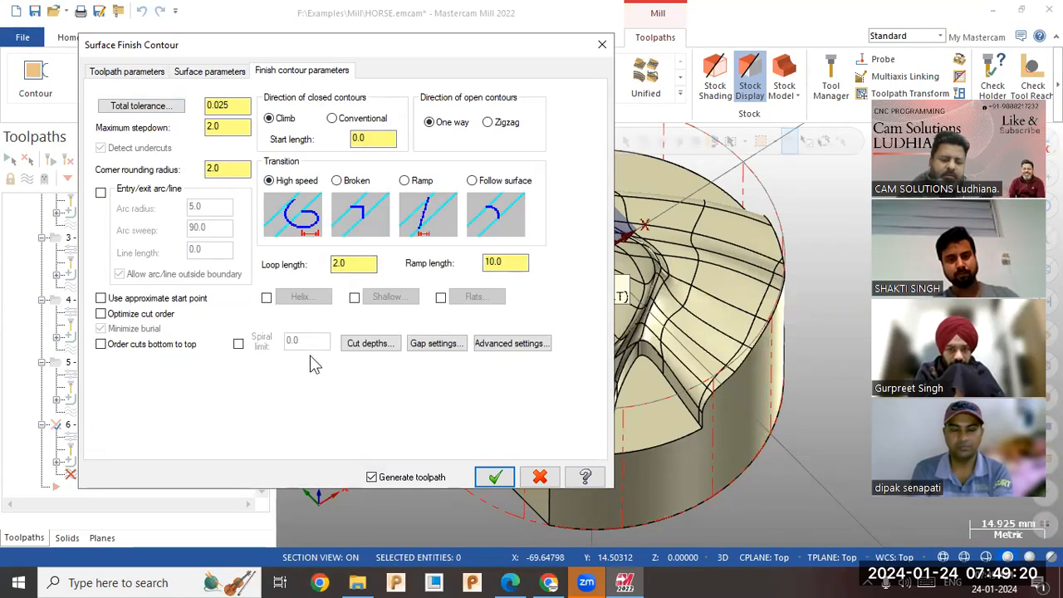
pyautogui.click(135, 313)
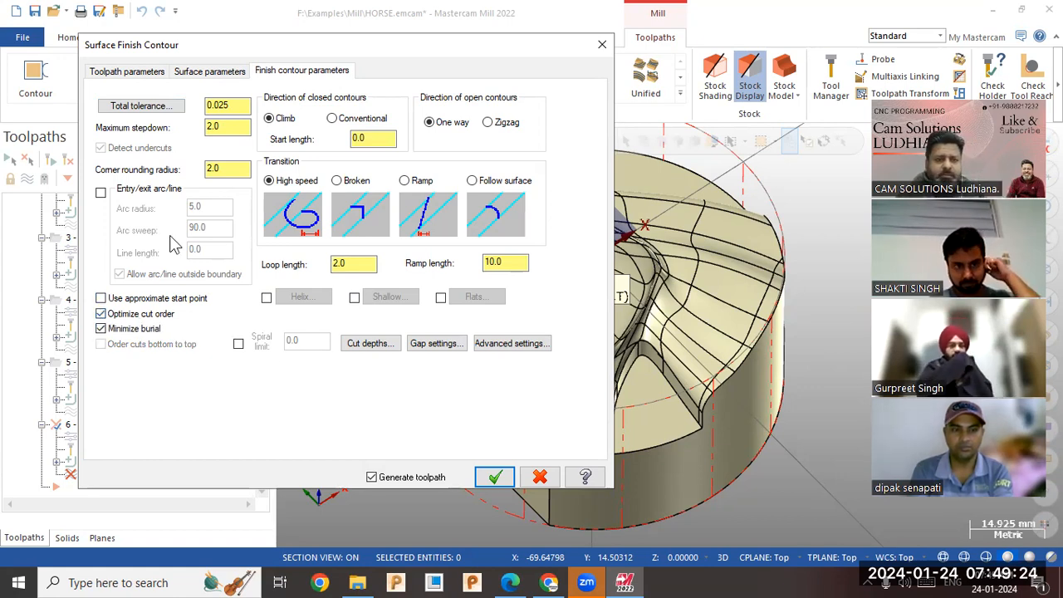
pyautogui.doubleClick(224, 127)
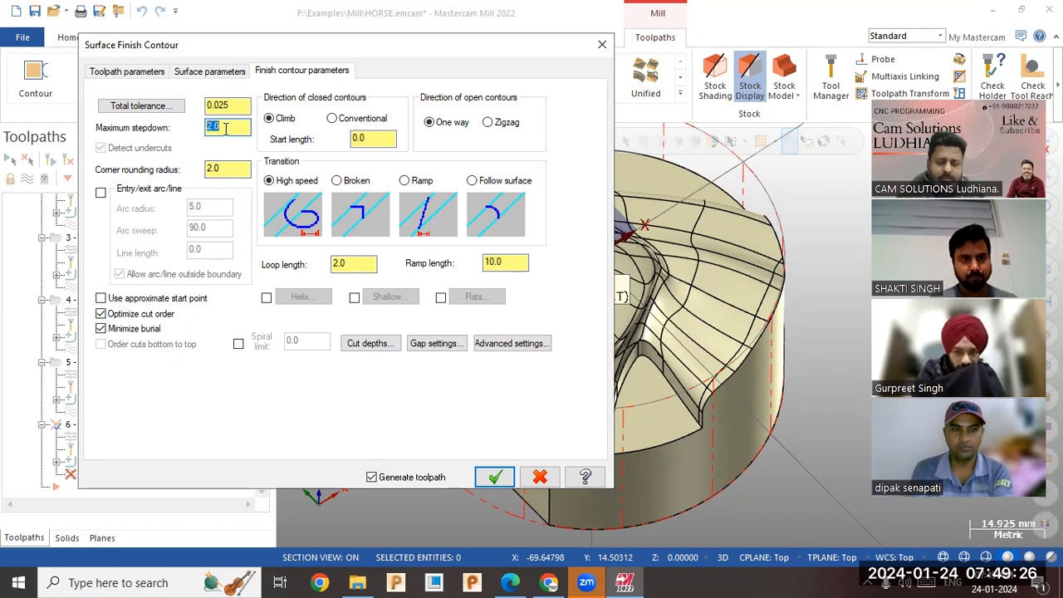
pyautogui.press('BackSpace')
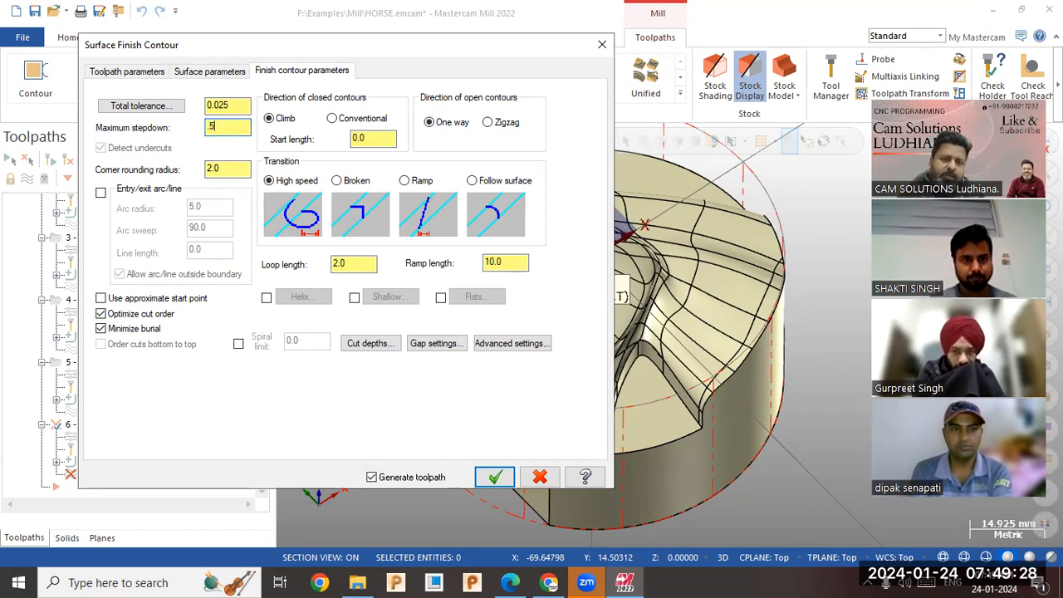
pyautogui.click(488, 124)
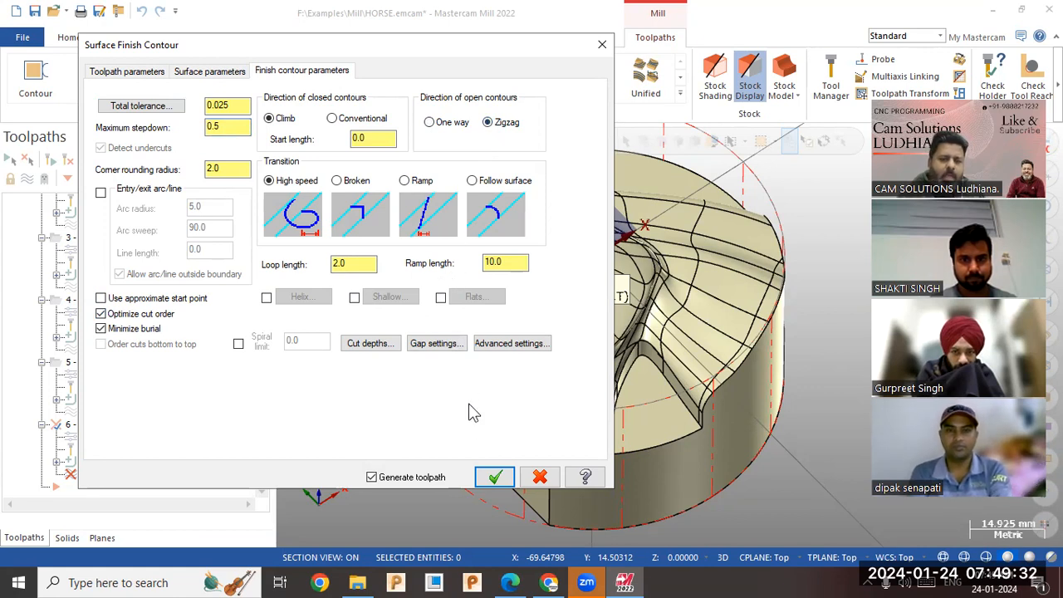
# Generate the Surface Finish Contour toolpath and inspect its passes on the horse's walls and the cylindrical base.
pyautogui.click(496, 479)
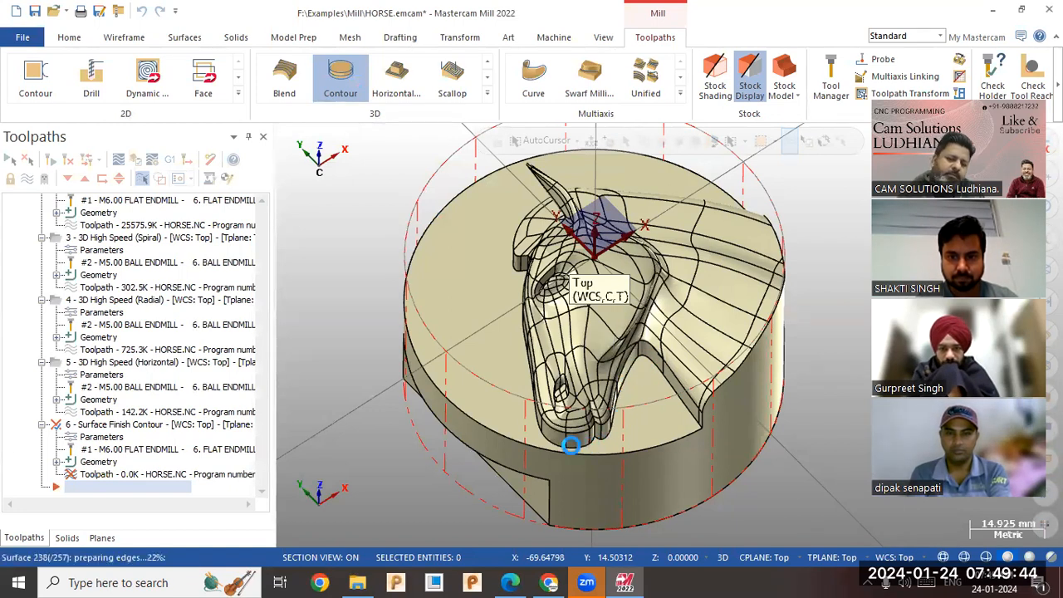
pyautogui.moveTo(546, 419); pyautogui.dragTo(720, 305, button='middle')
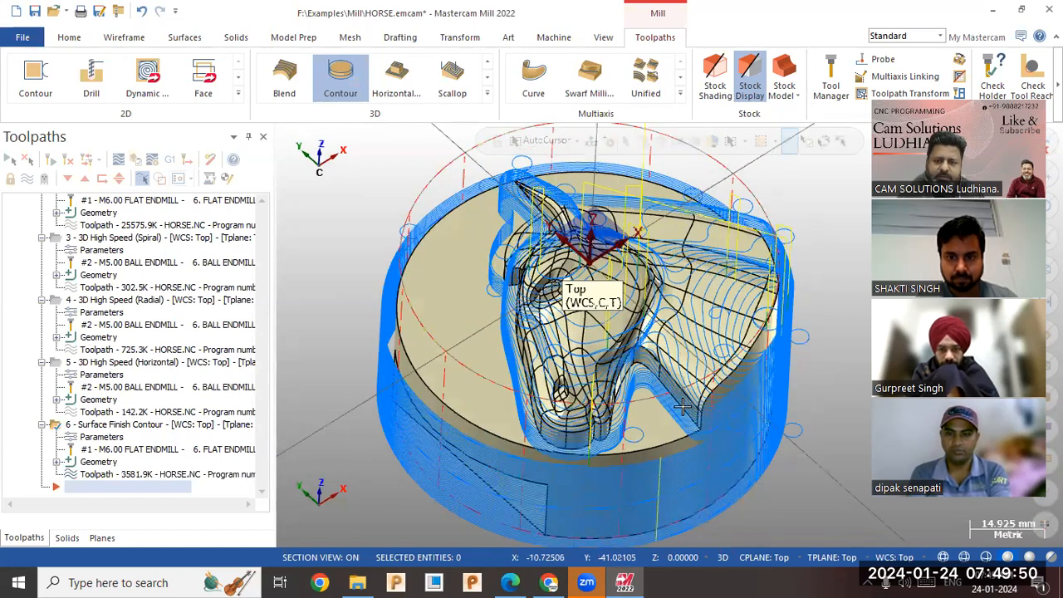
pyautogui.scroll(2, 513, 361)
pyautogui.moveTo(555, 347); pyautogui.dragTo(397, 355, button='middle')
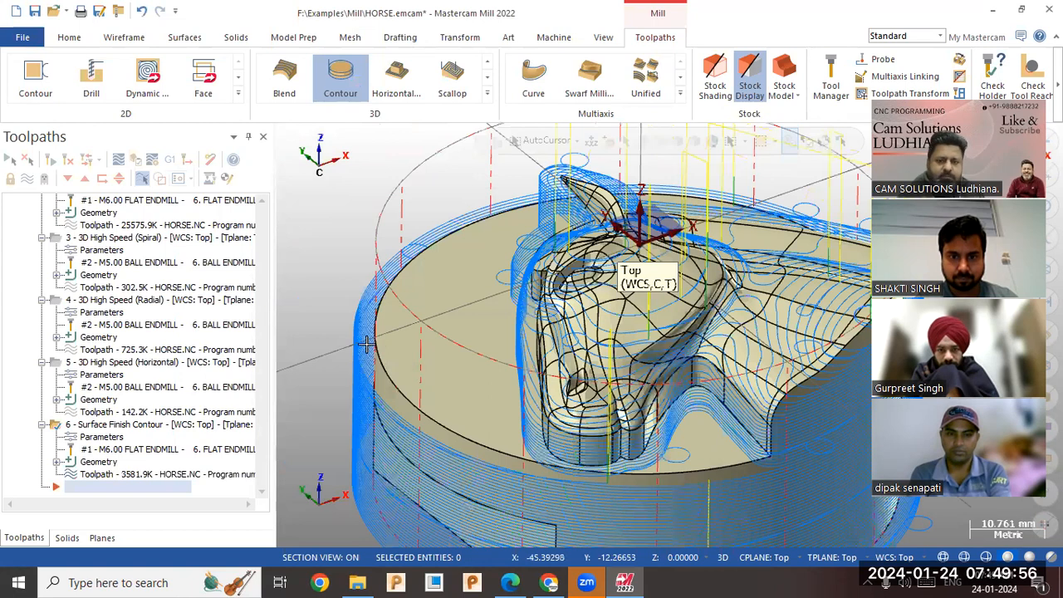
pyautogui.scroll(-1, 366, 343)
pyautogui.scroll(-1, 608, 438)
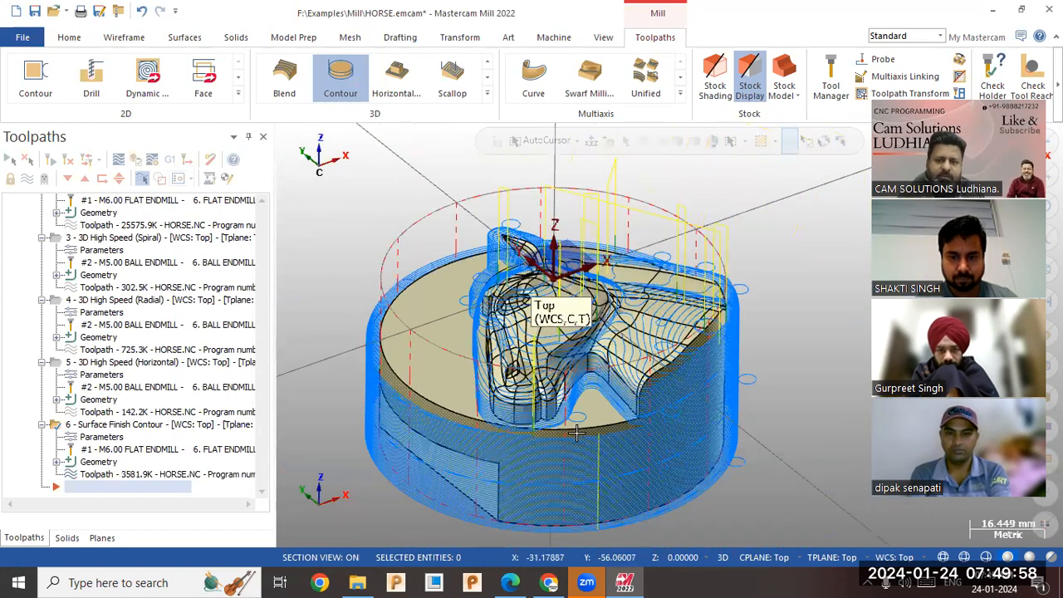
# Enable flats machining for the Surface Finish Contour toolpath with a 2D stepover of 1.25, regenerate it and inspect the passes.
pyautogui.click(108, 436)
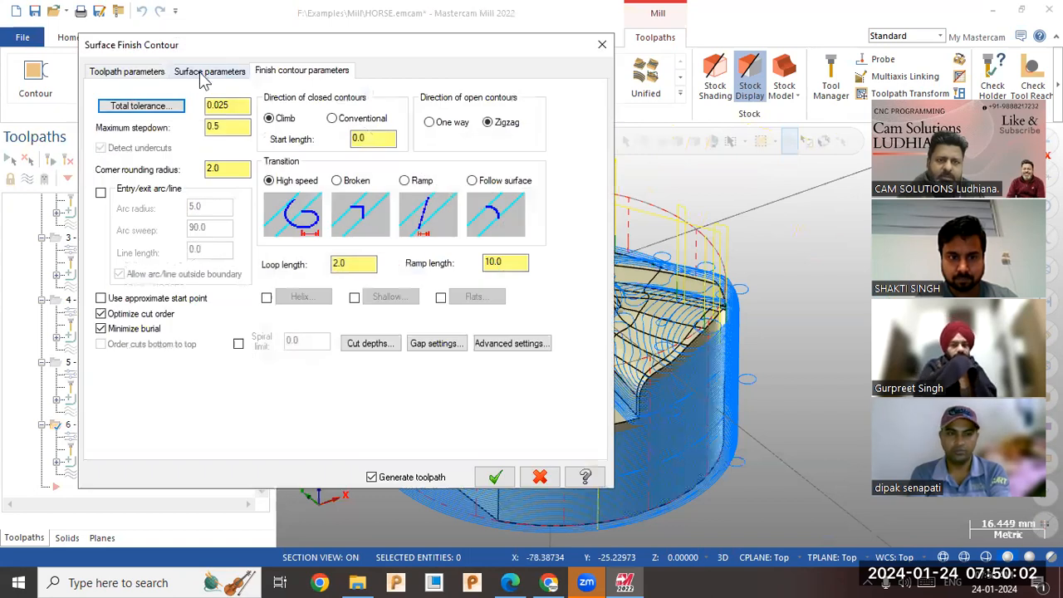
pyautogui.click(202, 72)
pyautogui.click(138, 73)
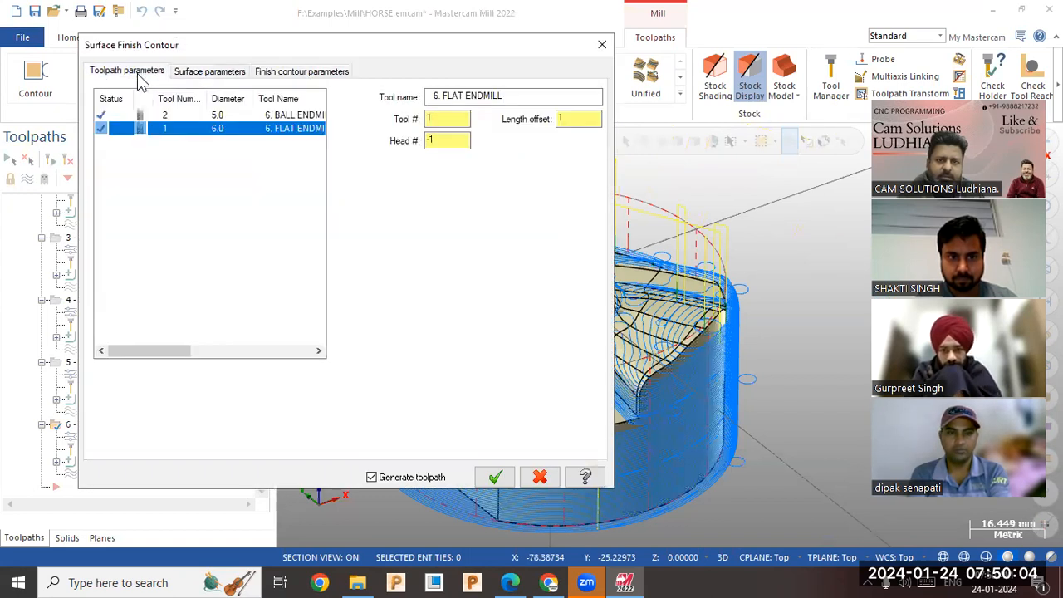
pyautogui.click(185, 73)
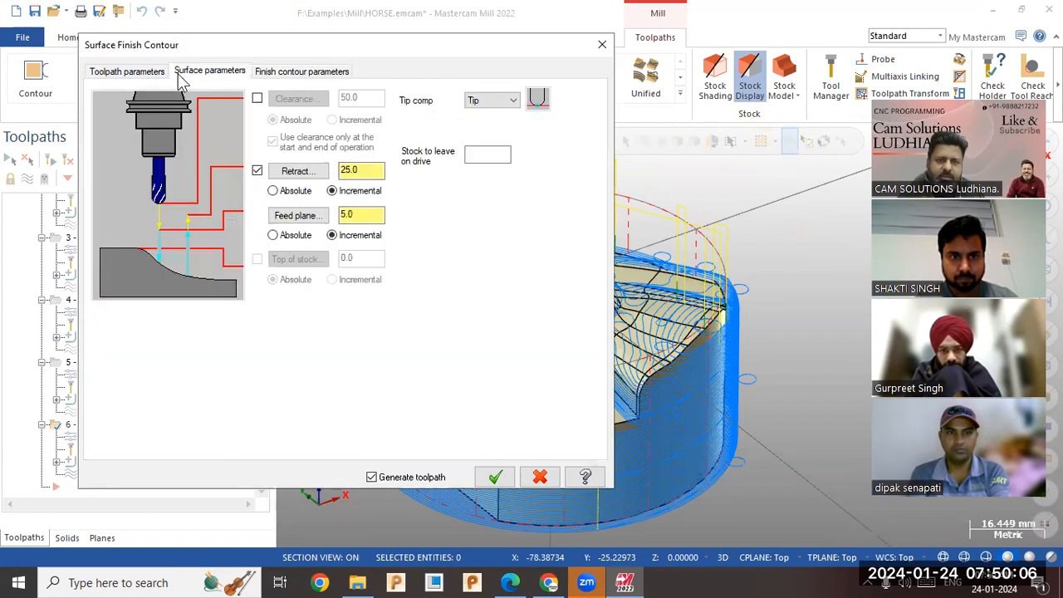
pyautogui.click(287, 74)
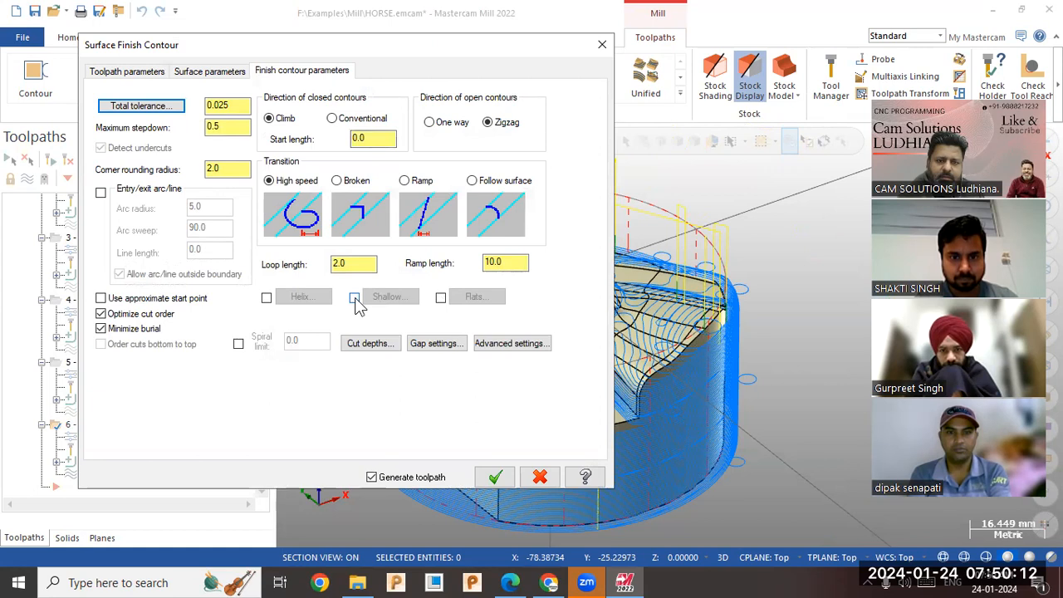
pyautogui.click(441, 299)
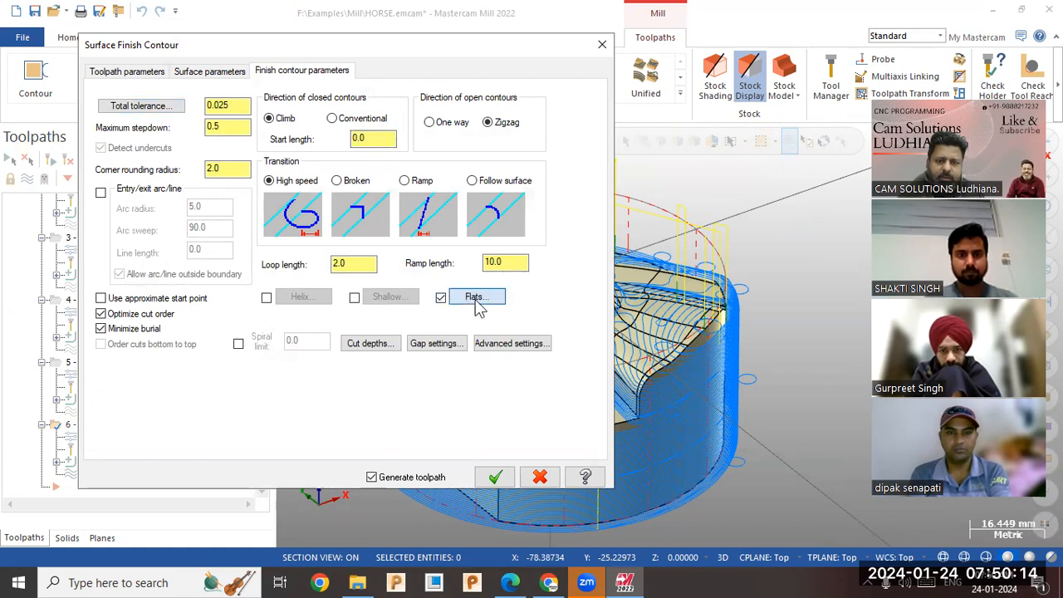
pyautogui.click(469, 297)
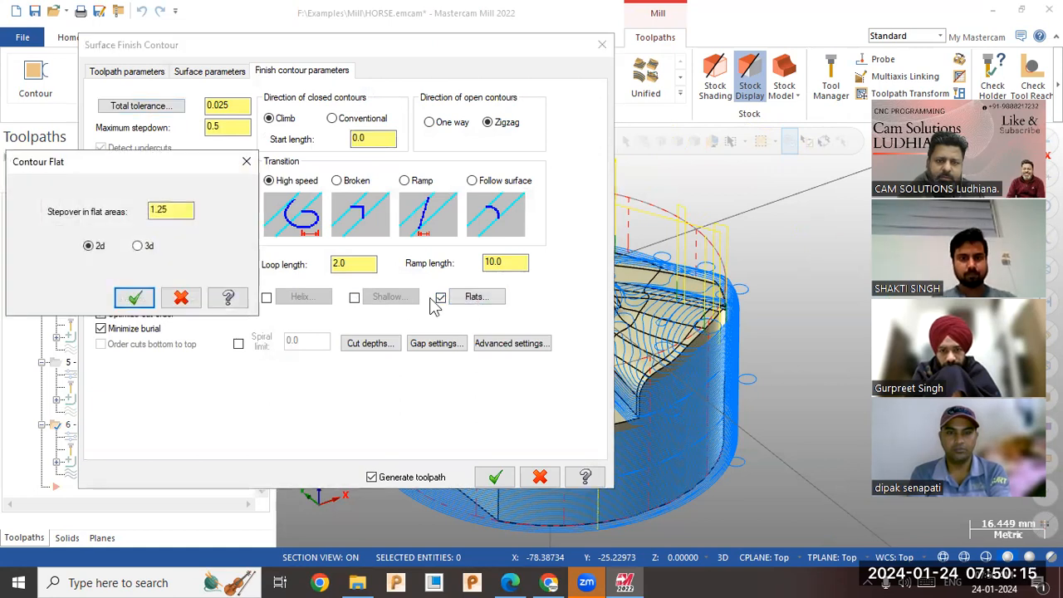
pyautogui.click(136, 295)
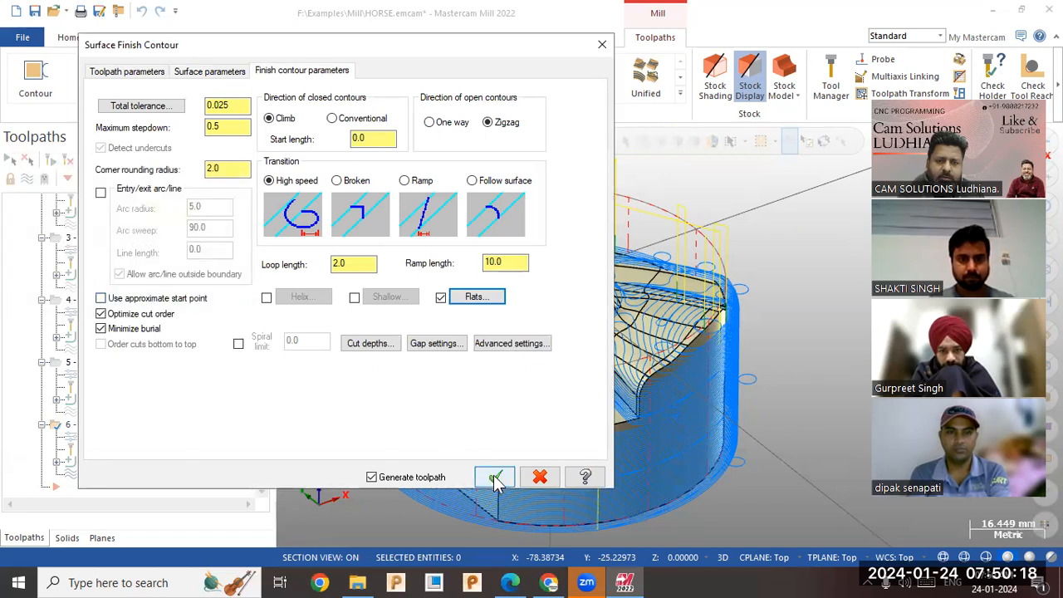
pyautogui.click(495, 477)
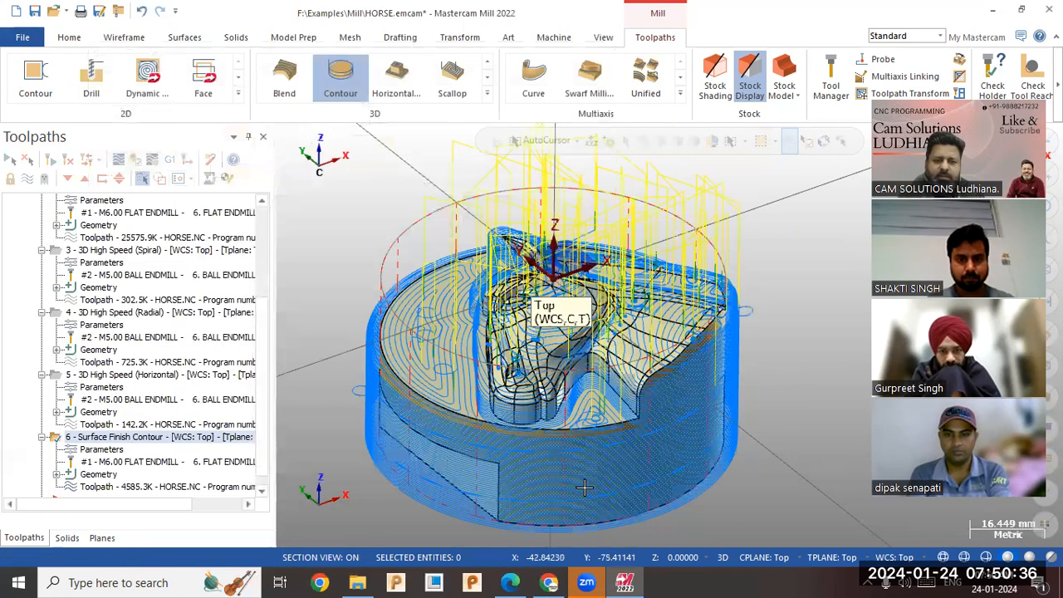
pyautogui.moveTo(455, 345)
pyautogui.mouseDown(button='middle')
pyautogui.moveTo(451, 378)
pyautogui.moveTo(452, 356)
pyautogui.mouseUp(button='middle')
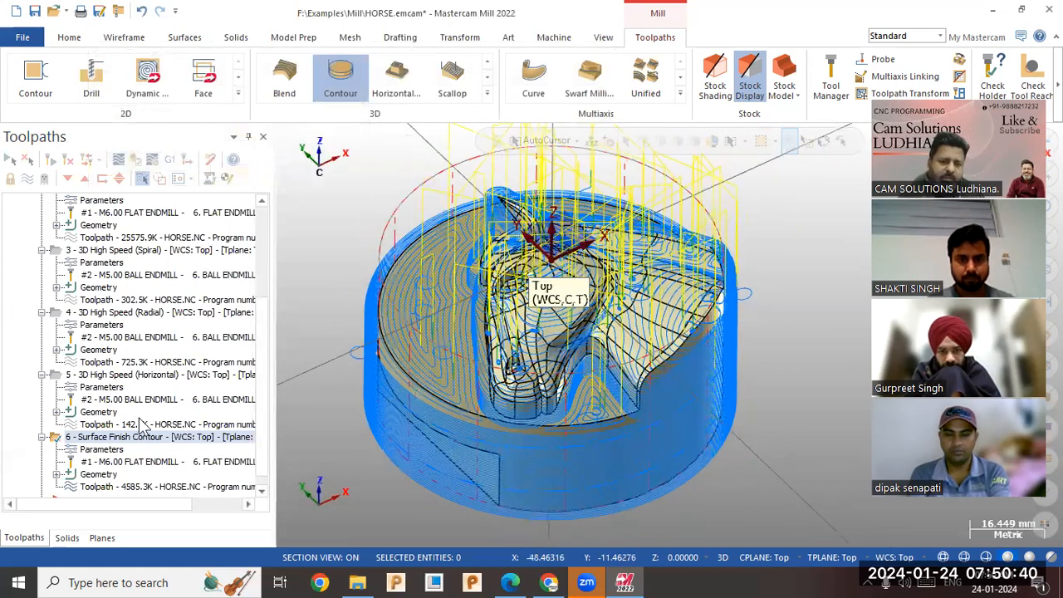
# Chain the circular outer edge of the base as the contour operation's containment boundary, then regenerate the toolpath.
pyautogui.click(98, 475)
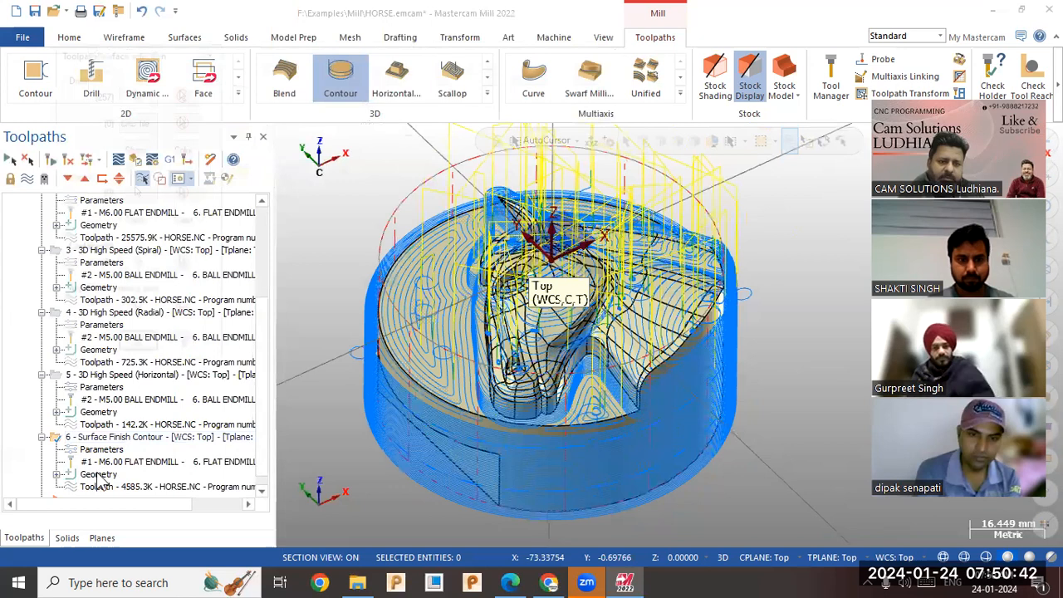
pyautogui.click(138, 267)
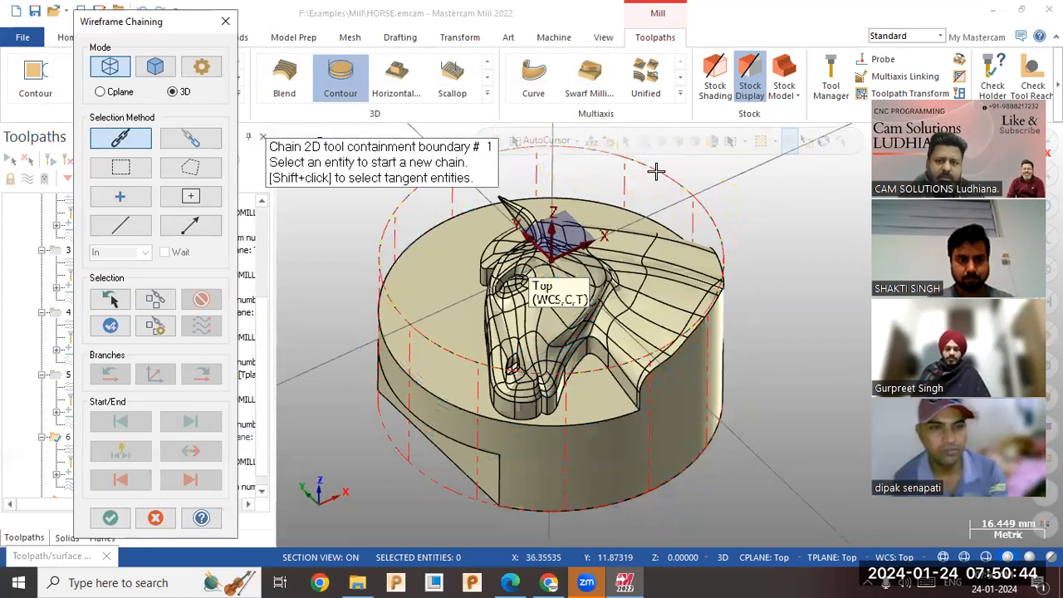
pyautogui.click(391, 309)
pyautogui.click(126, 518)
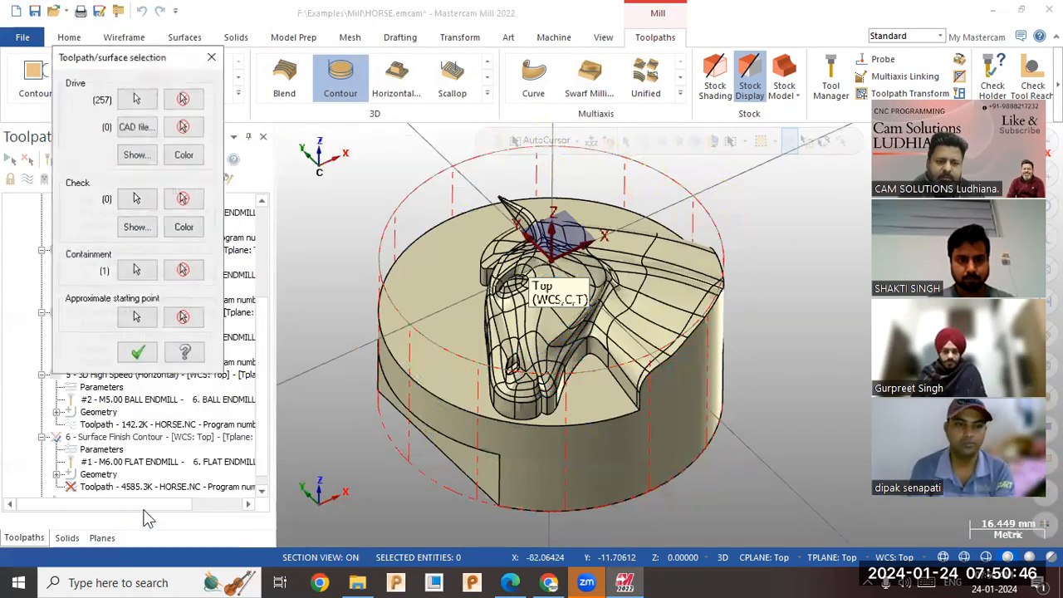
pyautogui.click(138, 347)
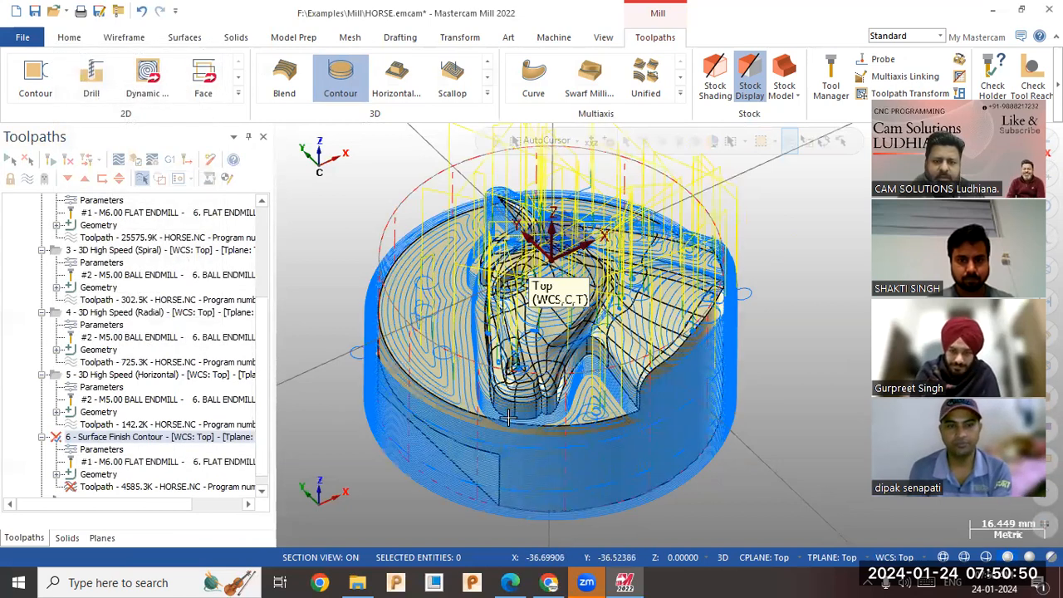
pyautogui.click(69, 161)
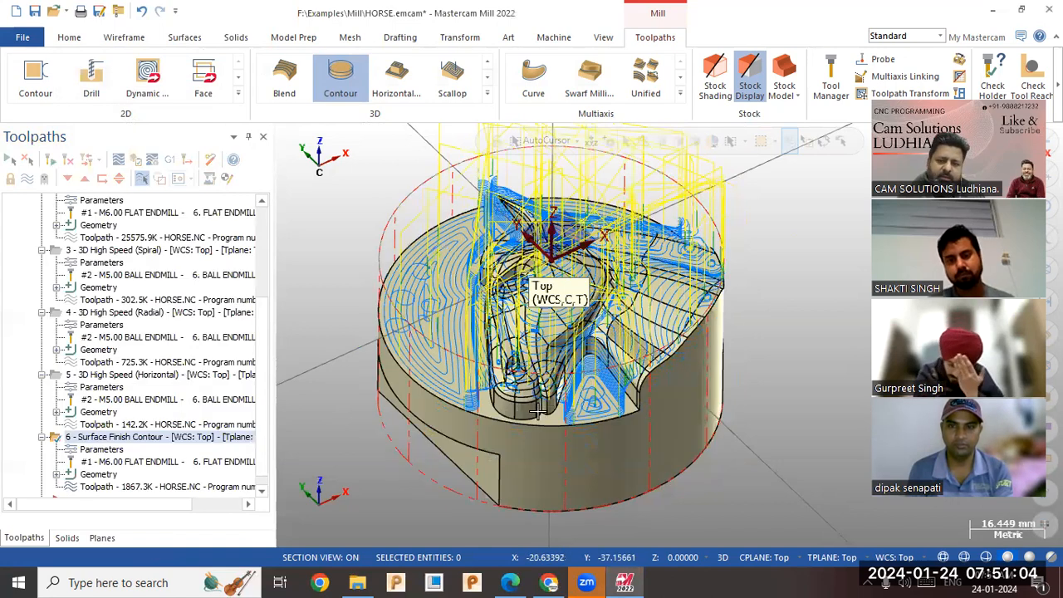
pyautogui.scroll(4, 539, 411)
pyautogui.moveTo(525, 446)
pyautogui.mouseDown(button='middle')
pyautogui.moveTo(529, 461)
pyautogui.moveTo(540, 406)
pyautogui.moveTo(532, 401)
pyautogui.moveTo(540, 444)
pyautogui.mouseUp(button='middle')
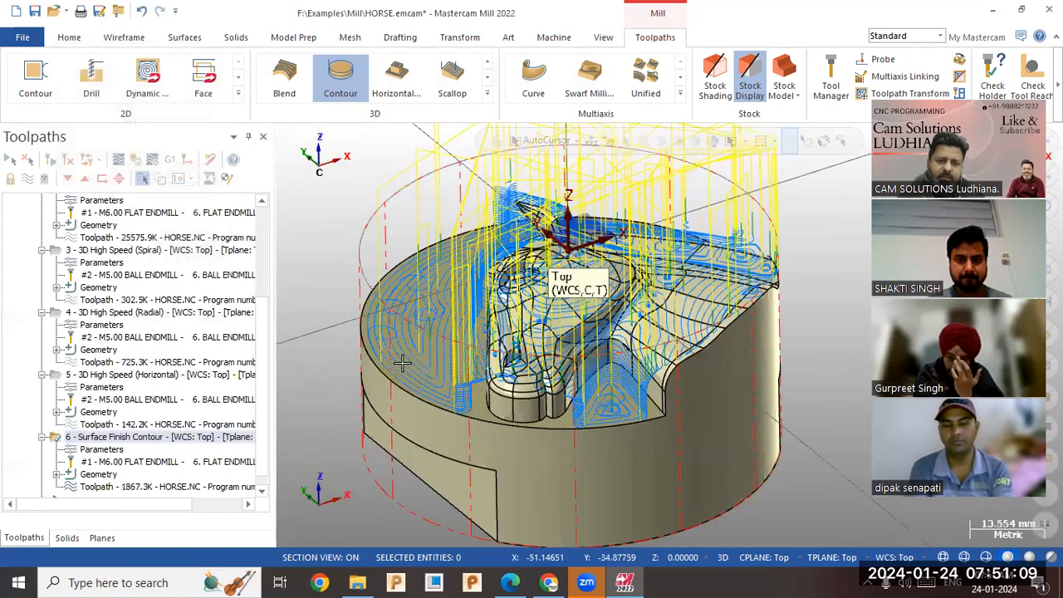
# Turn off flats machining in the contour operation, regenerate it and hide its toolpath display.
pyautogui.click(116, 449)
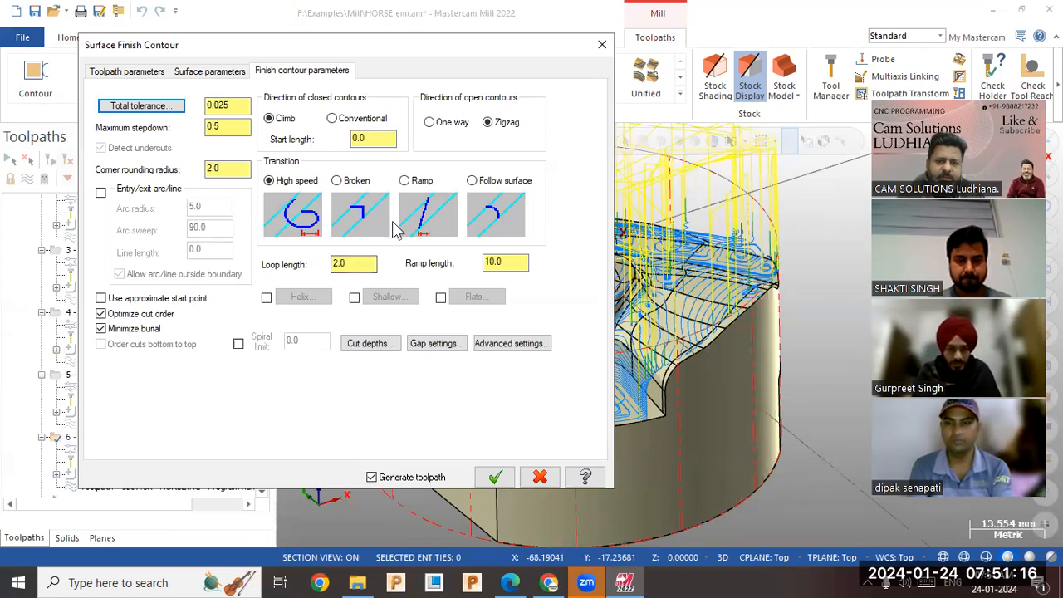
pyautogui.click(497, 477)
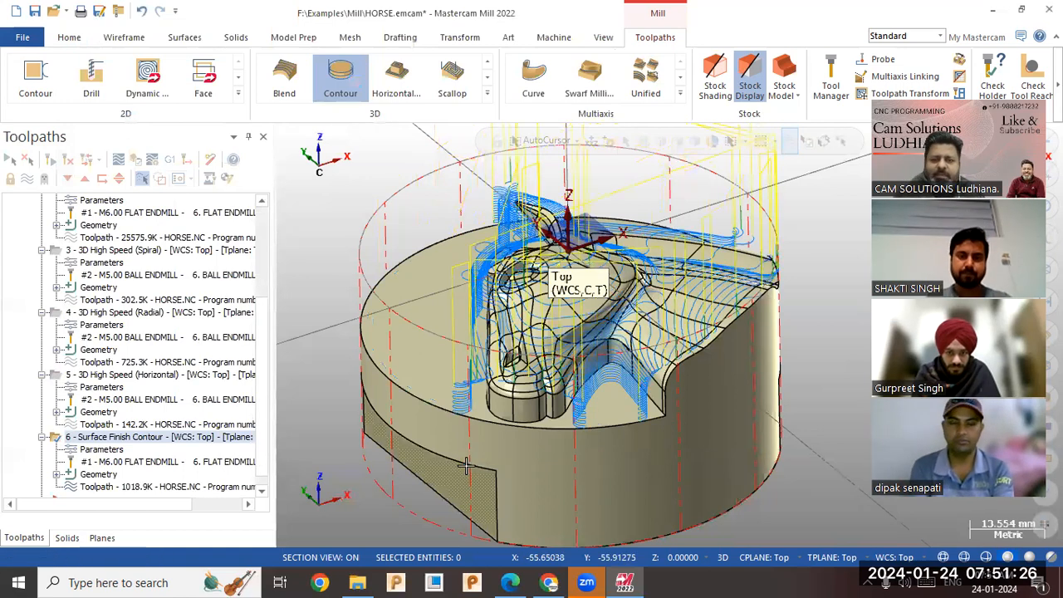
pyautogui.moveTo(585, 283); pyautogui.dragTo(483, 327, button='middle')
pyautogui.click(105, 440)
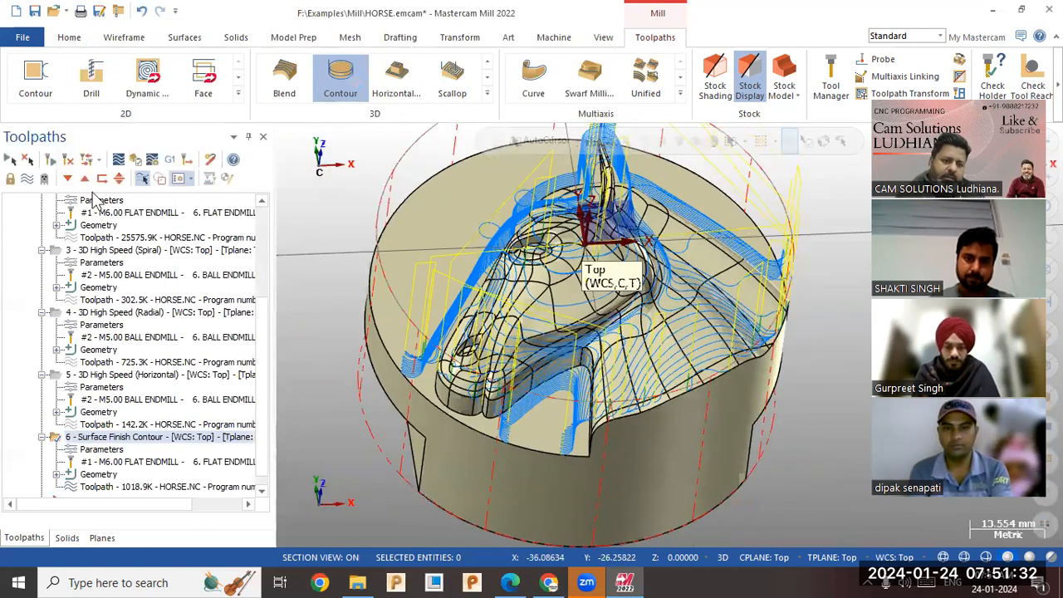
pyautogui.click(27, 178)
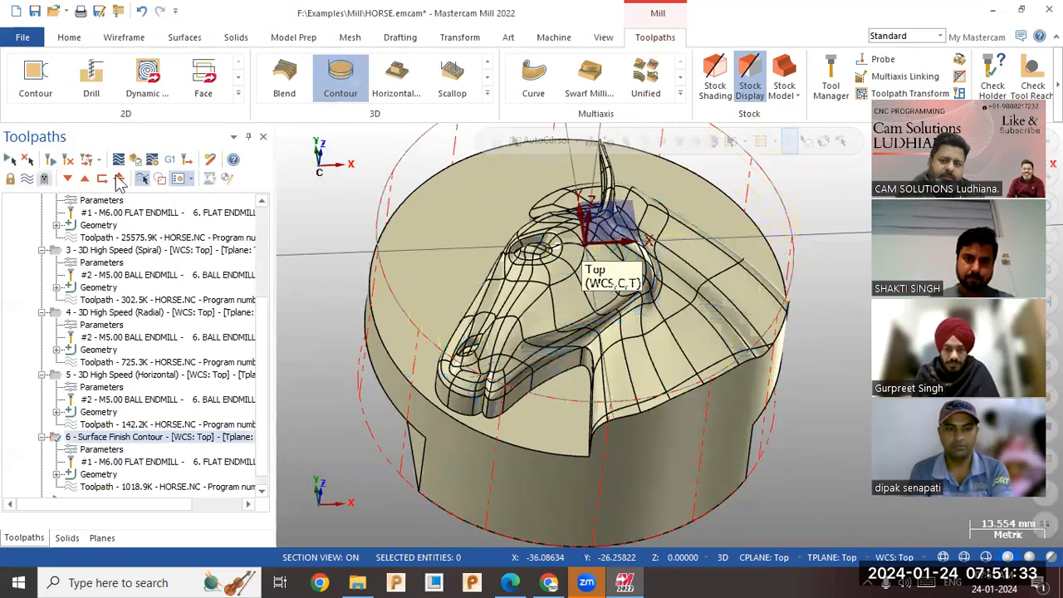
# Create a 3D High Speed Equal Scallop toolpath with the entire horse solid as machining geometry.
pyautogui.click(486, 93)
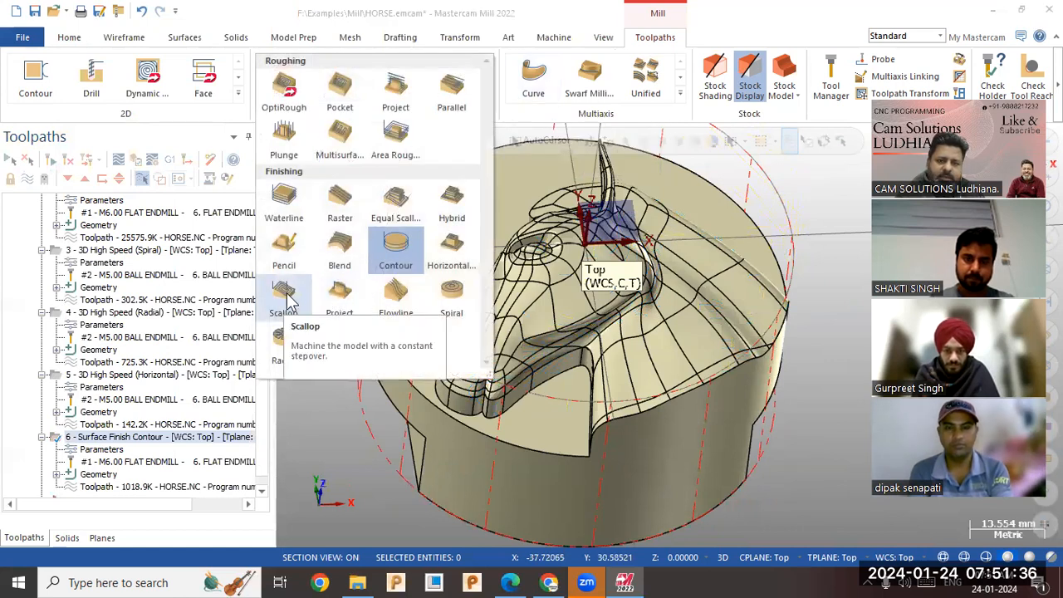
pyautogui.click(396, 203)
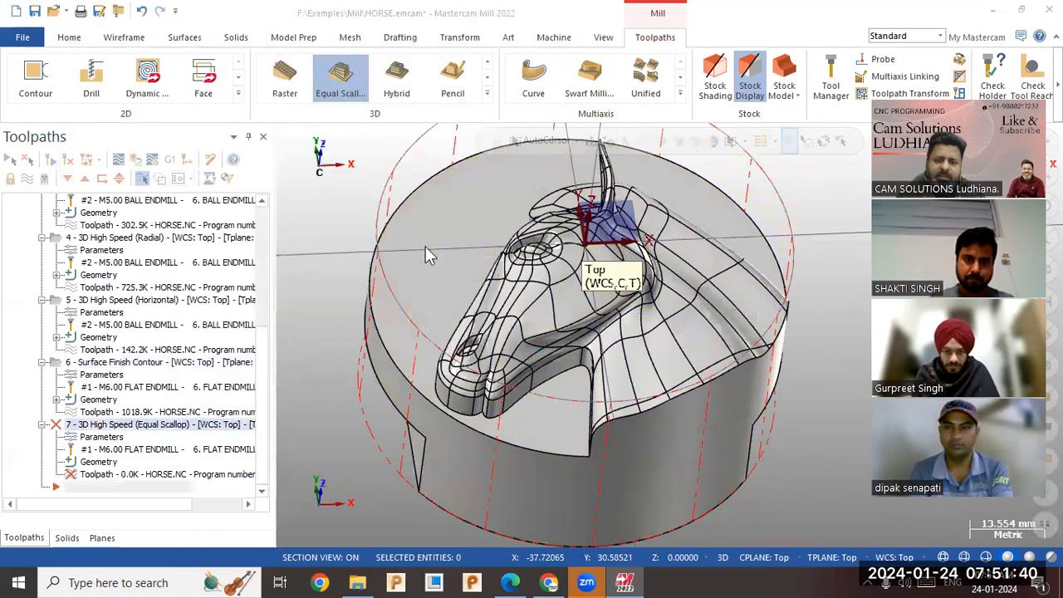
pyautogui.click(358, 418)
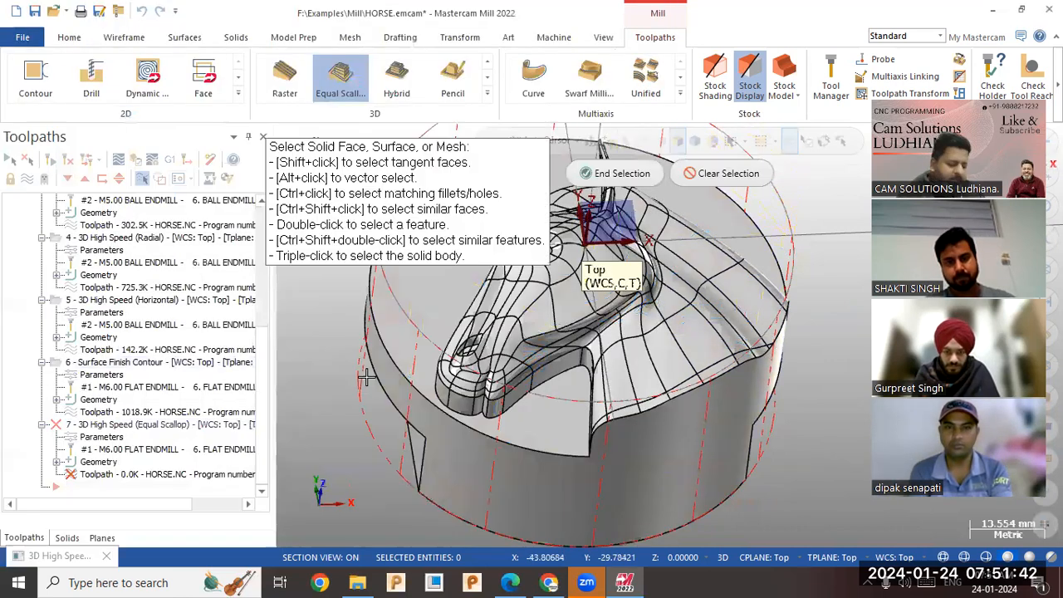
pyautogui.tripleClick(365, 378)
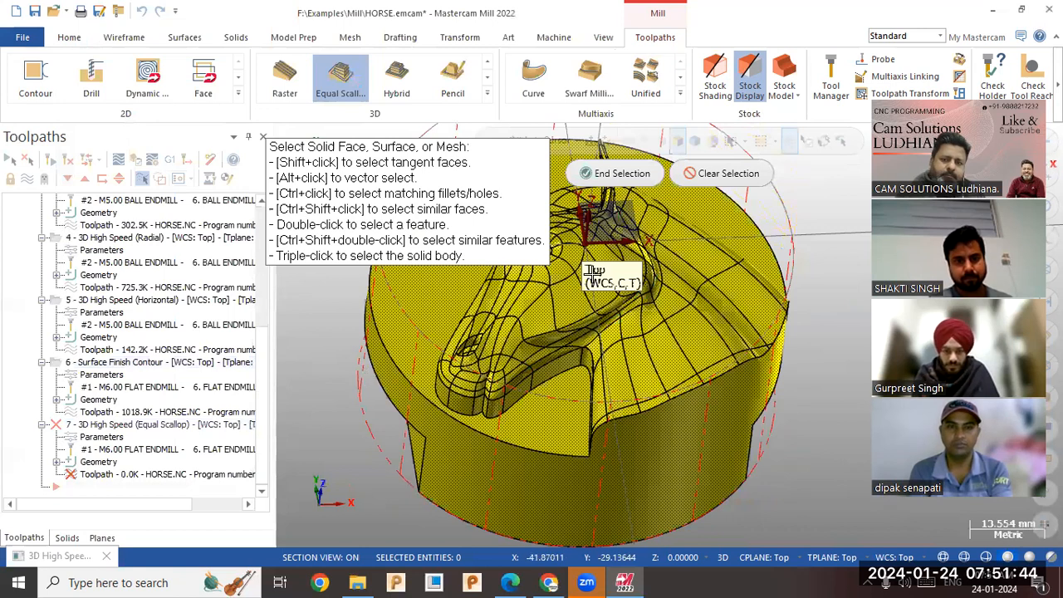
pyautogui.click(654, 177)
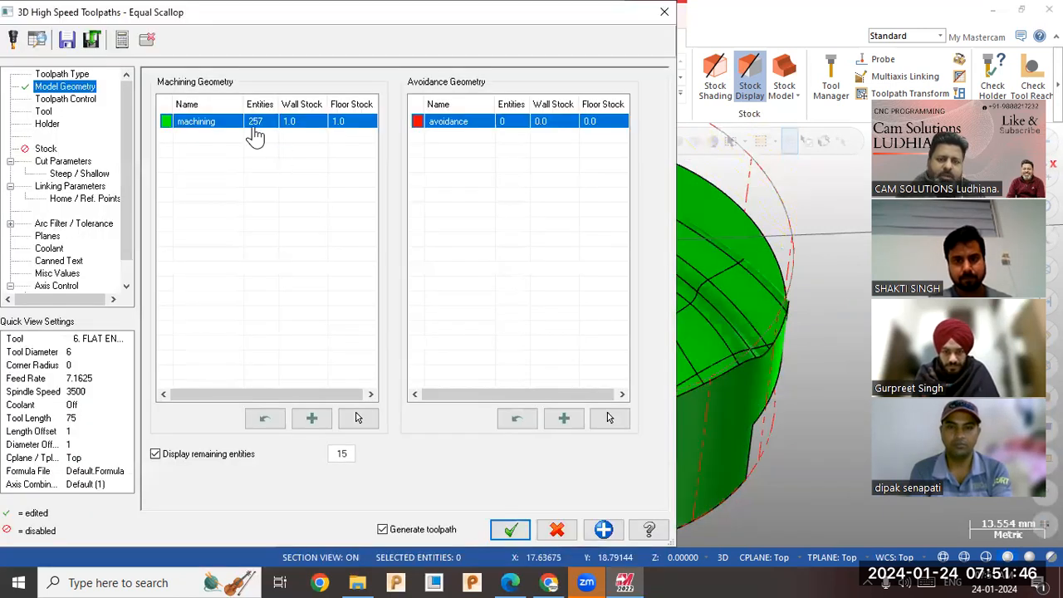
# Set both the wall stock and floor stock of the Equal Scallop machining geometry to 0.
pyautogui.click(316, 129)
pyautogui.write('0')
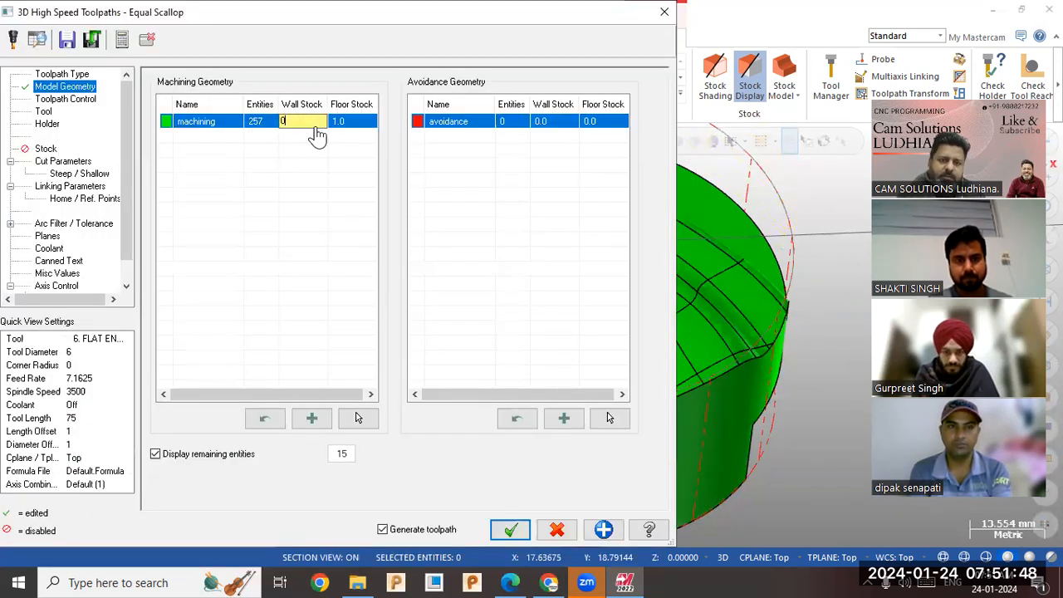
pyautogui.click(336, 126)
pyautogui.click(335, 123)
pyautogui.write('0')
pyautogui.click(308, 140)
pyautogui.click(66, 99)
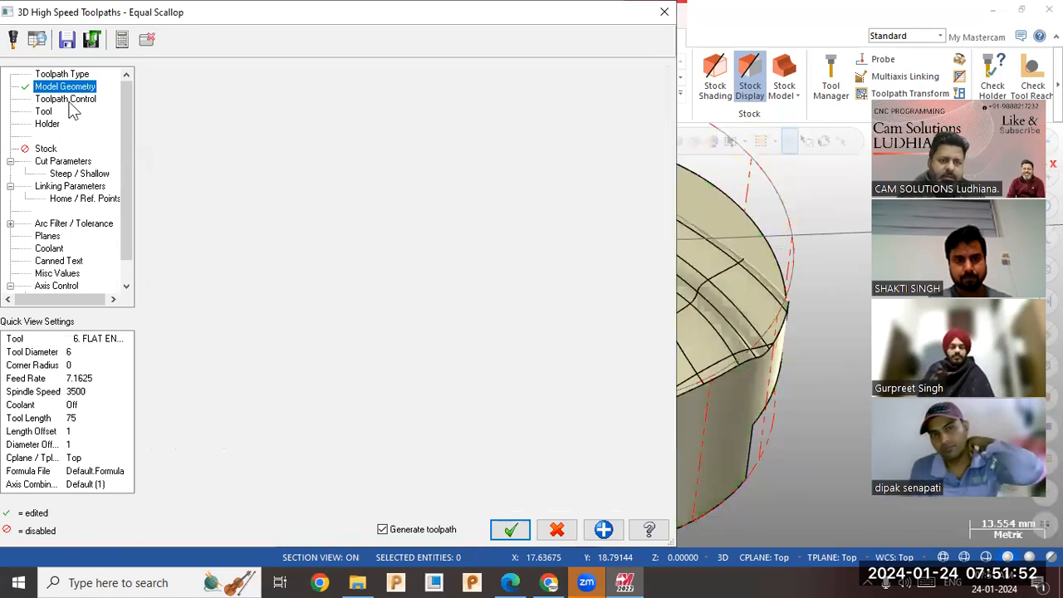
pyautogui.click(326, 105)
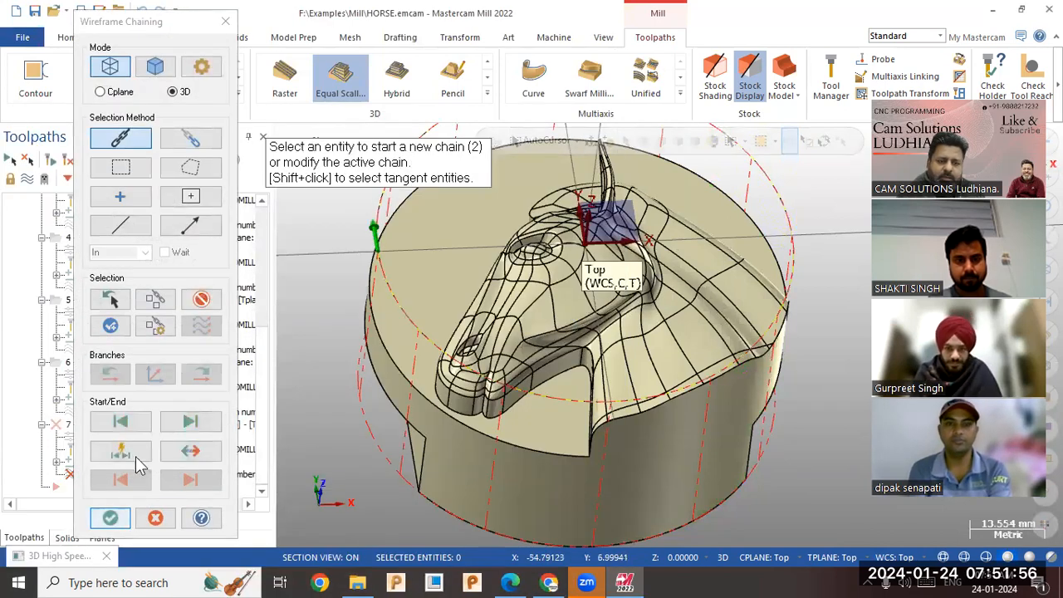
pyautogui.click(202, 304)
pyautogui.click(127, 521)
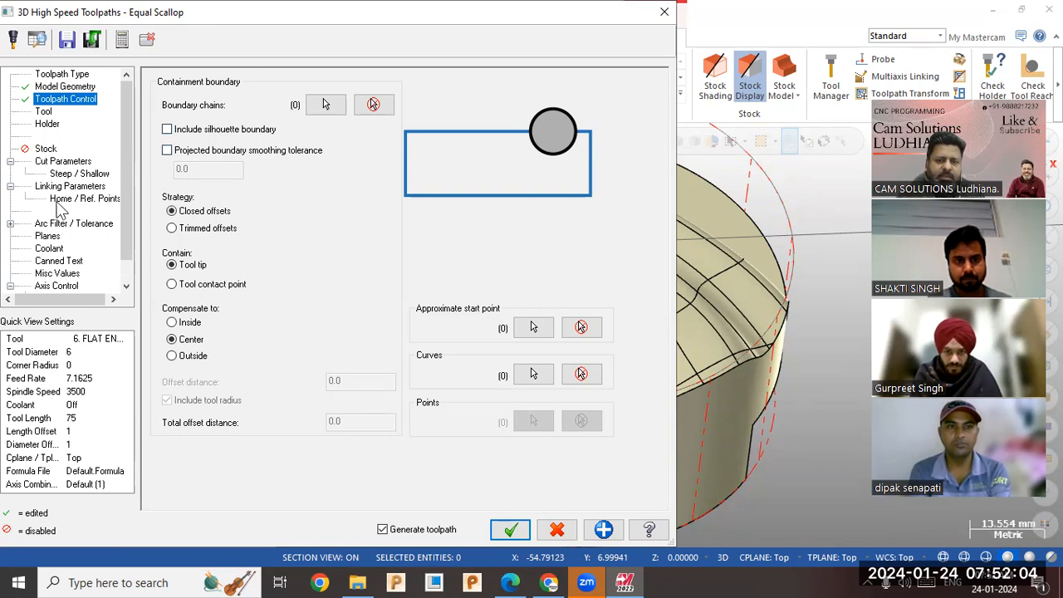
# Choose the 5 mm ball endmill and set the Equal Scallop cut style to one-way closed contours, zigzag open contours and smoothing.
pyautogui.click(42, 112)
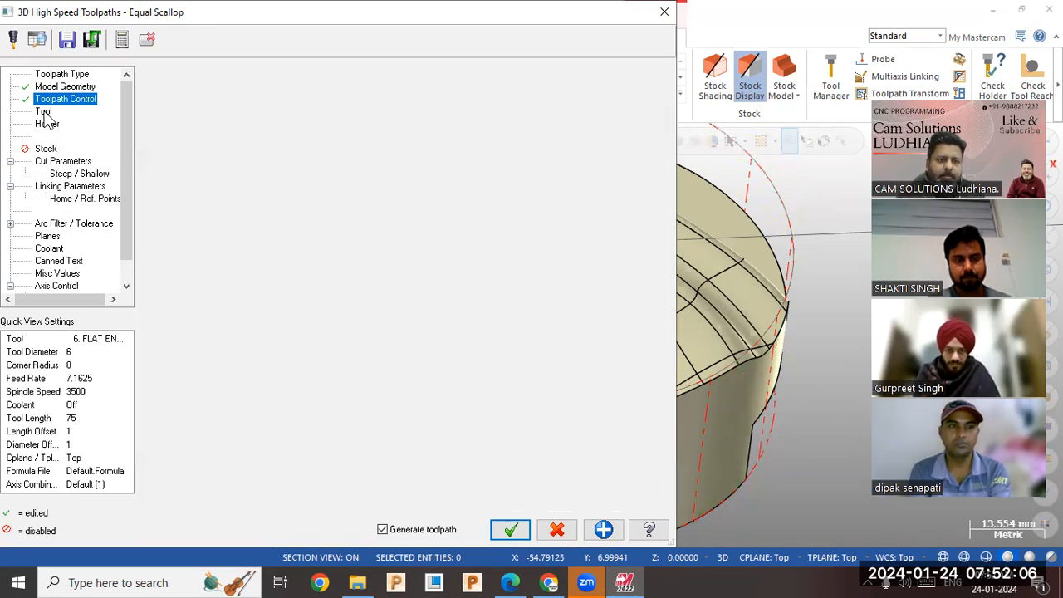
pyautogui.click(226, 119)
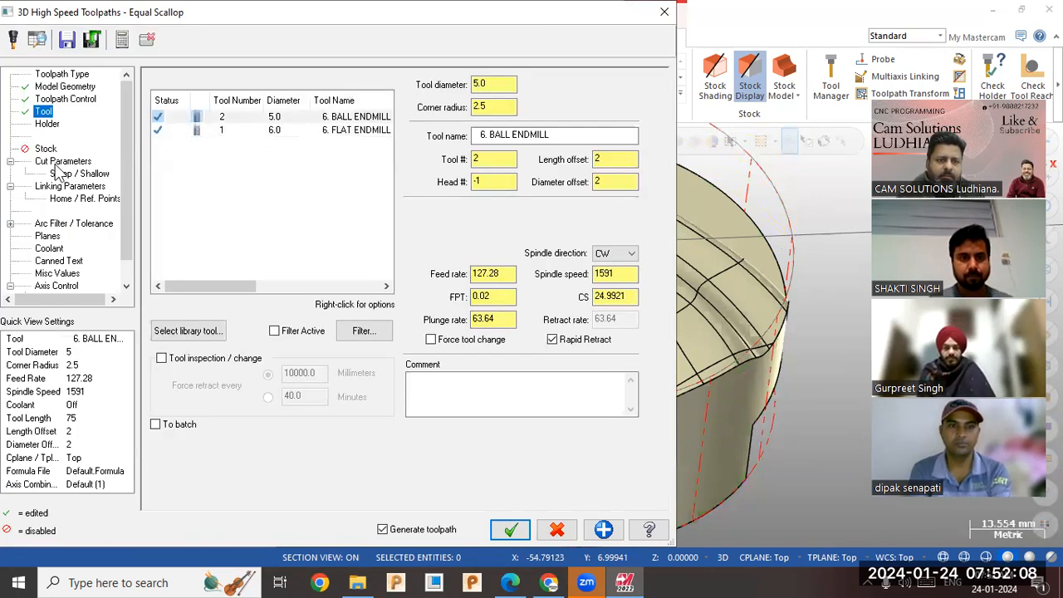
pyautogui.click(65, 161)
pyautogui.click(379, 251)
pyautogui.doubleClick(379, 251)
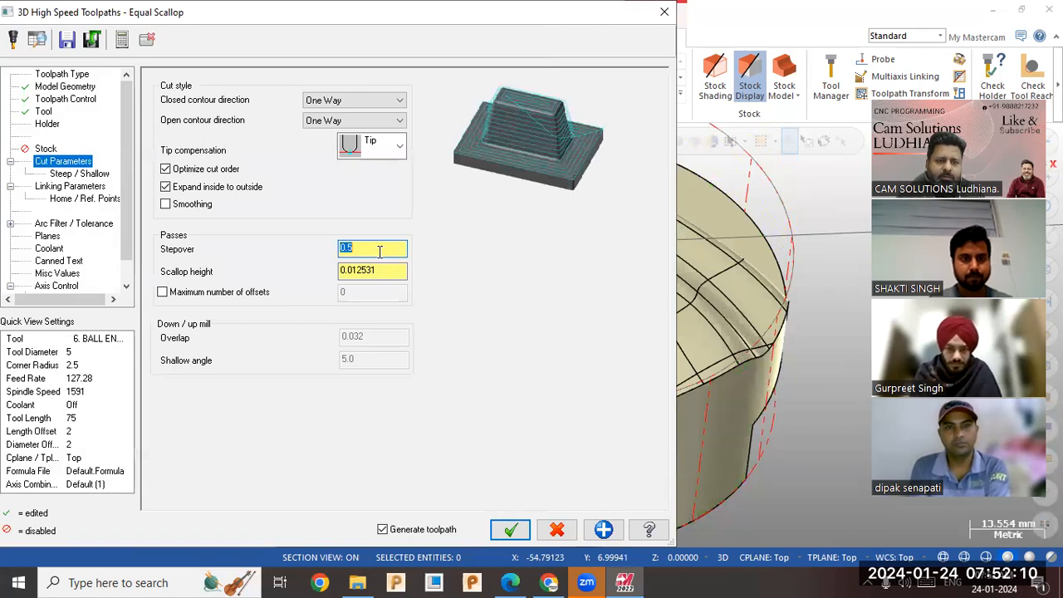
pyautogui.click(339, 100)
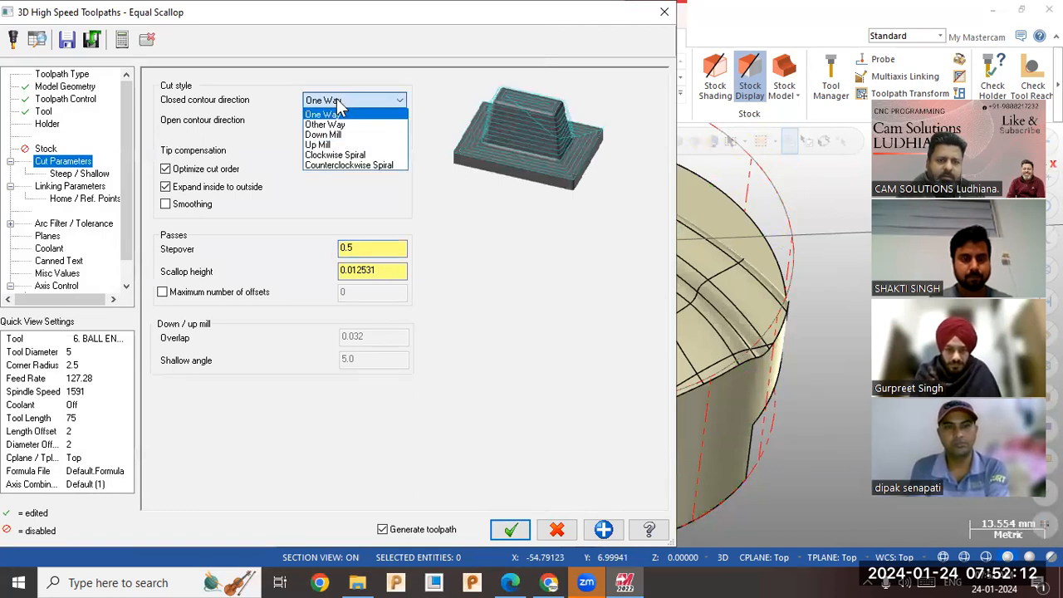
pyautogui.click(336, 113)
pyautogui.click(392, 122)
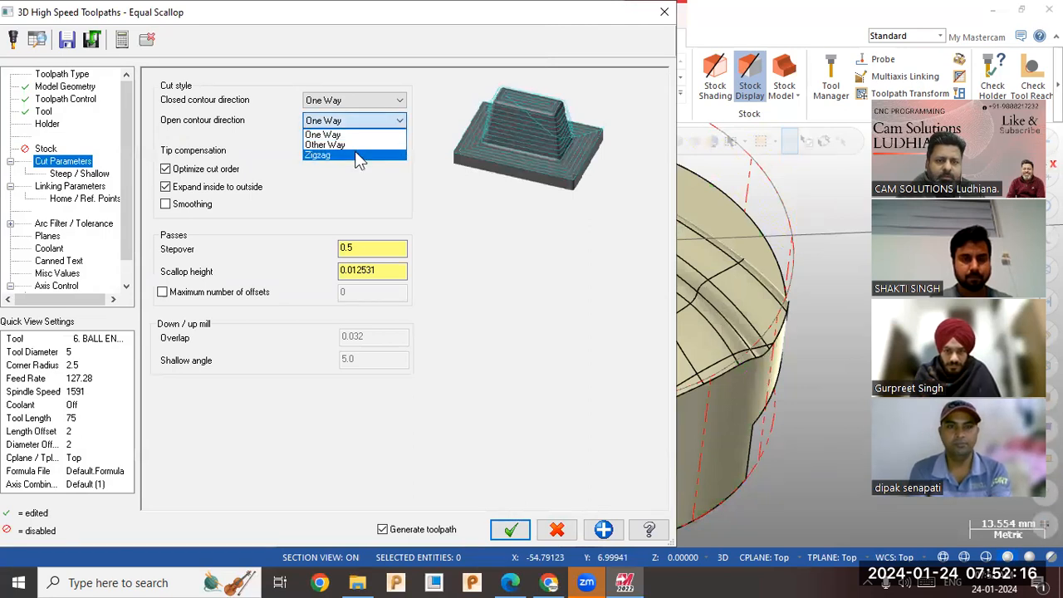
pyautogui.click(357, 156)
pyautogui.click(383, 104)
pyautogui.click(384, 113)
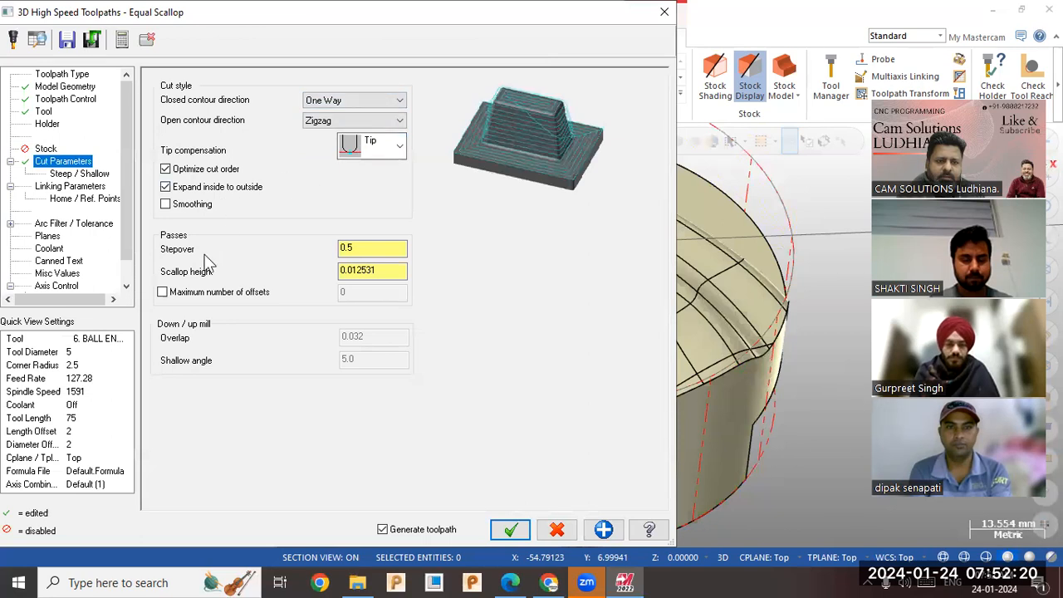
pyautogui.click(191, 207)
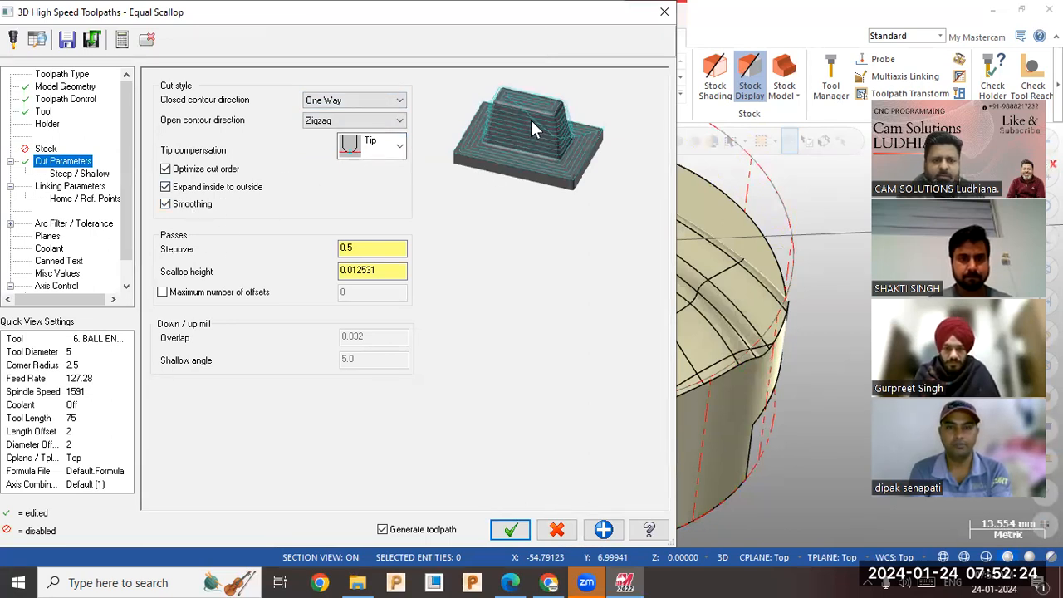
# Generate the Equal Scallop toolpath, check the calculation in the Multi-Threading Manager and inspect the passes on the model.
pyautogui.click(510, 530)
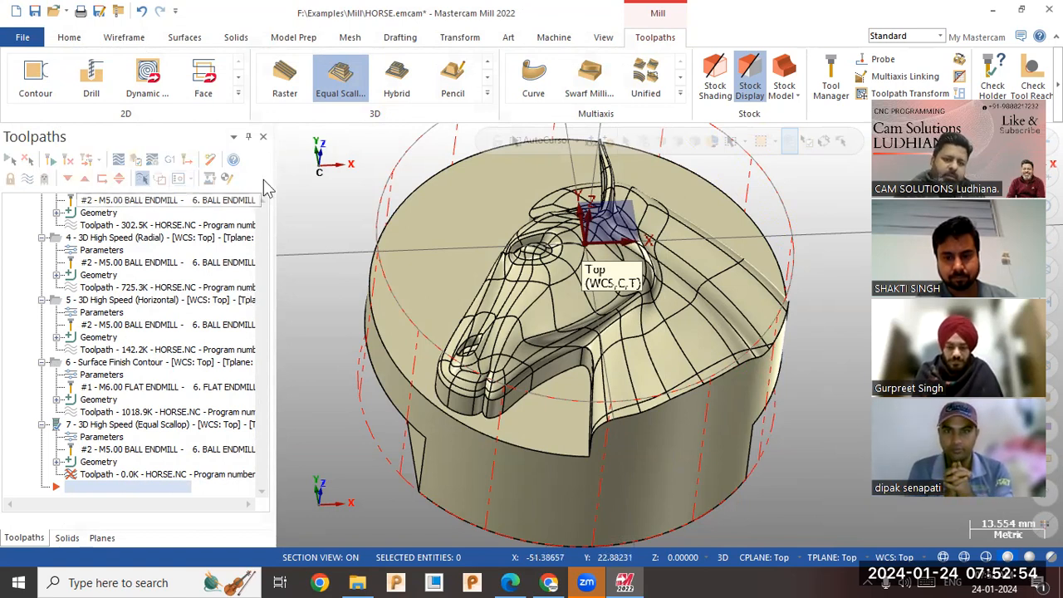
pyautogui.click(605, 40)
pyautogui.click(617, 76)
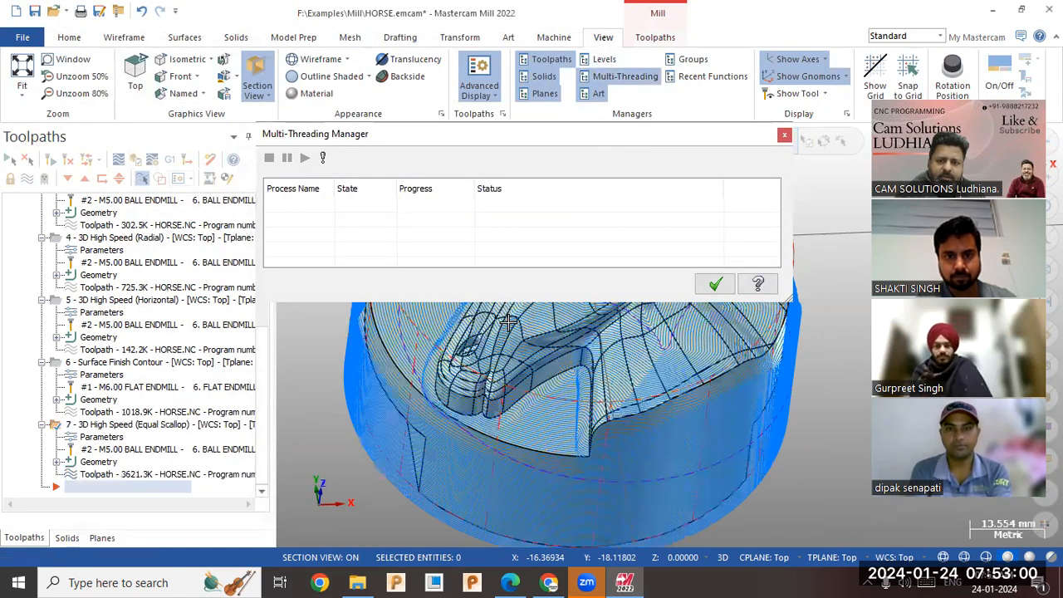
pyautogui.click(714, 285)
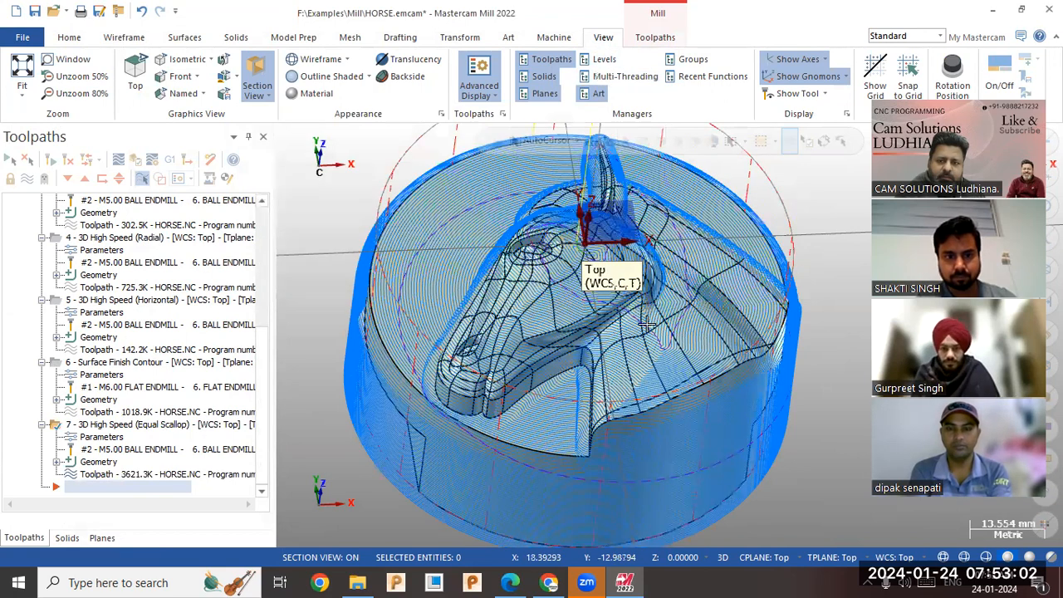
pyautogui.moveTo(641, 356); pyautogui.dragTo(523, 411, button='middle')
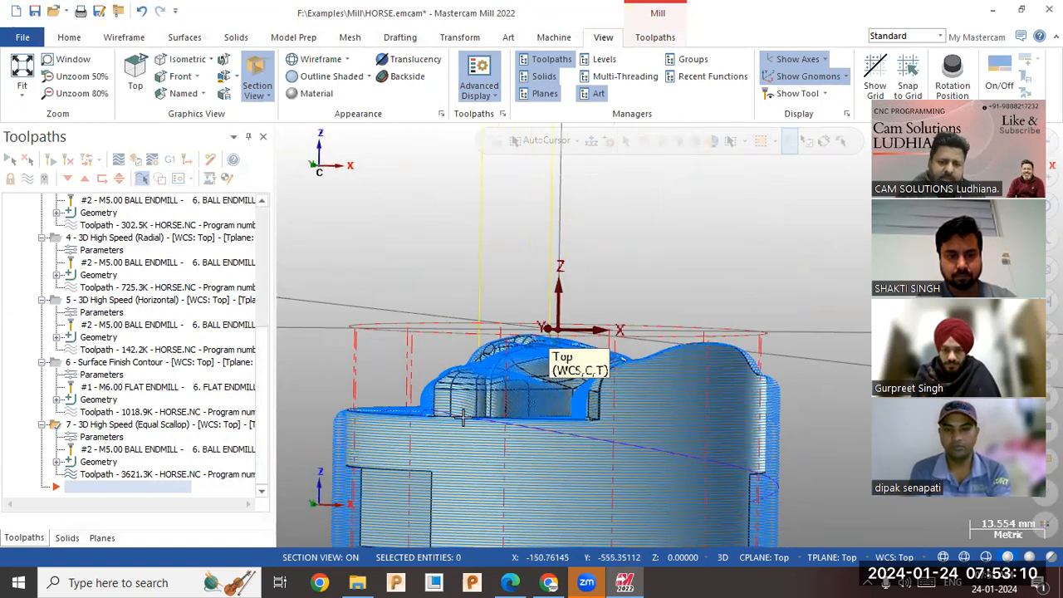
# Enable only the maximum Z depth limit for the Equal Scallop toolpath, set it to -10 and regenerate.
pyautogui.click(103, 436)
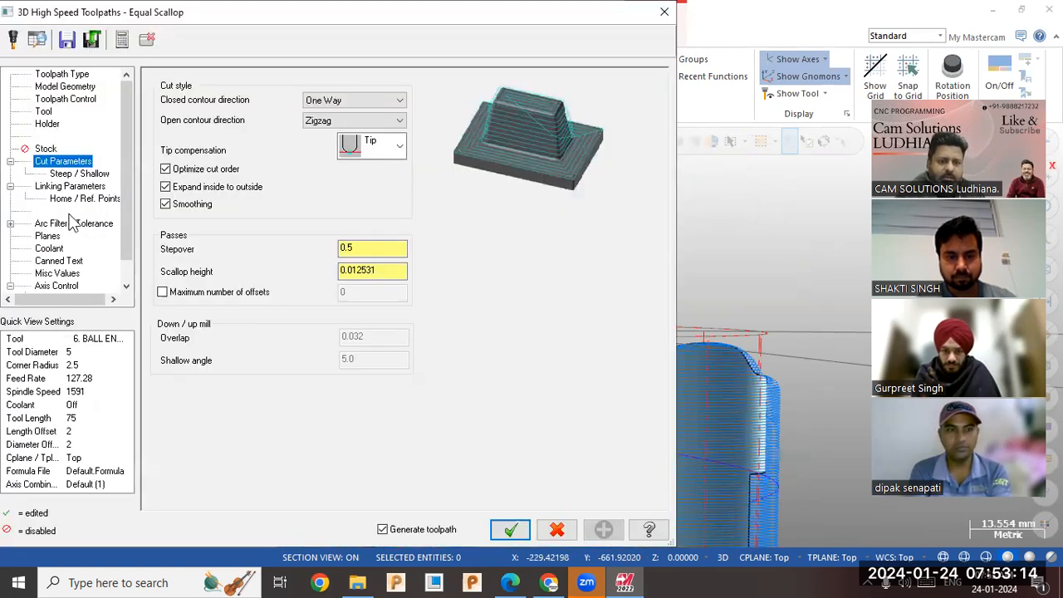
pyautogui.click(83, 173)
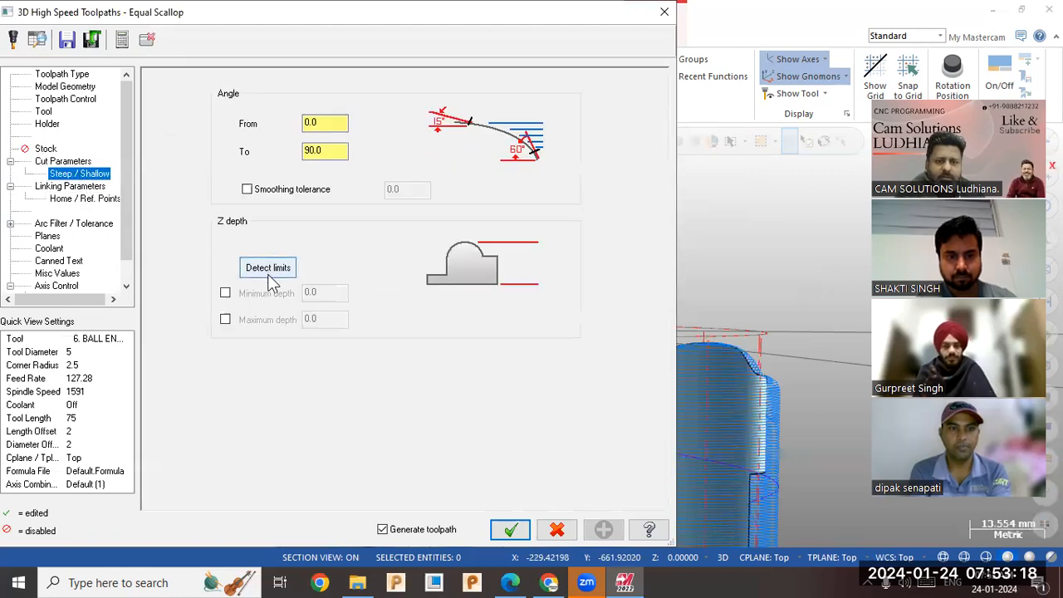
pyautogui.click(225, 293)
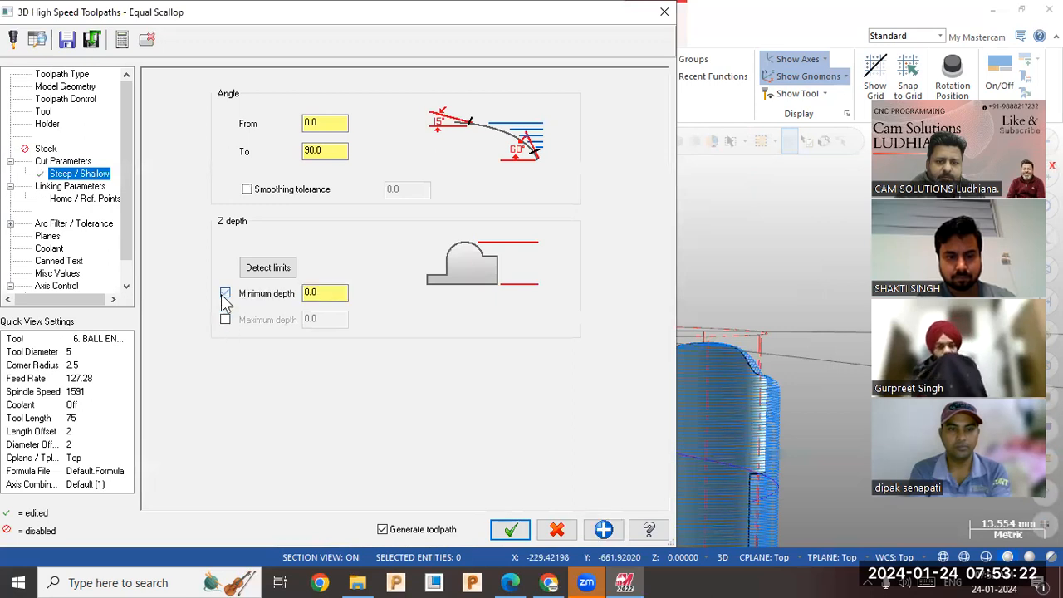
pyautogui.click(225, 293)
pyautogui.click(225, 320)
pyautogui.click(335, 319)
pyautogui.doubleClick(335, 318)
pyautogui.rightClick(335, 323)
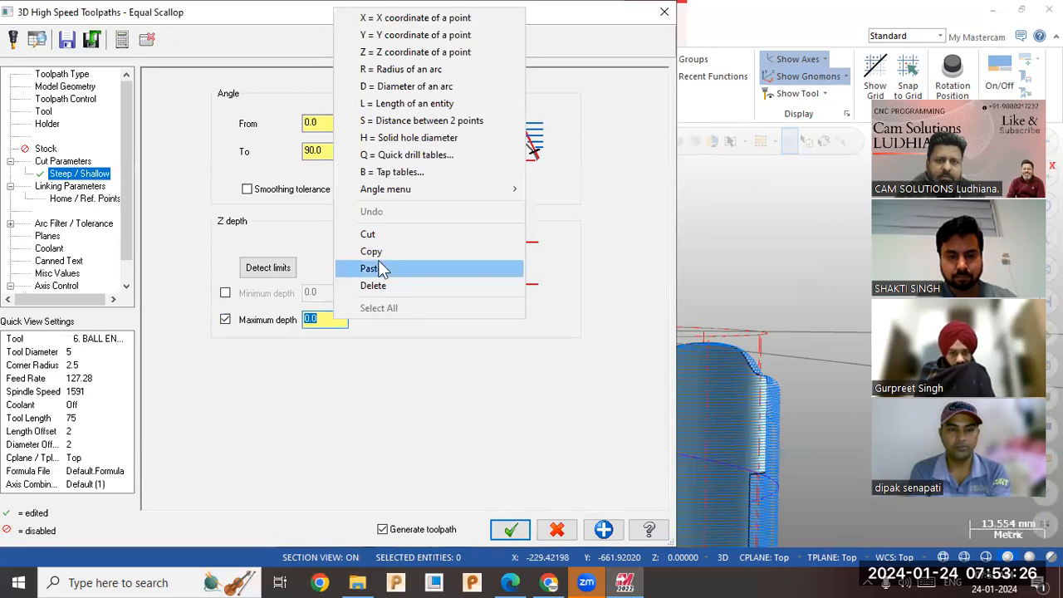
pyautogui.click(431, 53)
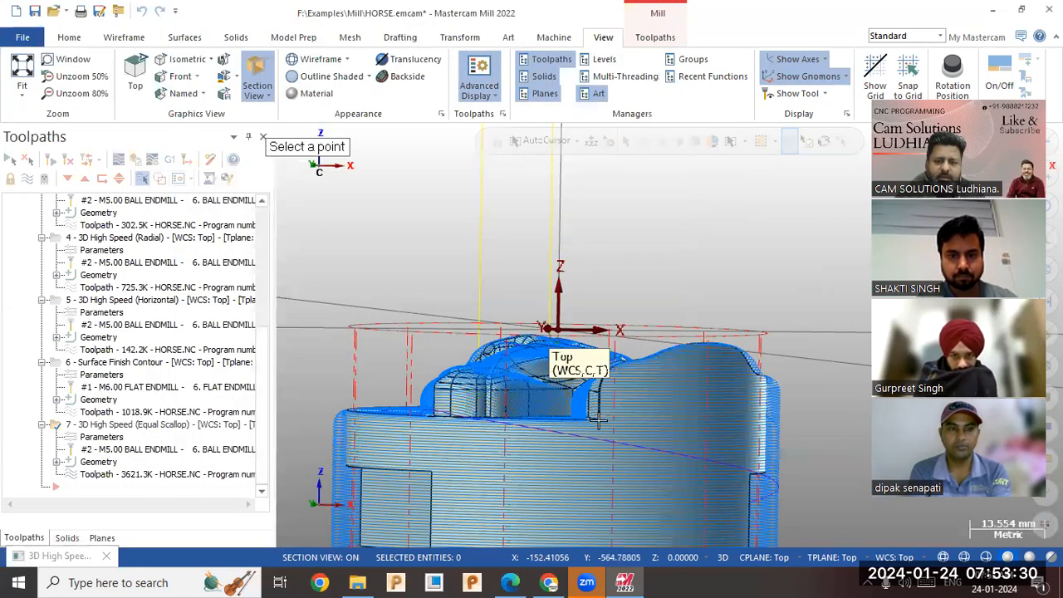
pyautogui.moveTo(582, 421); pyautogui.dragTo(596, 460, button='middle')
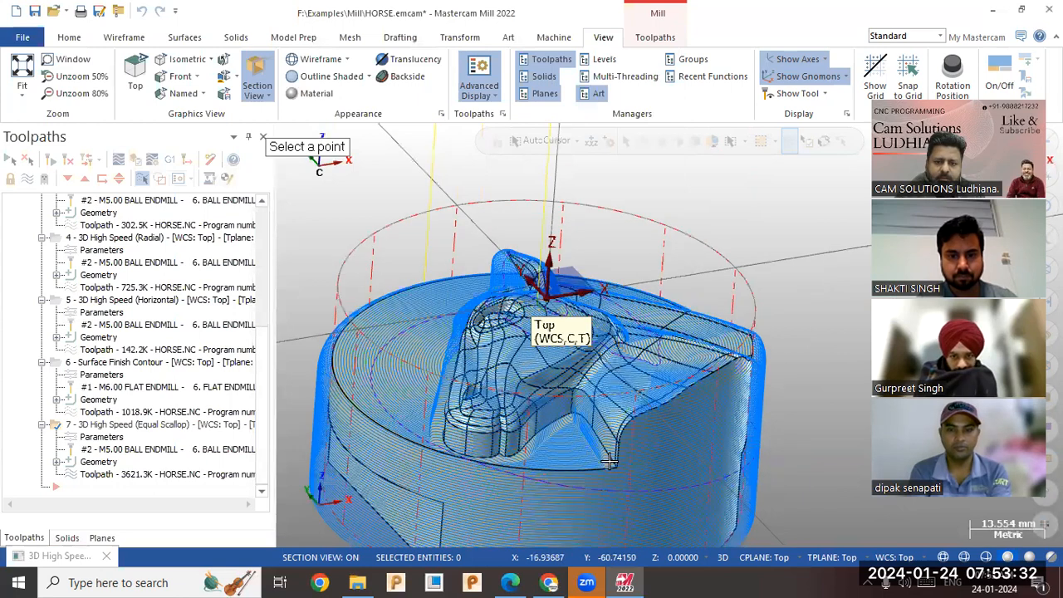
pyautogui.click(537, 433)
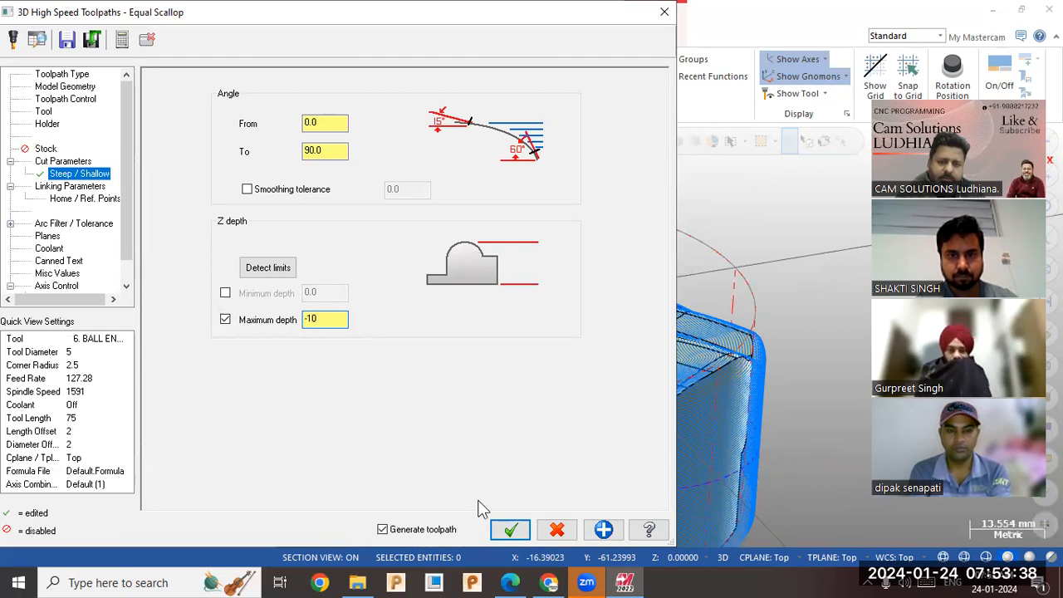
pyautogui.click(509, 530)
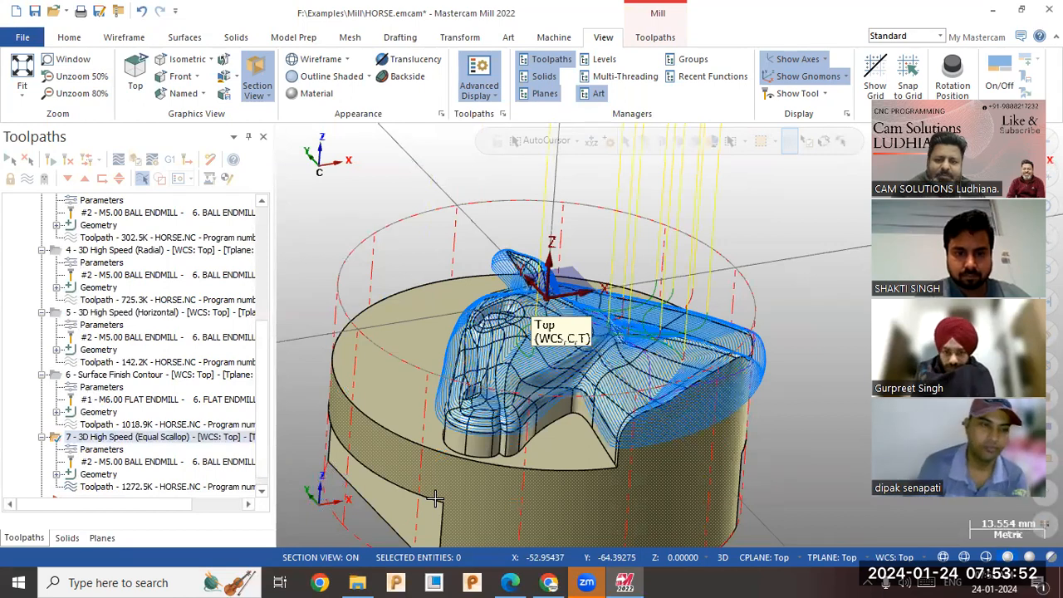
# Set the Equal Scallop maximum depth to -13 and regenerate the toolpath.
pyautogui.moveTo(556, 430); pyautogui.dragTo(561, 352, button='middle')
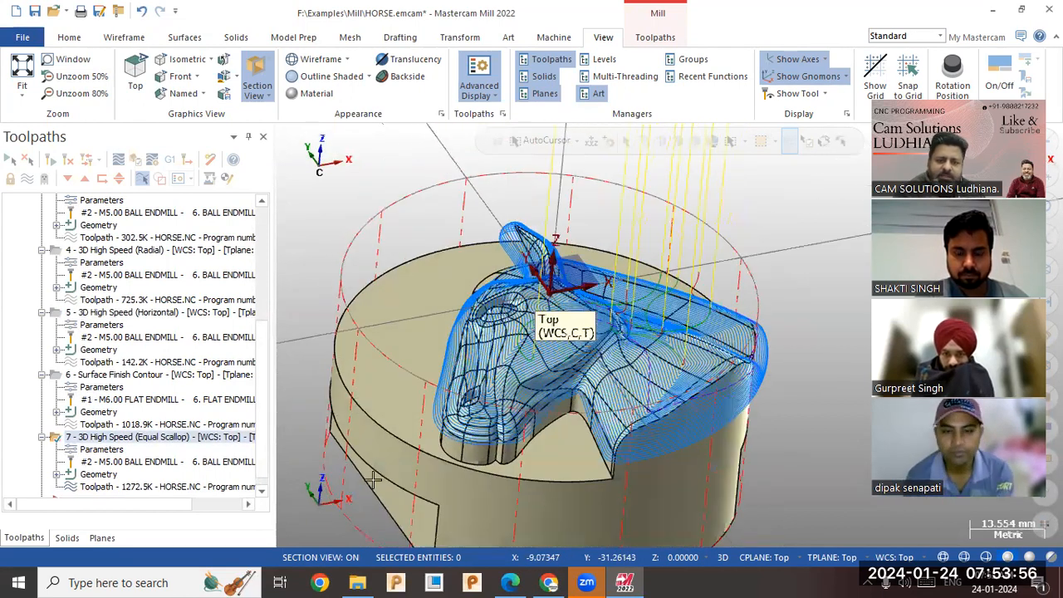
pyautogui.click(103, 450)
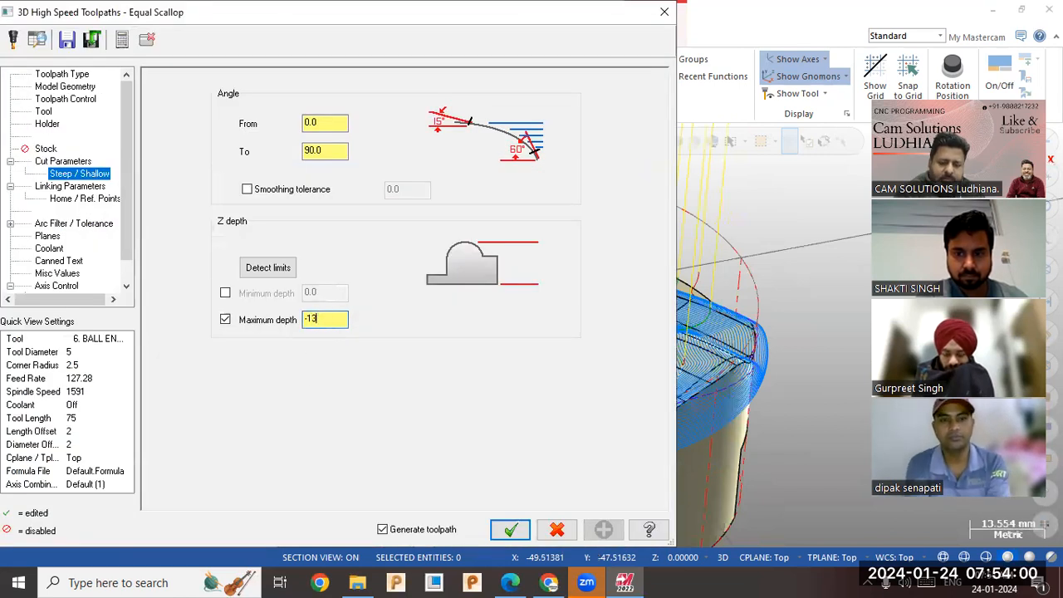
pyautogui.click(511, 529)
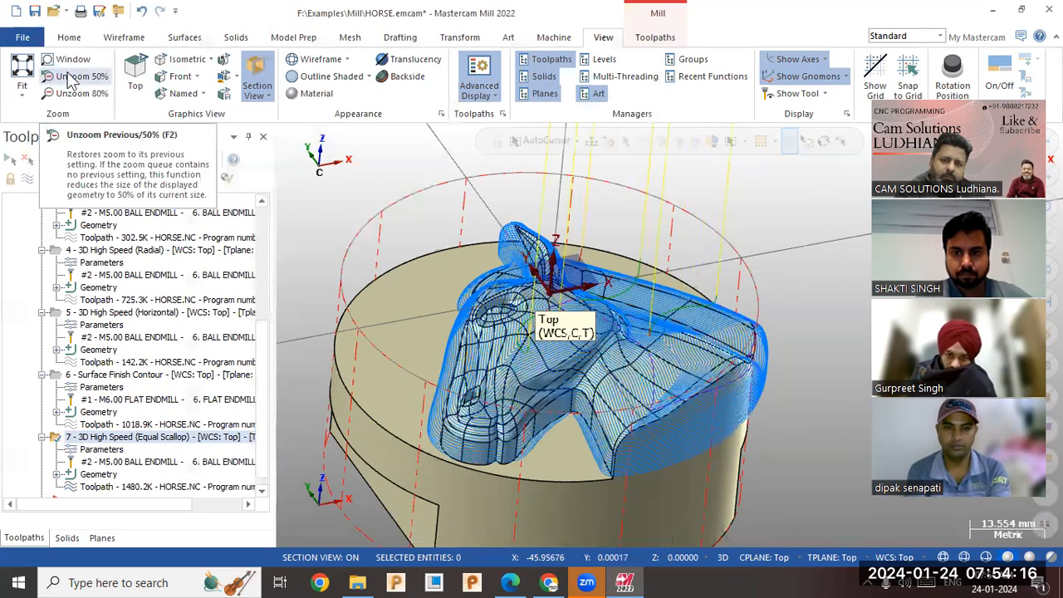
# Set the Equal Scallop maximum depth to -15 and regenerate the toolpath.
pyautogui.moveTo(307, 231); pyautogui.dragTo(379, 249, button='middle')
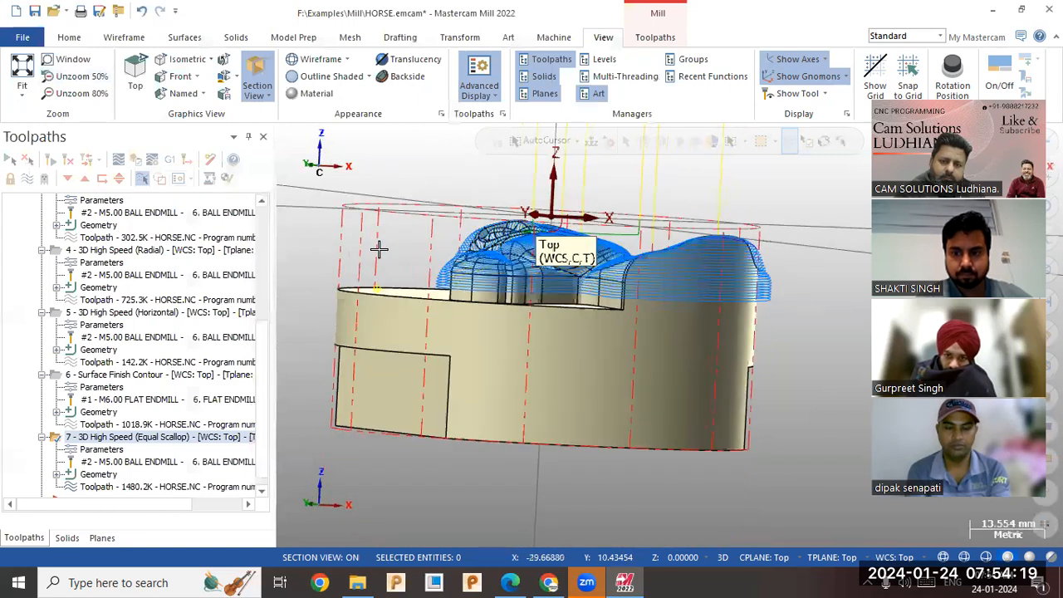
pyautogui.click(106, 451)
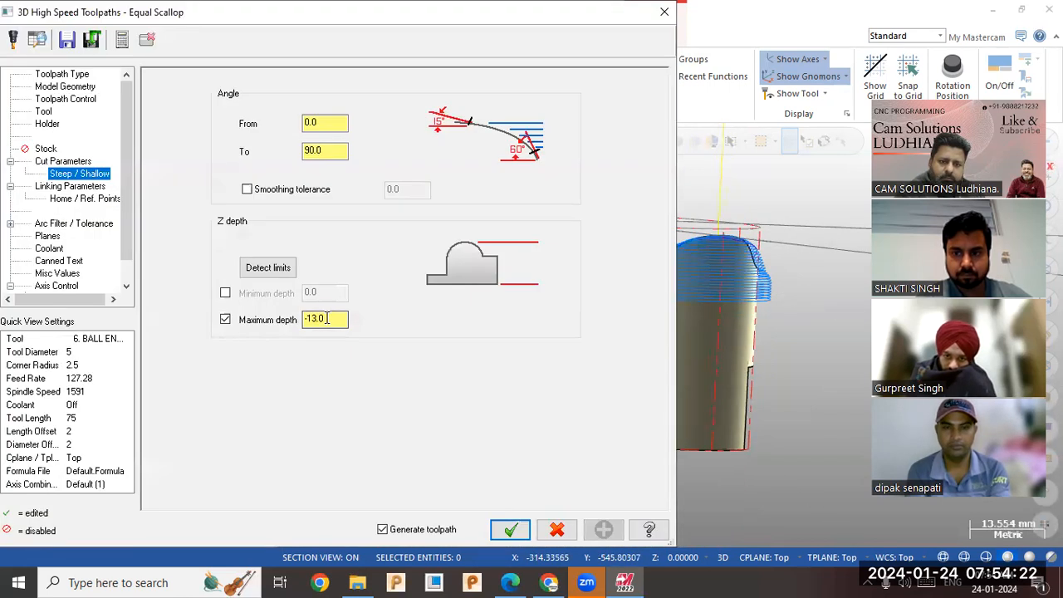
pyautogui.write('-15')
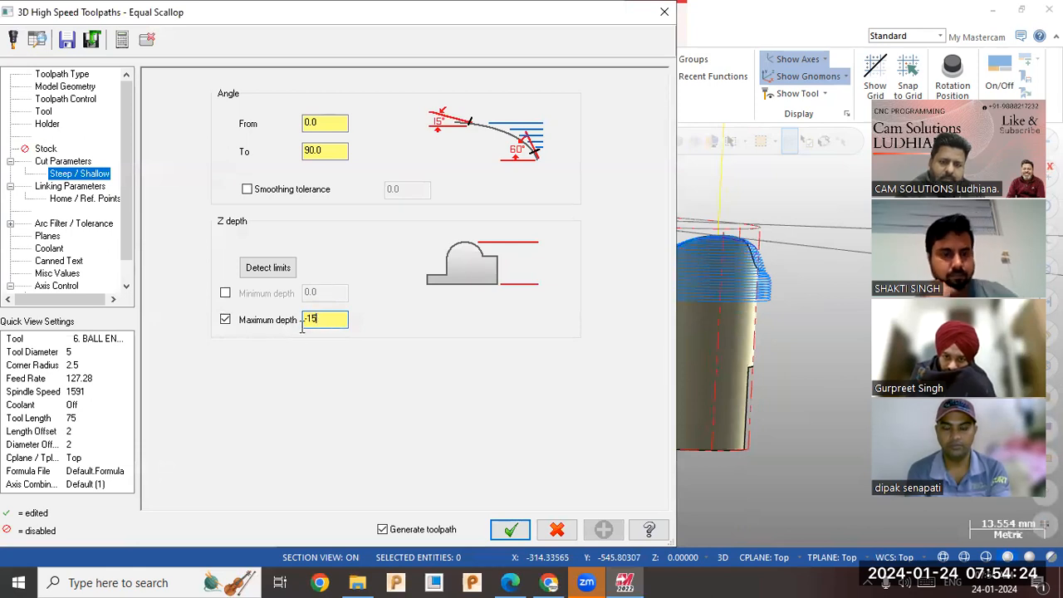
pyautogui.click(508, 529)
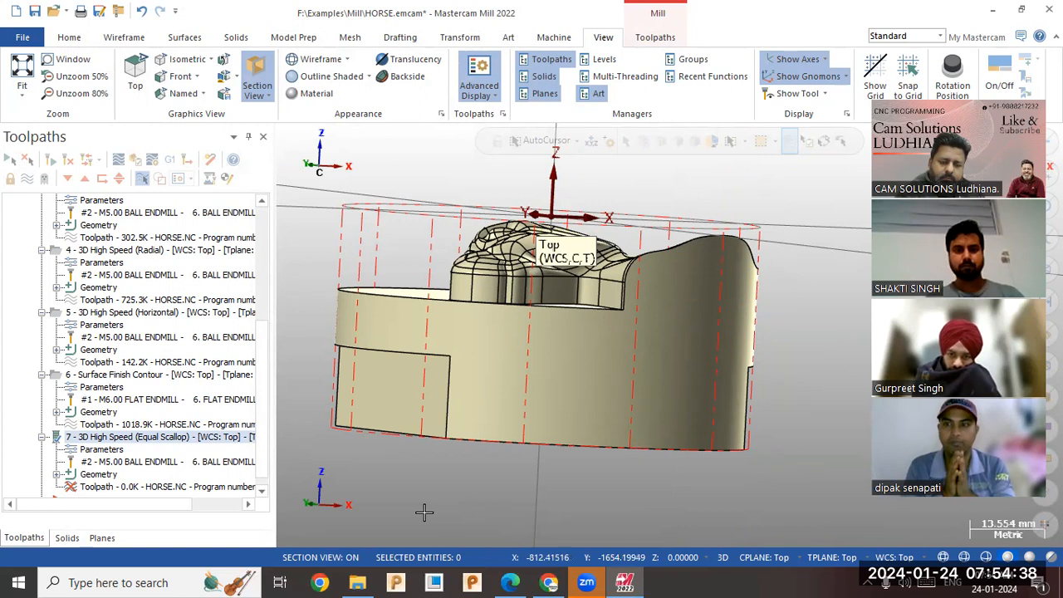
# Set the Equal Scallop maximum depth to -16 and regenerate the toolpath.
pyautogui.moveTo(338, 312); pyautogui.dragTo(282, 374, button='middle')
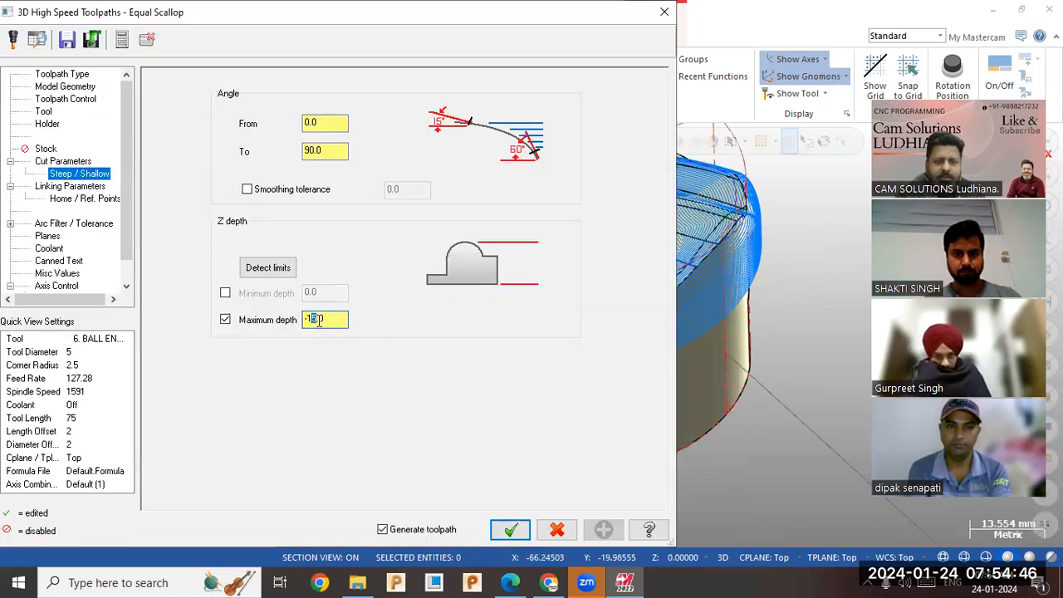
pyautogui.moveTo(318, 321); pyautogui.dragTo(324, 322)
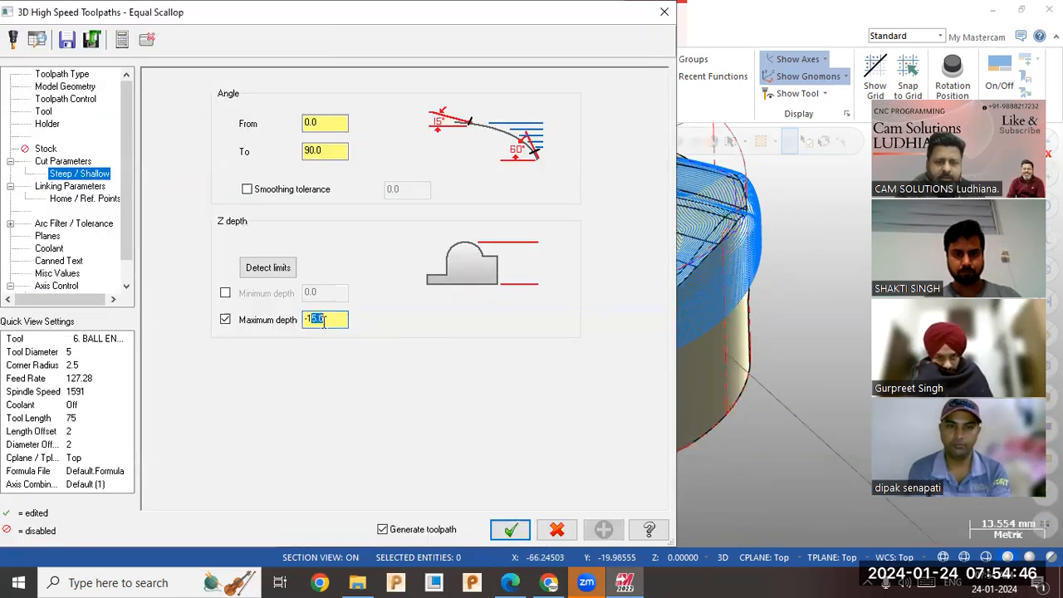
pyautogui.write('16')
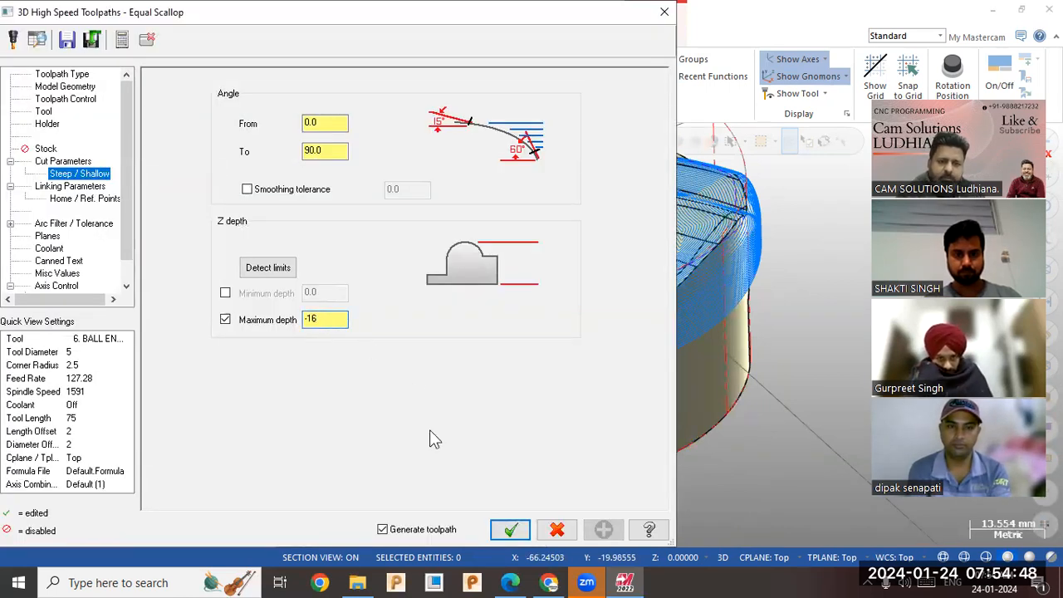
pyautogui.click(510, 529)
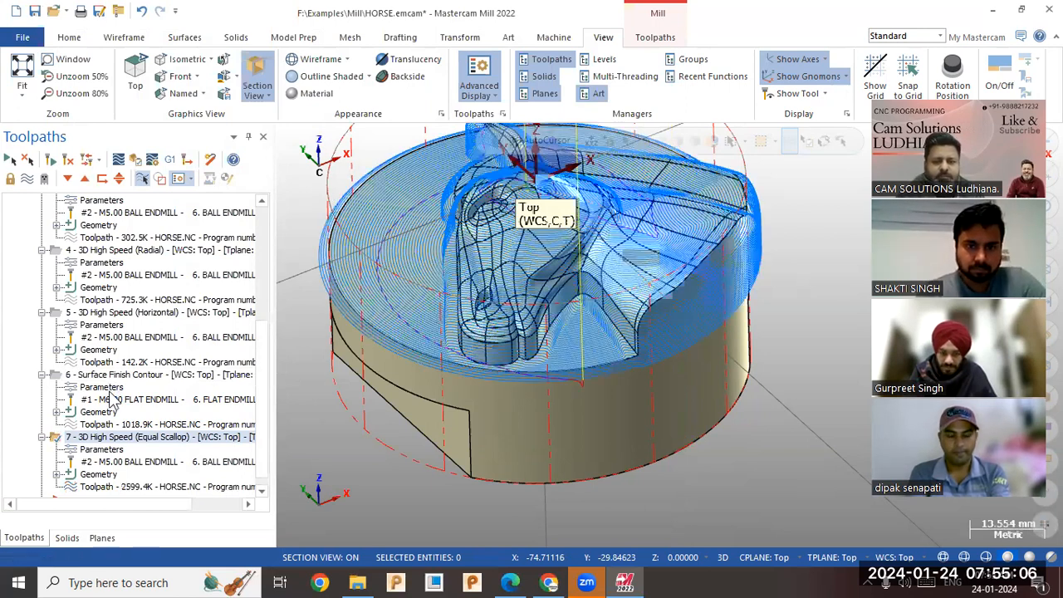
# Filter the Equal Scallop operation's tool list to show only taper mills.
pyautogui.moveTo(358, 413); pyautogui.dragTo(405, 440, button='middle')
pyautogui.scroll(-1, 404, 440)
pyautogui.scroll(-2, 522, 384)
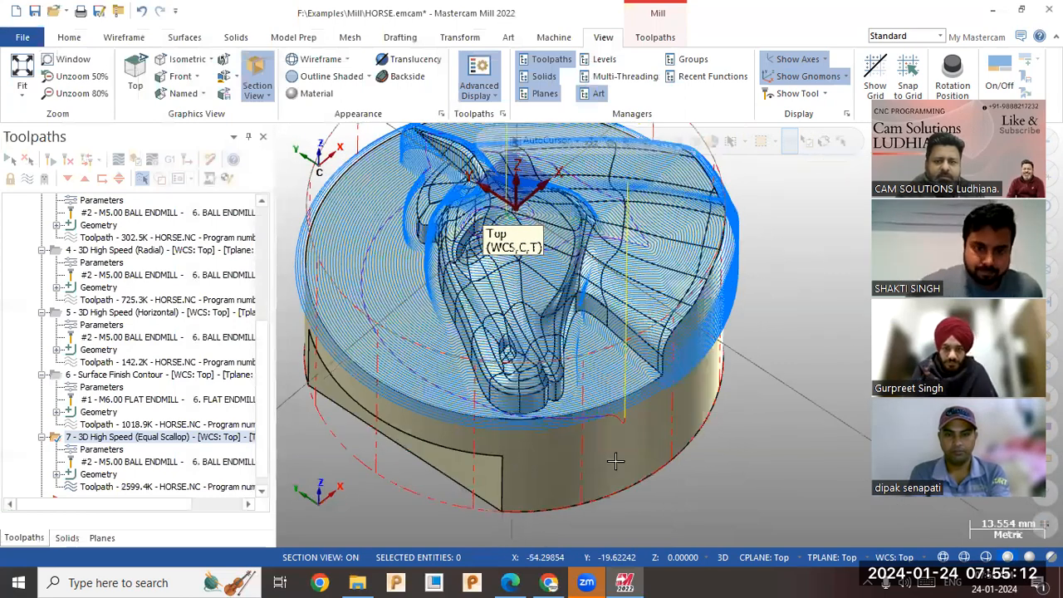
pyautogui.scroll(1, 522, 384)
pyautogui.moveTo(522, 383); pyautogui.dragTo(458, 387, button='middle')
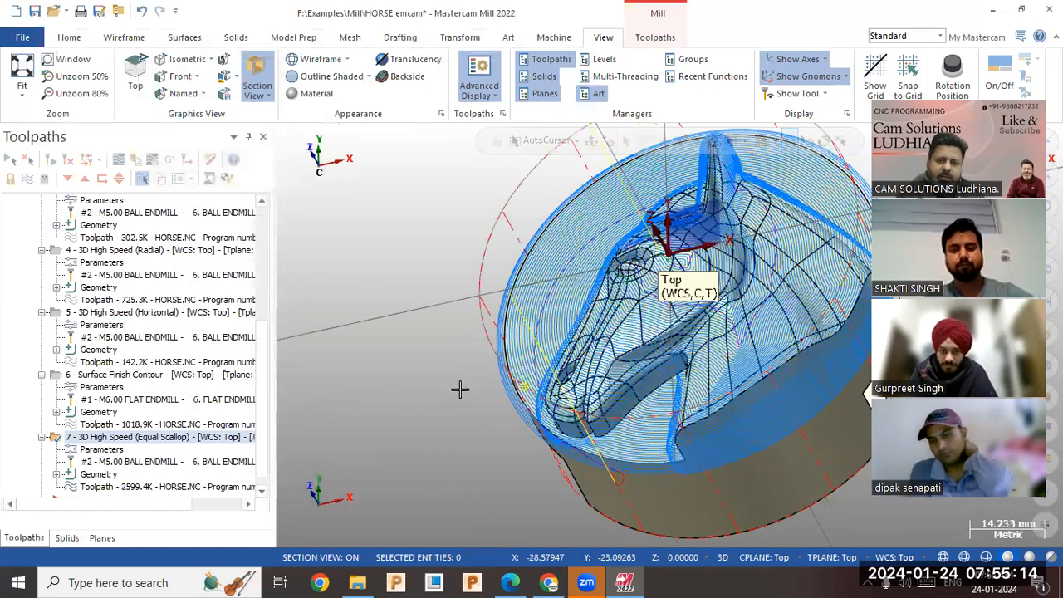
pyautogui.moveTo(328, 414); pyautogui.dragTo(291, 415, button='middle')
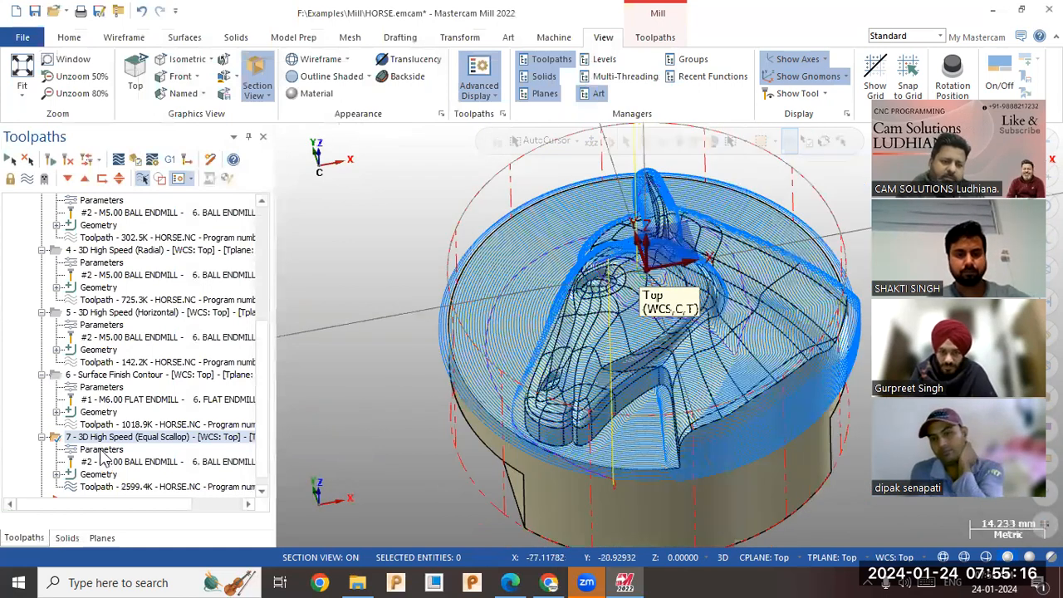
pyautogui.click(100, 452)
pyautogui.click(43, 112)
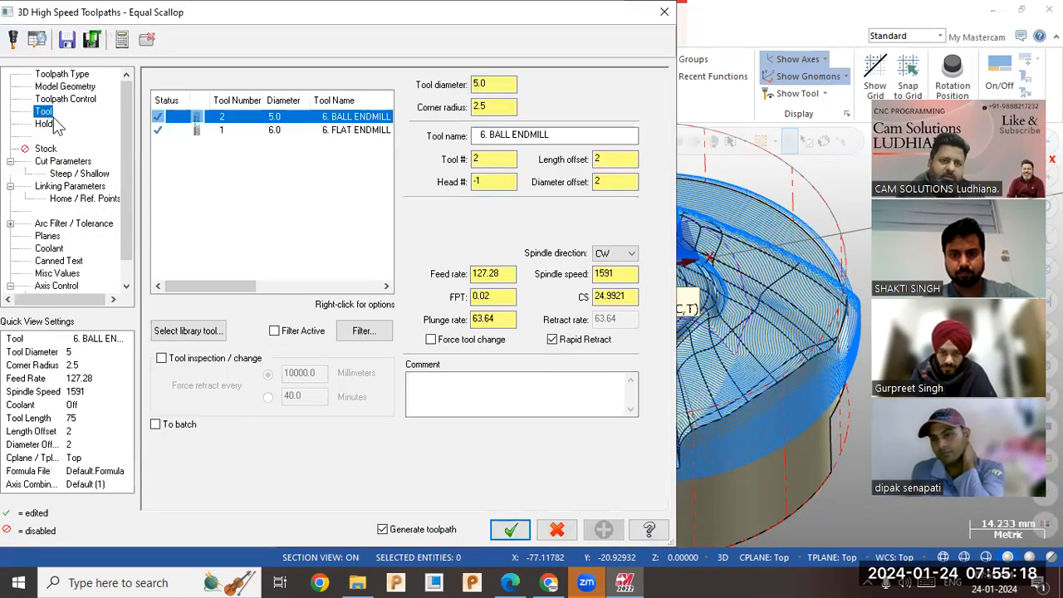
pyautogui.click(217, 332)
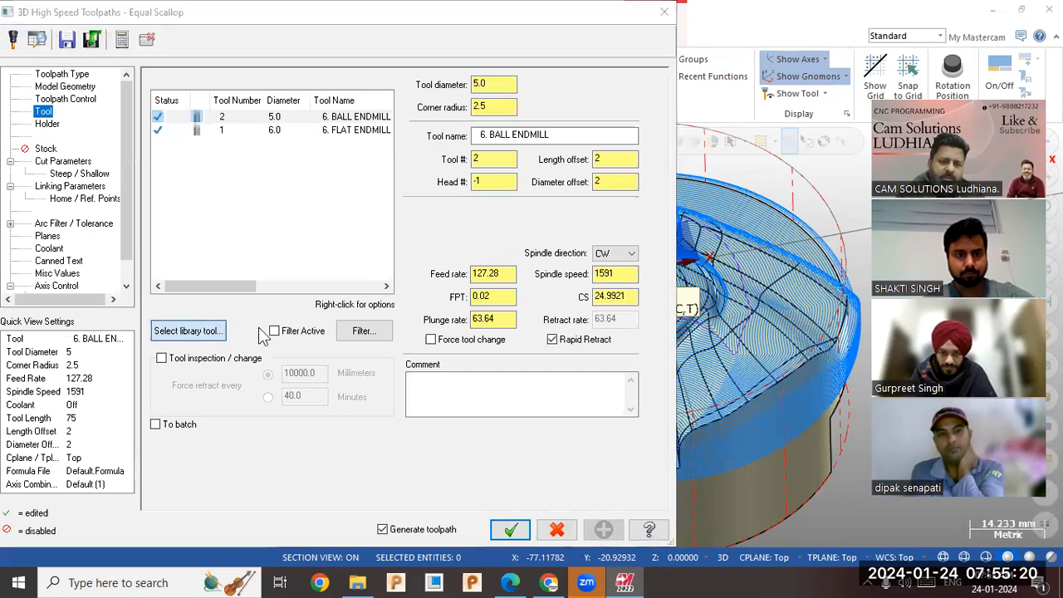
pyautogui.click(712, 463)
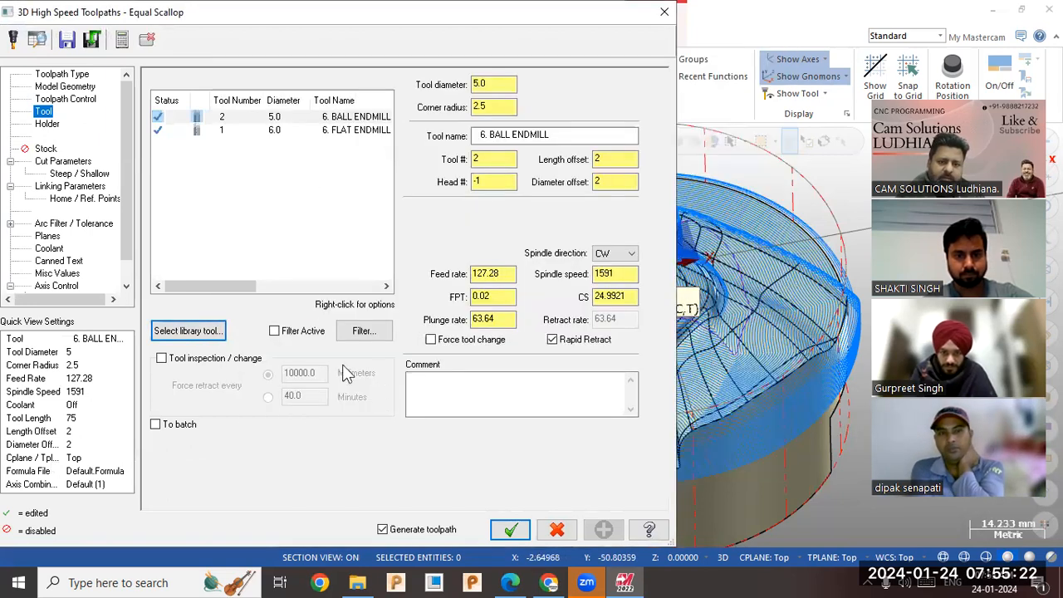
pyautogui.click(362, 331)
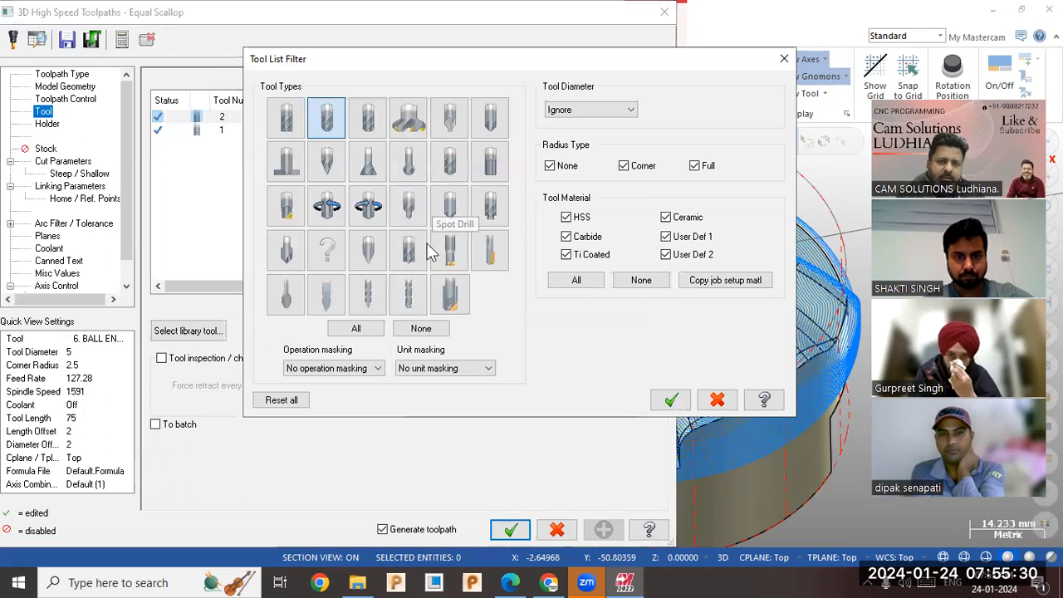
pyautogui.click(324, 169)
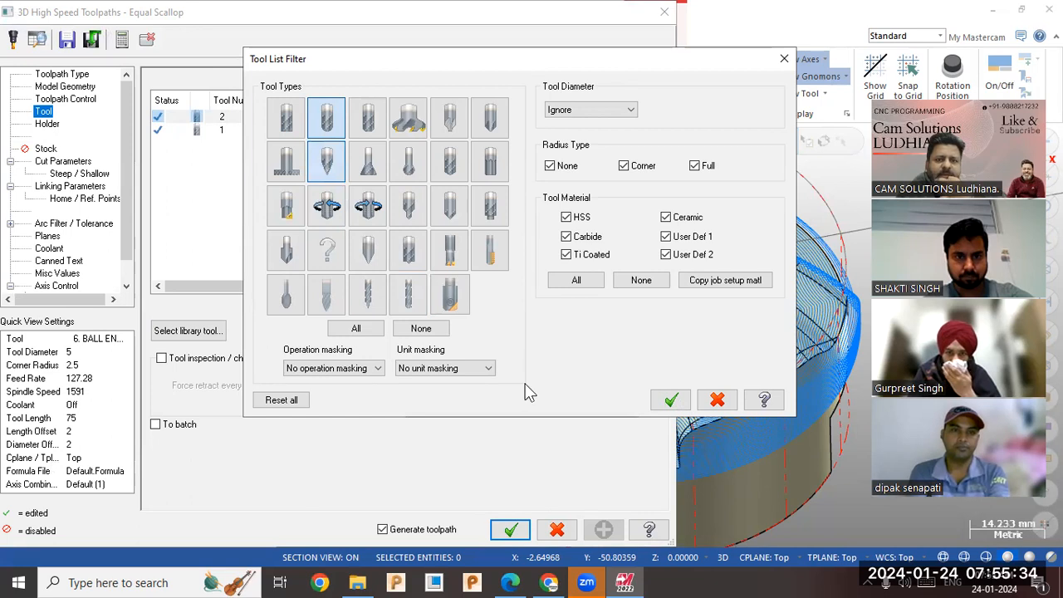
pyautogui.click(327, 123)
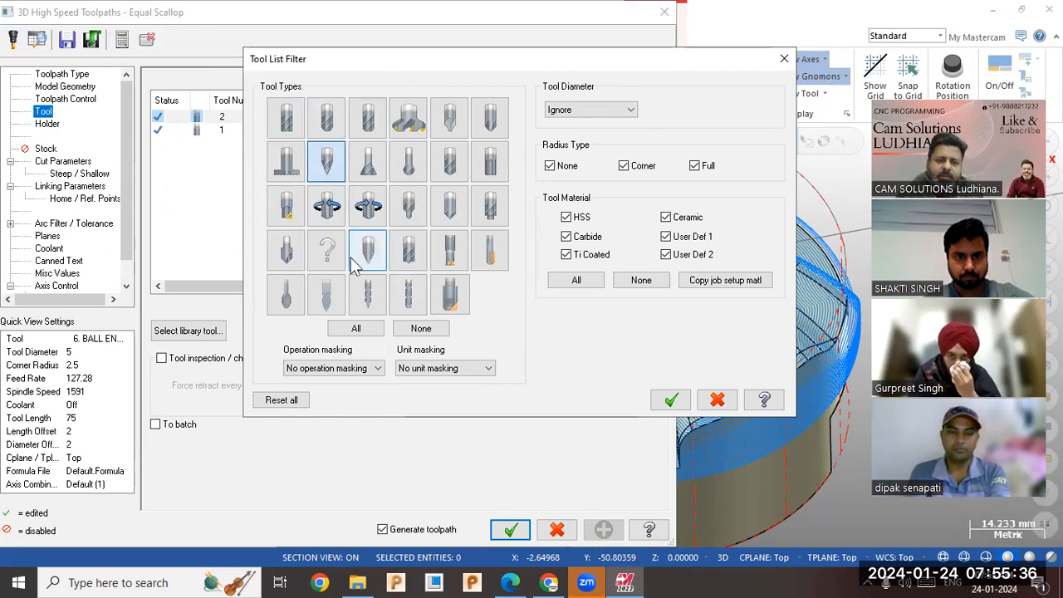
pyautogui.click(668, 401)
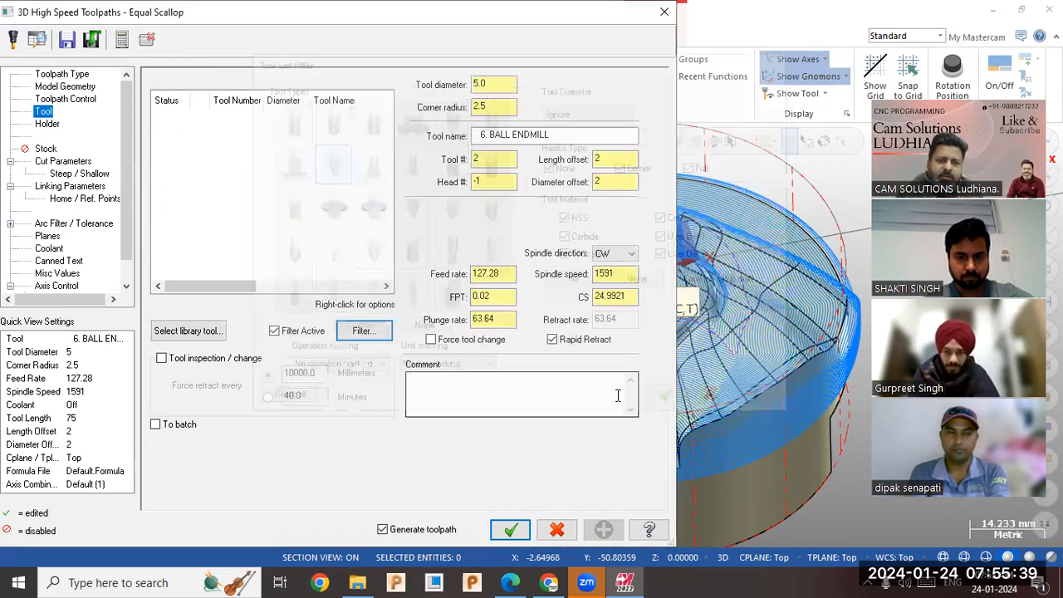
# Start creating a new taper mill for the Equal Scallop operation, as the tool library offers none.
pyautogui.click(211, 331)
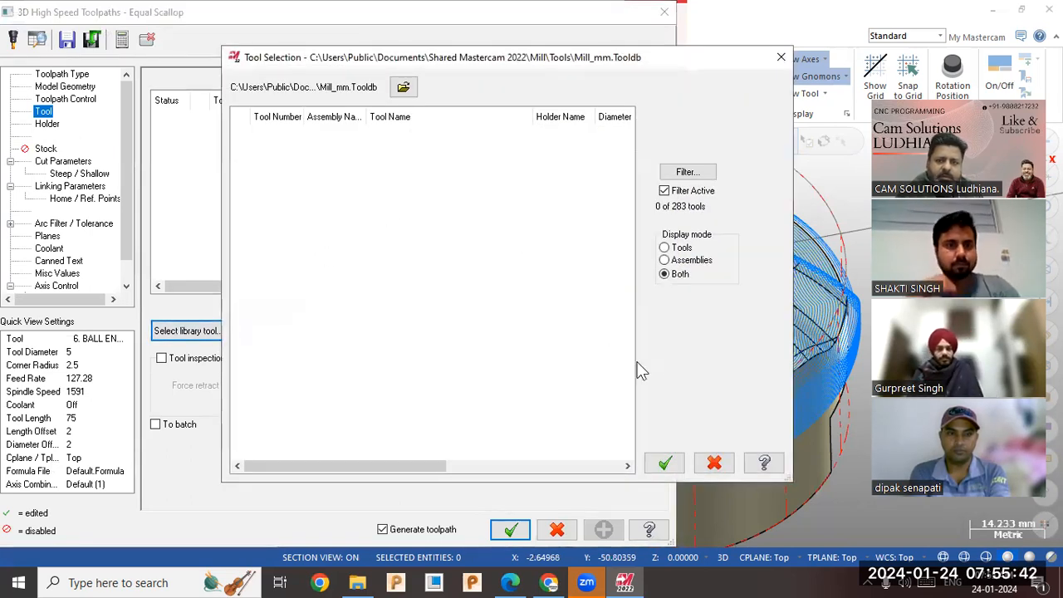
pyautogui.click(715, 462)
pyautogui.rightClick(203, 207)
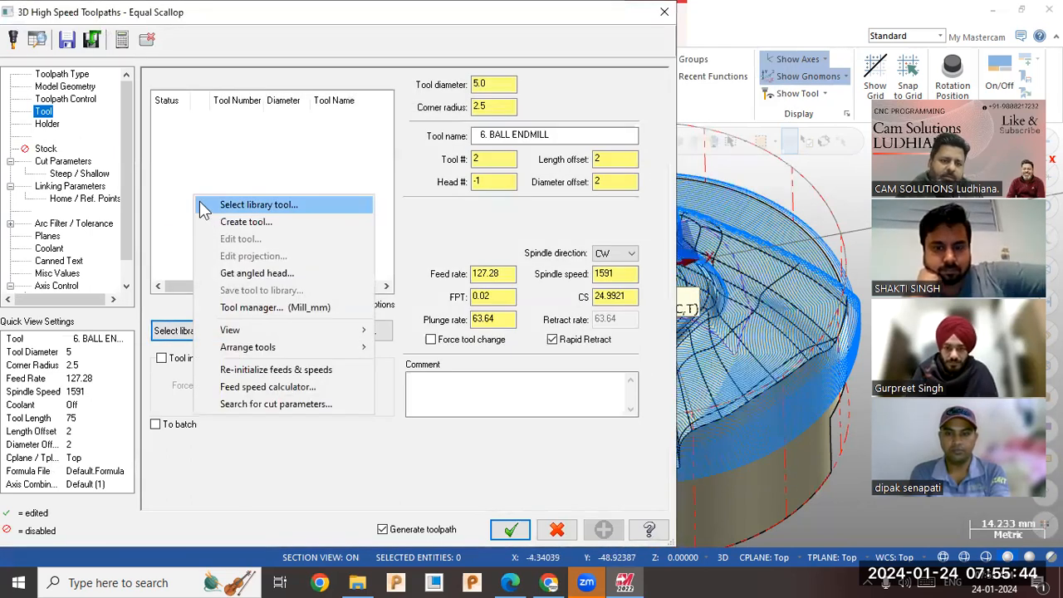
pyautogui.click(249, 223)
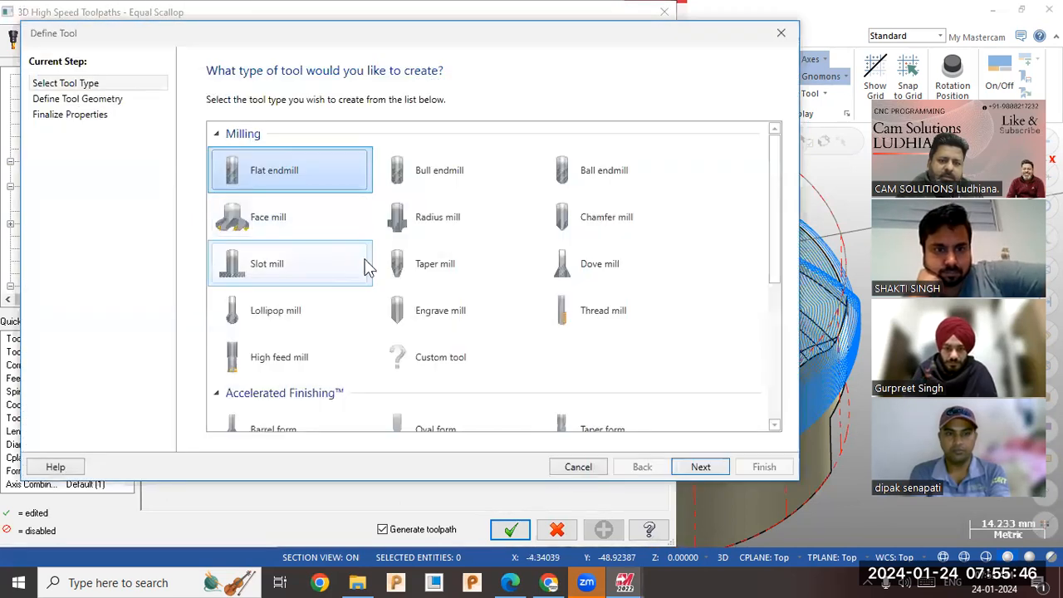
pyautogui.click(470, 267)
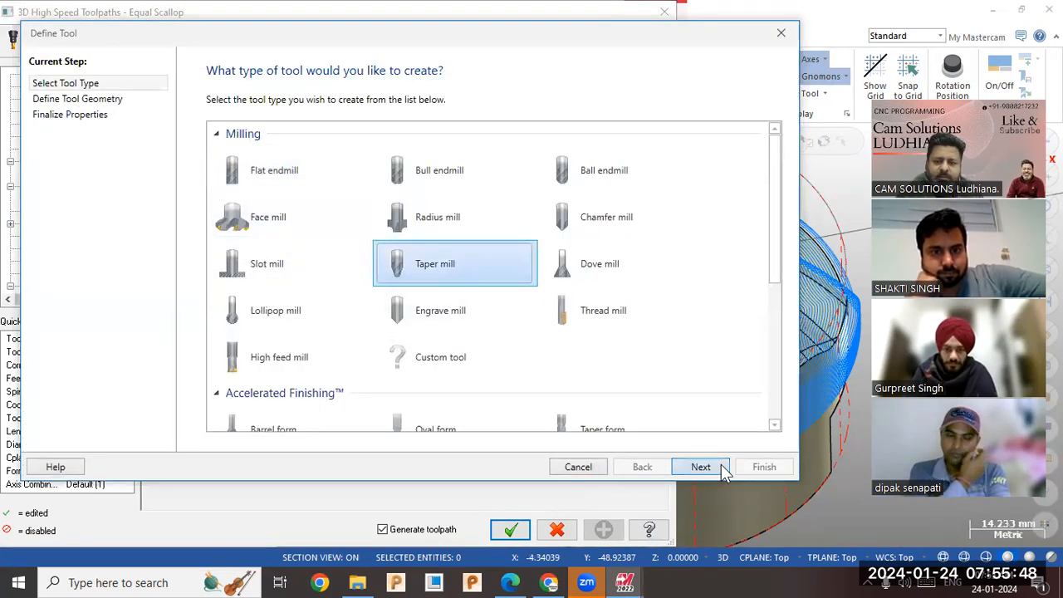
pyautogui.click(722, 469)
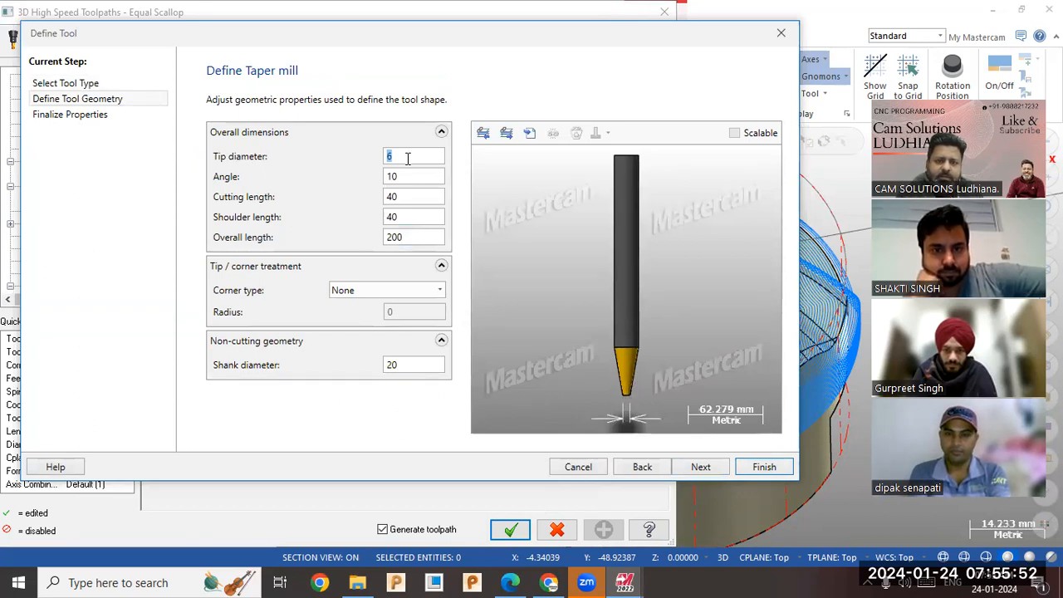
# Set the taper mill's tip diameter to 1 and its angle to 15.
pyautogui.write('1')
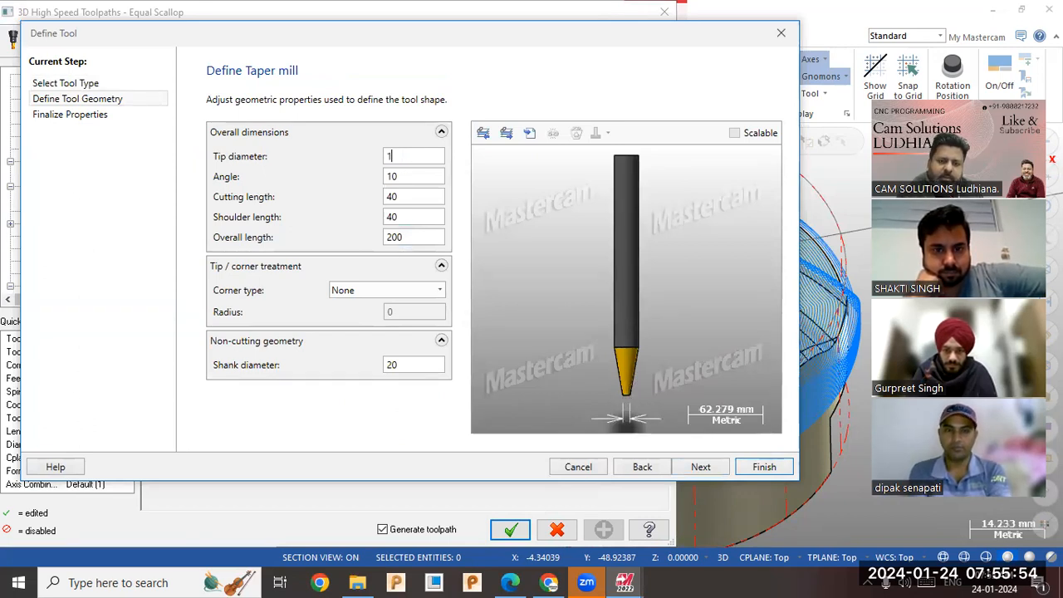
pyautogui.click(397, 176)
pyautogui.write('12')
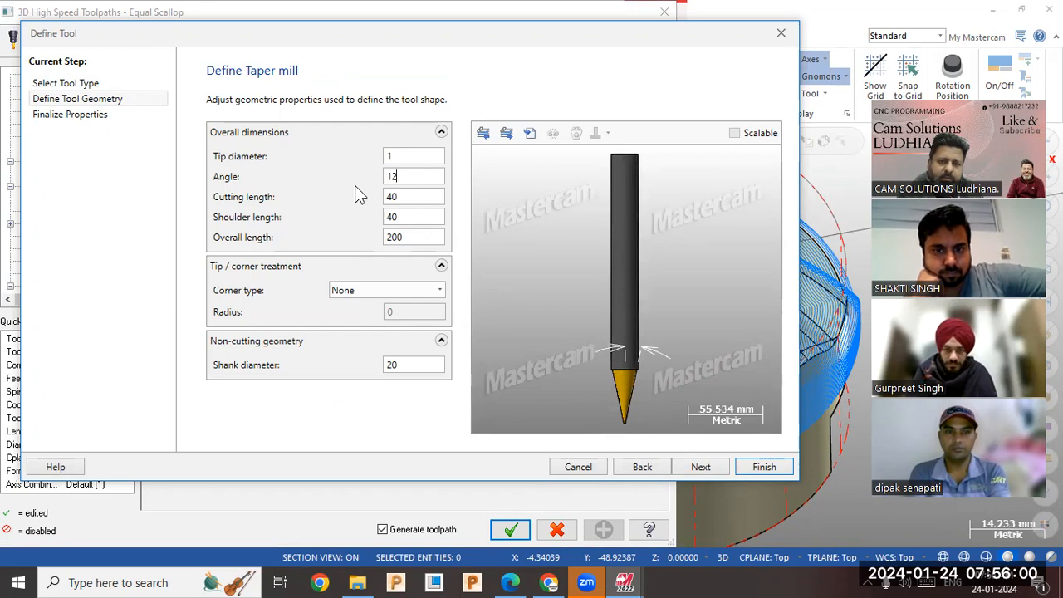
pyautogui.press('BackSpace')
pyautogui.write('5')
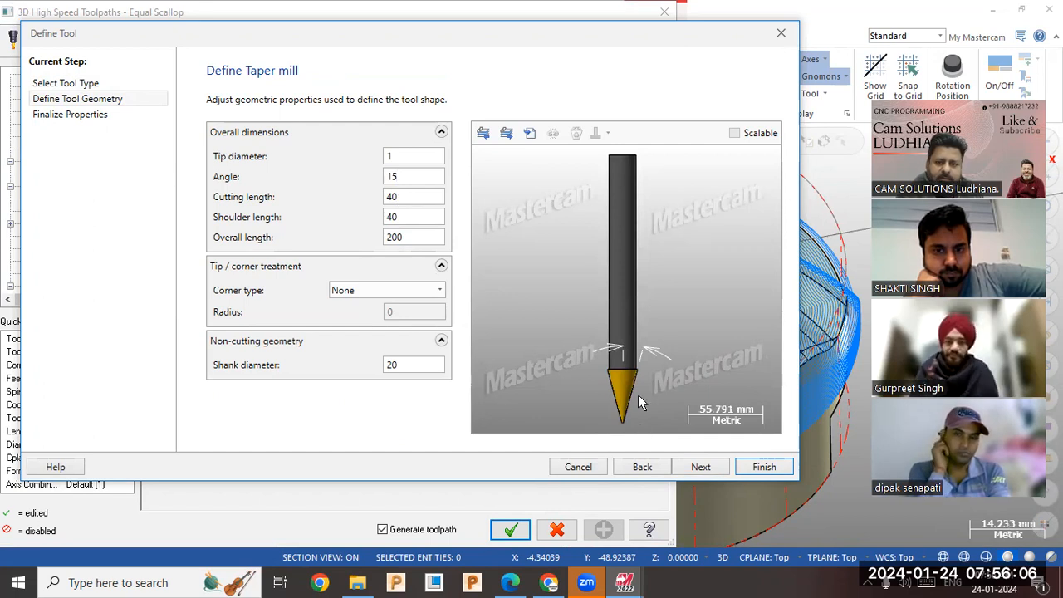
# Set the taper mill's tip diameter to 0.25 and finish the tool definition, adding it to the operation.
pyautogui.click(388, 157)
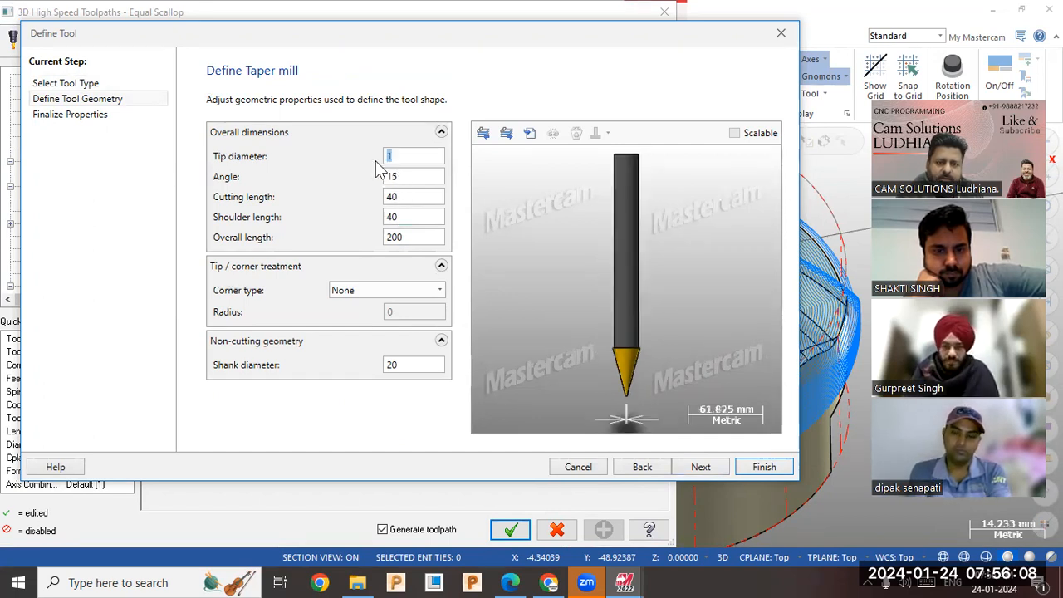
pyautogui.write('.25')
pyautogui.press('Return')
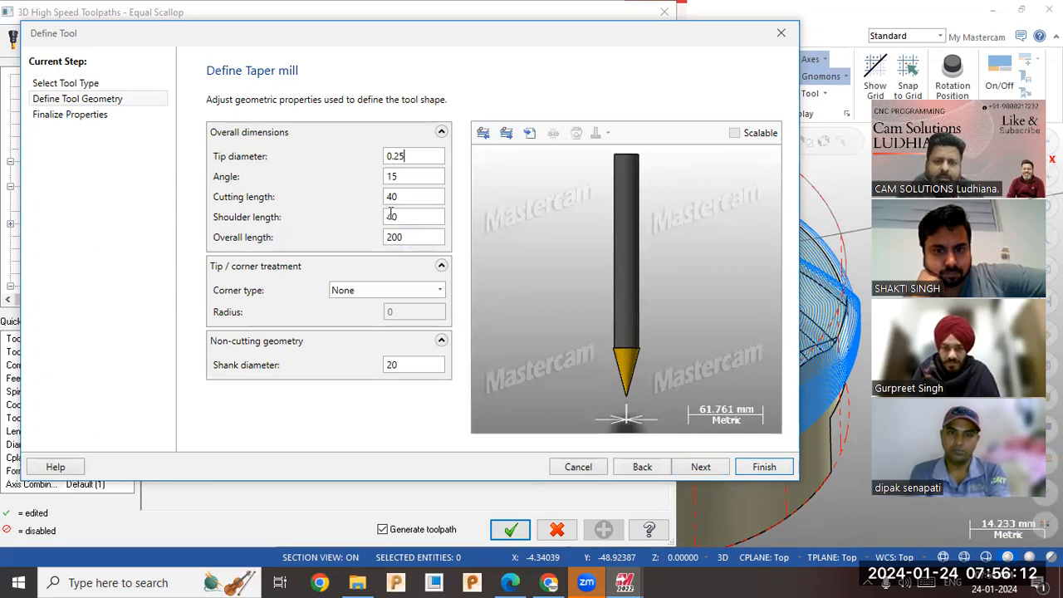
pyautogui.click(416, 369)
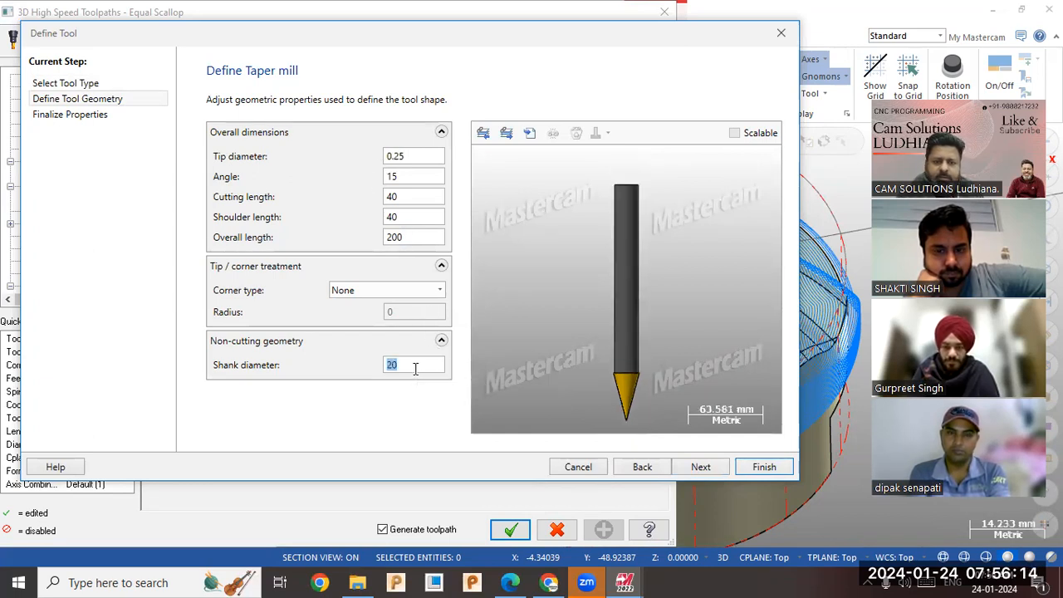
pyautogui.click(764, 467)
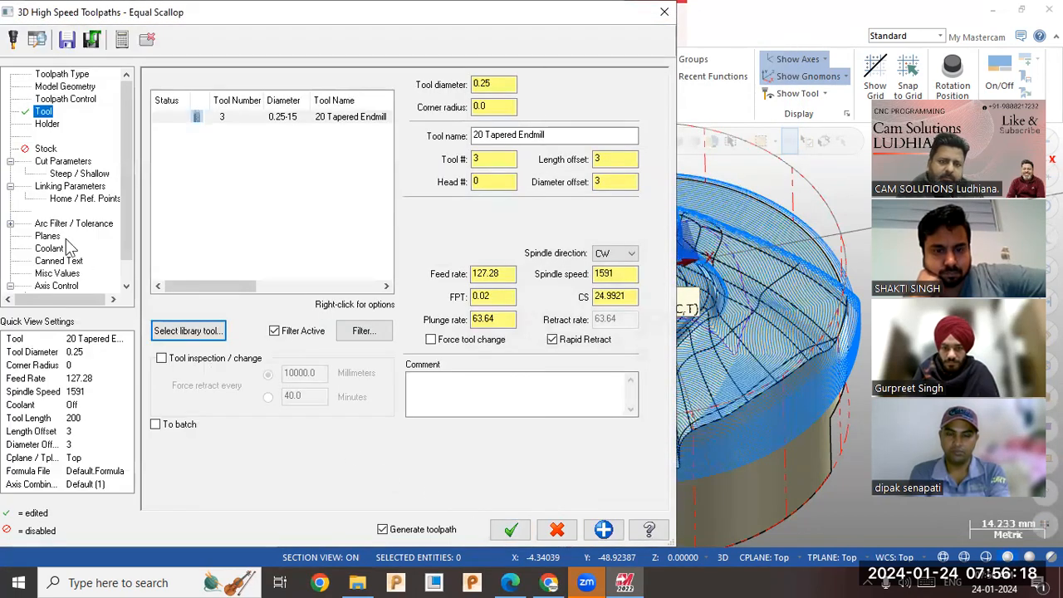
# Check the stepover in the Equal Scallop cut parameters, then regenerate the toolpath with the taper mill and monitor its processing.
pyautogui.click(56, 163)
pyautogui.click(378, 251)
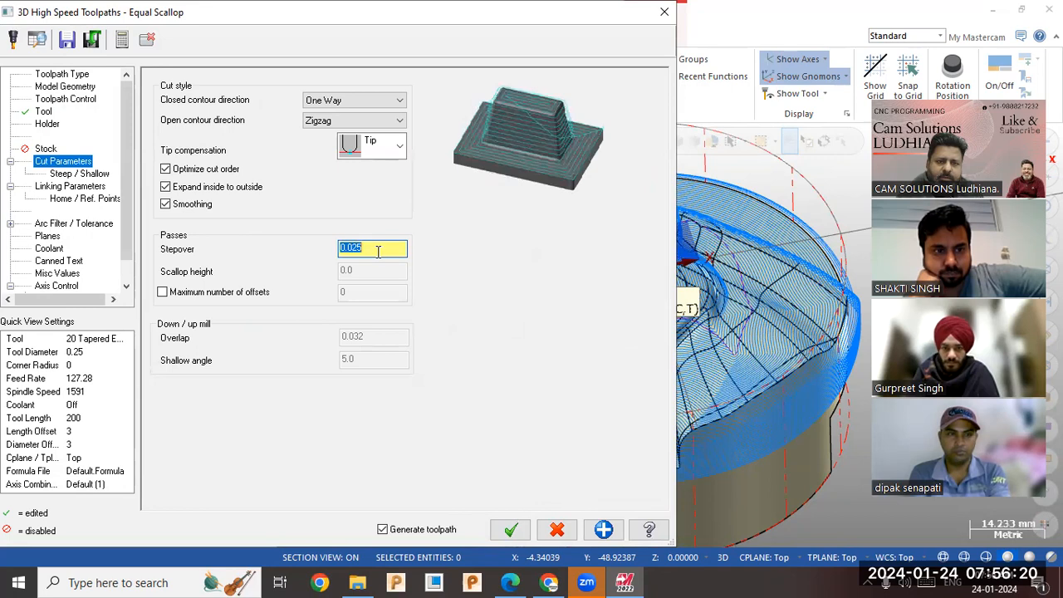
pyautogui.click(509, 529)
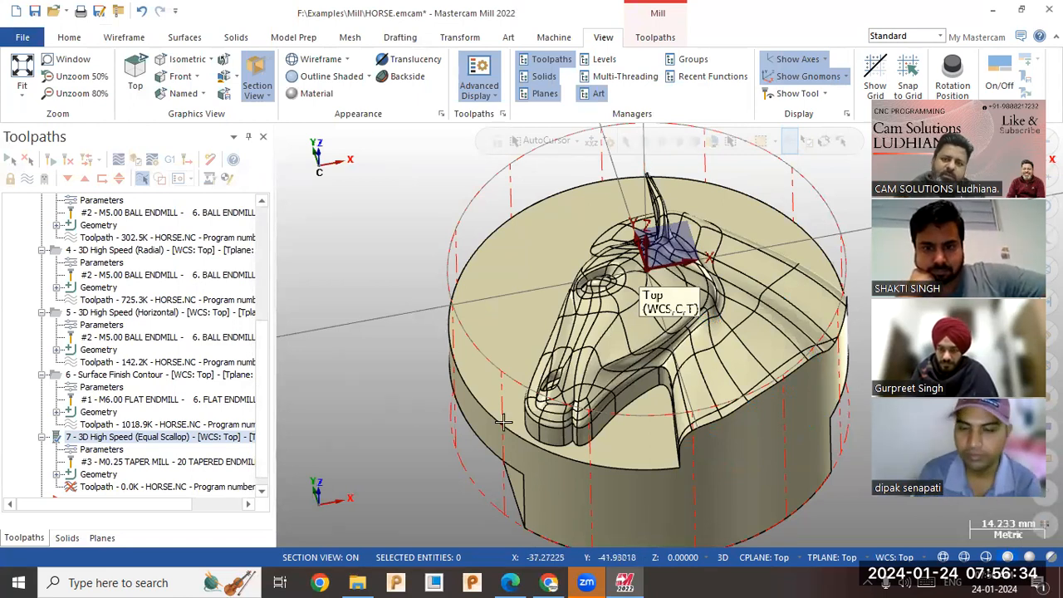
pyautogui.click(607, 76)
pyautogui.click(517, 205)
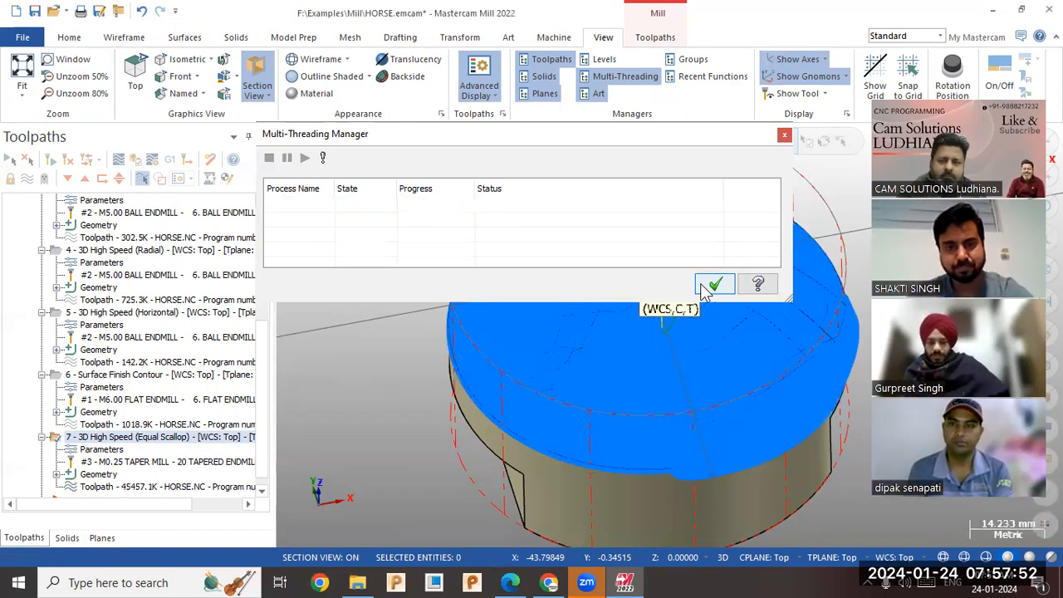
pyautogui.click(708, 286)
# Select the Dynamic OptiRough and Dynamic OptiRest operations together with Equal Scallop and load them for verification.
pyautogui.moveTo(569, 328)
pyautogui.mouseDown(button='middle')
pyautogui.moveTo(598, 267)
pyautogui.moveTo(701, 280)
pyautogui.moveTo(712, 314)
pyautogui.moveTo(681, 304)
pyautogui.moveTo(676, 315)
pyautogui.mouseUp(button='middle')
pyautogui.scroll(2, 104, 200)
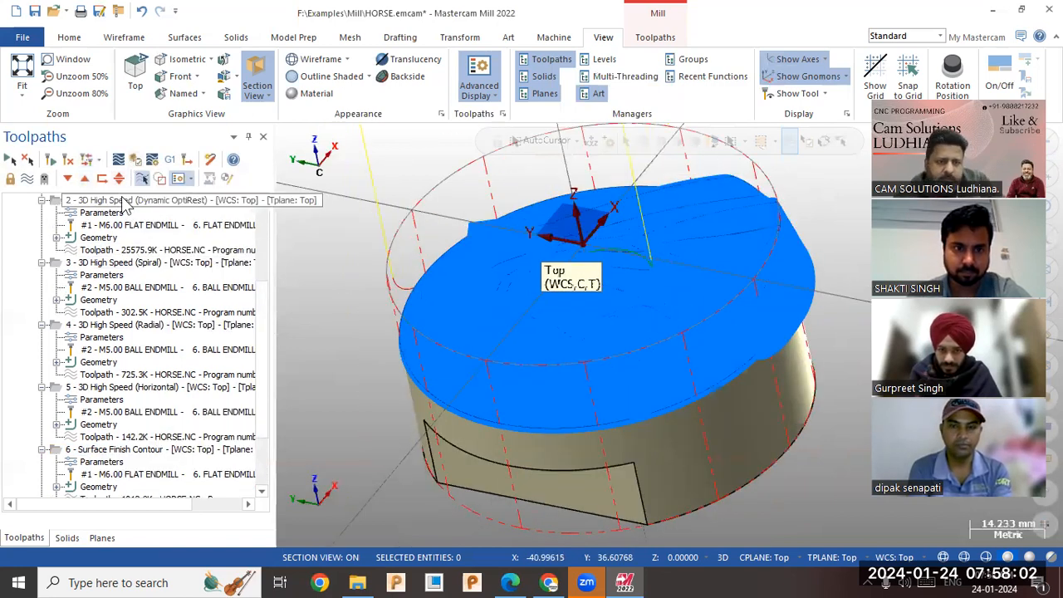
pyautogui.scroll(4, 264, 299)
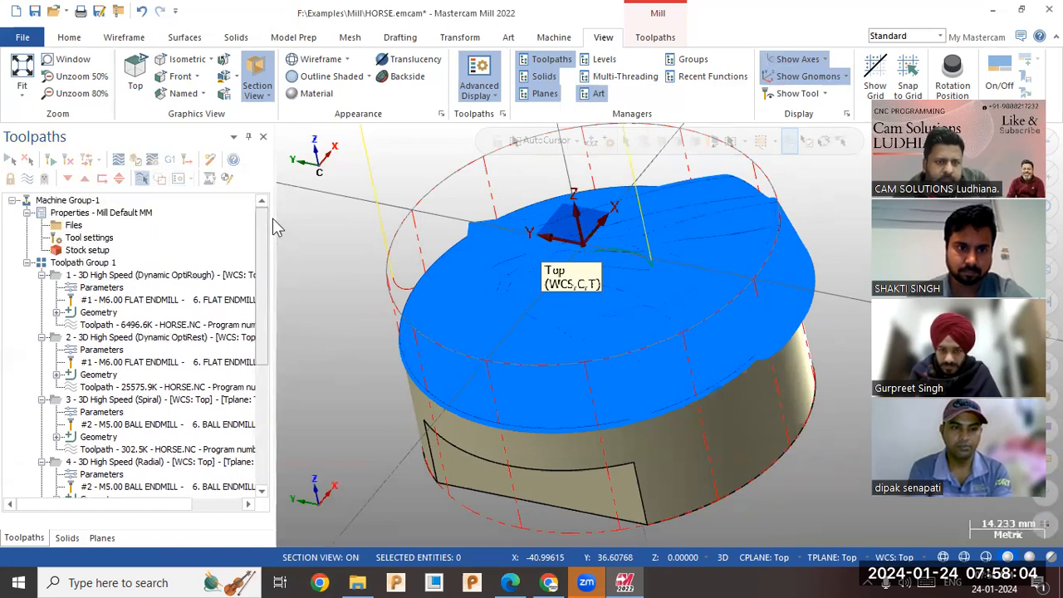
pyautogui.click(158, 338)
pyautogui.moveTo(264, 309); pyautogui.dragTo(270, 465)
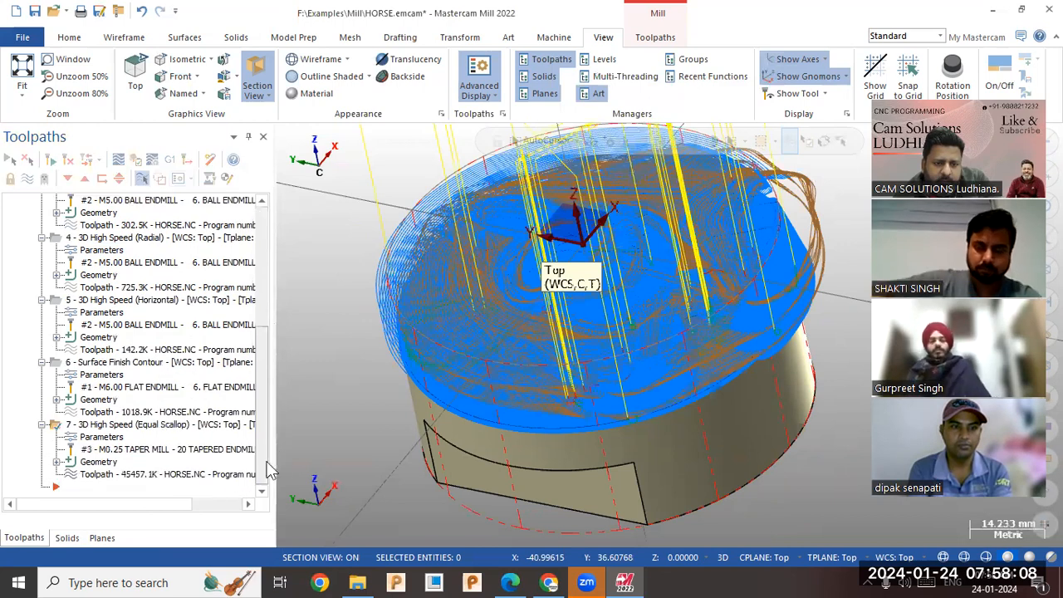
pyautogui.click(135, 159)
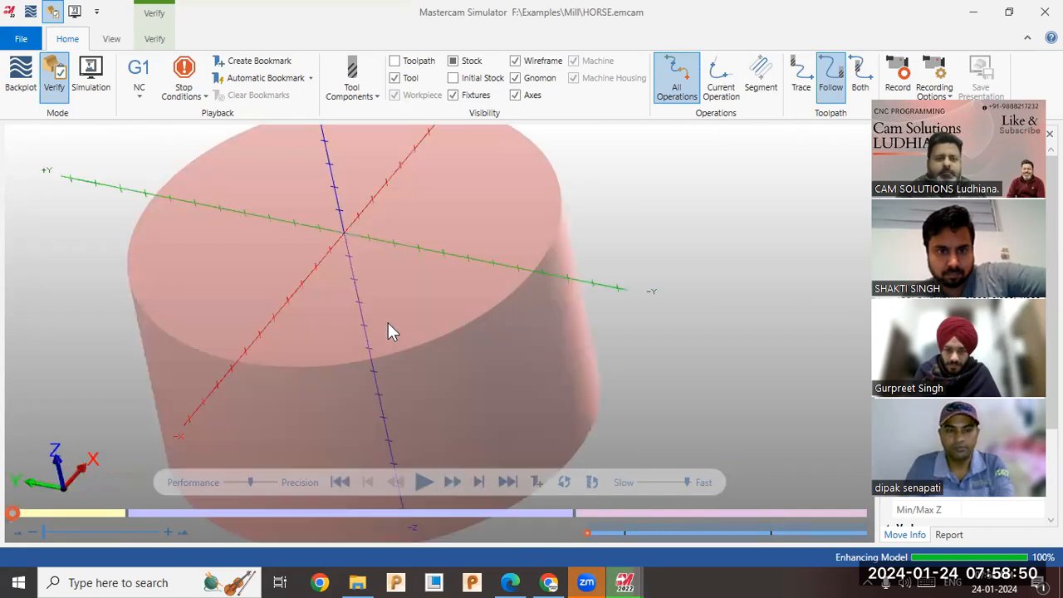
# Play the verification of the selected operations on the cylindrical stock and review the available stop conditions.
pyautogui.scroll(-3, 379, 324)
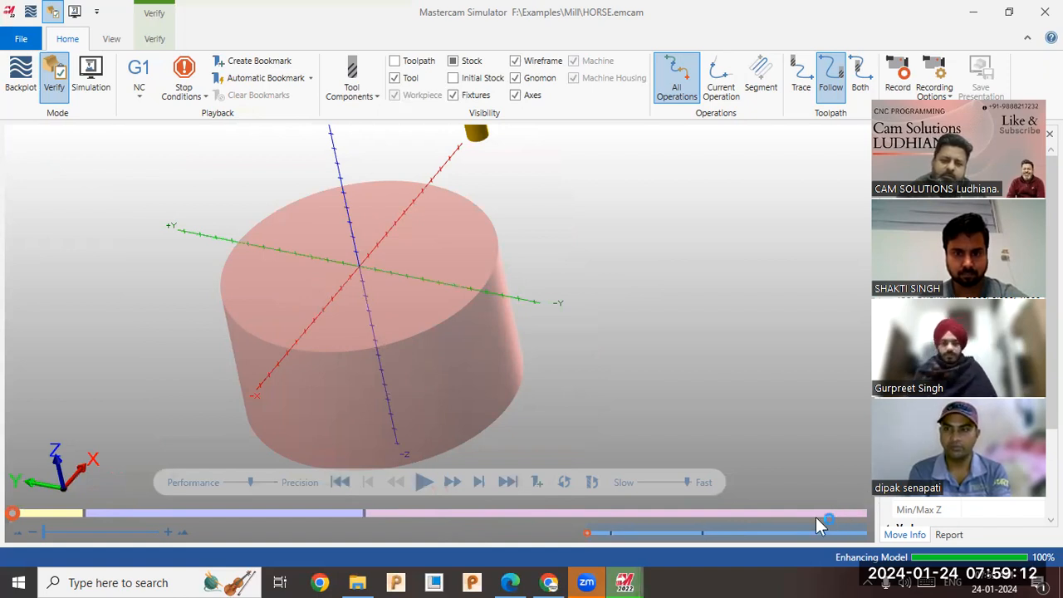
pyautogui.moveTo(798, 532); pyautogui.dragTo(461, 523)
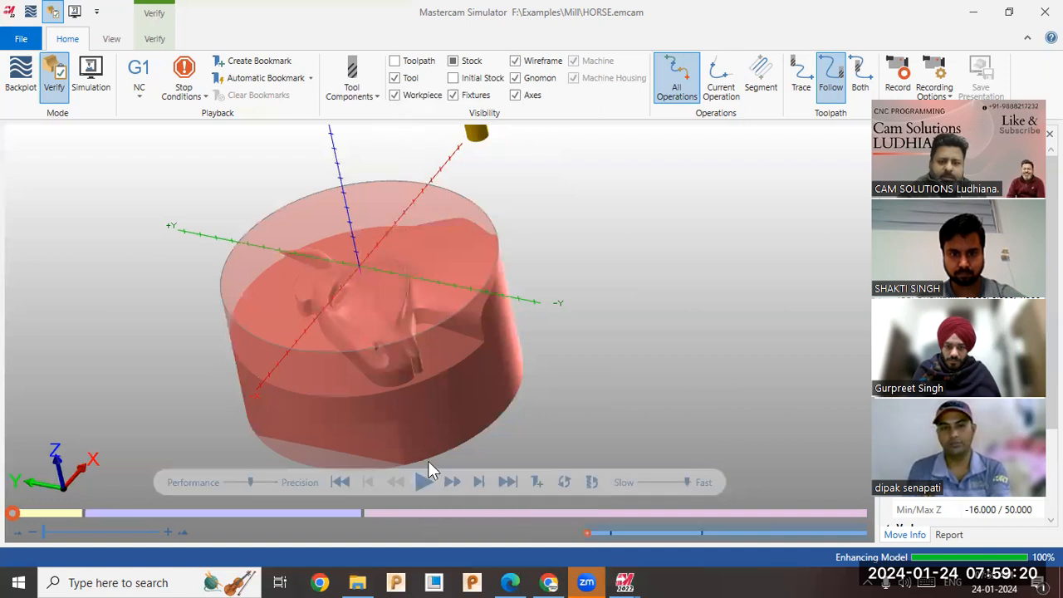
pyautogui.click(422, 482)
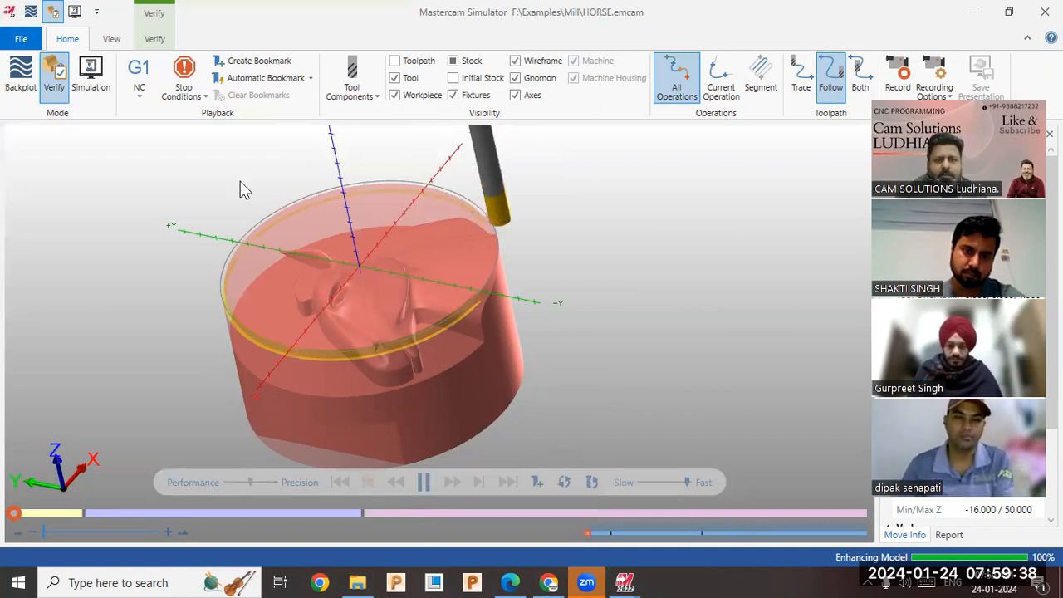
pyautogui.click(196, 104)
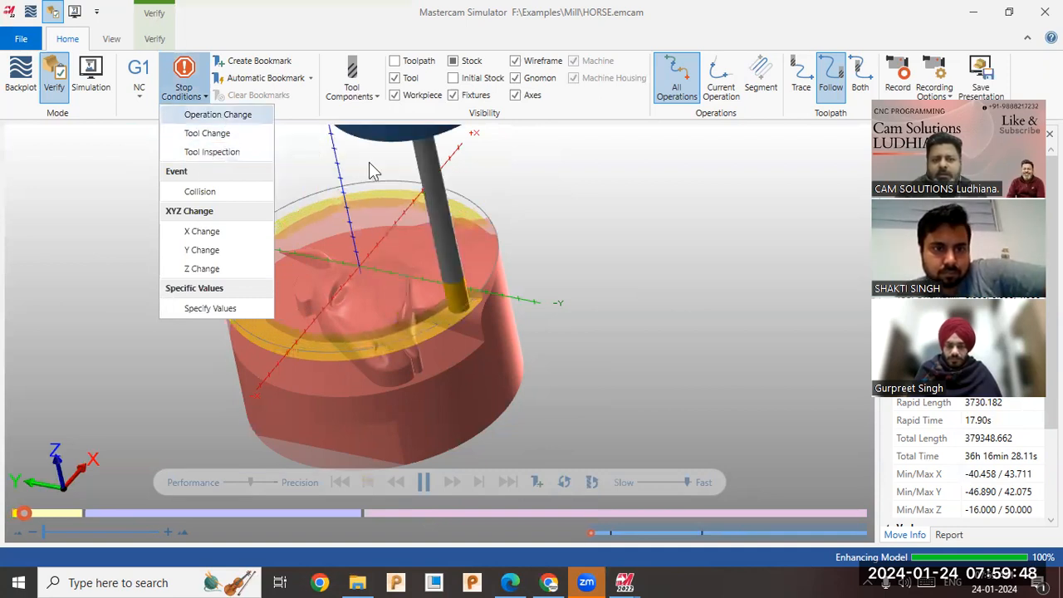
pyautogui.click(678, 232)
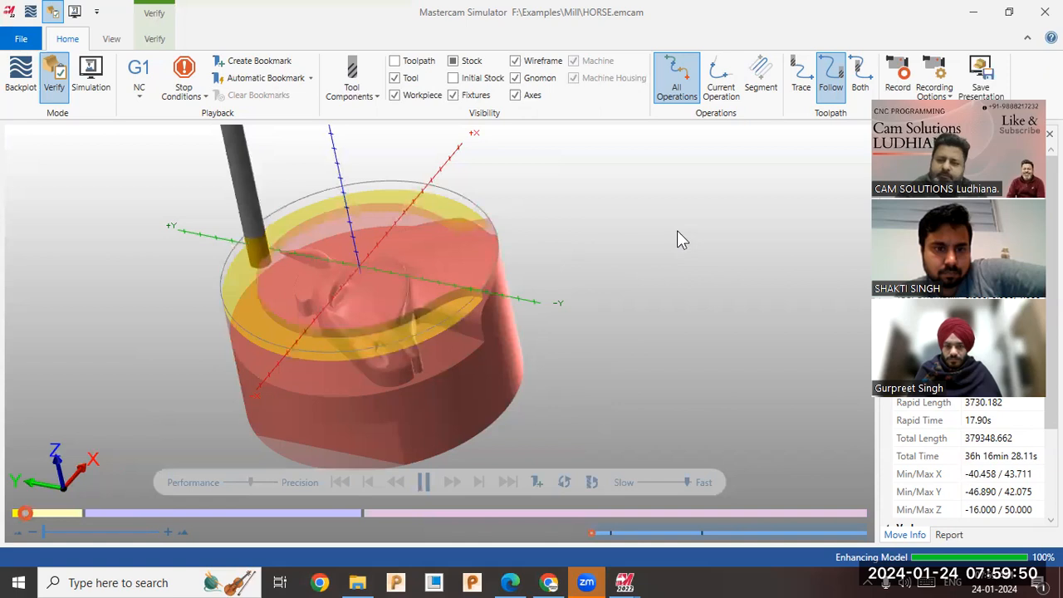